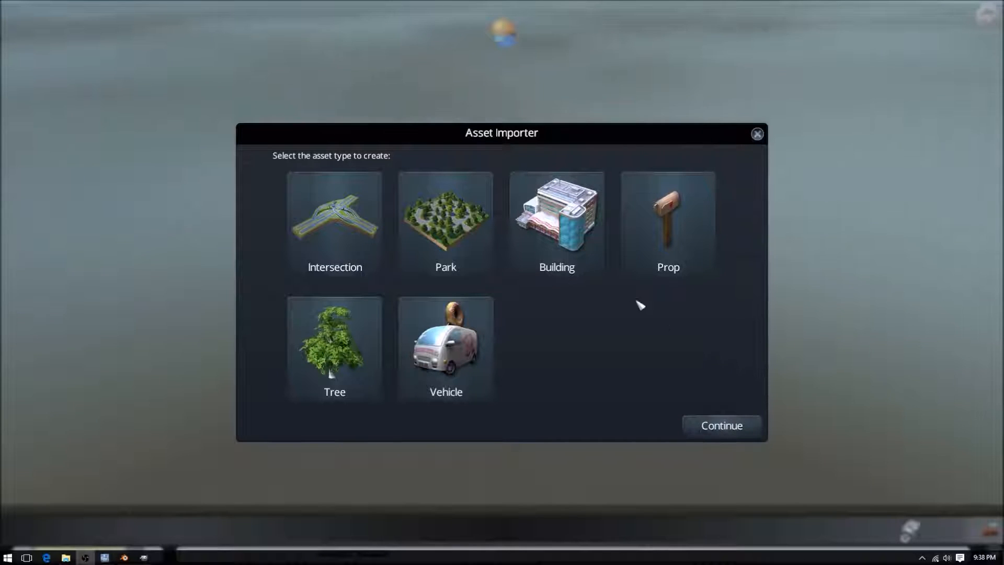
{"action": "left_click", "coordinate": [595, 257]}
{"action": "left_click", "coordinate": [722, 426]}
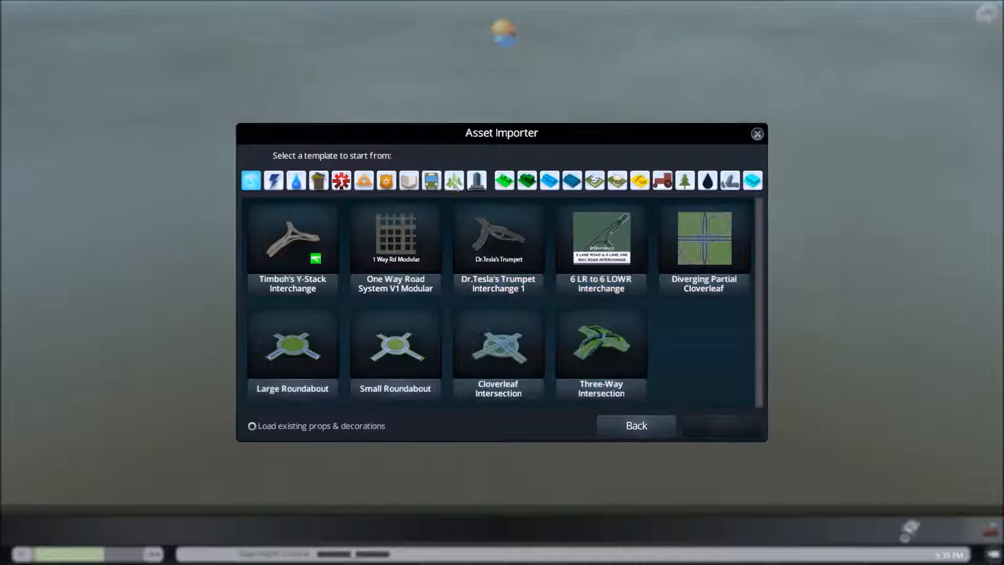
{"action": "left_click", "coordinate": [454, 181]}
{"action": "left_click", "coordinate": [293, 240]}
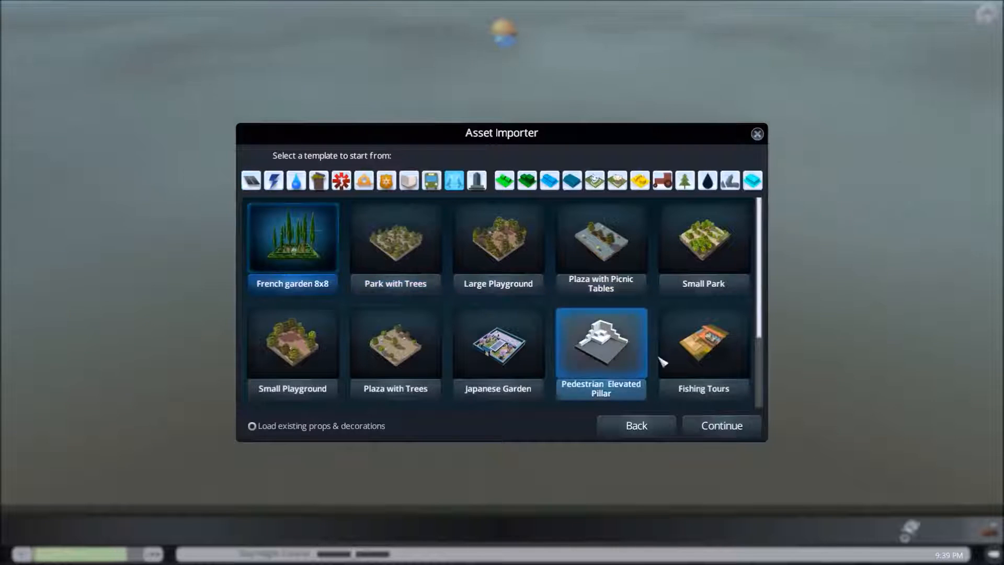
{"action": "left_click", "coordinate": [722, 428]}
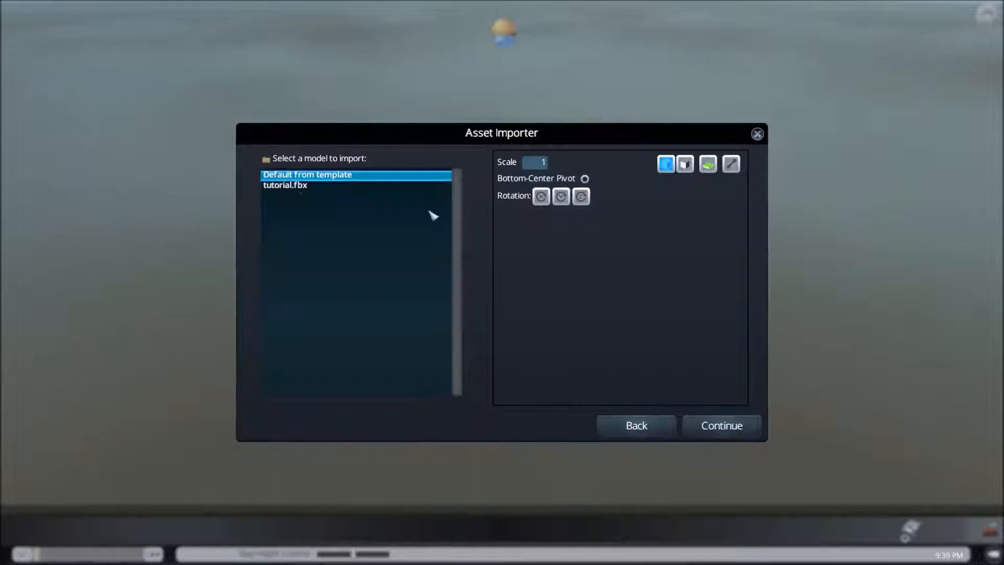
{"action": "left_click", "coordinate": [278, 186]}
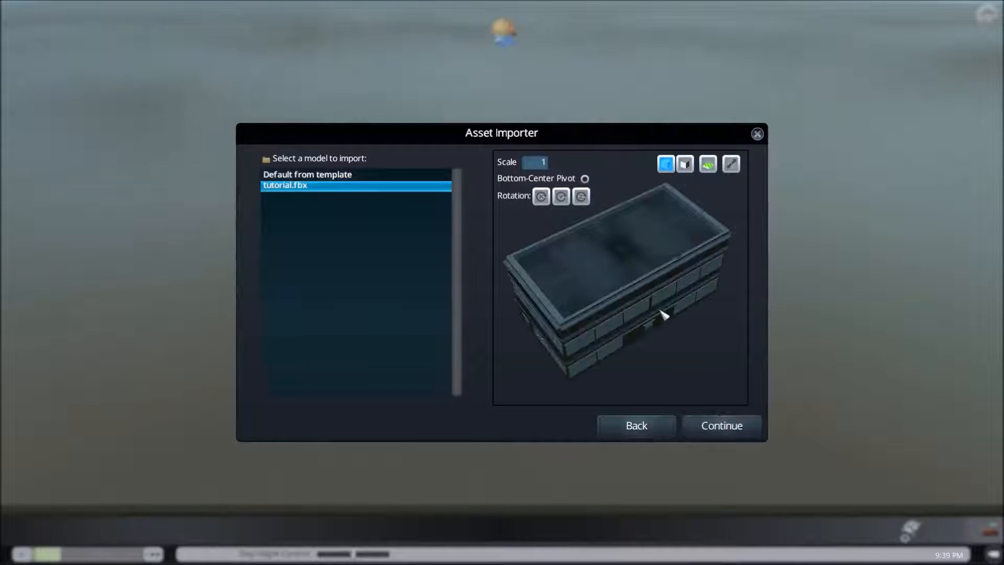
{"action": "left_click", "coordinate": [649, 428]}
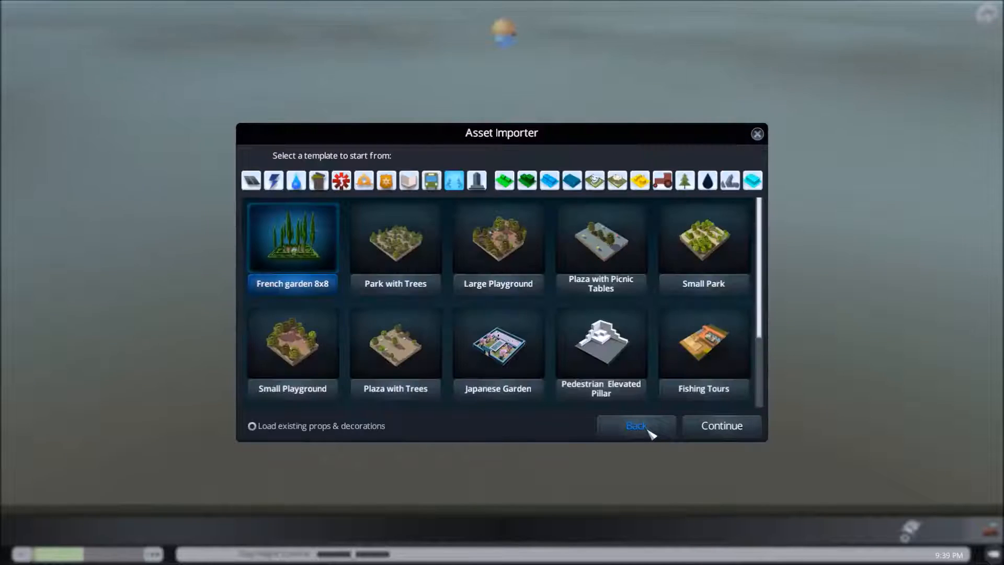
{"action": "left_click", "coordinate": [651, 421]}
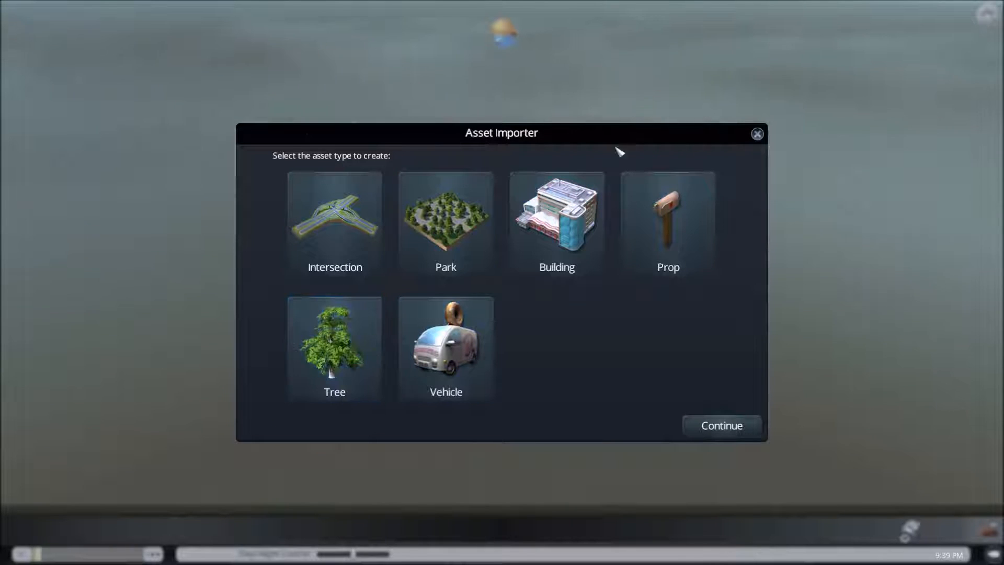
Choose Building as the asset type and list the park templates.
{"action": "left_click", "coordinate": [582, 246]}
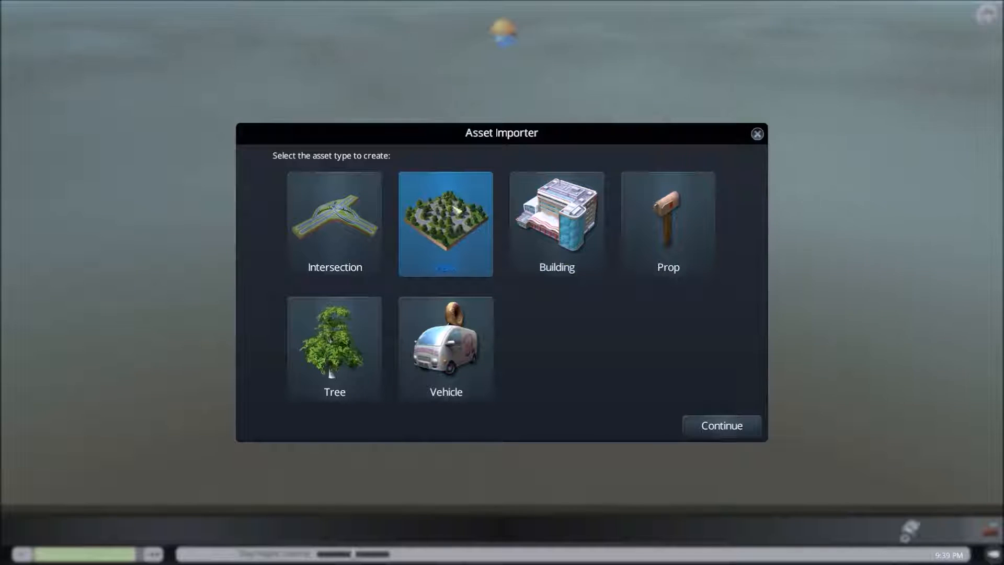
{"action": "left_click", "coordinate": [555, 224]}
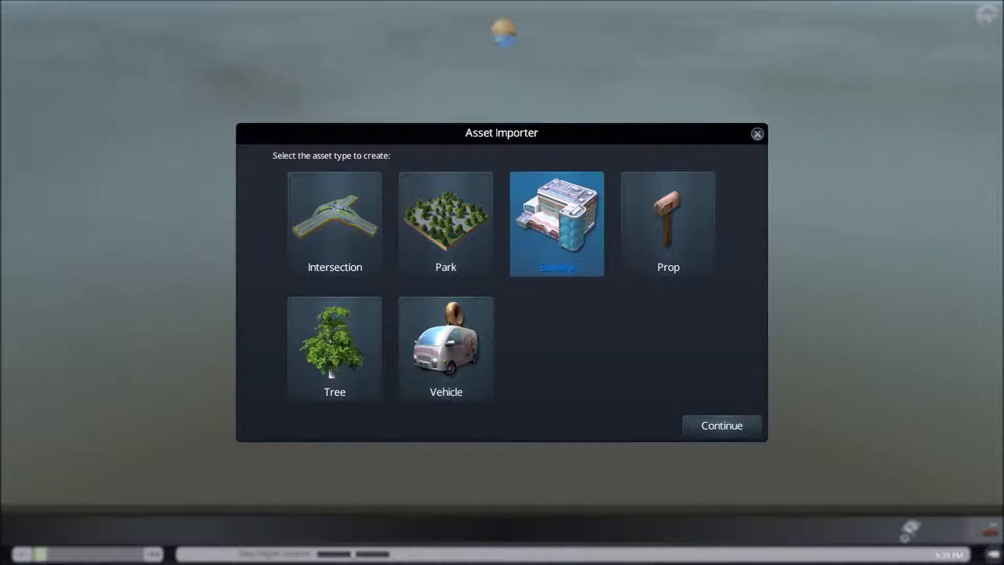
{"action": "left_click", "coordinate": [744, 430]}
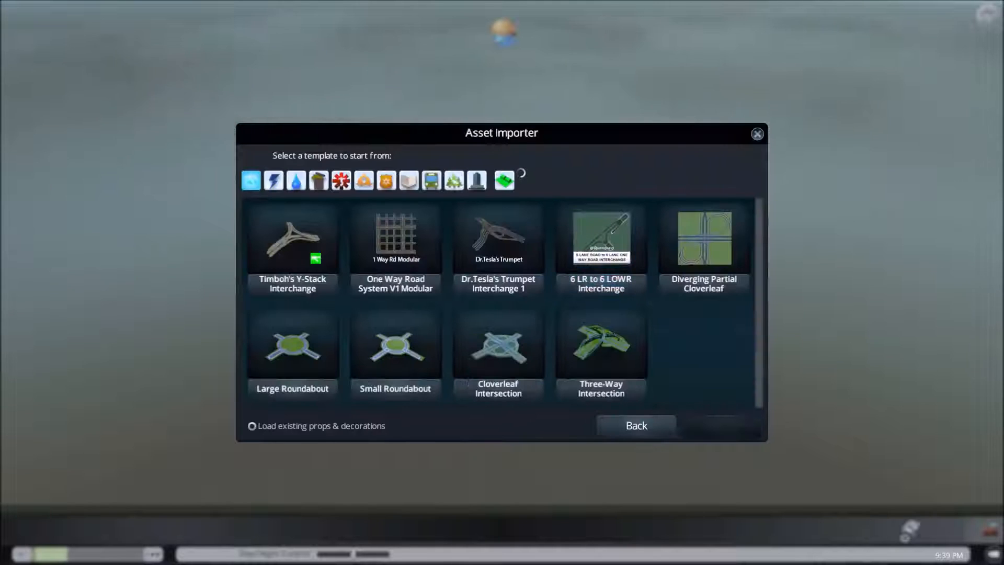
{"action": "left_click", "coordinate": [455, 183]}
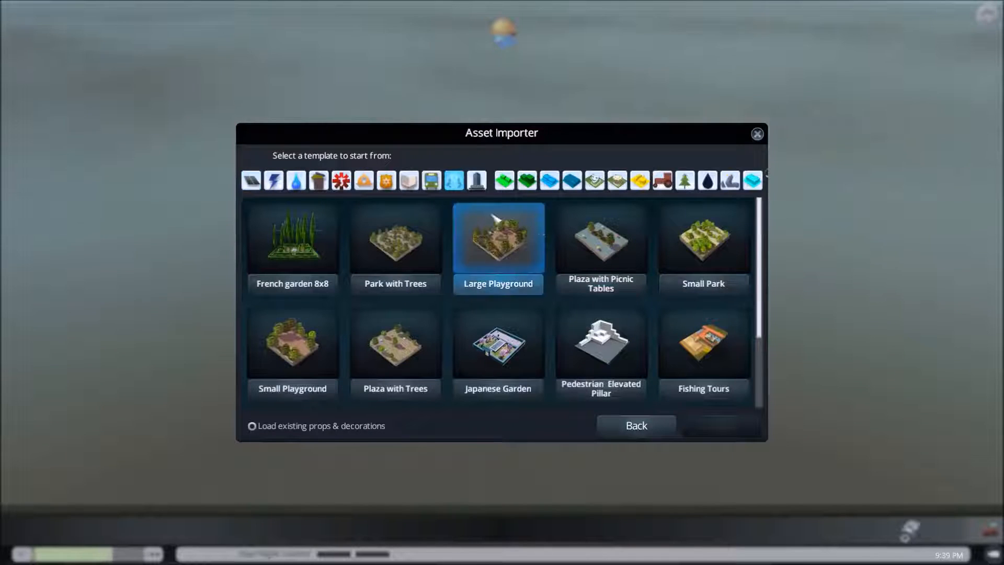
Look through the templates for parks, high-density residential tenements and low-density commercial shops.
{"action": "scroll", "coordinate": [555, 267], "scroll_direction": "down", "scroll_amount": 3}
{"action": "scroll", "coordinate": [560, 269], "scroll_direction": "up", "scroll_amount": 3}
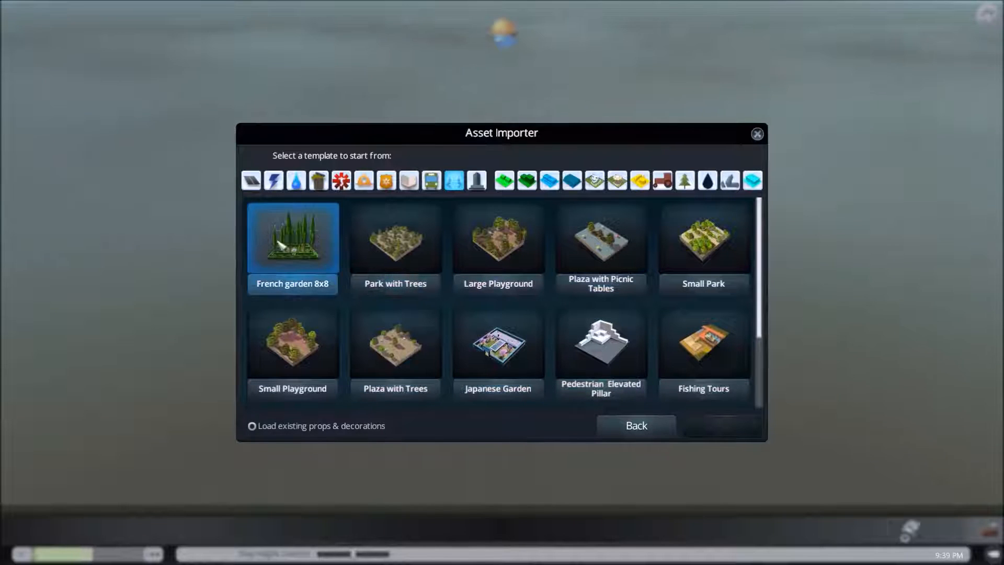
{"action": "left_click", "coordinate": [324, 266]}
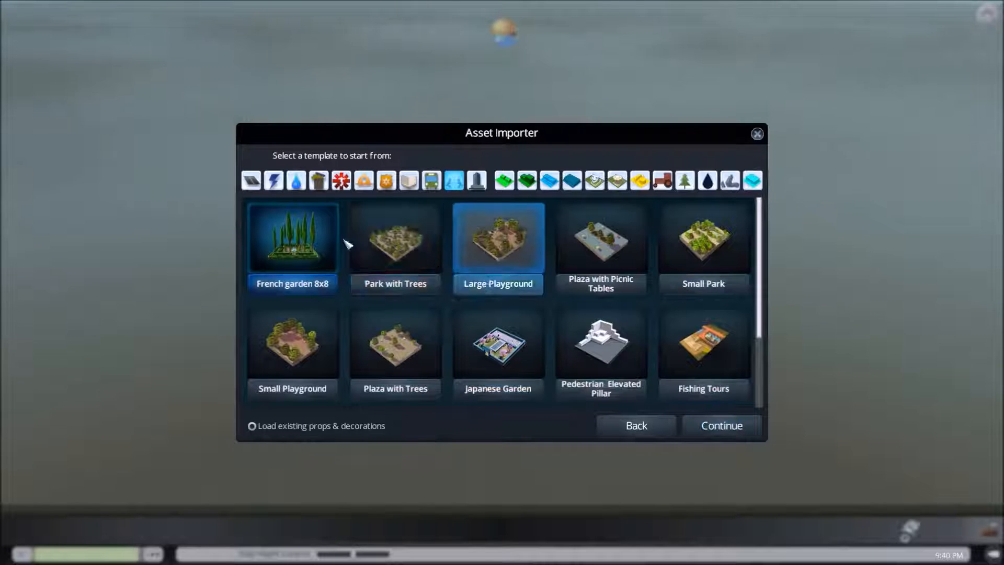
{"action": "scroll", "coordinate": [703, 313], "scroll_direction": "down", "scroll_amount": 2}
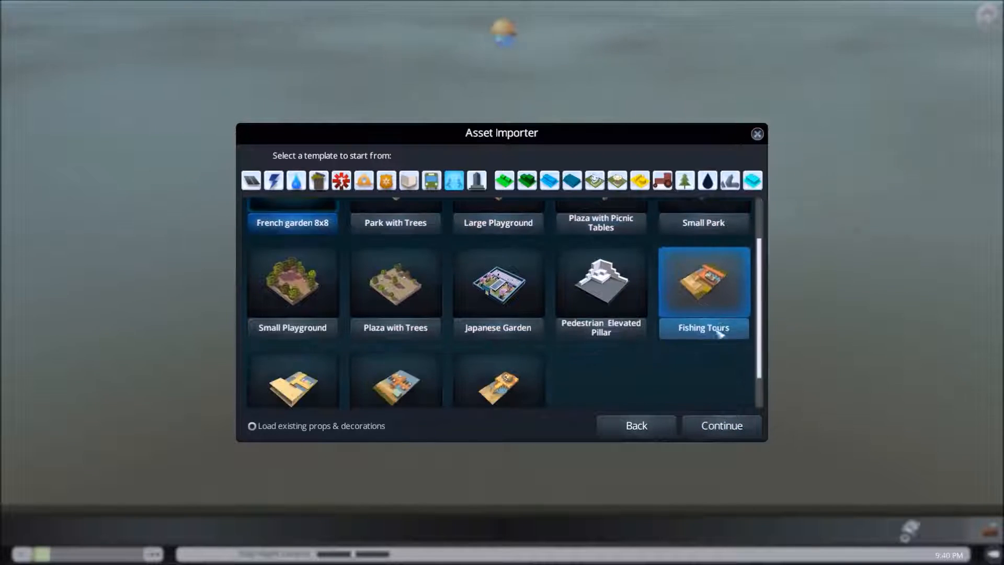
{"action": "left_click", "coordinate": [508, 258]}
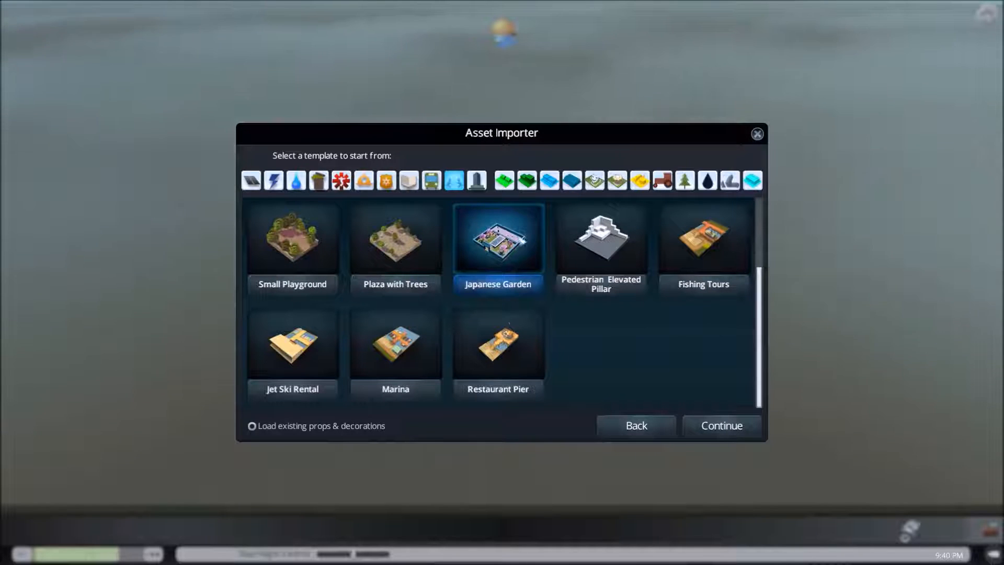
{"action": "scroll", "coordinate": [509, 323], "scroll_direction": "up", "scroll_amount": 2}
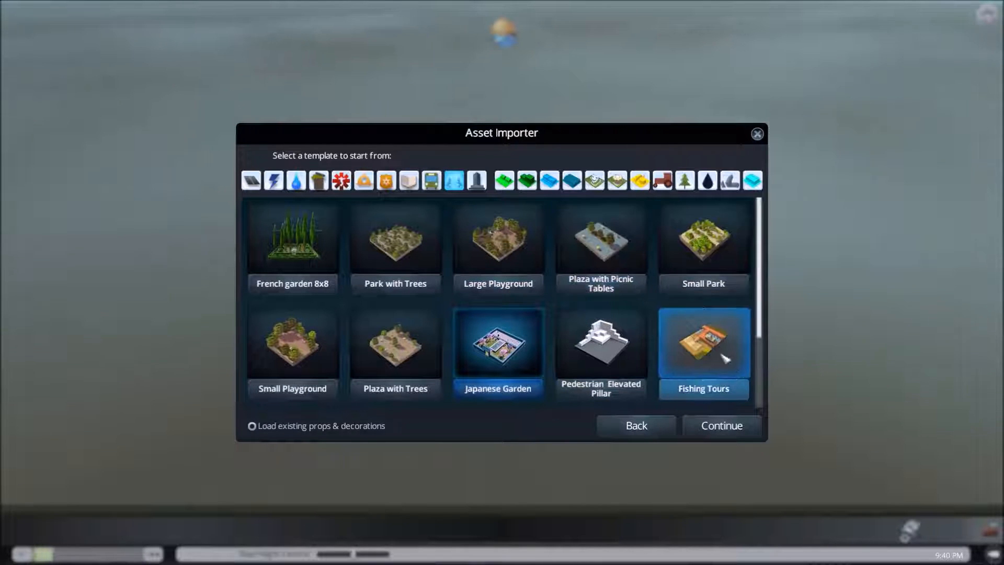
{"action": "scroll", "coordinate": [732, 338], "scroll_direction": "down", "scroll_amount": 1}
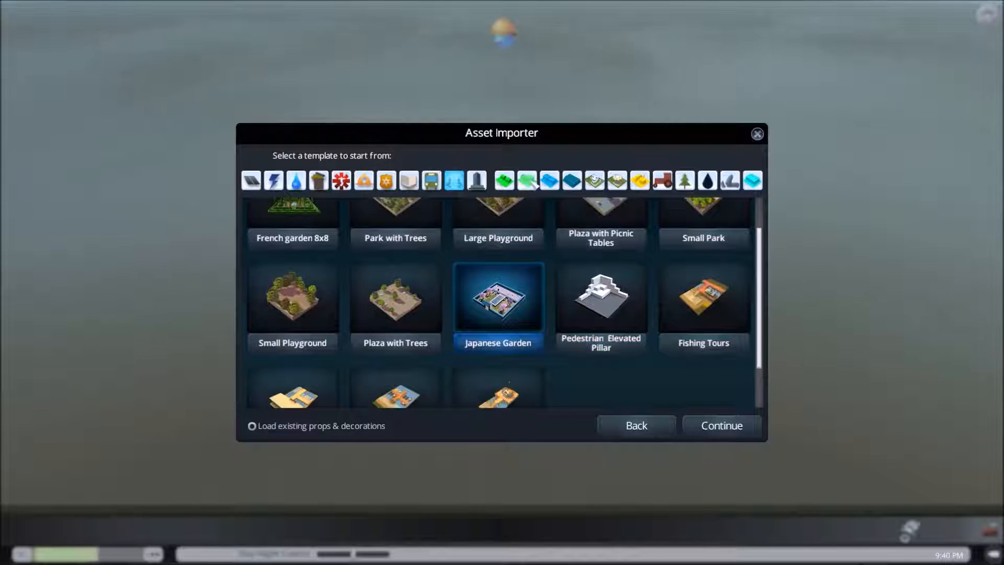
{"action": "left_click", "coordinate": [533, 184]}
{"action": "scroll", "coordinate": [591, 314], "scroll_direction": "down", "scroll_amount": 1}
{"action": "scroll", "coordinate": [594, 314], "scroll_direction": "down", "scroll_amount": 3}
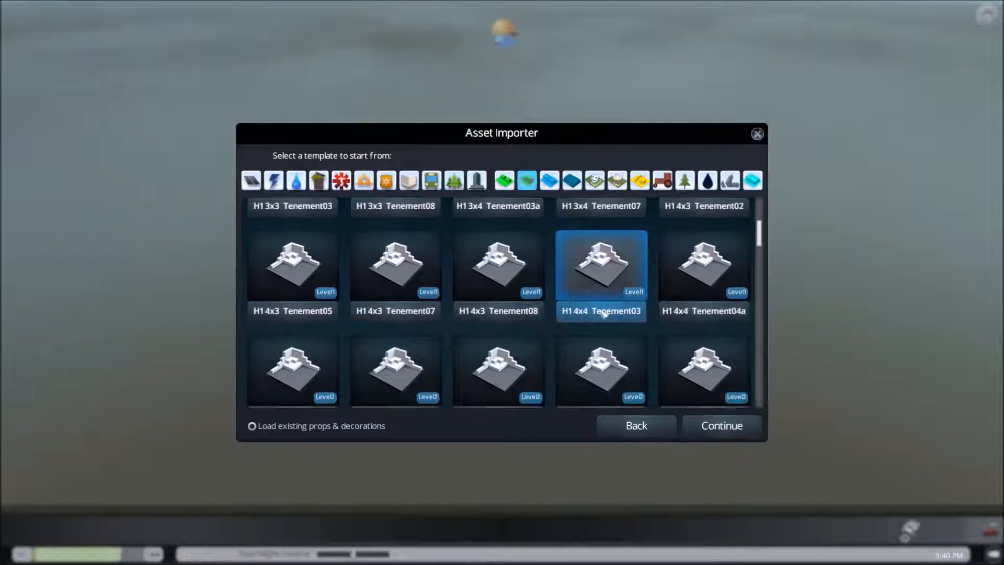
{"action": "left_click_drag", "start_coordinate": [760, 240], "coordinate": [786, 210]}
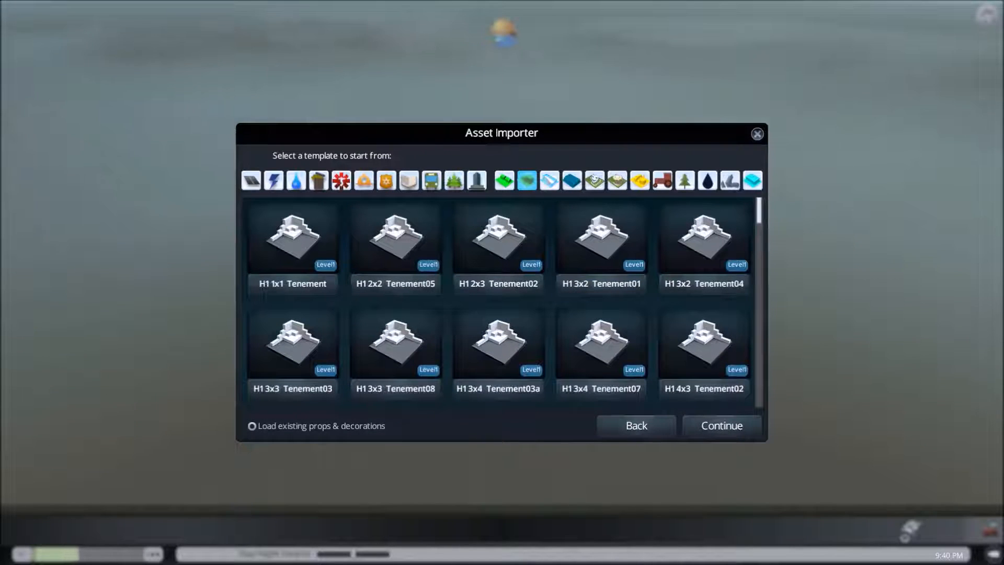
{"action": "left_click", "coordinate": [549, 181]}
{"action": "mouse_move", "coordinate": [760, 209]}
{"action": "left_mouse_down"}
{"action": "mouse_move", "coordinate": [764, 313]}
{"action": "mouse_move", "coordinate": [760, 205]}
{"action": "left_mouse_up"}
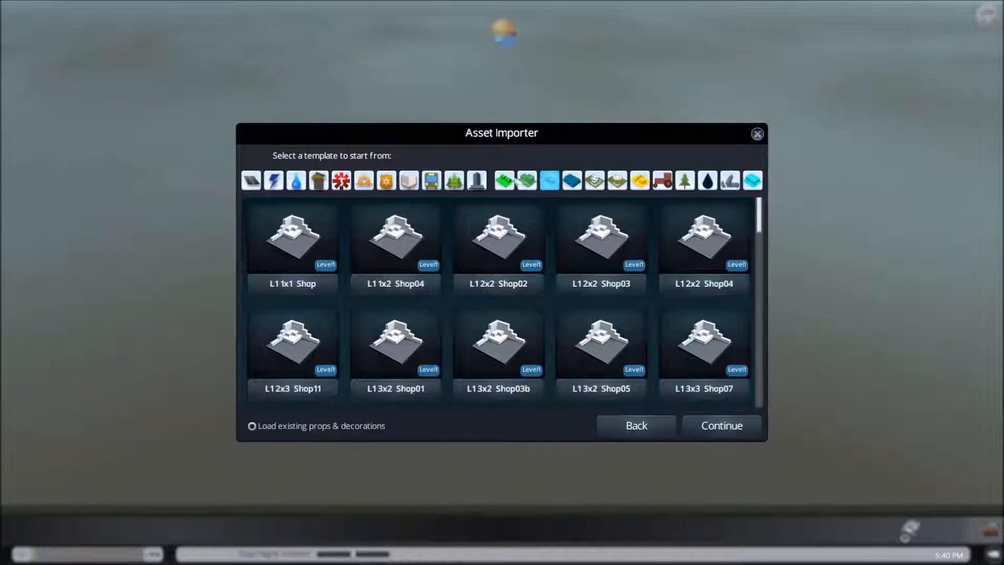
Return to the park templates and use French garden 8x8 as the template for the new asset.
{"action": "left_click", "coordinate": [455, 181]}
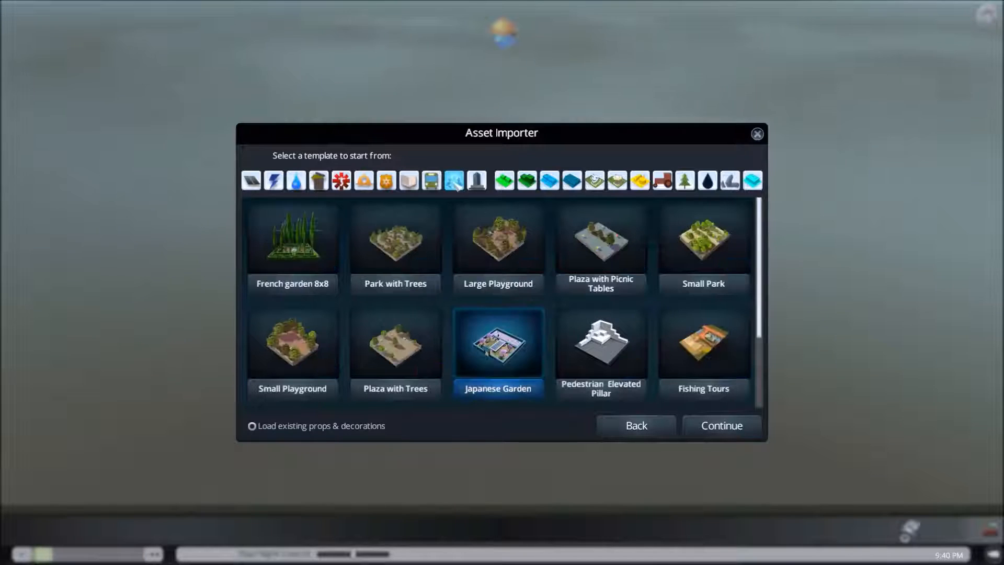
{"action": "left_click", "coordinate": [293, 244]}
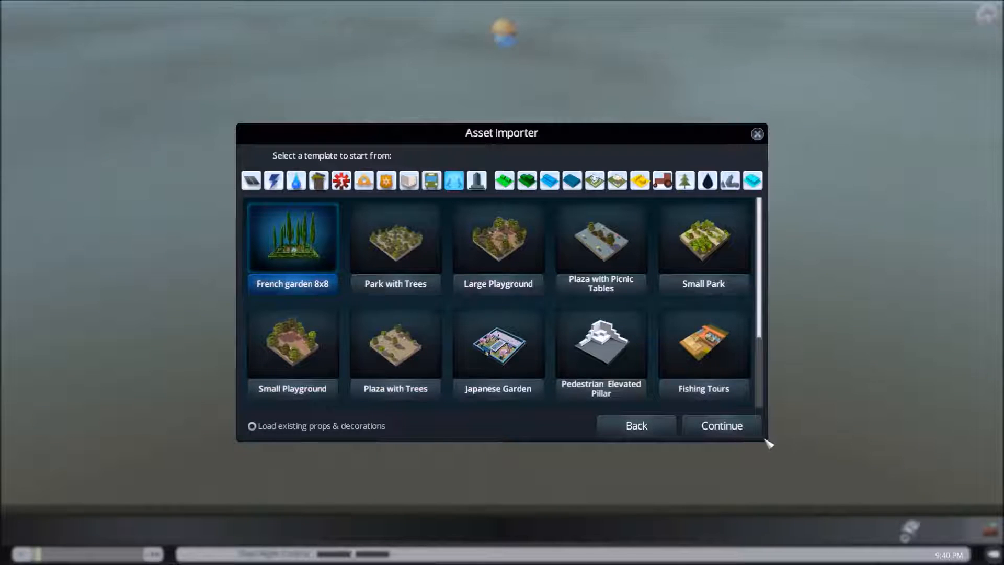
{"action": "left_click", "coordinate": [722, 426]}
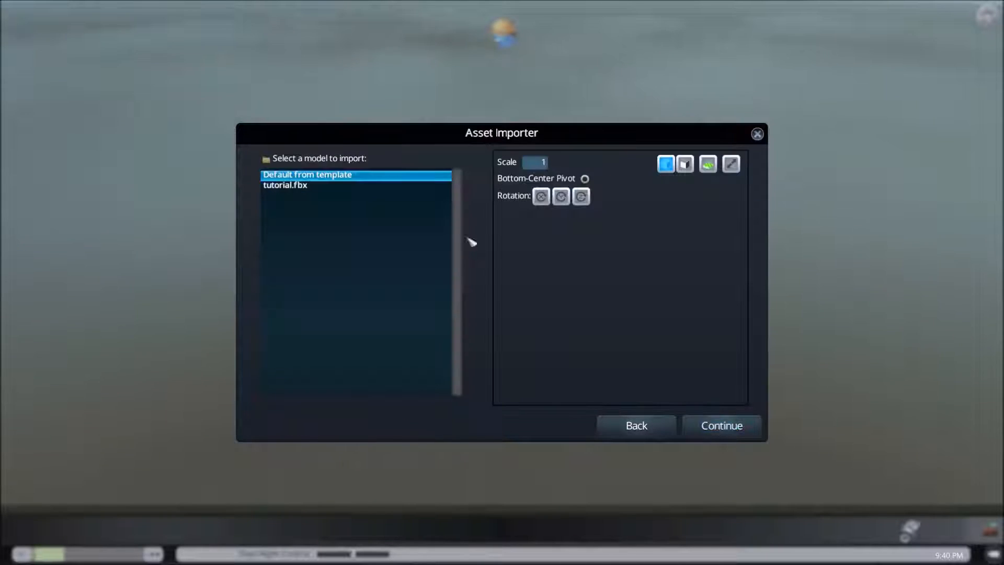
Import the tutorial.fbx model after checking its preview from several angles, keeping the scale at 1.
{"action": "left_click", "coordinate": [304, 186]}
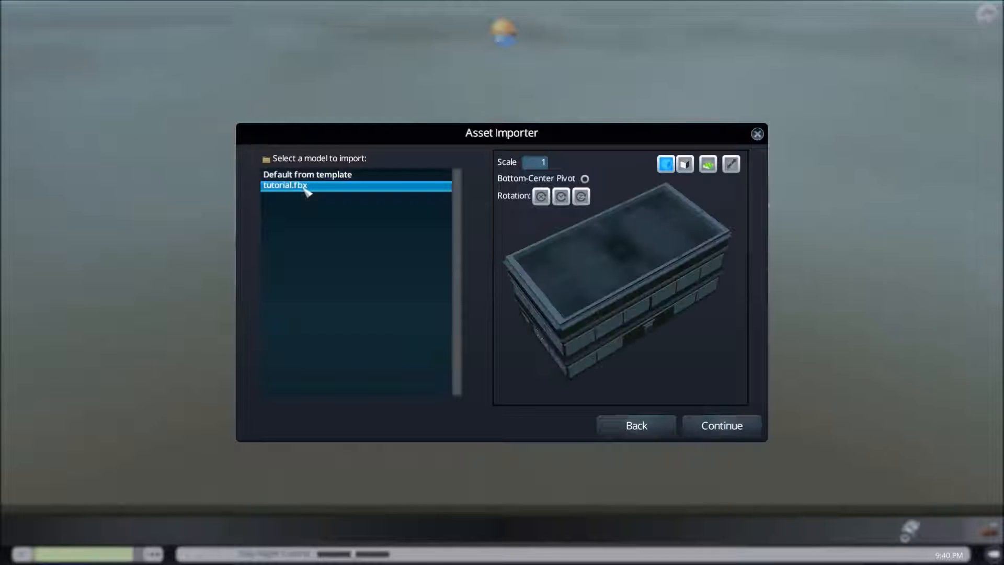
{"action": "left_click_drag", "start_coordinate": [679, 272], "coordinate": [596, 228]}
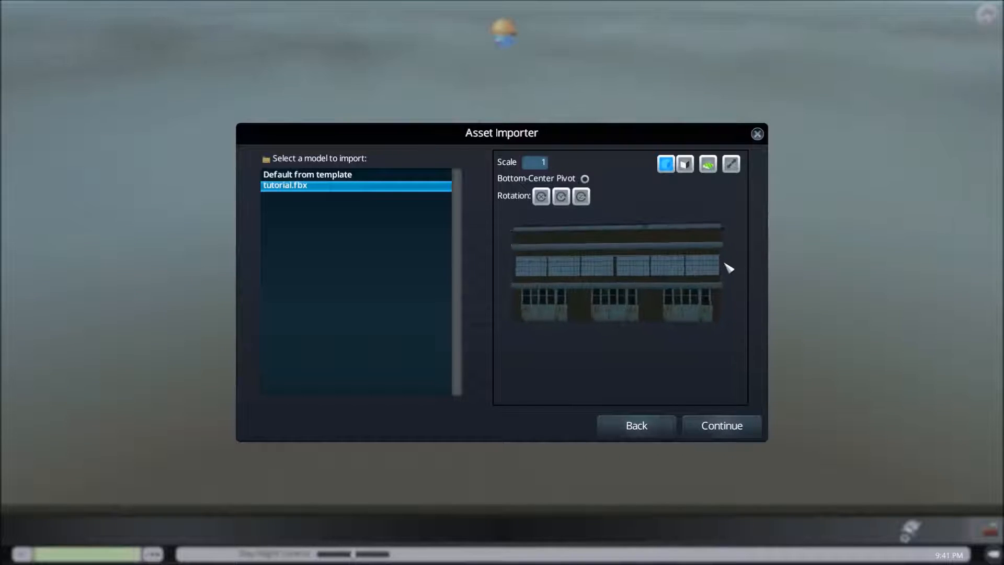
{"action": "left_click_drag", "start_coordinate": [724, 263], "coordinate": [731, 274]}
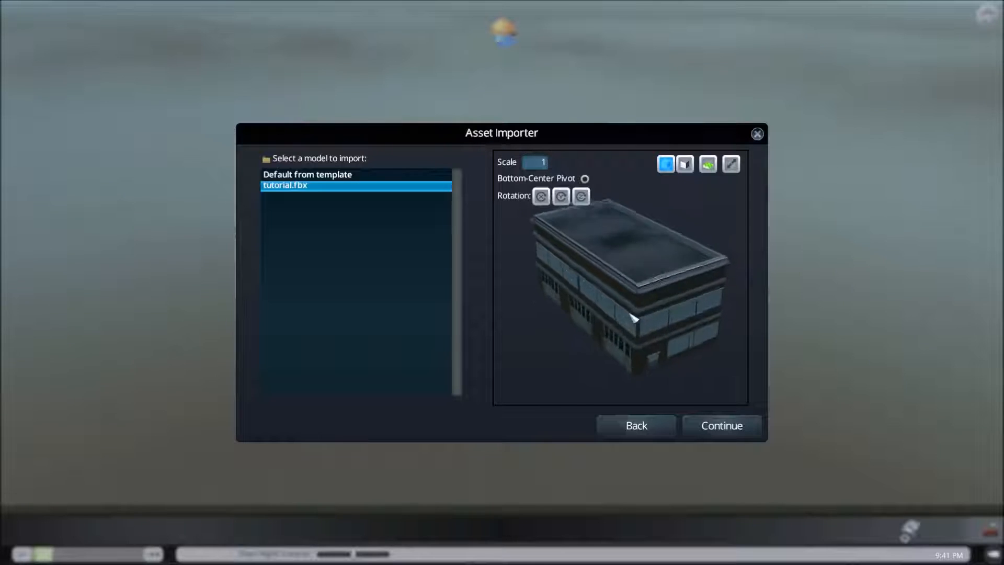
{"action": "mouse_move", "coordinate": [620, 306]}
{"action": "left_mouse_down"}
{"action": "mouse_move", "coordinate": [629, 314]}
{"action": "mouse_move", "coordinate": [617, 316]}
{"action": "mouse_move", "coordinate": [628, 311]}
{"action": "left_mouse_up"}
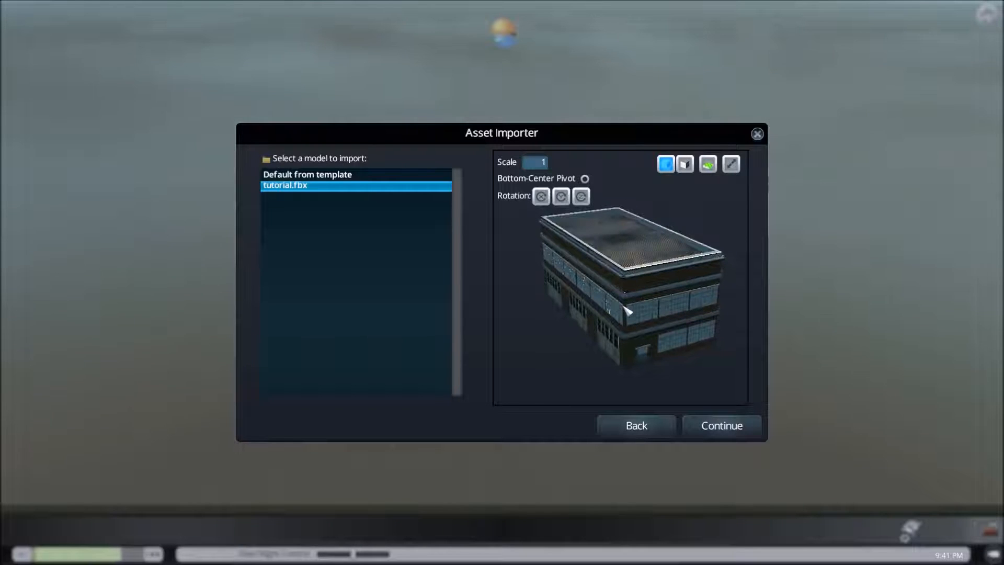
{"action": "left_click", "coordinate": [705, 427]}
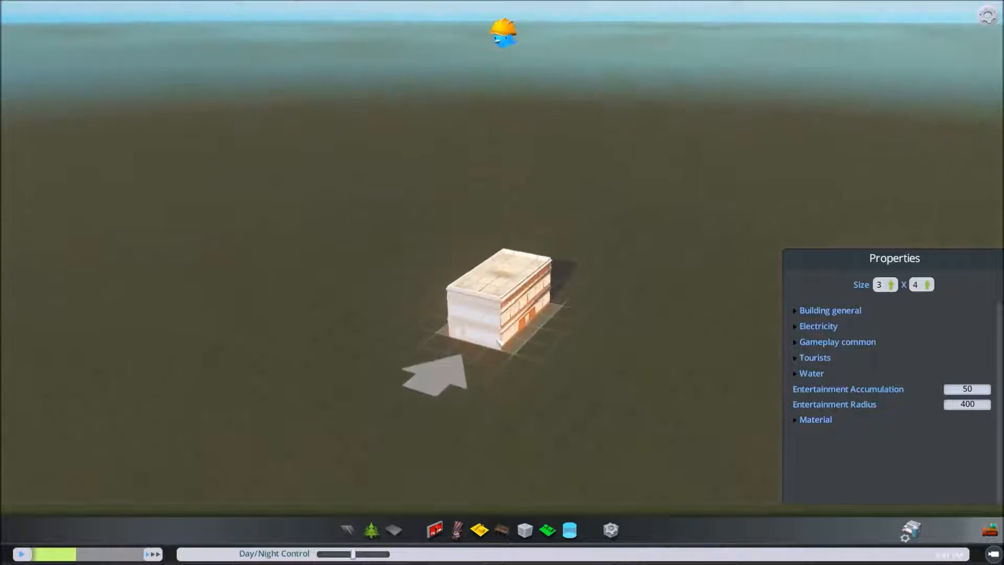
Examine the imported building's roof, walls and footprint on the grid from several sides and distances.
{"action": "scroll", "coordinate": [499, 343], "scroll_direction": "up", "scroll_amount": 3}
{"action": "middle_click_drag", "start_coordinate": [464, 375], "coordinate": [506, 287]}
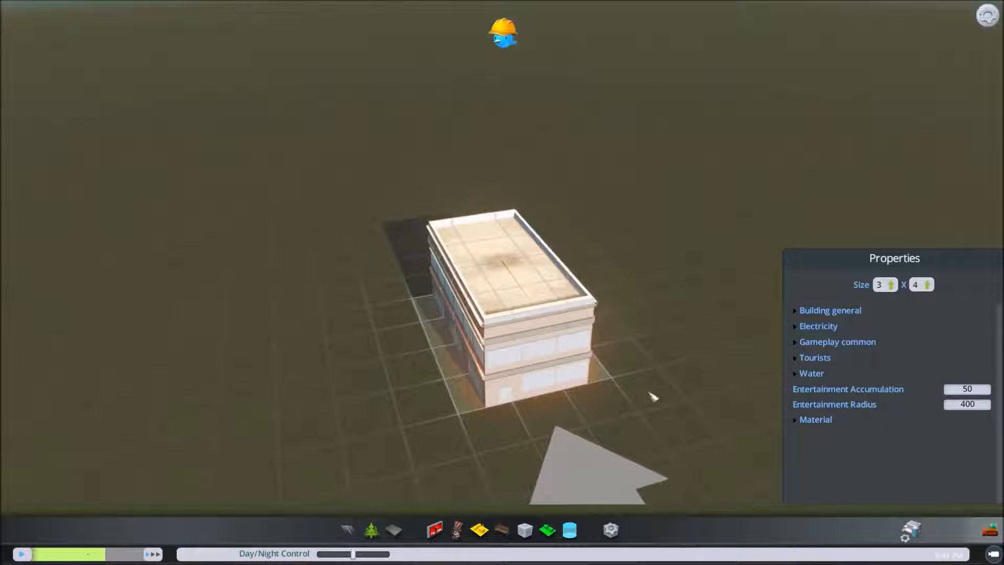
{"action": "middle_click_drag", "start_coordinate": [606, 282], "coordinate": [730, 200]}
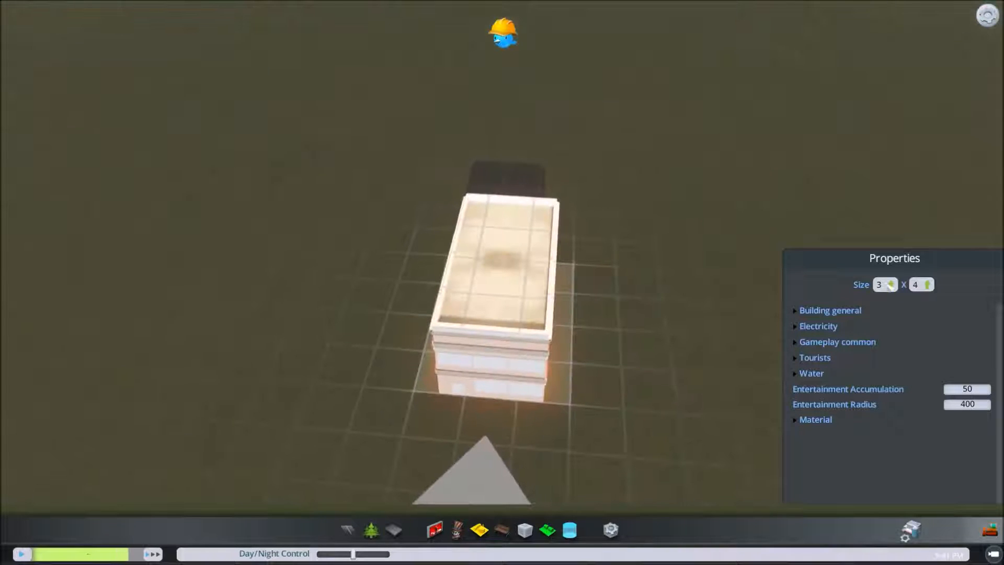
{"action": "middle_click_drag", "start_coordinate": [585, 400], "coordinate": [731, 310]}
{"action": "scroll", "coordinate": [531, 346], "scroll_direction": "up", "scroll_amount": 10}
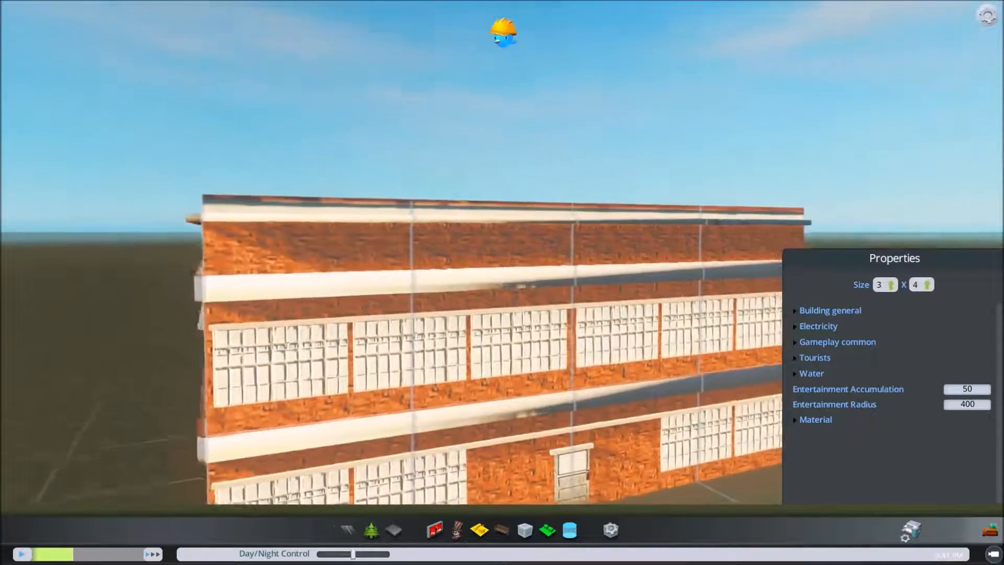
{"action": "scroll", "coordinate": [596, 314], "scroll_direction": "down", "scroll_amount": 10}
{"action": "middle_click_drag", "start_coordinate": [596, 314], "coordinate": [429, 319]}
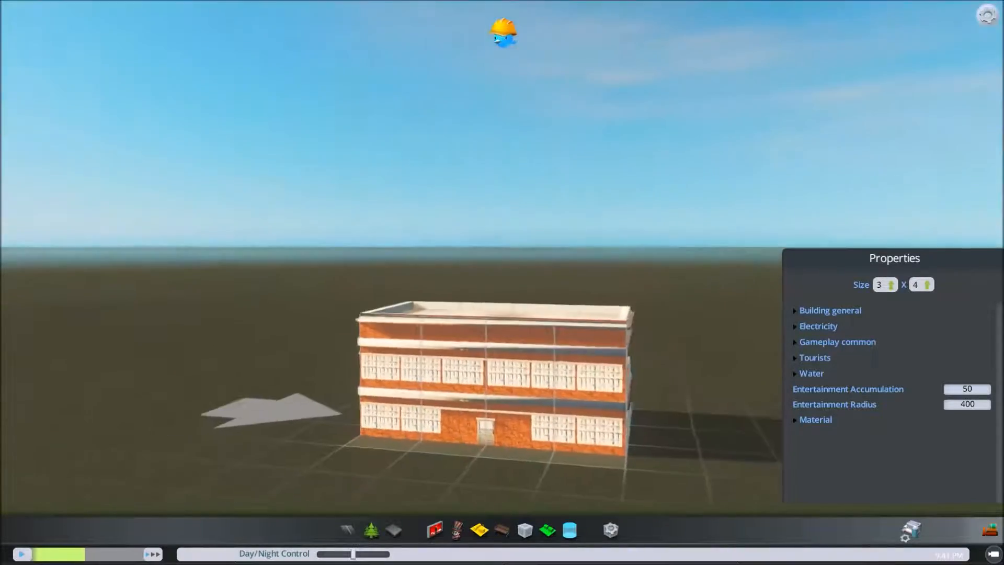
{"action": "middle_click_drag", "start_coordinate": [471, 235], "coordinate": [820, 285]}
Set the building's lot size to 2 x 4 and check the footprint around the model.
{"action": "left_click", "coordinate": [894, 292]}
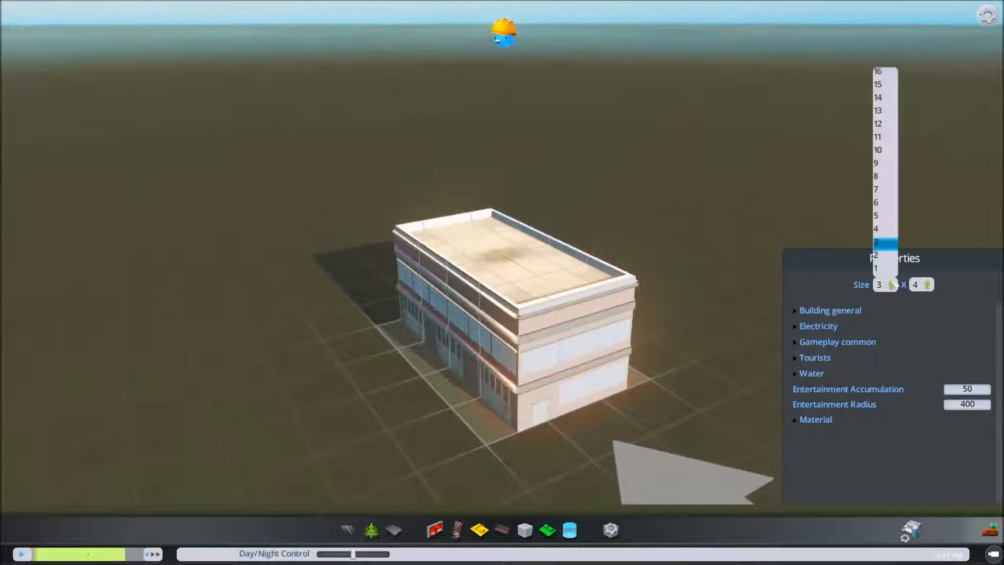
{"action": "left_click", "coordinate": [884, 256]}
{"action": "middle_click_drag", "start_coordinate": [716, 474], "coordinate": [607, 426]}
{"action": "middle_click_drag", "start_coordinate": [542, 426], "coordinate": [451, 291]}
{"action": "middle_click_drag", "start_coordinate": [581, 325], "coordinate": [562, 314]}
{"action": "middle_click_drag", "start_coordinate": [552, 369], "coordinate": [439, 348]}
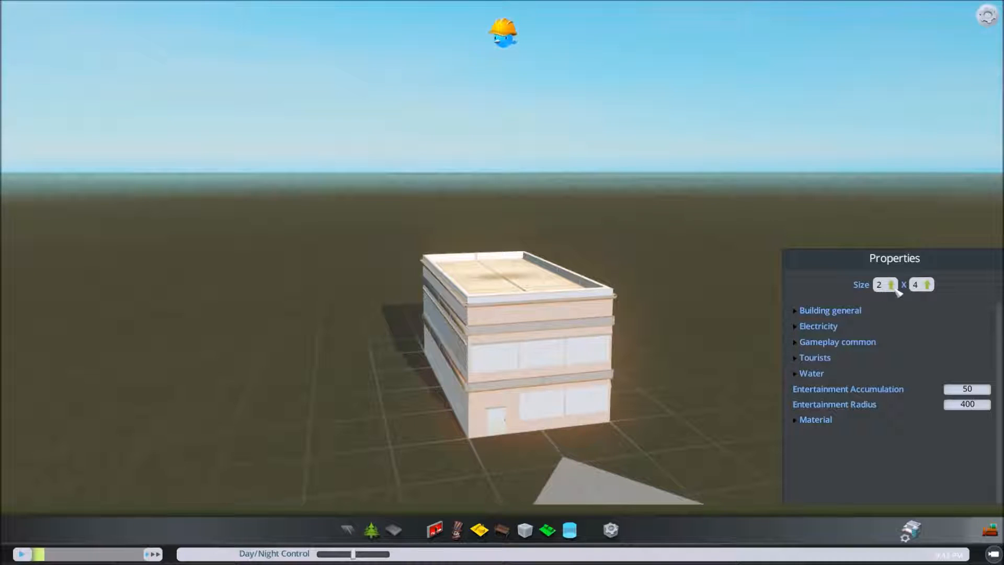
Set the building's lot size to 3 x 4 and check the footprint from above.
{"action": "left_click", "coordinate": [878, 241]}
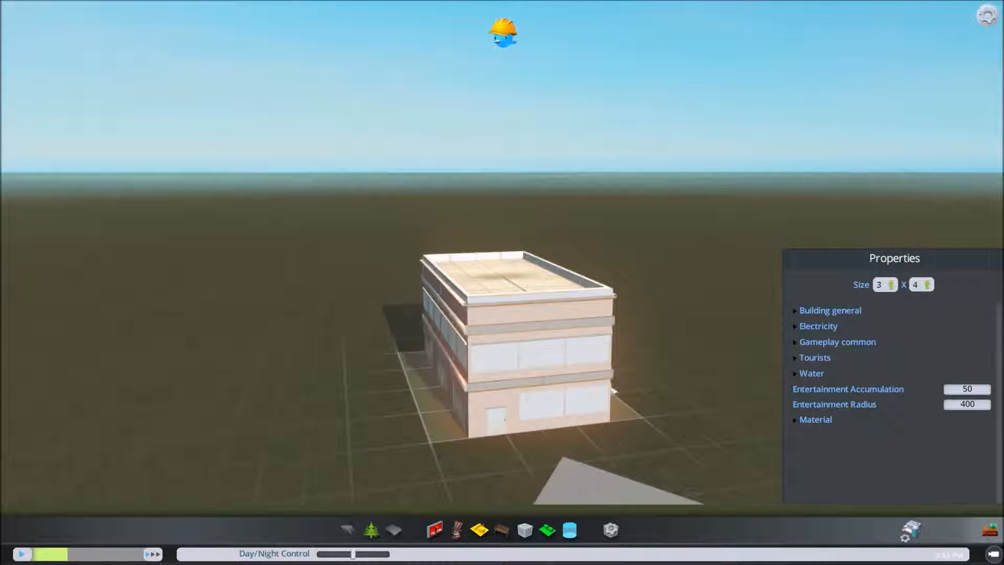
{"action": "middle_click_drag", "start_coordinate": [425, 298], "coordinate": [514, 241]}
{"action": "middle_click_drag", "start_coordinate": [591, 341], "coordinate": [511, 279]}
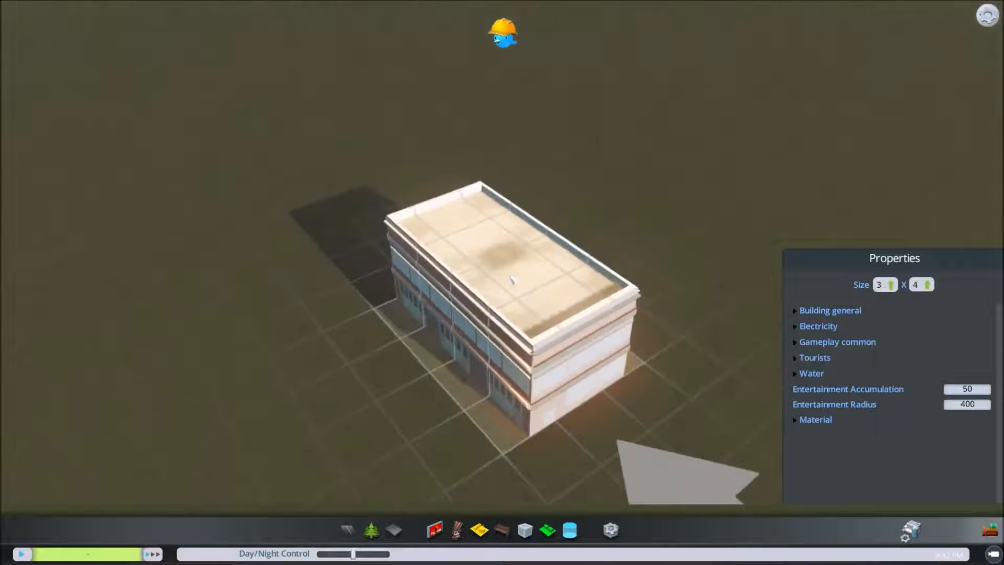
Display the ground surface options for the lot and shift the day/night setting slightly earlier.
{"action": "left_click", "coordinate": [398, 534]}
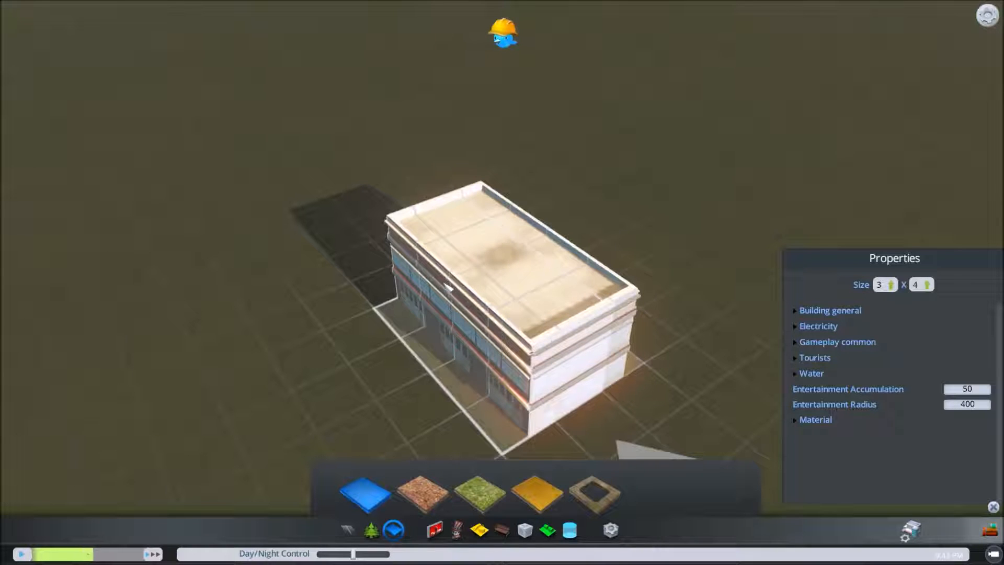
{"action": "middle_click_drag", "start_coordinate": [656, 333], "coordinate": [595, 263]}
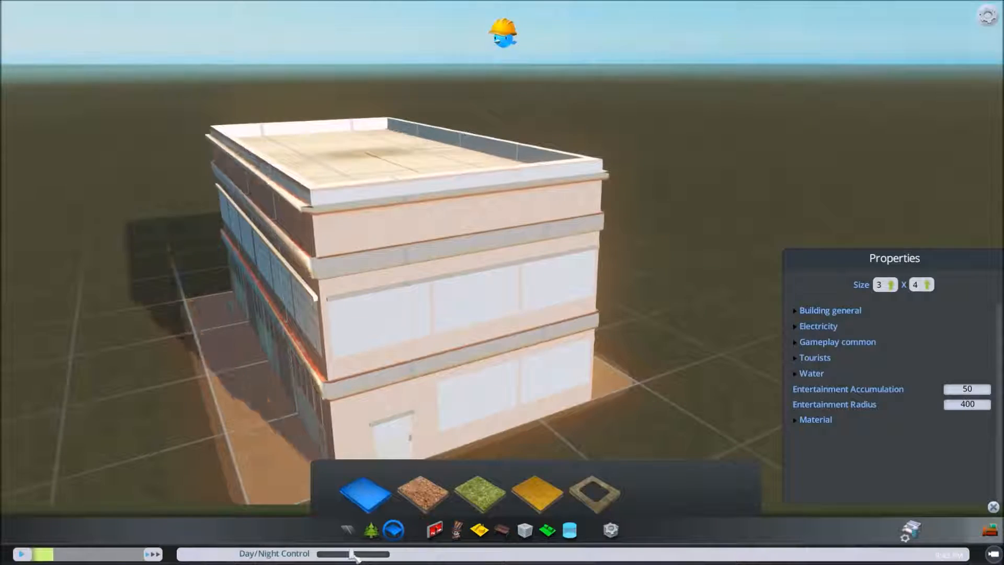
{"action": "mouse_move", "coordinate": [354, 555]}
{"action": "left_mouse_down"}
{"action": "mouse_move", "coordinate": [376, 558]}
{"action": "mouse_move", "coordinate": [349, 555]}
{"action": "left_mouse_up"}
Examine the building from several sides and distances in the free camera view with the interface hidden.
{"action": "middle_click_drag", "start_coordinate": [680, 292], "coordinate": [510, 285]}
{"action": "scroll", "coordinate": [524, 277], "scroll_direction": "up", "scroll_amount": 2}
{"action": "left_click", "coordinate": [993, 554]}
{"action": "scroll", "coordinate": [507, 282], "scroll_direction": "down", "scroll_amount": 2}
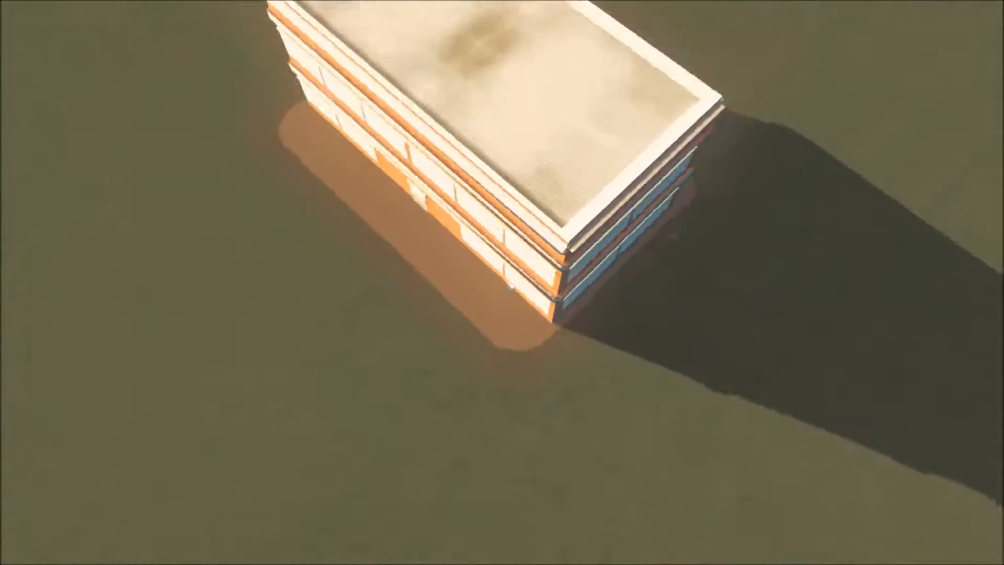
{"action": "scroll", "coordinate": [510, 285], "scroll_direction": "down", "scroll_amount": 3}
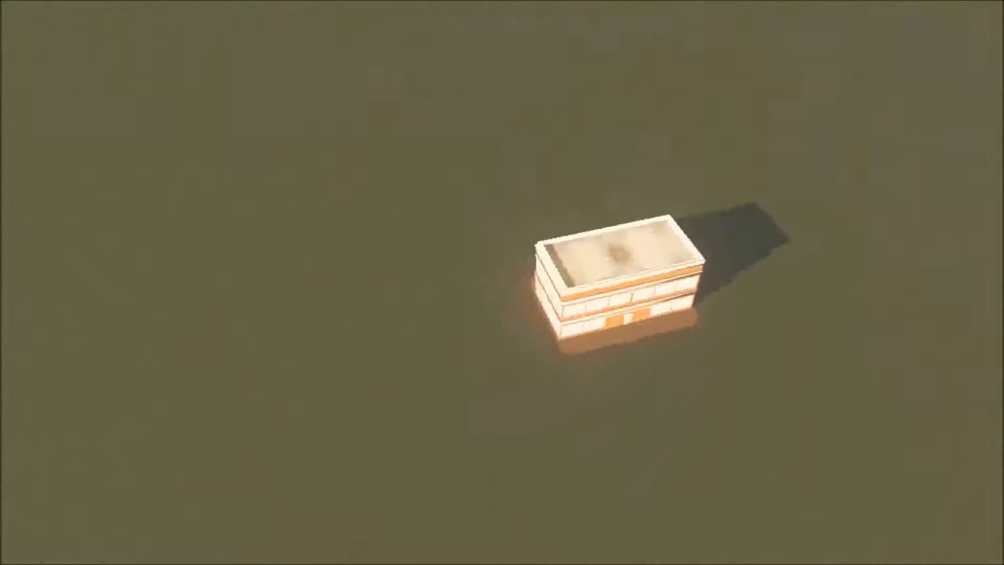
{"action": "middle_click_drag", "start_coordinate": [465, 337], "coordinate": [523, 356]}
{"action": "scroll", "coordinate": [500, 309], "scroll_direction": "up", "scroll_amount": 5}
{"action": "scroll", "coordinate": [504, 283], "scroll_direction": "down", "scroll_amount": 3}
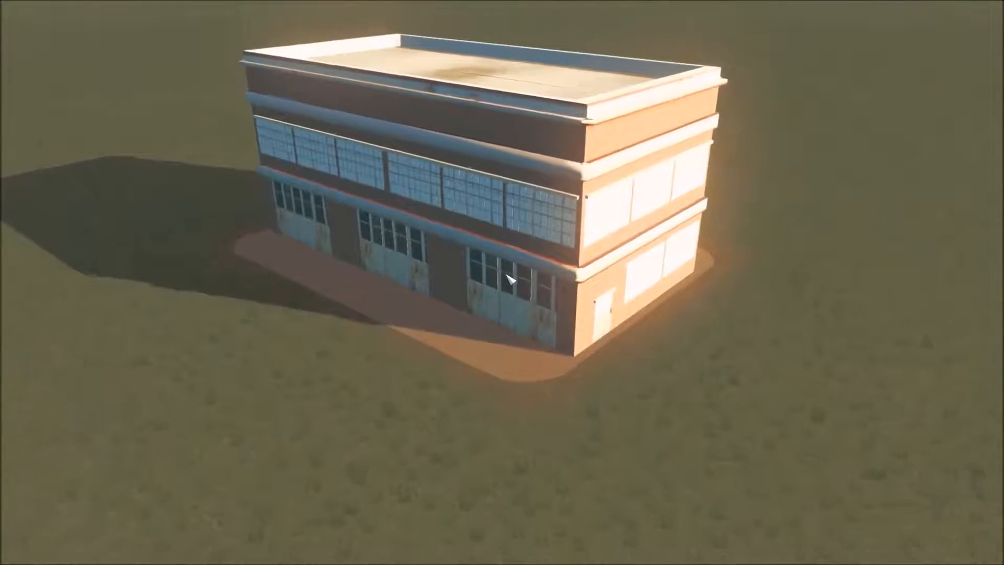
Shift the day/night setting further back to a low sun and inspect the sunlit brick walls in the free camera view.
{"action": "key", "text": "Escape"}
{"action": "left_click_drag", "start_coordinate": [349, 557], "coordinate": [339, 558]}
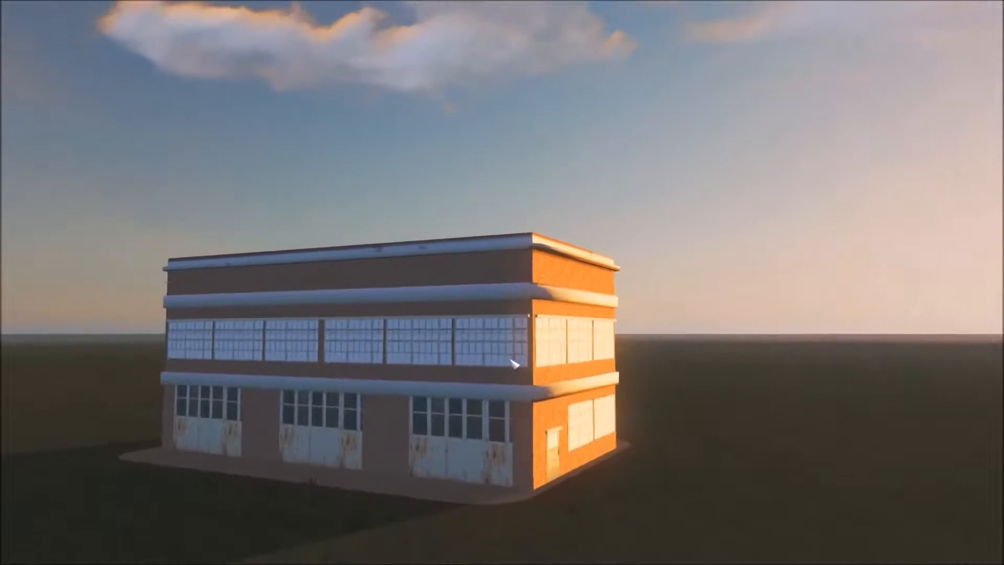
{"action": "key", "text": "d"}
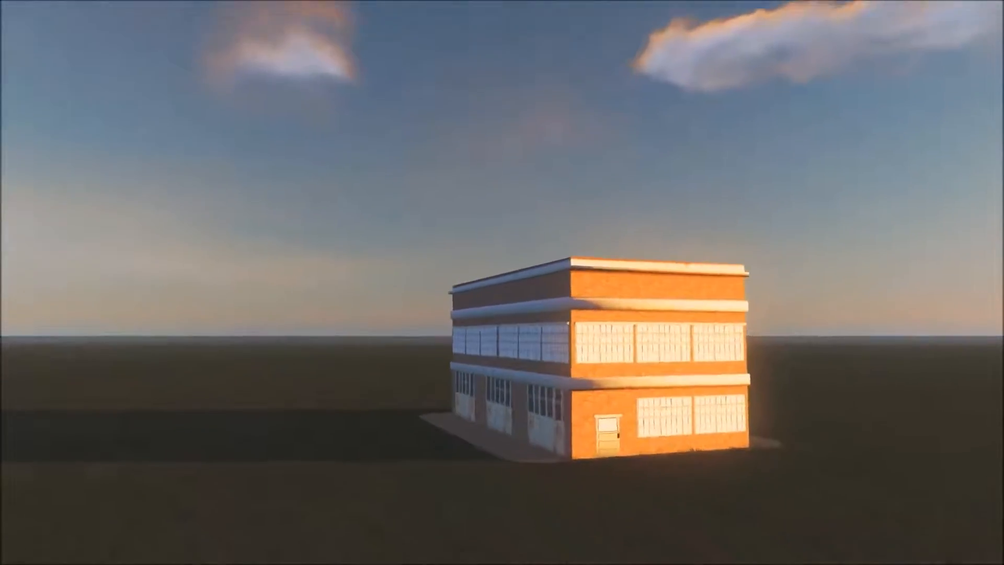
{"action": "key", "text": "s"}
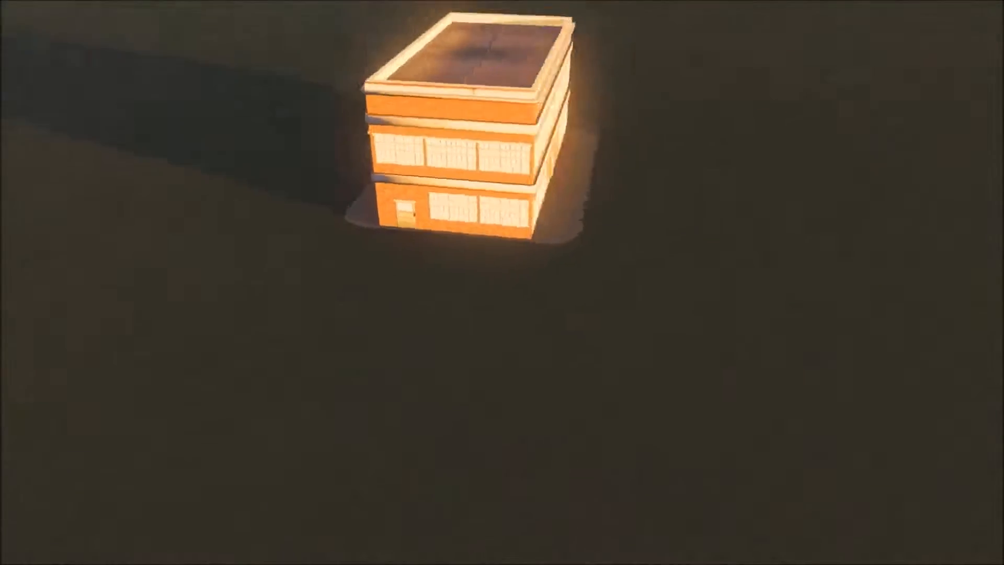
{"action": "key", "text": "w"}
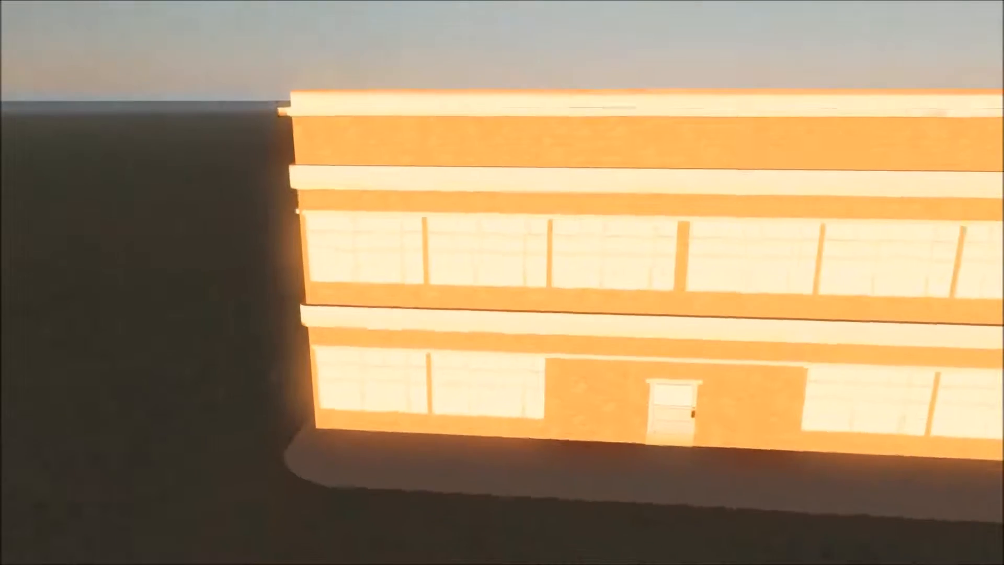
{"action": "key", "text": "s"}
{"action": "key", "text": "d"}
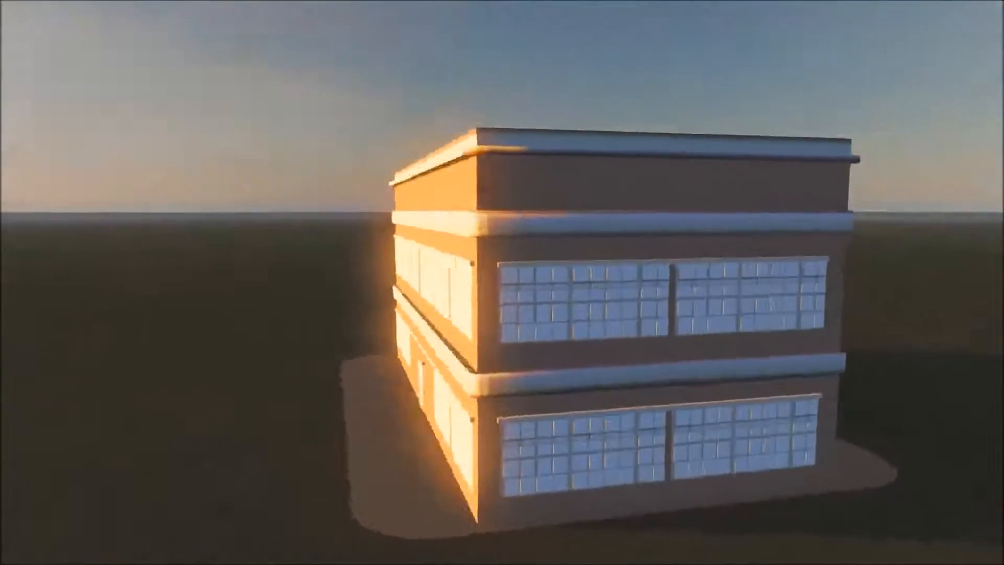
Examine the windowed end wall up close, followed by the corrugated roof and its rim.
{"action": "key", "text": "d"}
{"action": "key", "text": "w"}
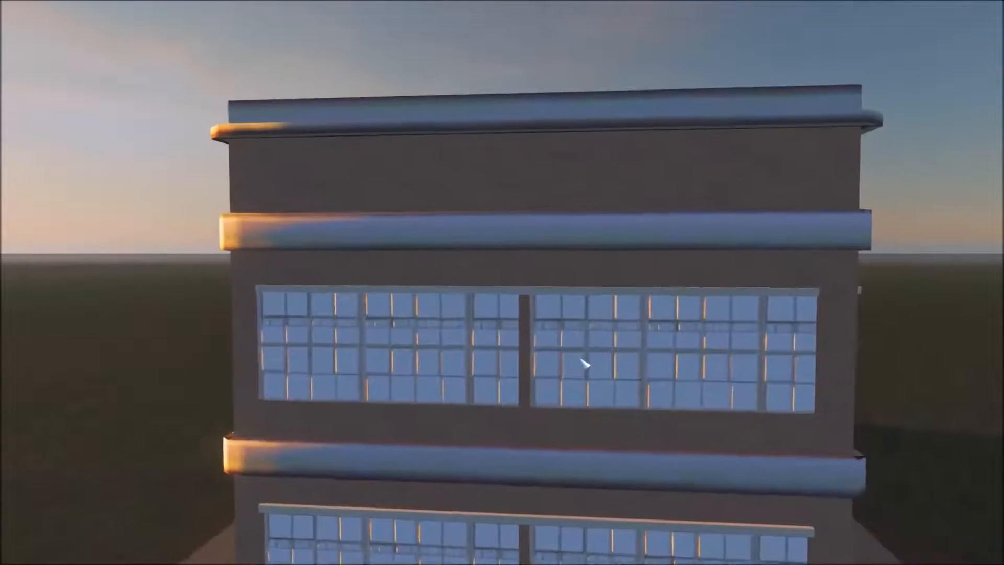
{"action": "key", "text": "w"}
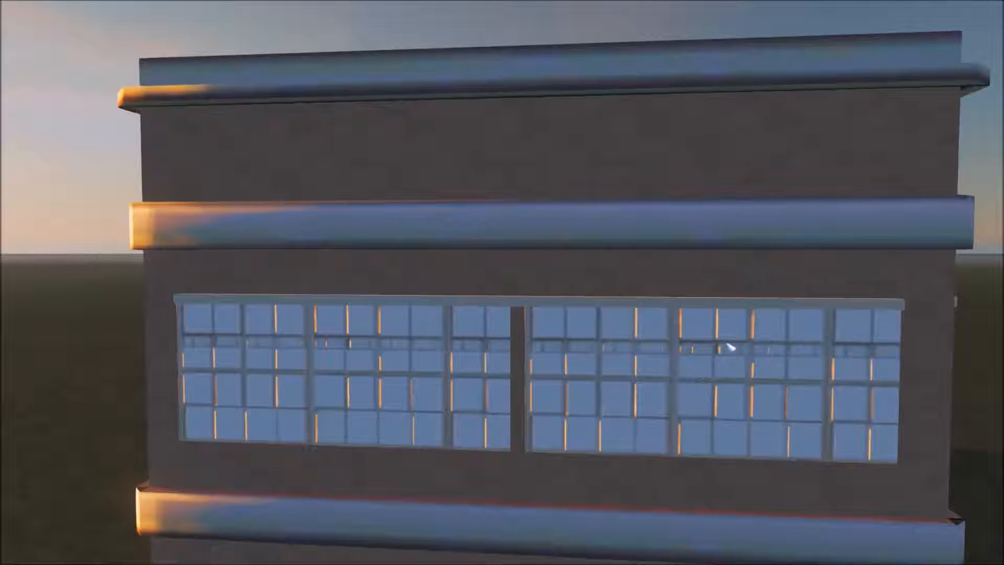
{"action": "key", "text": "s"}
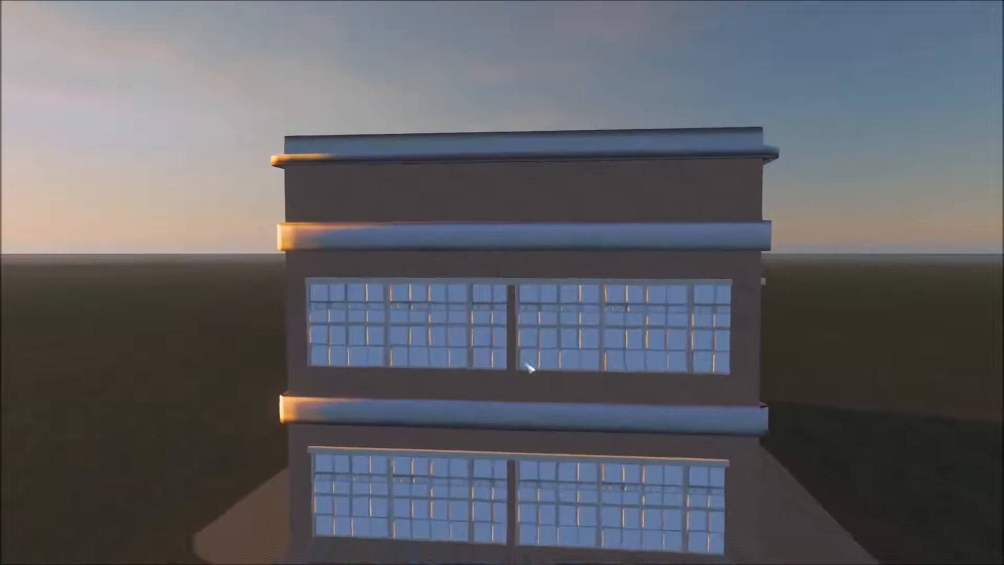
{"action": "key", "text": "s"}
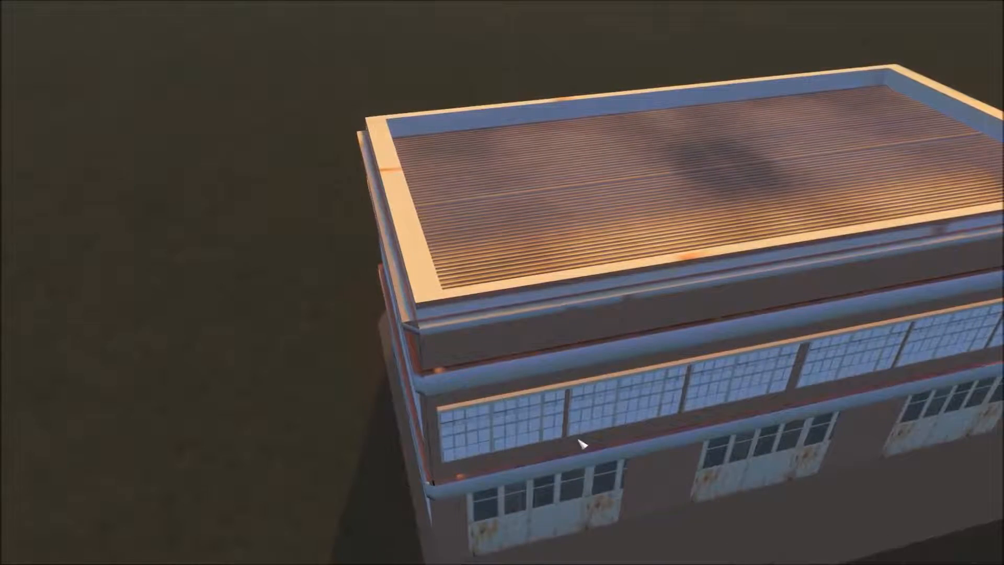
{"action": "key", "text": "s"}
{"action": "key", "text": "d"}
{"action": "key", "text": "w"}
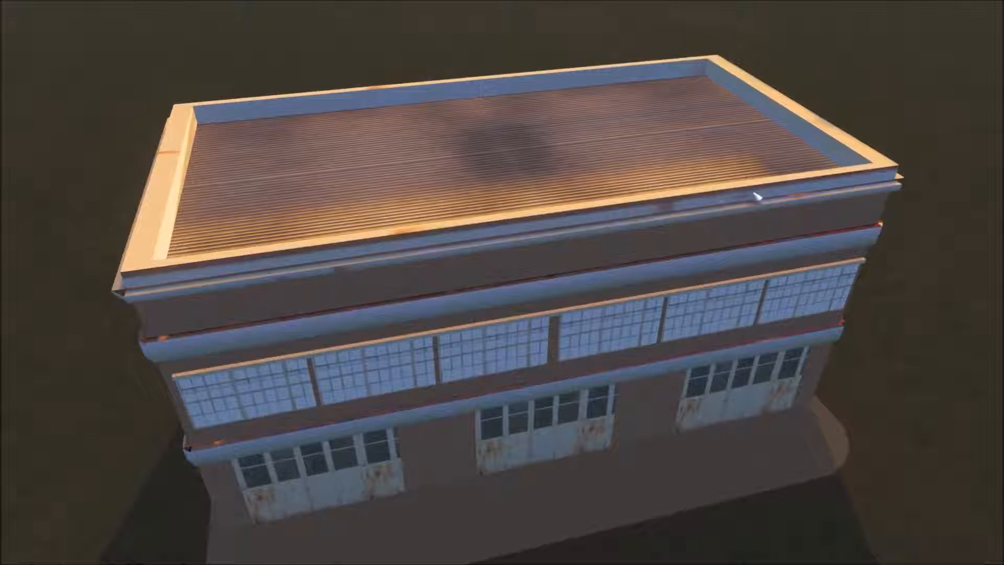
Inspect the rusty garage doors and the adjoining brick side, and return to the editor view of the lot.
{"action": "mouse_move", "coordinate": [541, 215]}
{"action": "right_mouse_down"}
{"action": "mouse_move", "coordinate": [517, 286]}
{"action": "mouse_move", "coordinate": [424, 292]}
{"action": "mouse_move", "coordinate": [521, 288]}
{"action": "right_mouse_up"}
{"action": "middle_click_drag", "start_coordinate": [521, 288], "coordinate": [526, 291]}
{"action": "scroll", "coordinate": [523, 290], "scroll_direction": "down", "scroll_amount": 2}
{"action": "scroll", "coordinate": [497, 318], "scroll_direction": "up", "scroll_amount": 8}
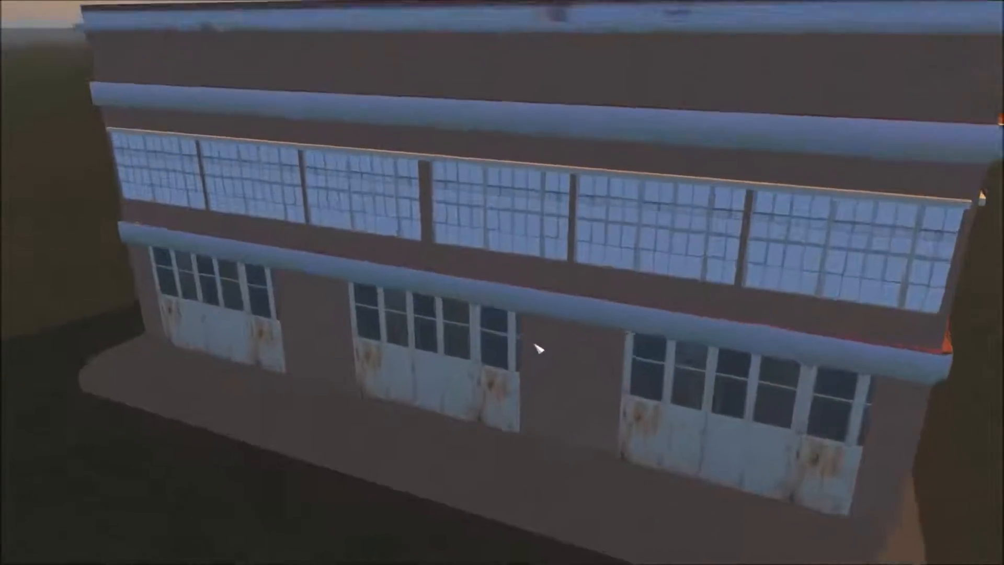
{"action": "mouse_move", "coordinate": [535, 344]}
{"action": "middle_mouse_down"}
{"action": "mouse_move", "coordinate": [502, 287]}
{"action": "mouse_move", "coordinate": [442, 286]}
{"action": "middle_mouse_up"}
{"action": "scroll", "coordinate": [518, 342], "scroll_direction": "down", "scroll_amount": 3}
{"action": "middle_click_drag", "start_coordinate": [520, 345], "coordinate": [544, 350]}
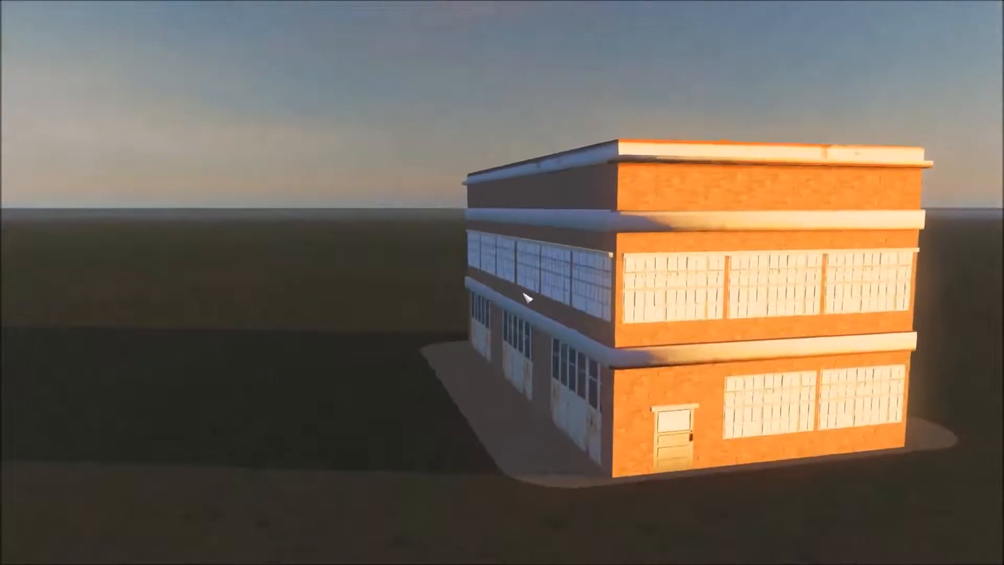
{"action": "mouse_move", "coordinate": [471, 288]}
{"action": "right_mouse_down"}
{"action": "mouse_move", "coordinate": [511, 294]}
{"action": "mouse_move", "coordinate": [545, 278]}
{"action": "right_mouse_up"}
{"action": "scroll", "coordinate": [505, 288], "scroll_direction": "up", "scroll_amount": 3}
{"action": "scroll", "coordinate": [505, 288], "scroll_direction": "down", "scroll_amount": 4}
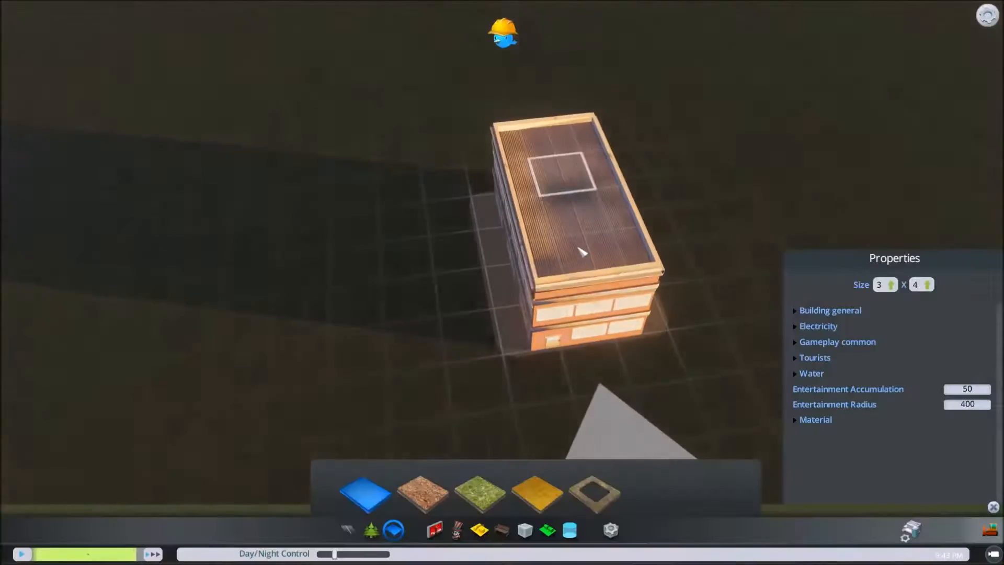
Place two three-fan rooftop units side by side at the roof's centre, with one ducted unit on either side along its length.
{"action": "scroll", "coordinate": [582, 252], "scroll_direction": "down", "scroll_amount": 3}
{"action": "scroll", "coordinate": [587, 390], "scroll_direction": "up", "scroll_amount": 4}
{"action": "key", "text": "w"}
{"action": "key", "text": "d"}
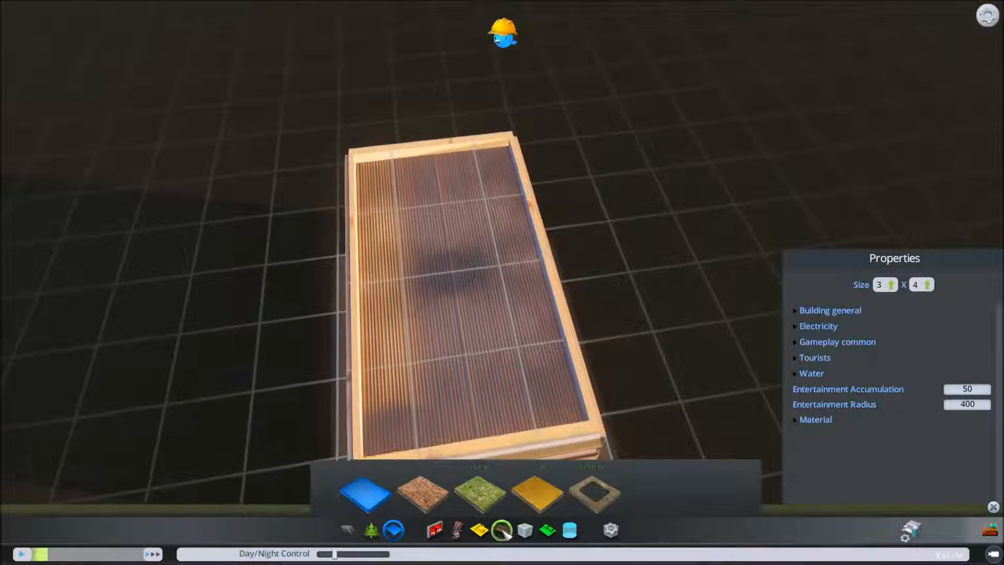
{"action": "left_click", "coordinate": [525, 531]}
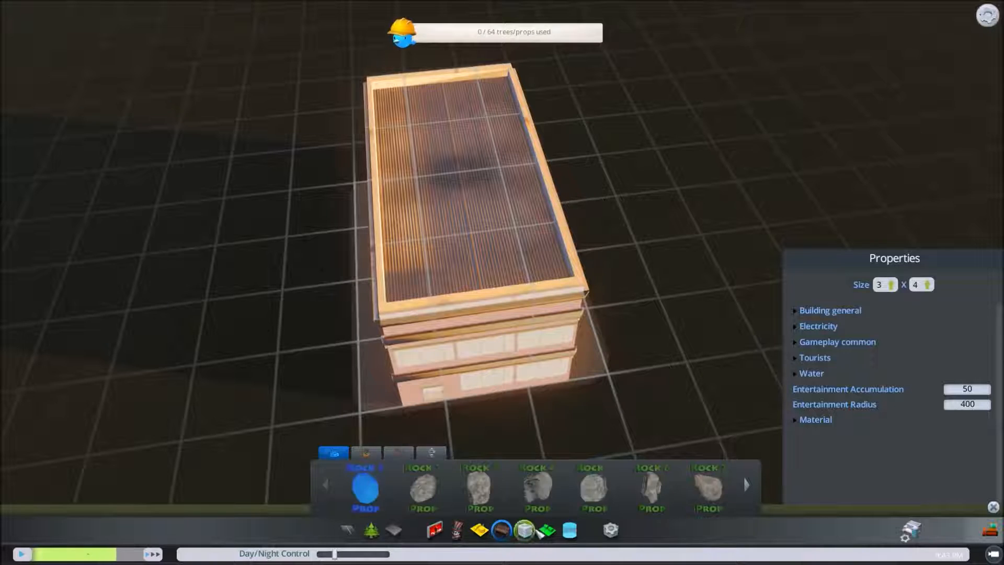
{"action": "left_click", "coordinate": [456, 530]}
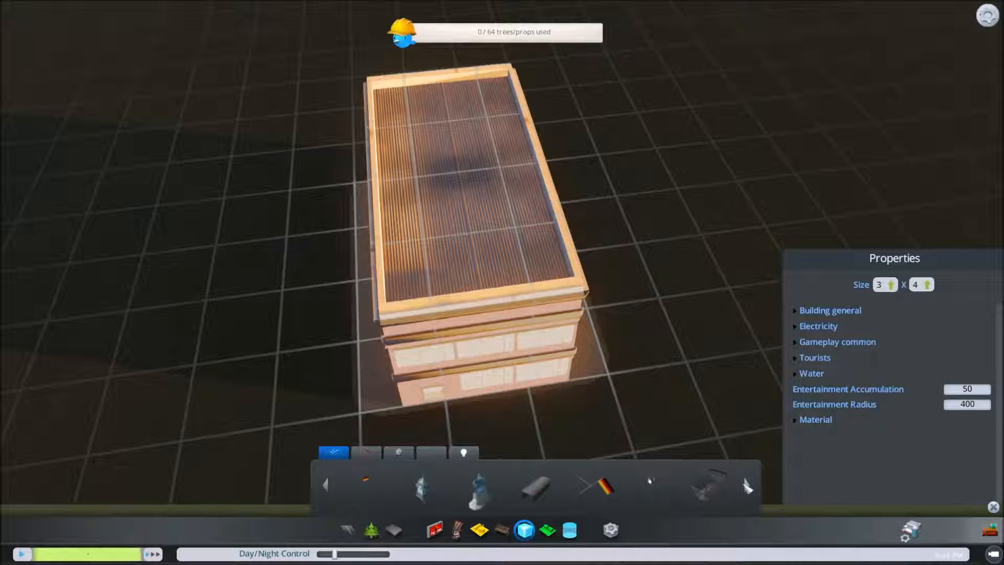
{"action": "scroll", "coordinate": [501, 257], "scroll_direction": "up", "scroll_amount": 3}
{"action": "scroll", "coordinate": [449, 332], "scroll_direction": "down", "scroll_amount": 1}
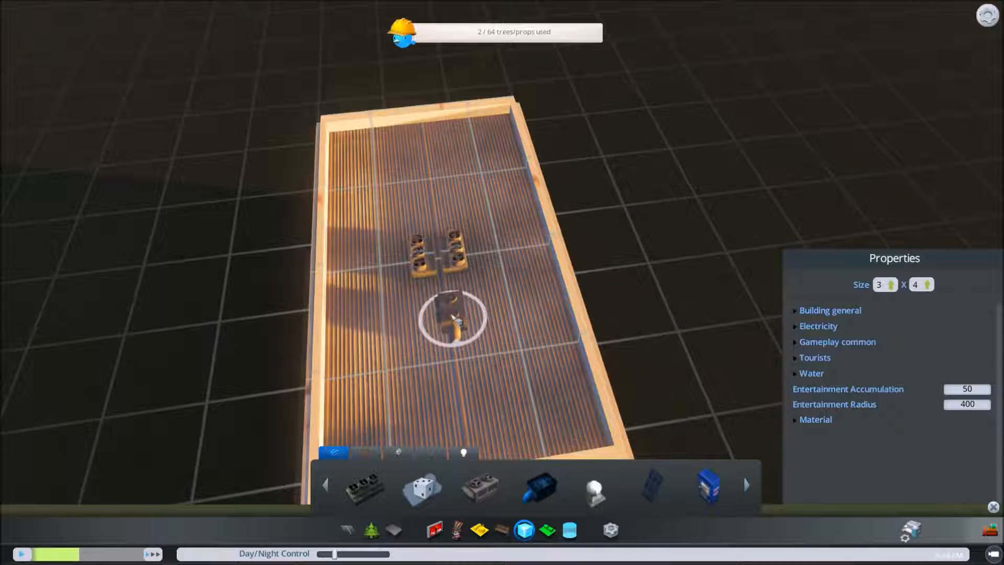
{"action": "left_click", "coordinate": [449, 317]}
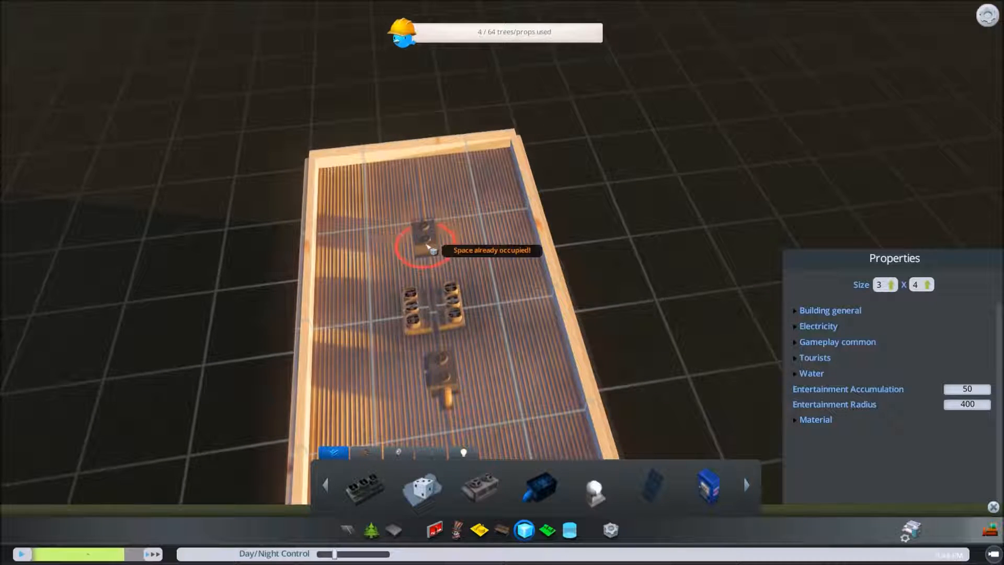
{"action": "key", "text": "s"}
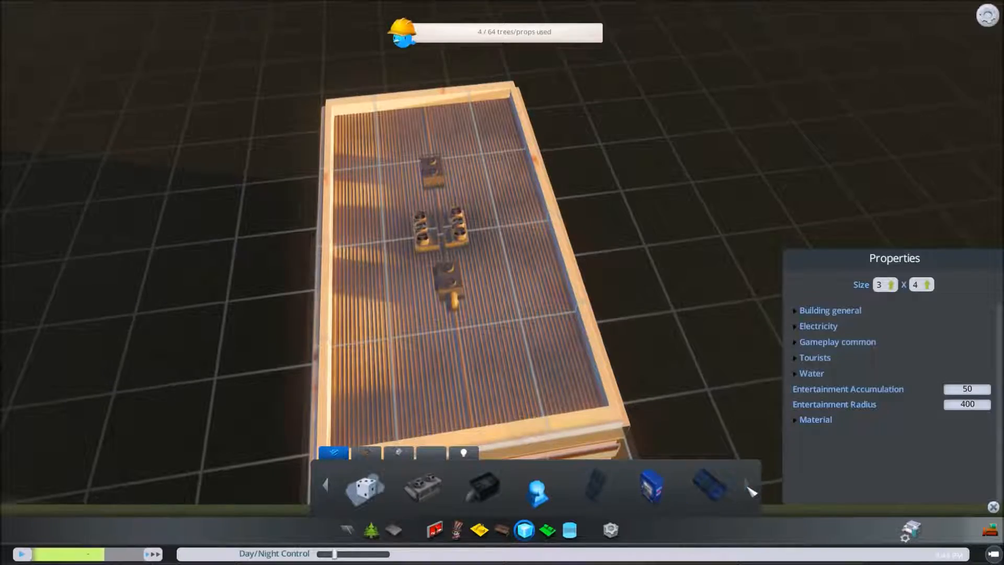
Browse the remaining props, including parking markings and posts, for the pavement in front of the garage doors.
{"action": "key", "text": "s"}
{"action": "scroll", "coordinate": [502, 283], "scroll_direction": "up", "scroll_amount": 3}
{"action": "middle_click_drag", "start_coordinate": [502, 283], "coordinate": [503, 285]}
{"action": "scroll", "coordinate": [619, 354], "scroll_direction": "down", "scroll_amount": 3}
{"action": "middle_click_drag", "start_coordinate": [619, 354], "coordinate": [504, 293]}
{"action": "scroll", "coordinate": [392, 468], "scroll_direction": "down", "scroll_amount": 2}
{"action": "middle_click_drag", "start_coordinate": [393, 468], "coordinate": [513, 280]}
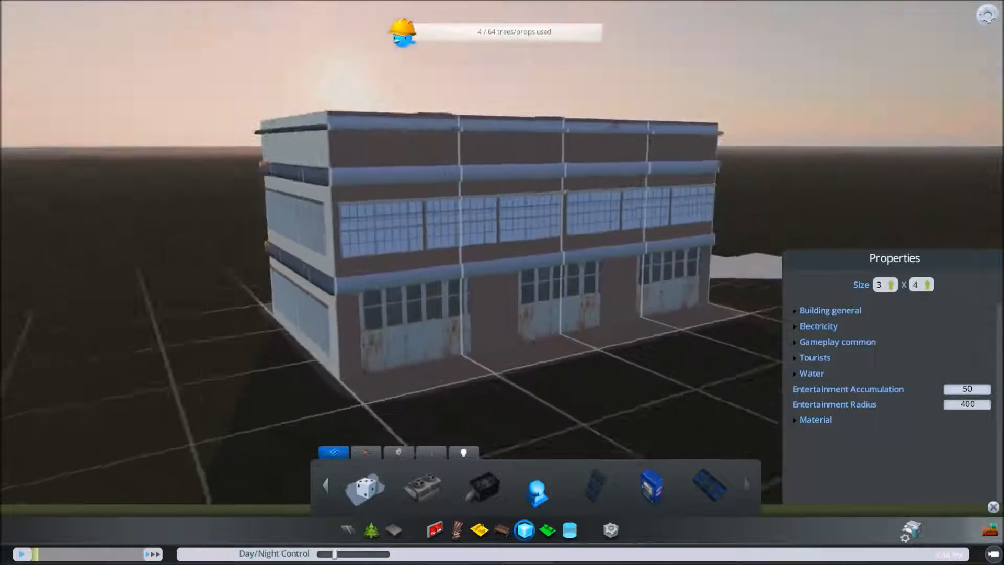
{"action": "key", "text": "w"}
{"action": "key", "text": "s"}
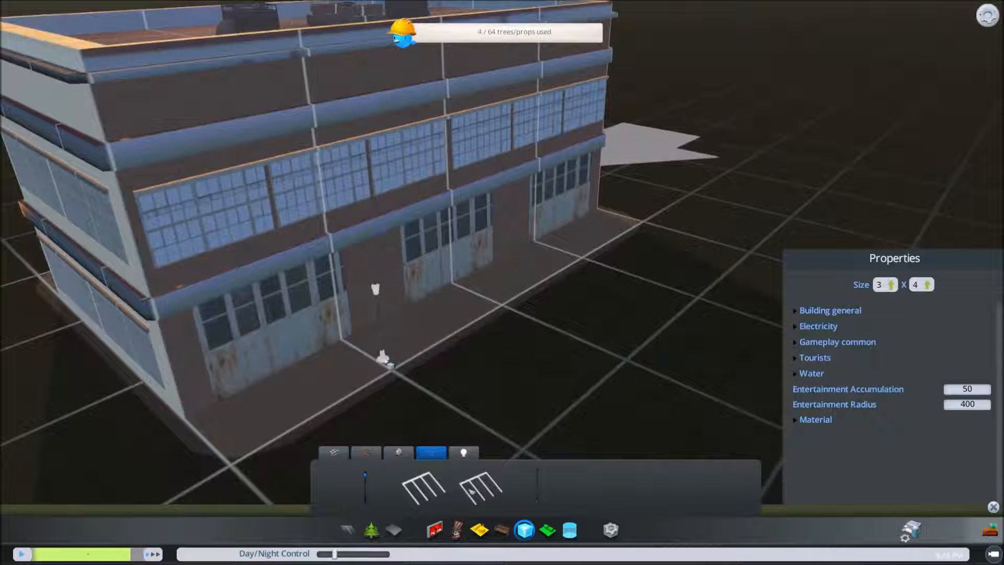
Close the prop catalogue and view the whole building on its lot from the opposite side.
{"action": "key", "text": "a"}
{"action": "scroll", "coordinate": [415, 338], "scroll_direction": "down", "scroll_amount": 2}
{"action": "left_click", "coordinate": [525, 529]}
{"action": "middle_click_drag", "start_coordinate": [546, 473], "coordinate": [599, 345]}
{"action": "scroll", "coordinate": [600, 345], "scroll_direction": "down", "scroll_amount": 3}
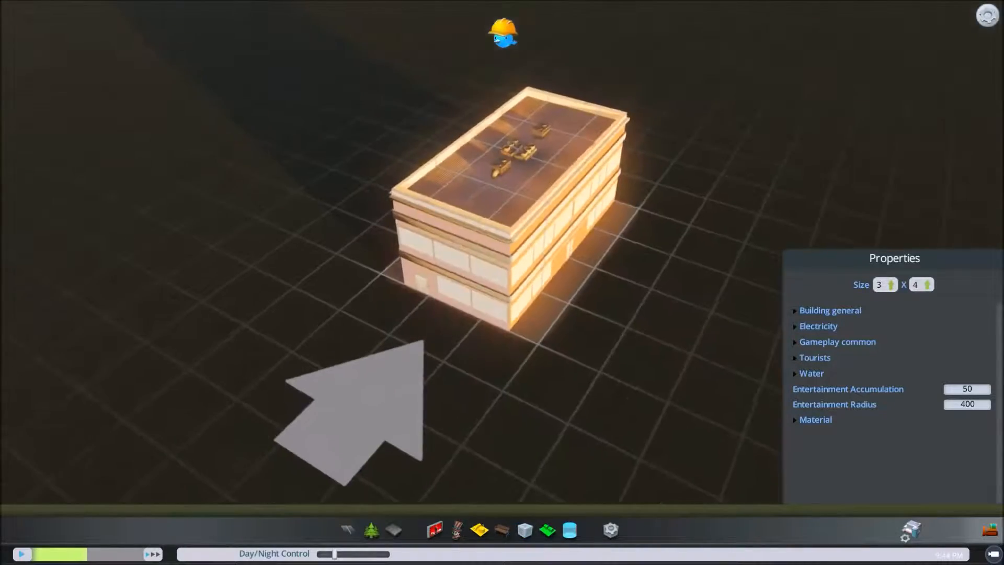
{"action": "scroll", "coordinate": [523, 286], "scroll_direction": "up", "scroll_amount": 3}
{"action": "scroll", "coordinate": [528, 293], "scroll_direction": "down", "scroll_amount": 3}
{"action": "middle_click_drag", "start_coordinate": [507, 296], "coordinate": [529, 287]}
Examine the placed rooftop units and the roof texture from several angles and distances.
{"action": "key", "text": "Escape"}
{"action": "scroll", "coordinate": [506, 286], "scroll_direction": "up", "scroll_amount": 5}
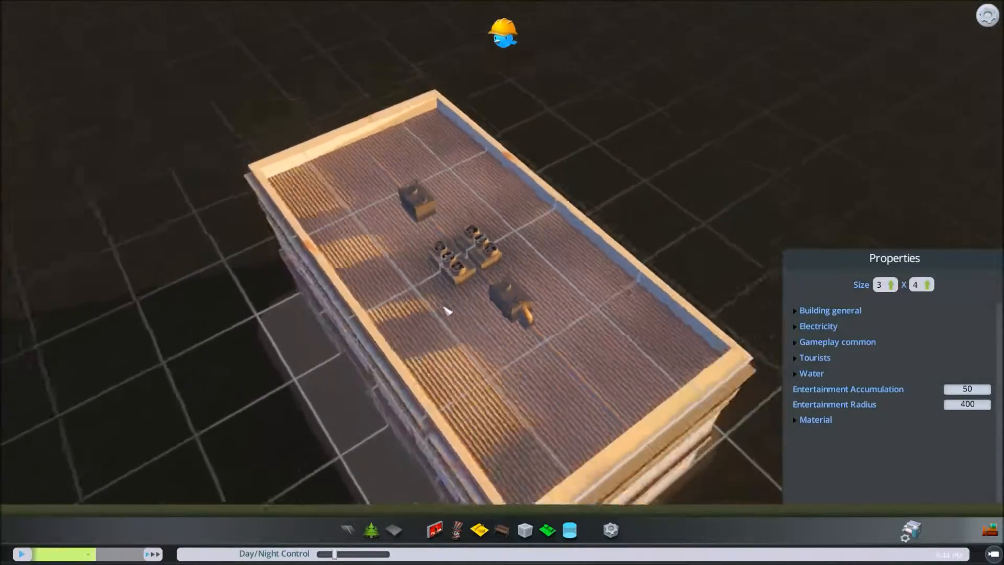
{"action": "scroll", "coordinate": [444, 307], "scroll_direction": "up", "scroll_amount": 4}
{"action": "middle_click_drag", "start_coordinate": [446, 307], "coordinate": [490, 279]}
{"action": "scroll", "coordinate": [481, 286], "scroll_direction": "down", "scroll_amount": 3}
{"action": "scroll", "coordinate": [464, 294], "scroll_direction": "up", "scroll_amount": 4}
{"action": "key", "text": "s"}
{"action": "scroll", "coordinate": [459, 297], "scroll_direction": "down", "scroll_amount": 3}
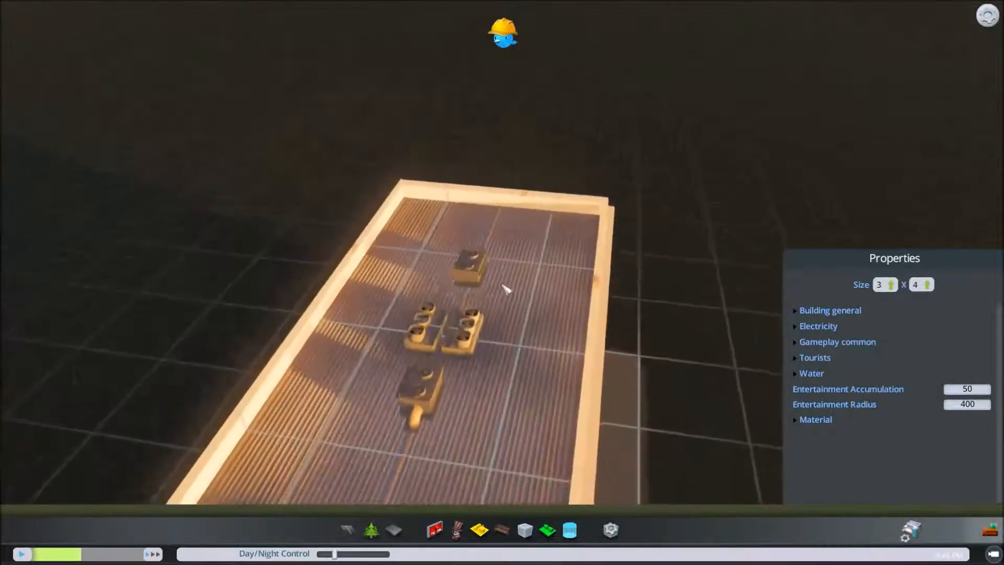
{"action": "scroll", "coordinate": [503, 286], "scroll_direction": "up", "scroll_amount": 4}
{"action": "key", "text": "s"}
{"action": "scroll", "coordinate": [503, 283], "scroll_direction": "down", "scroll_amount": 4}
{"action": "middle_click_drag", "start_coordinate": [503, 283], "coordinate": [506, 286]}
{"action": "scroll", "coordinate": [505, 286], "scroll_direction": "up", "scroll_amount": 4}
{"action": "scroll", "coordinate": [505, 286], "scroll_direction": "down", "scroll_amount": 4}
{"action": "scroll", "coordinate": [420, 272], "scroll_direction": "down", "scroll_amount": 5}
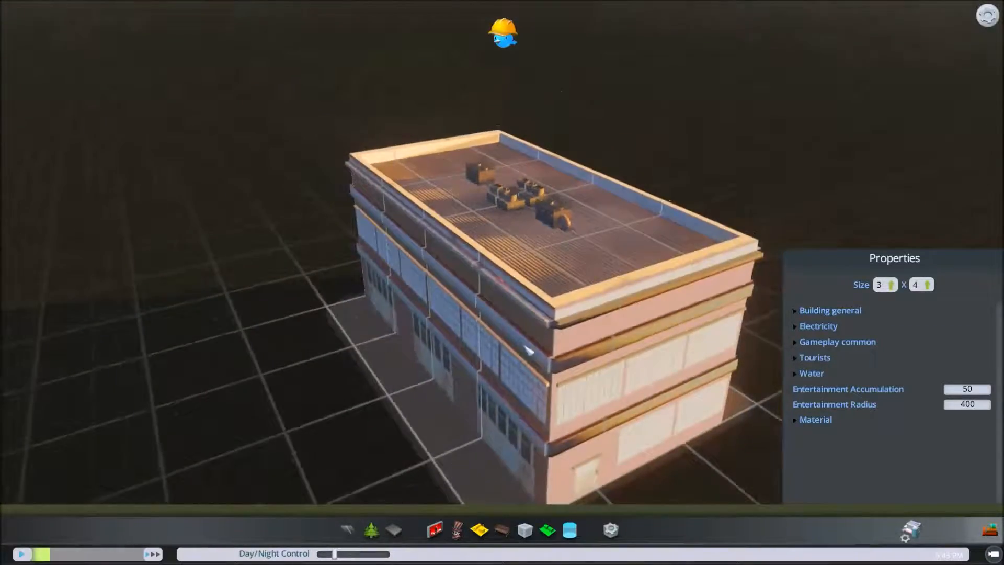
Set the day/night lighting to full night at the far end of its range.
{"action": "middle_click_drag", "start_coordinate": [473, 366], "coordinate": [367, 386]}
{"action": "scroll", "coordinate": [507, 286], "scroll_direction": "up", "scroll_amount": 3}
{"action": "scroll", "coordinate": [368, 386], "scroll_direction": "down", "scroll_amount": 2}
{"action": "left_click_drag", "start_coordinate": [335, 554], "coordinate": [387, 554]}
Examine the windows, doors and brick walls in night lighting from several sides in the free camera view.
{"action": "key", "text": "Tab"}
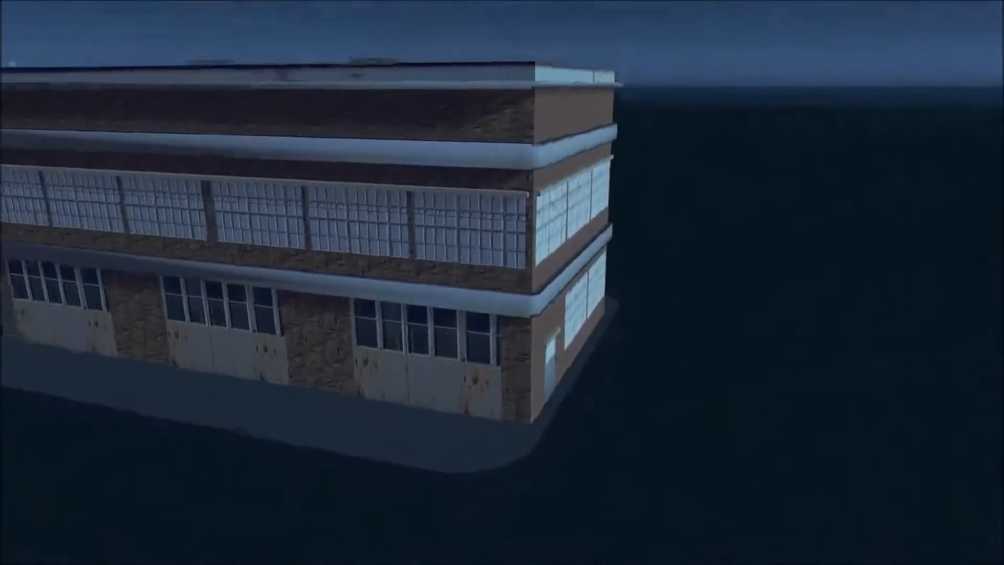
{"action": "key", "text": "d"}
{"action": "key", "text": "s"}
{"action": "key", "text": "d"}
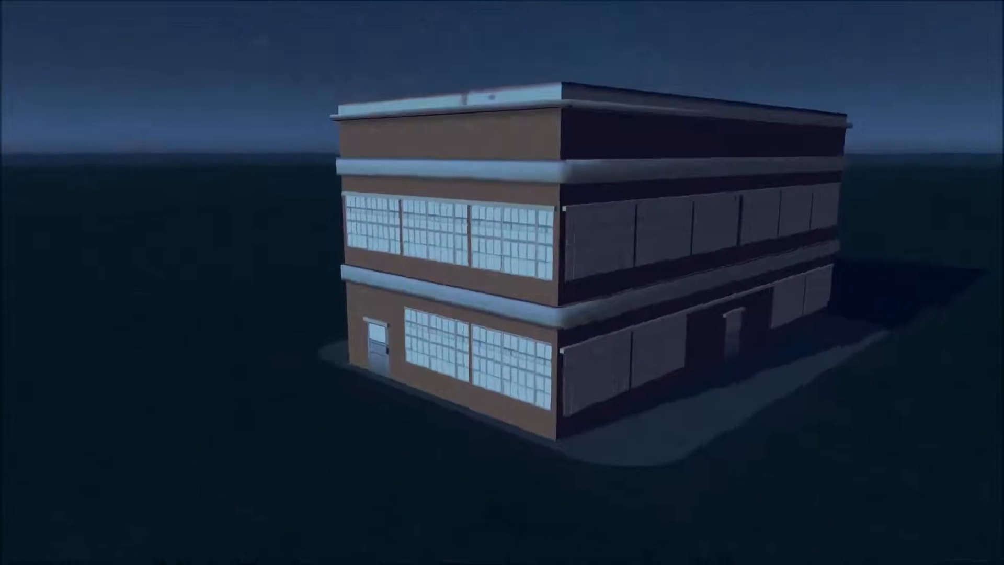
{"action": "key", "text": "Tab"}
{"action": "key", "text": "a"}
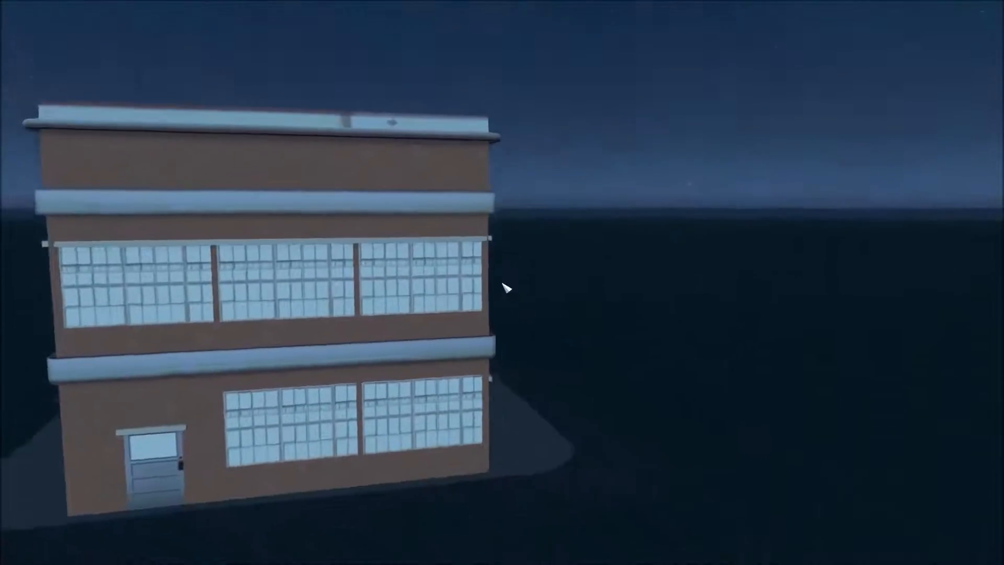
{"action": "key", "text": "s"}
{"action": "middle_click_drag", "start_coordinate": [501, 291], "coordinate": [525, 227]}
{"action": "key", "text": "a"}
{"action": "scroll", "coordinate": [508, 277], "scroll_direction": "up", "scroll_amount": 3}
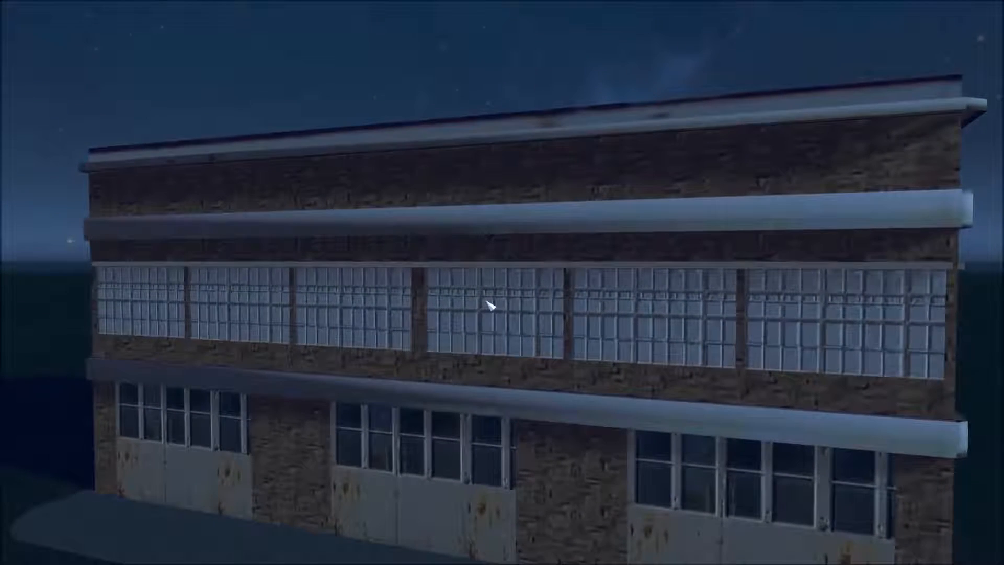
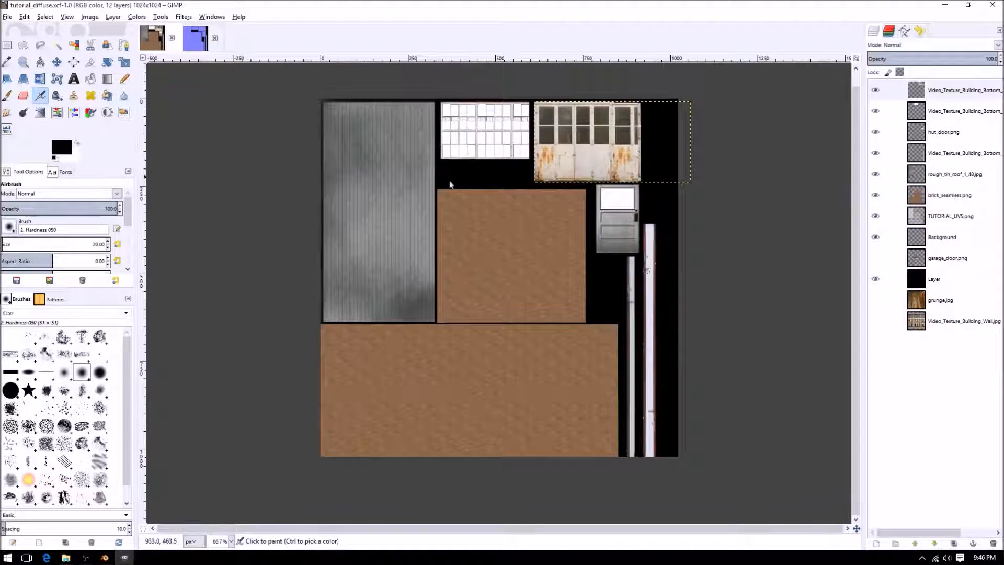
Add a new transparent 1024 × 1024 layer named specular above the top layer of tutorial_diffuse.
{"action": "left_click", "coordinate": [950, 91]}
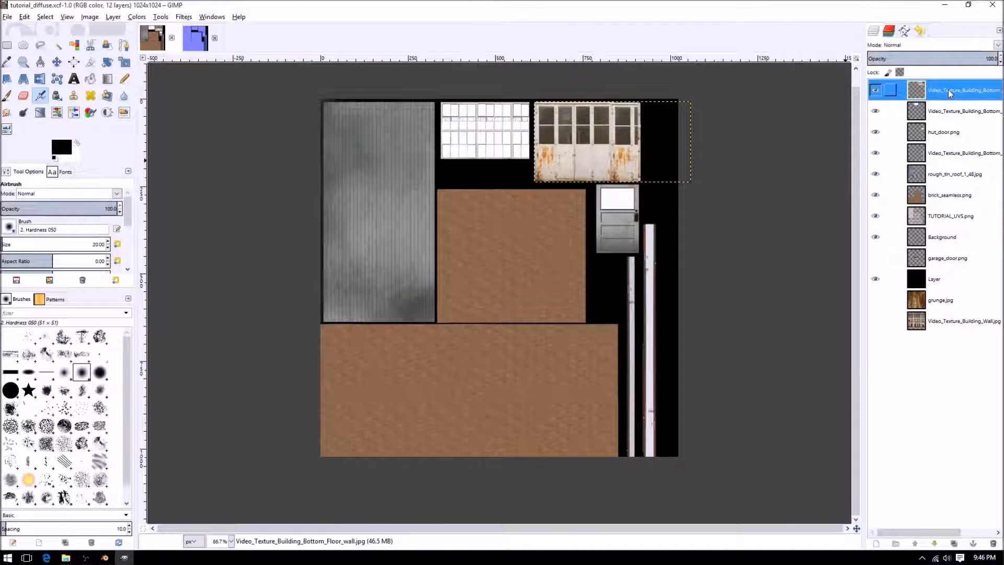
{"action": "left_click", "coordinate": [113, 16]}
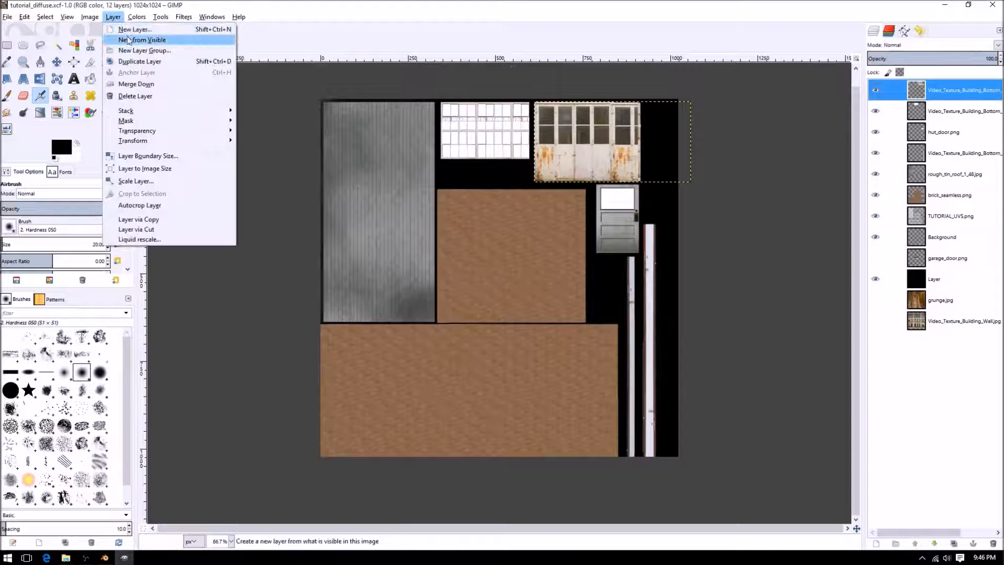
{"action": "left_click", "coordinate": [135, 30]}
{"action": "type", "text": "s"}
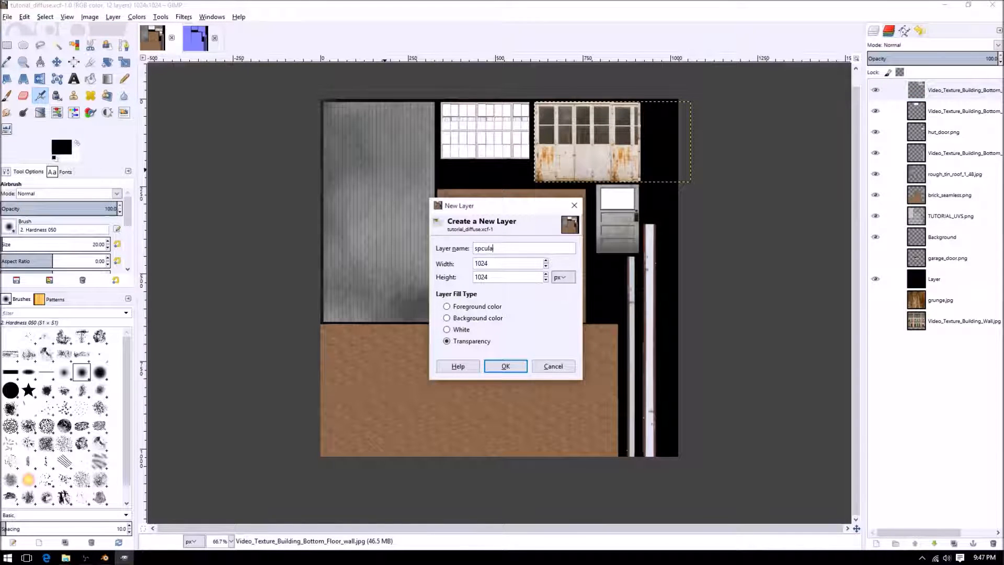
{"action": "type", "text": "pecul"}
{"action": "key", "text": "Return"}
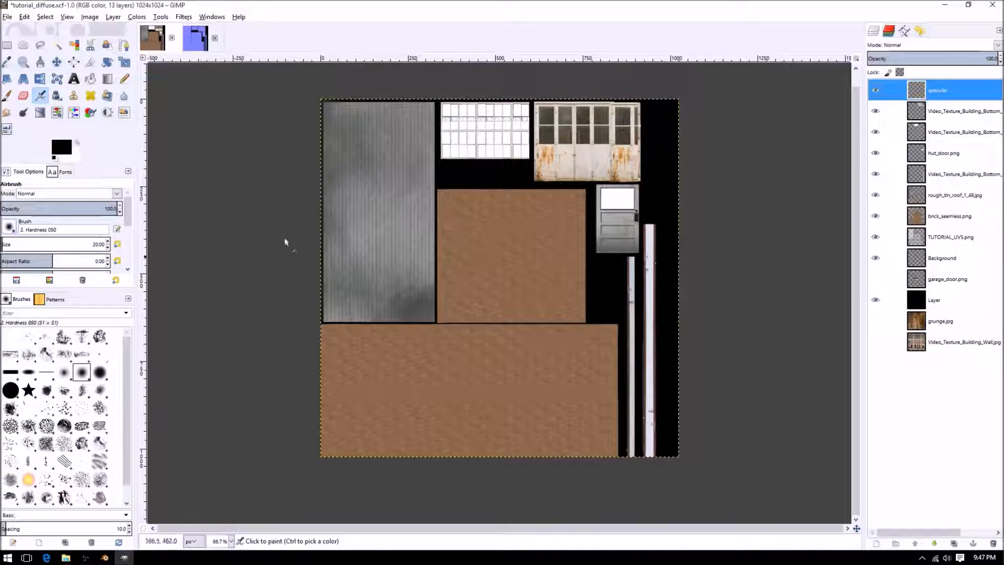
Activate the garage door texture layer and rectangle-select the first upper window pane of the door.
{"action": "left_click", "coordinate": [958, 111]}
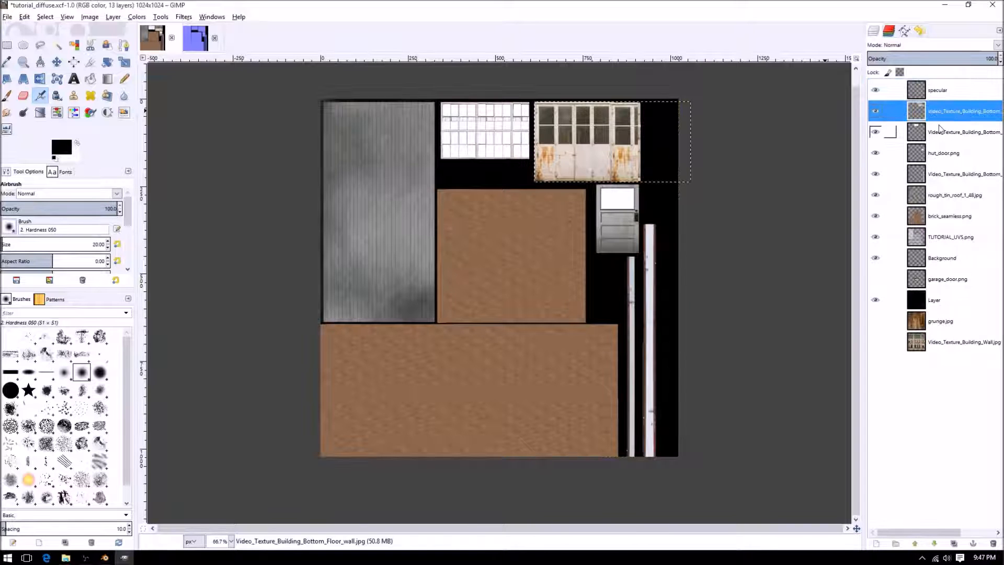
{"action": "scroll", "coordinate": [539, 172], "scroll_direction": "up", "scroll_amount": 1, "text": "ctrl"}
{"action": "scroll", "coordinate": [538, 172], "scroll_direction": "up", "scroll_amount": 2, "text": "ctrl"}
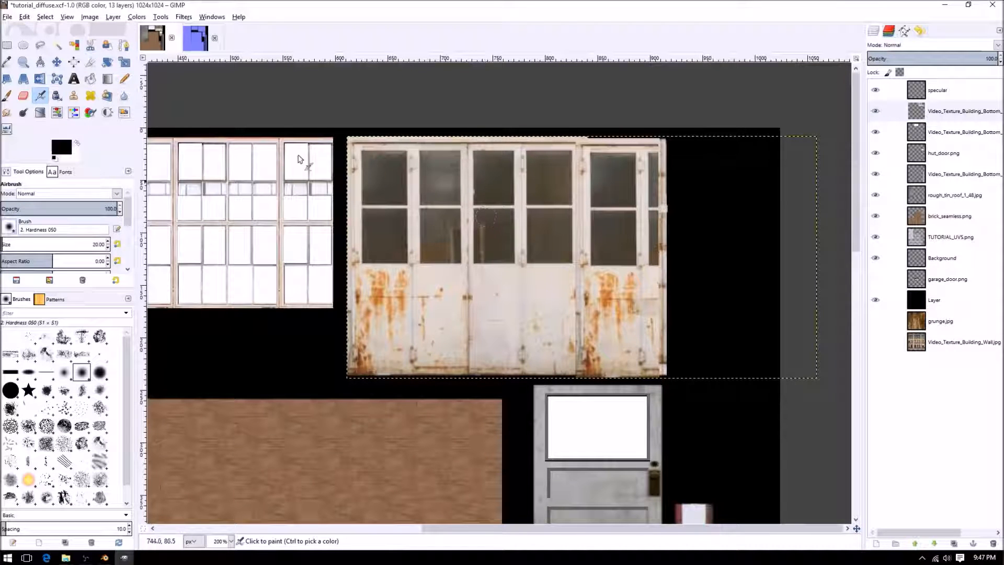
{"action": "key", "text": "r"}
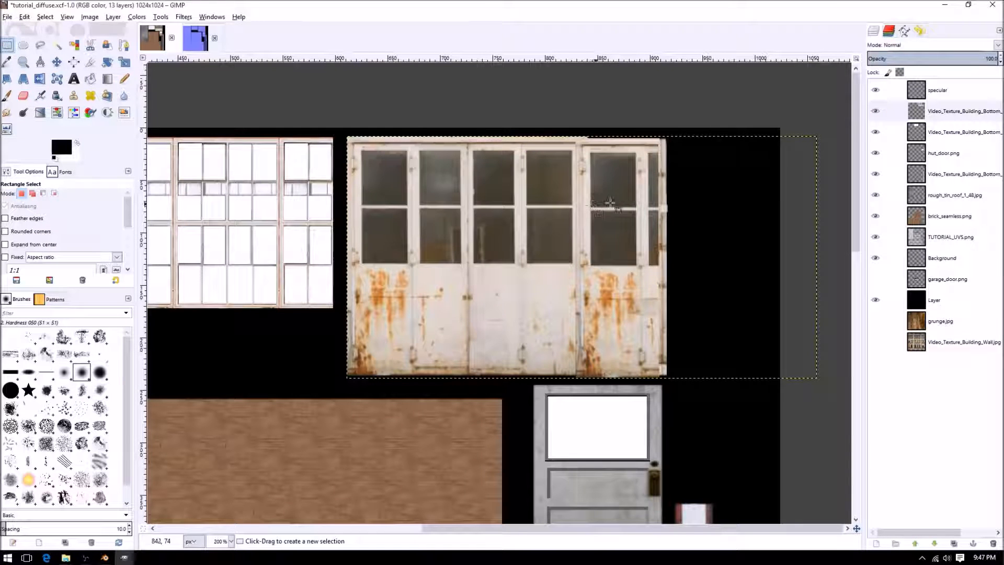
{"action": "scroll", "coordinate": [440, 208], "scroll_direction": "up", "scroll_amount": 1, "text": "ctrl"}
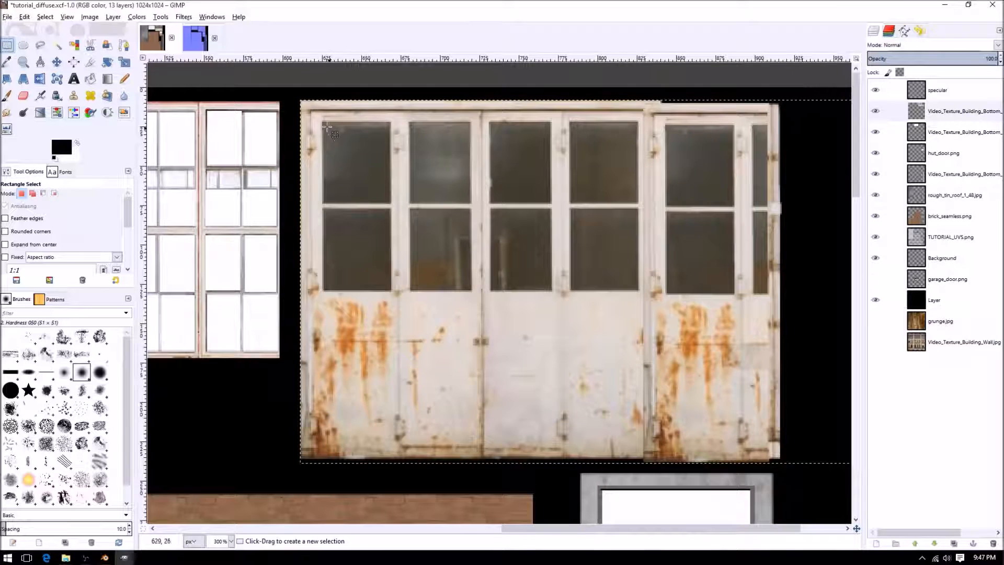
{"action": "left_click_drag", "start_coordinate": [323, 121], "coordinate": [391, 203]}
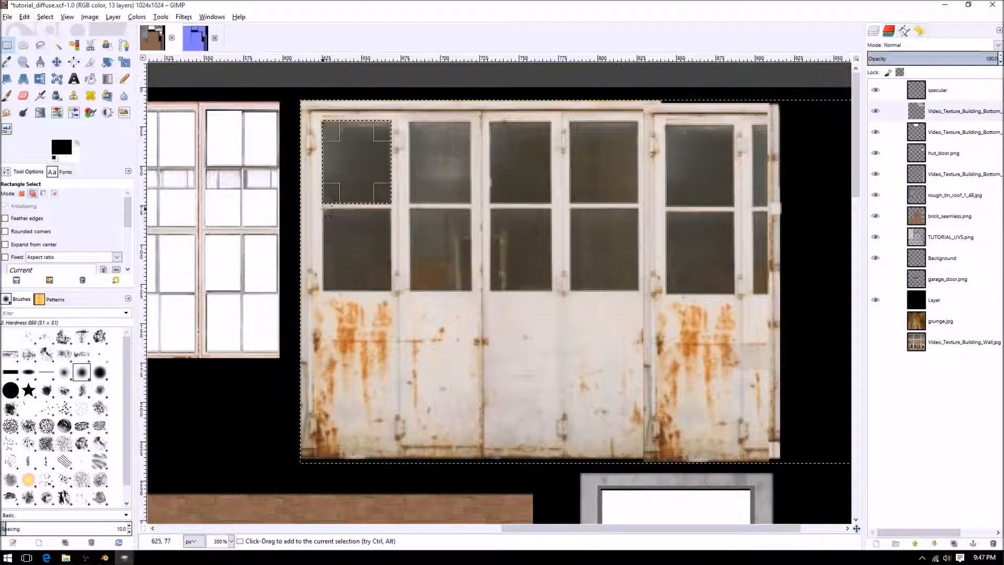
Try to select the painted and rusty areas of the garage door by colour, adding several shades to the selection.
{"action": "left_click", "coordinate": [74, 45]}
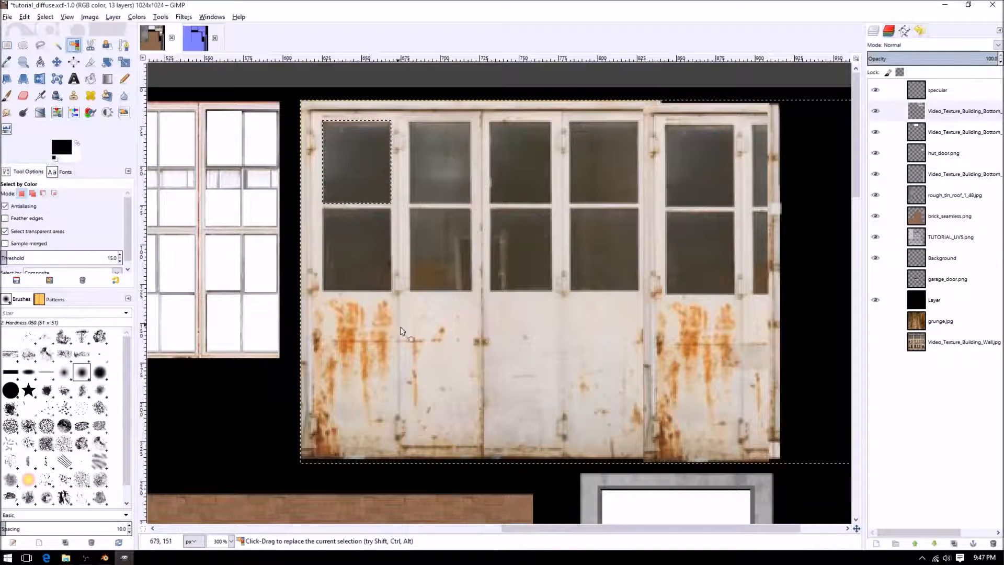
{"action": "left_click", "coordinate": [409, 342]}
{"action": "left_click", "coordinate": [415, 365], "text": "shift"}
{"action": "left_click", "coordinate": [413, 384], "text": "shift"}
{"action": "left_click", "coordinate": [418, 343], "text": "shift"}
{"action": "left_click", "coordinate": [367, 331], "text": "shift"}
{"action": "left_click", "coordinate": [343, 356], "text": "shift"}
{"action": "left_click", "coordinate": [319, 444], "text": "shift"}
Try adding the door's white paint with Fuzzy Select, and clear the whole selection.
{"action": "key", "text": "u"}
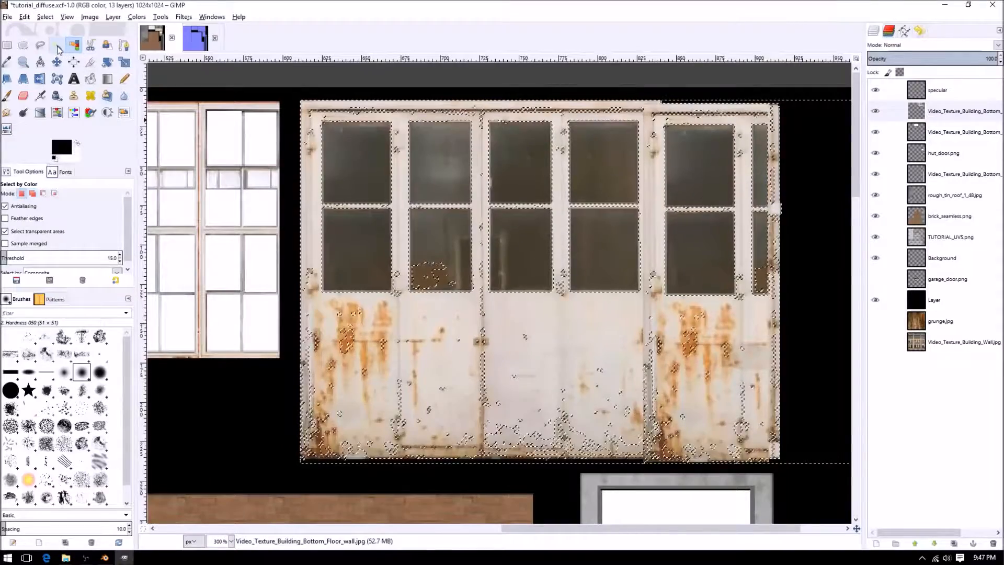
{"action": "left_click_drag", "start_coordinate": [408, 328], "coordinate": [409, 328], "text": "shift"}
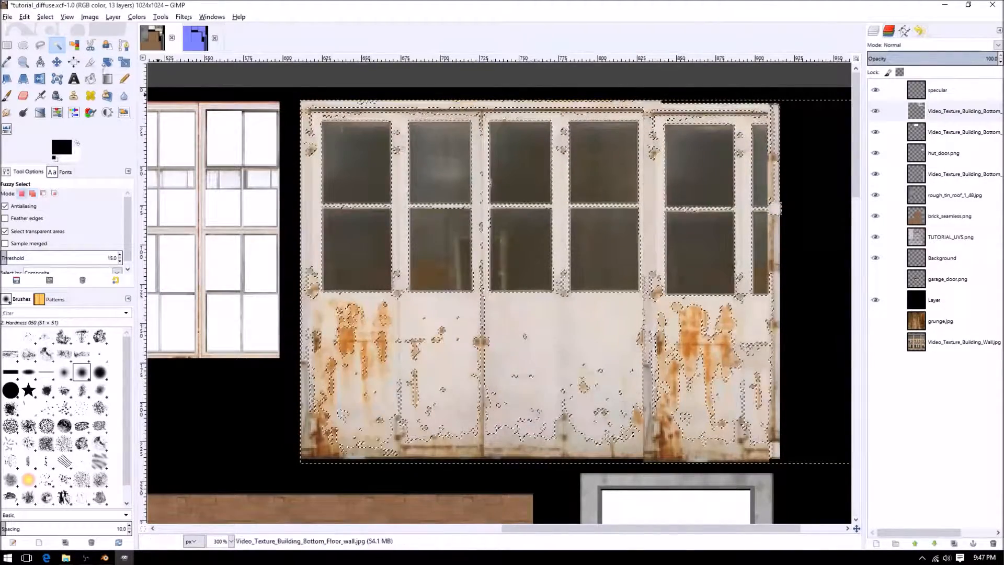
{"action": "left_click", "coordinate": [8, 46]}
{"action": "left_click", "coordinate": [277, 95]}
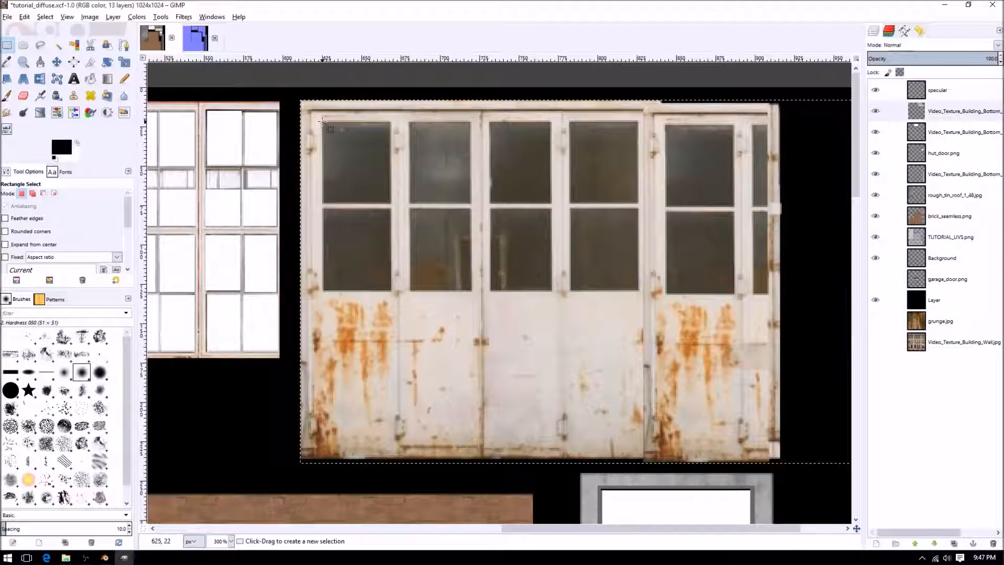
Rectangle-select the garage door's whole window band and subtract the door posts and the horizontal crossbar between the panes.
{"action": "left_click_drag", "start_coordinate": [323, 122], "coordinate": [767, 294]}
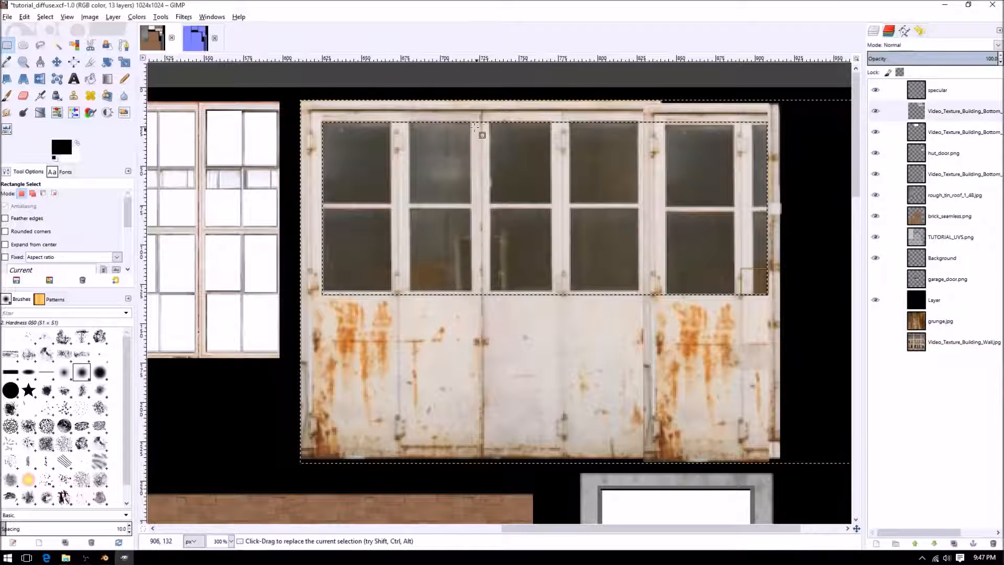
{"action": "left_click_drag", "start_coordinate": [470, 113], "coordinate": [490, 340], "text": "ctrl"}
{"action": "left_click_drag", "start_coordinate": [550, 117], "coordinate": [578, 330], "text": "ctrl"}
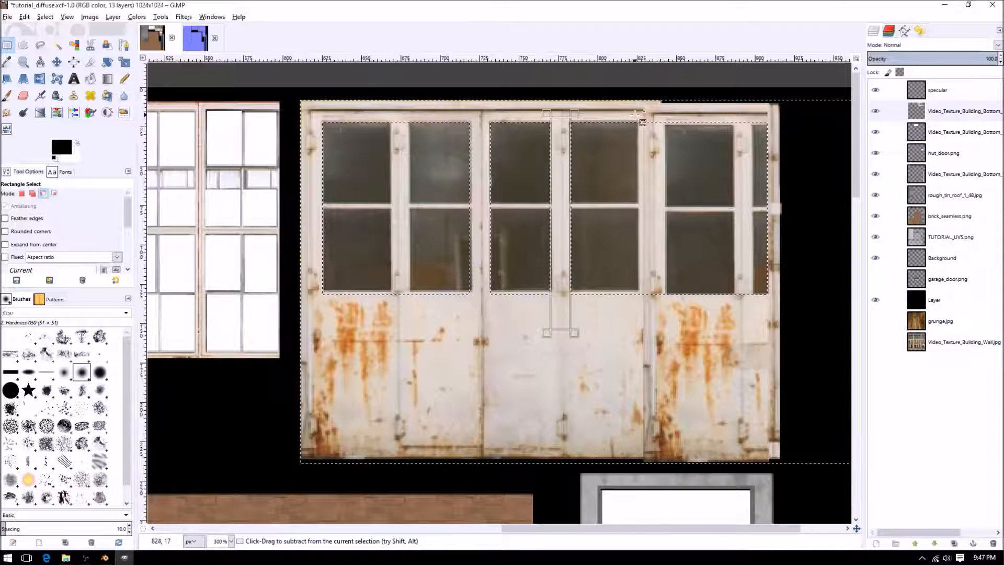
{"action": "left_click_drag", "start_coordinate": [639, 116], "coordinate": [666, 337], "text": "ctrl"}
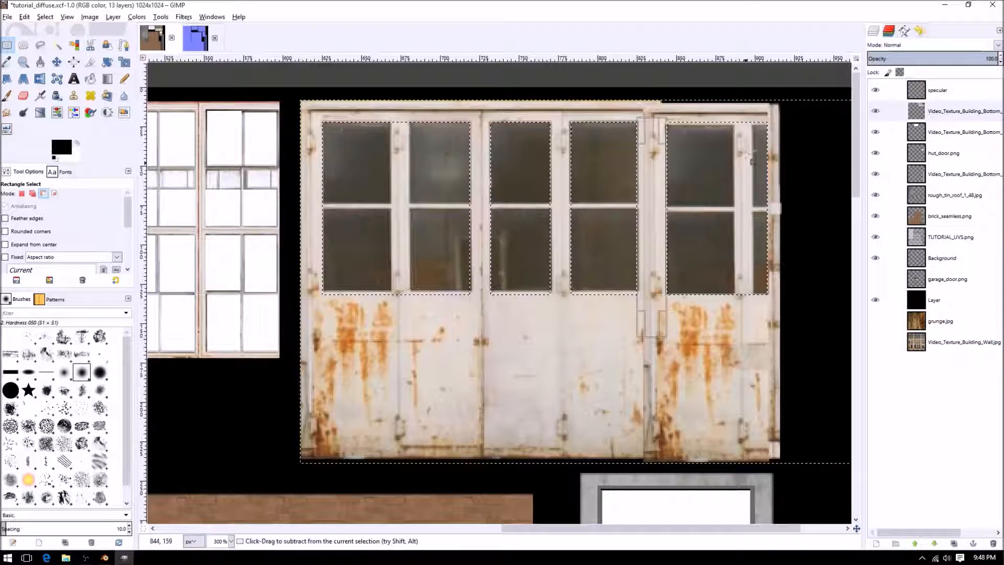
{"action": "left_click_drag", "start_coordinate": [735, 117], "coordinate": [755, 346], "text": "ctrl"}
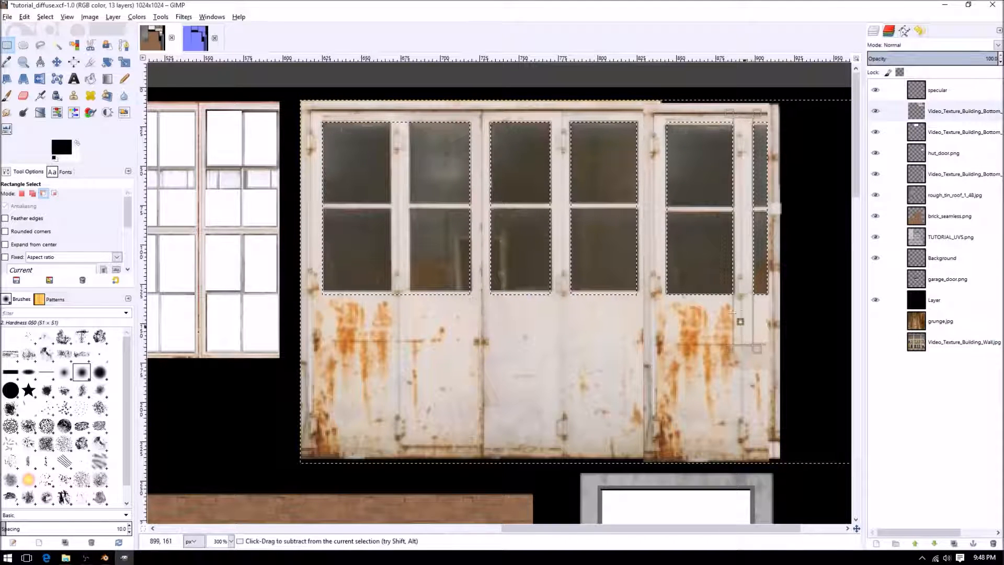
{"action": "left_click_drag", "start_coordinate": [318, 203], "coordinate": [795, 219], "text": "ctrl"}
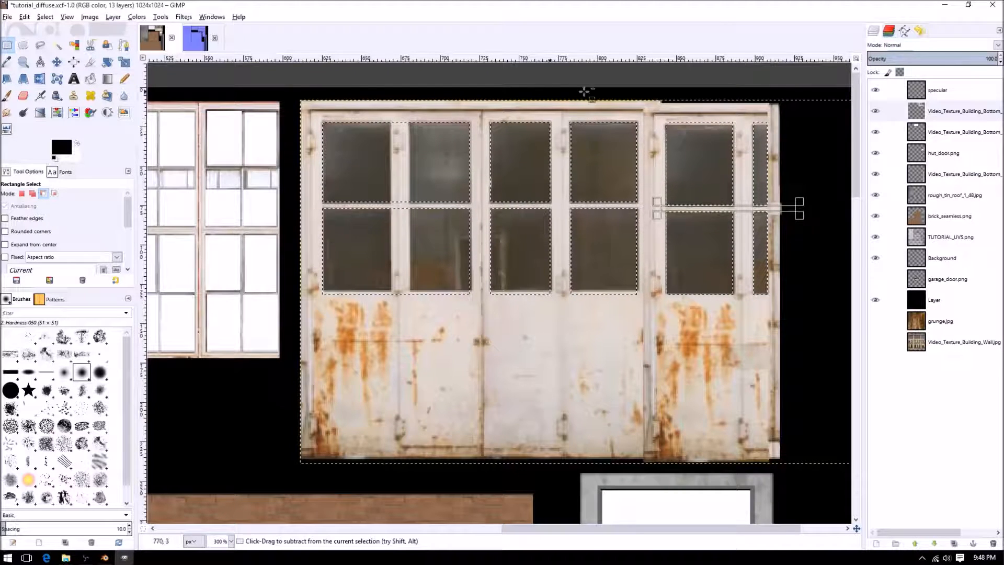
Add the missing edge strips of the fifth door's window panes back to the selection.
{"action": "key", "text": "shift"}
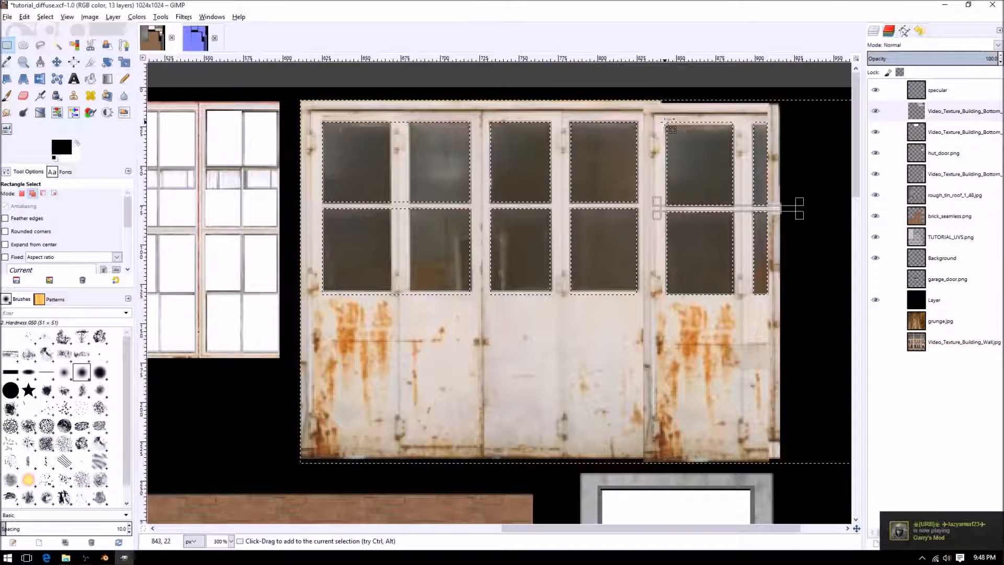
{"action": "left_click_drag", "start_coordinate": [665, 123], "coordinate": [658, 231], "text": "shift"}
{"action": "left_click_drag", "start_coordinate": [663, 268], "coordinate": [682, 302], "text": "shift"}
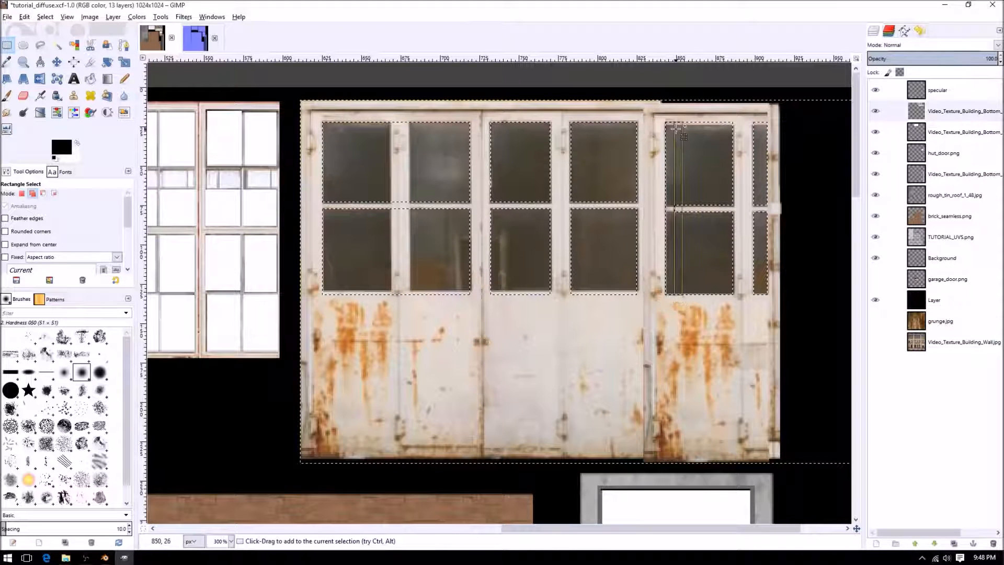
{"action": "left_click_drag", "start_coordinate": [731, 122], "coordinate": [730, 291], "text": "shift"}
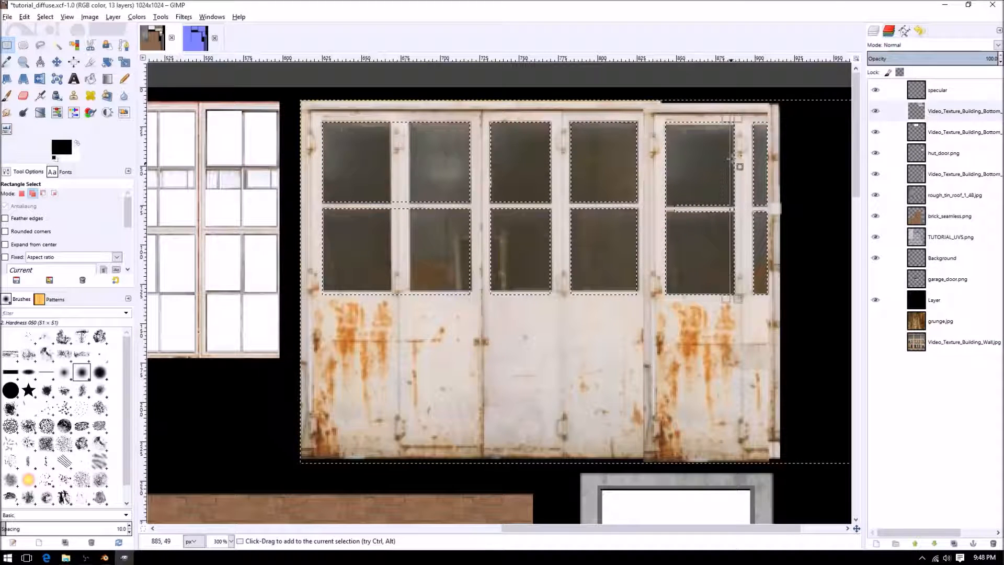
Subtract the fifth door's crossbar, the strip below the first four doors' panes and the first post from the selection.
{"action": "key", "text": "ctrl"}
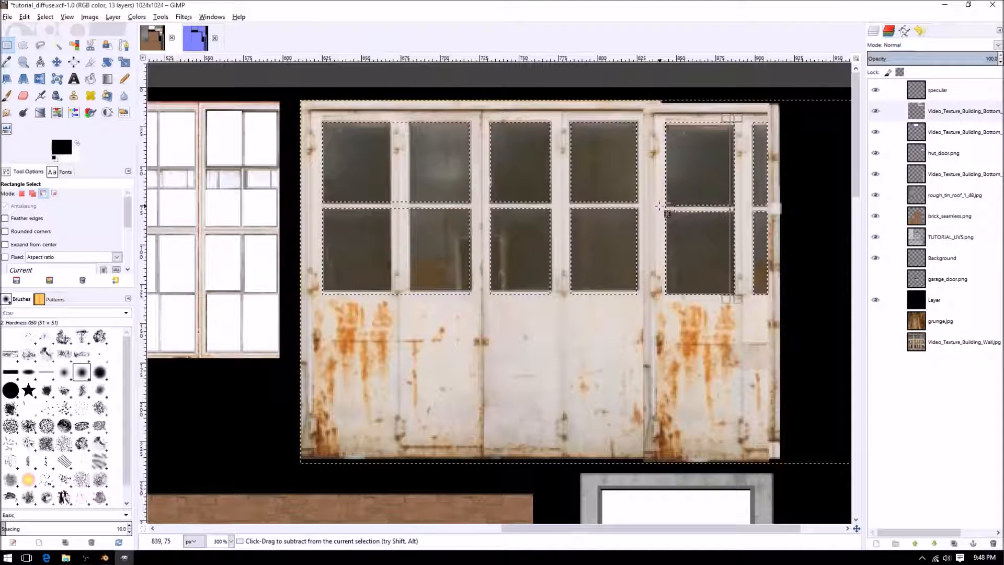
{"action": "left_click_drag", "start_coordinate": [660, 205], "coordinate": [835, 218], "text": "ctrl"}
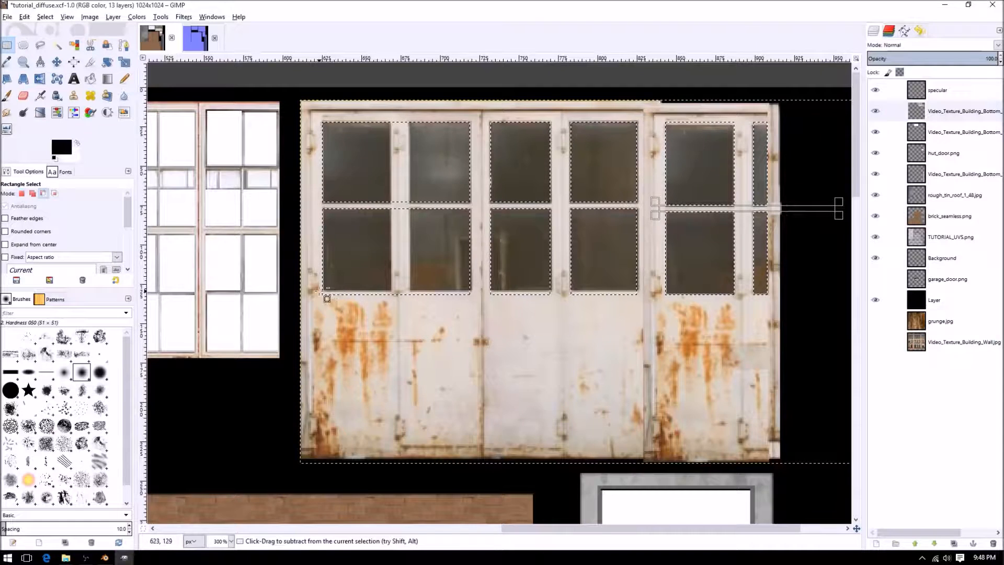
{"action": "left_click_drag", "start_coordinate": [317, 291], "coordinate": [641, 341], "text": "ctrl"}
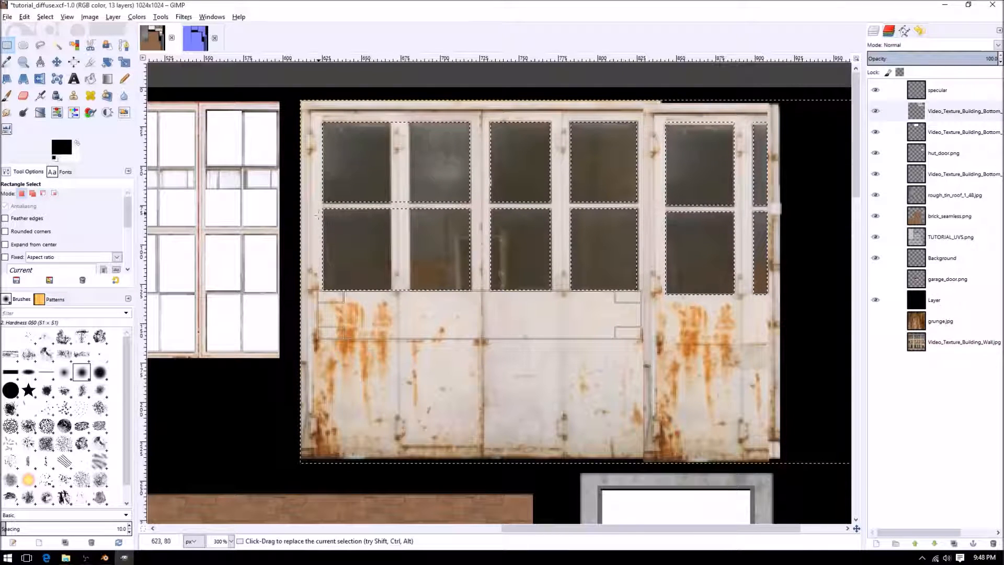
{"action": "left_click_drag", "start_coordinate": [392, 118], "coordinate": [410, 342], "text": "ctrl"}
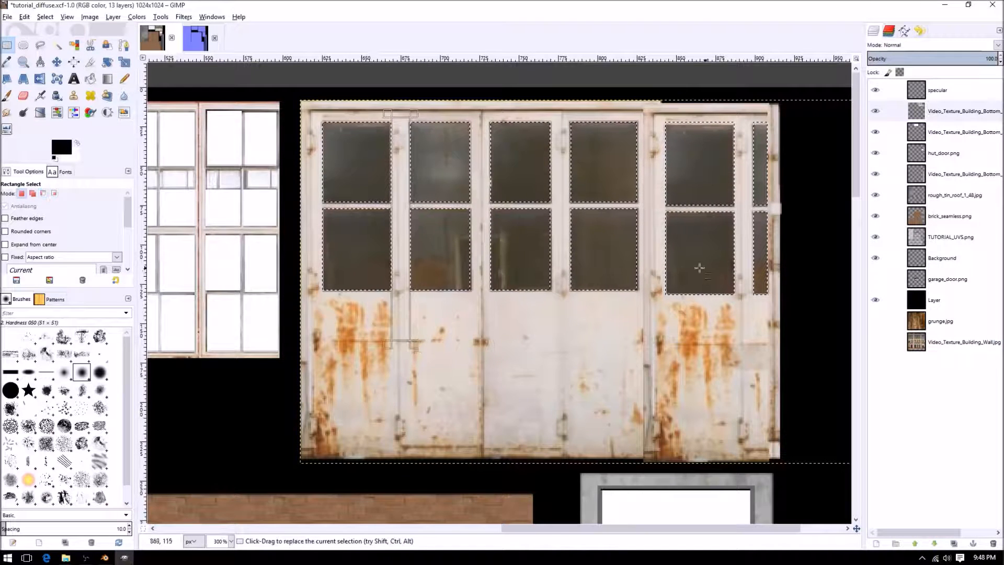
Activate the specular layer and swap the colours to make white the foreground colour.
{"action": "left_click", "coordinate": [938, 91]}
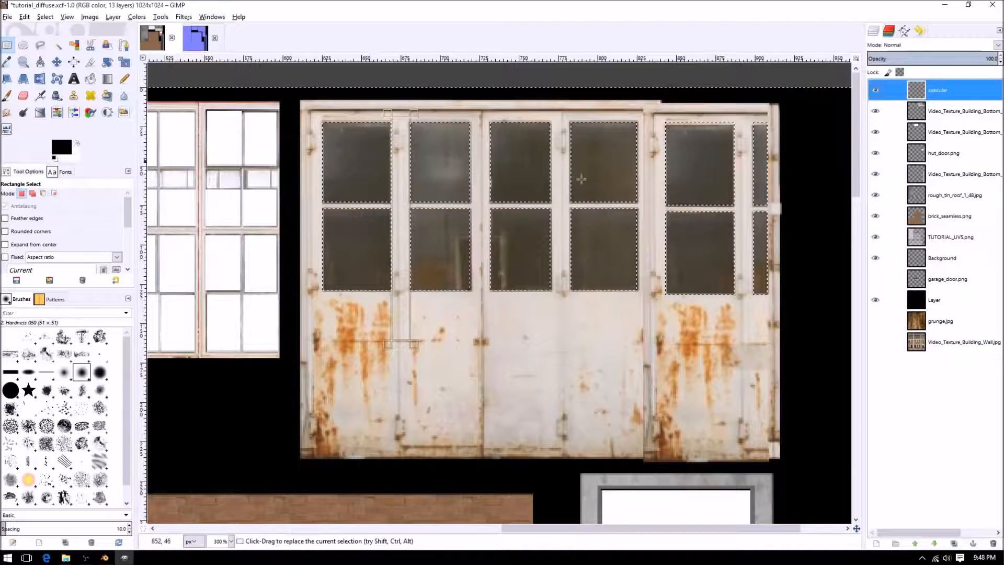
{"action": "left_click", "coordinate": [77, 142]}
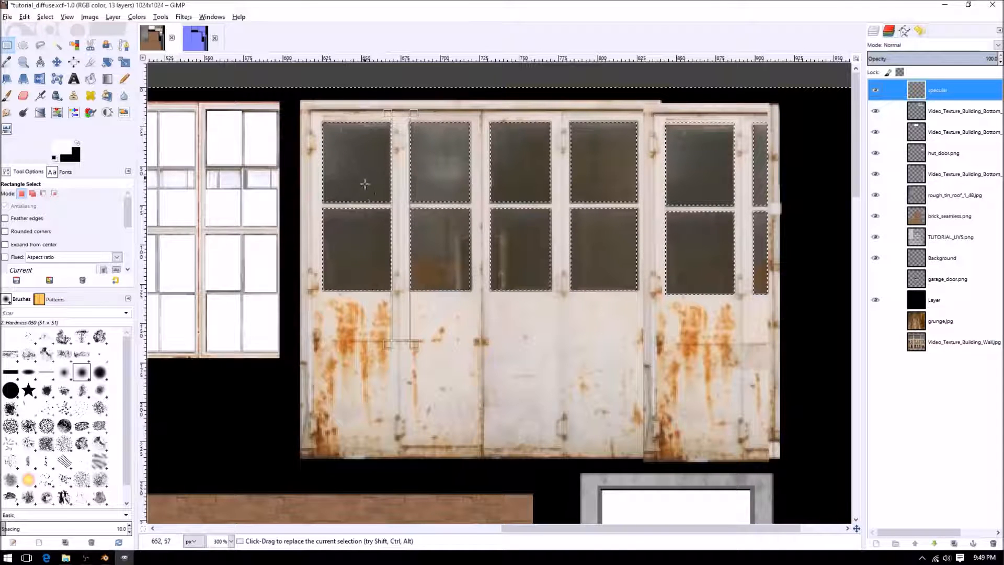
Try a 50% grey (808080) as the foreground colour and return it to white.
{"action": "left_click", "coordinate": [64, 146]}
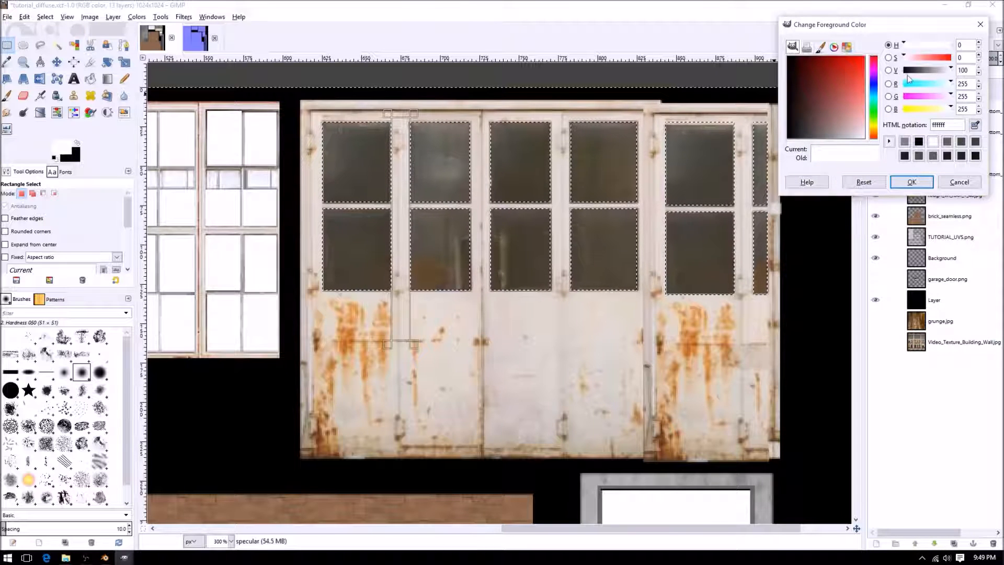
{"action": "left_click_drag", "start_coordinate": [951, 70], "coordinate": [928, 70]}
{"action": "double_click", "coordinate": [962, 70]}
{"action": "type", "text": "50"}
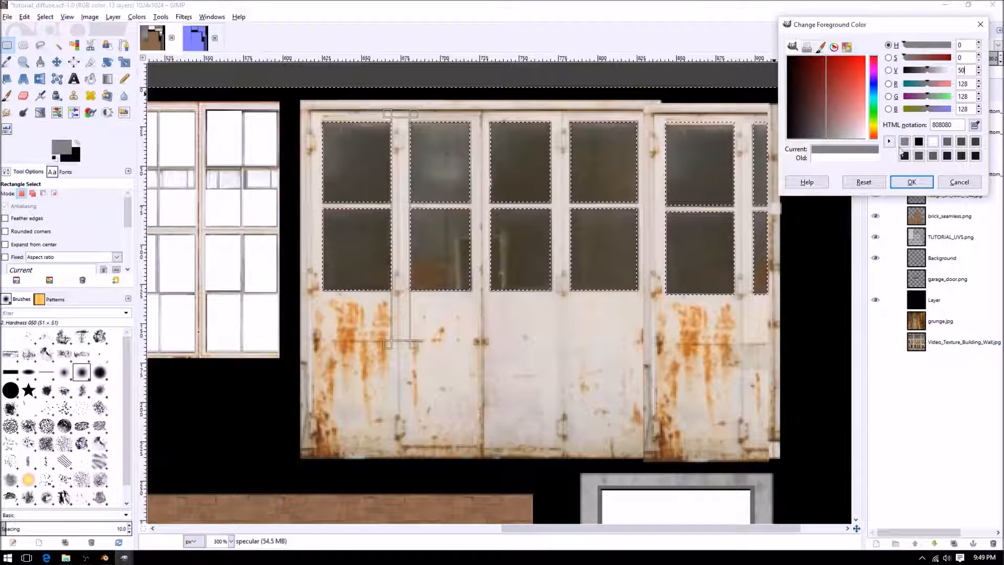
{"action": "left_click", "coordinate": [973, 97]}
{"action": "left_click", "coordinate": [972, 108]}
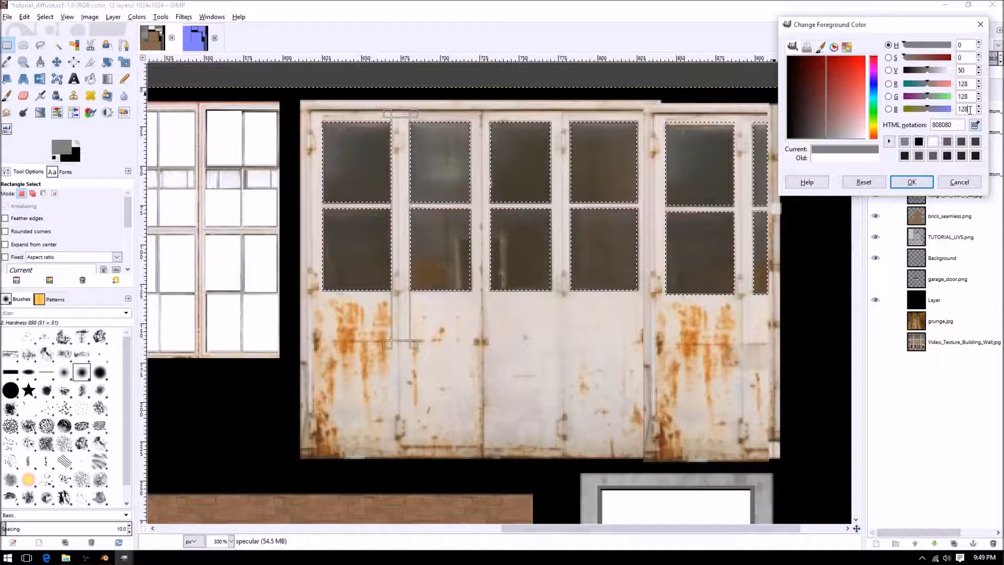
{"action": "left_click", "coordinate": [973, 83]}
{"action": "left_click", "coordinate": [972, 108]}
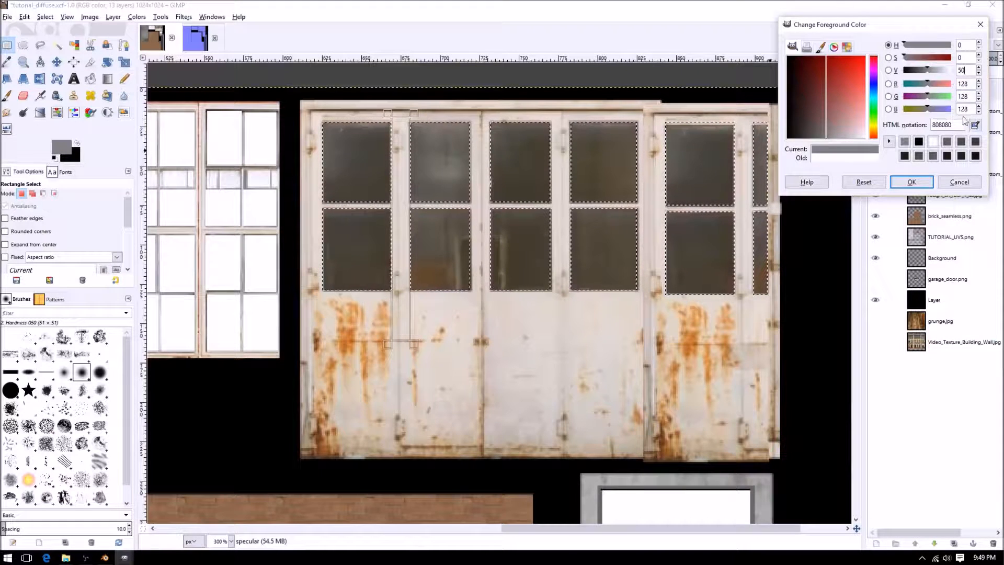
{"action": "left_click_drag", "start_coordinate": [928, 70], "coordinate": [959, 79]}
{"action": "left_click", "coordinate": [911, 181]}
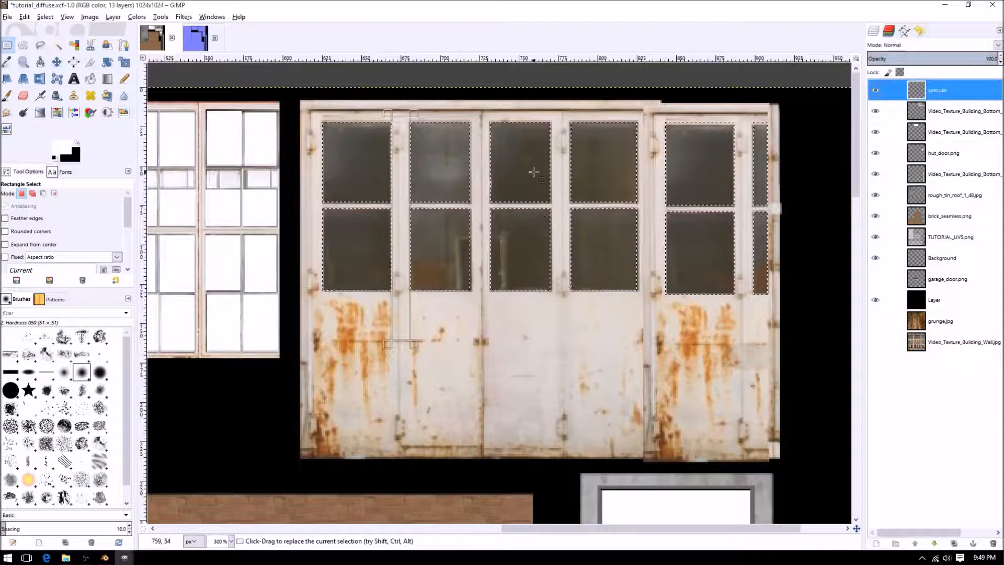
Fill the selected garage door window panes with the white foreground colour on the specular layer.
{"action": "key", "text": "ctrl+comma"}
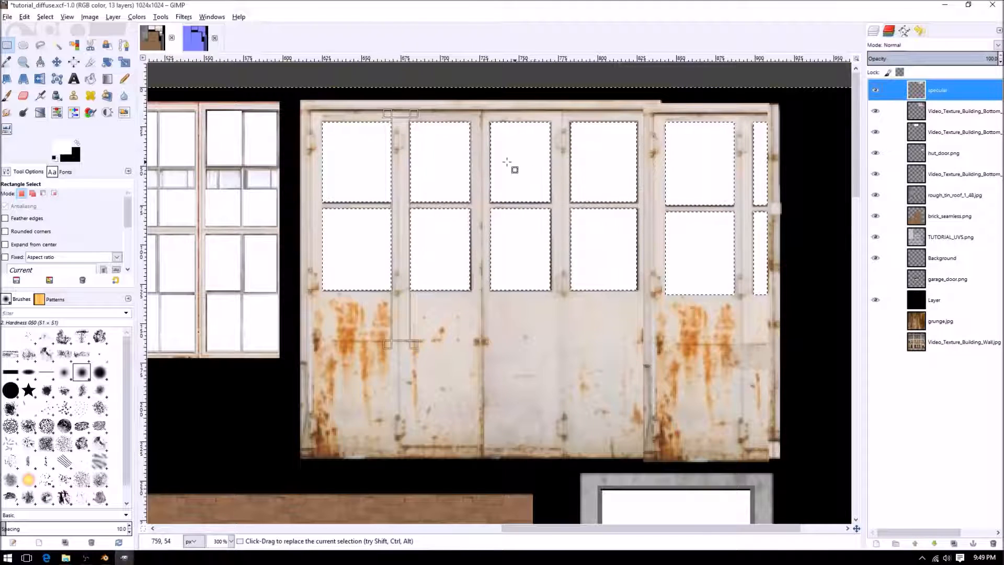
{"action": "middle_click_drag", "start_coordinate": [506, 164], "coordinate": [686, 234]}
{"action": "middle_click_drag", "start_coordinate": [493, 231], "coordinate": [589, 246], "text": "ctrl"}
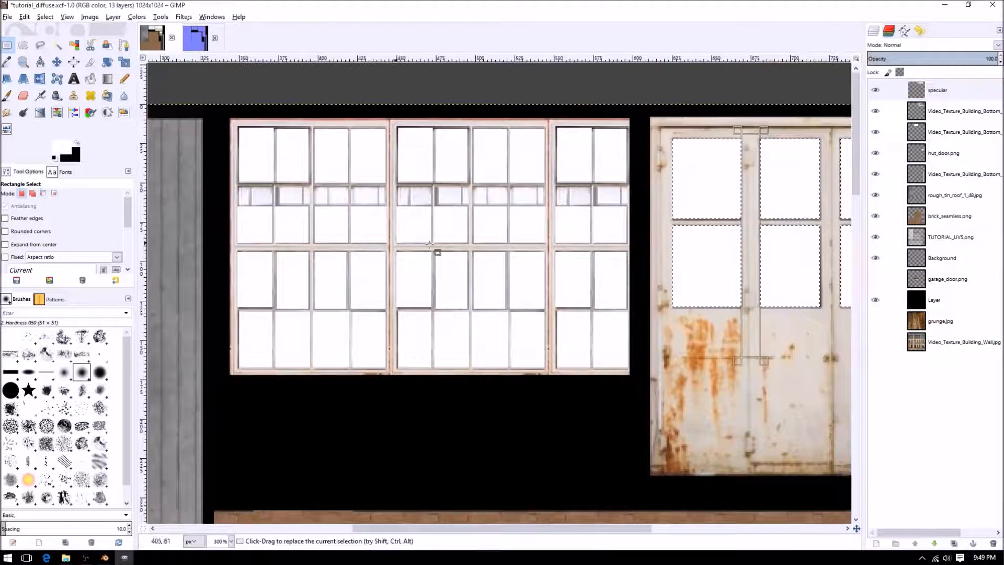
{"action": "scroll", "coordinate": [490, 312], "scroll_direction": "down", "scroll_amount": 2, "text": "ctrl"}
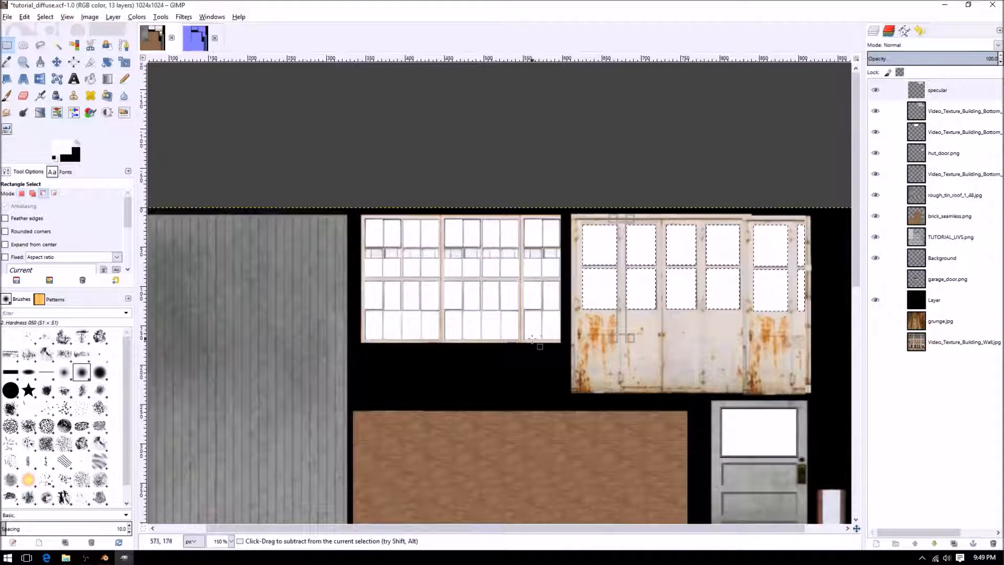
Activate the garage door layer, invert the pane selection and clear the door surface around the panes to black.
{"action": "middle_click_drag", "start_coordinate": [538, 347], "coordinate": [417, 313]}
{"action": "scroll", "coordinate": [553, 327], "scroll_direction": "up", "scroll_amount": 2, "text": "ctrl"}
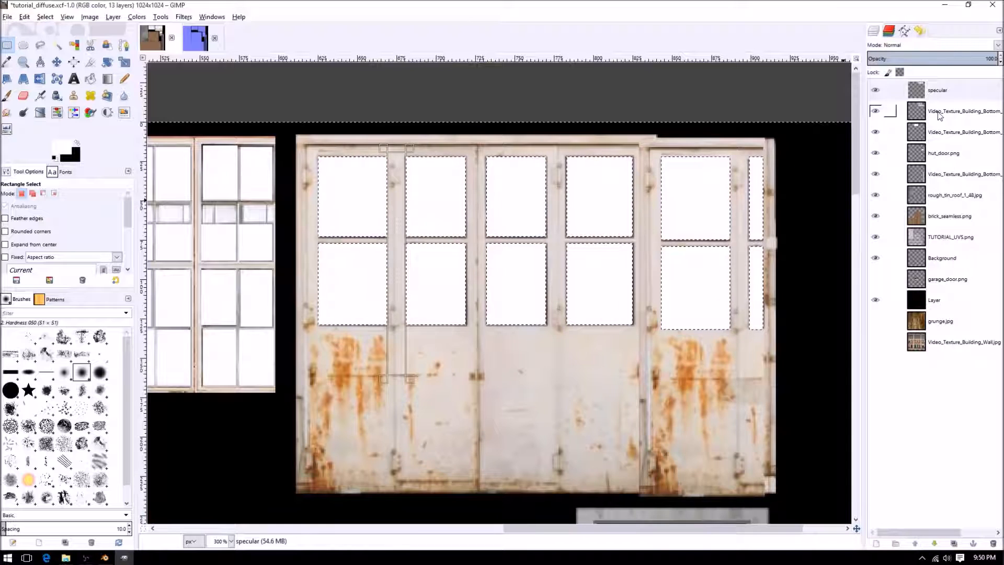
{"action": "left_click", "coordinate": [939, 112]}
{"action": "key", "text": "ctrl+i"}
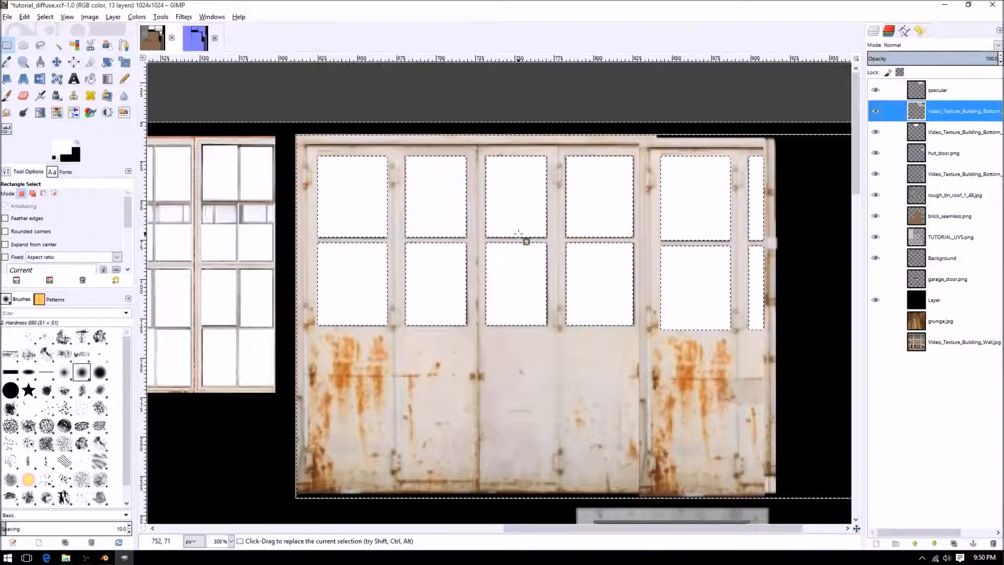
{"action": "key", "text": "Delete"}
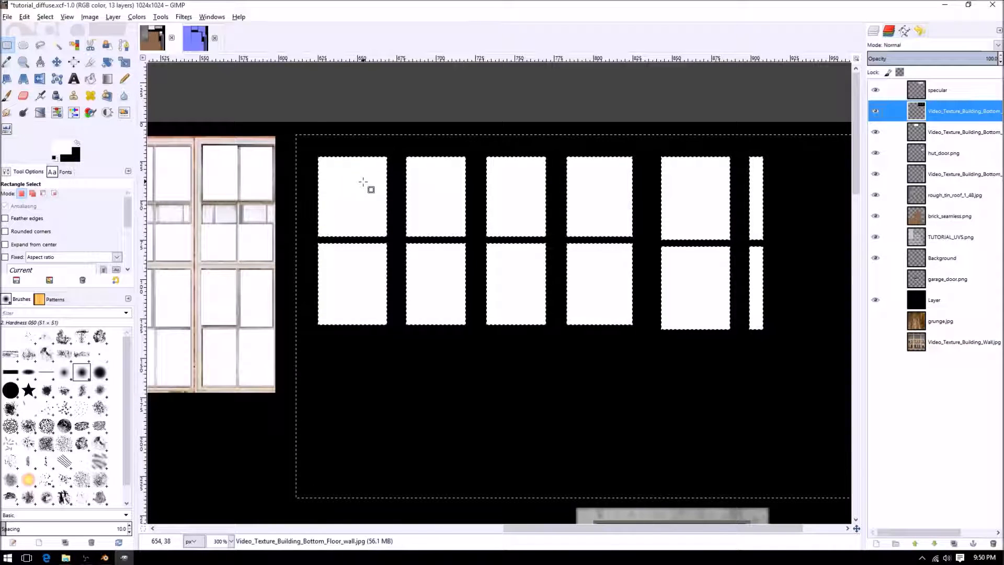
Try growing the garage pane selection by 1 px and filling it with white, and undo the fill.
{"action": "left_click", "coordinate": [40, 16]}
{"action": "left_click", "coordinate": [52, 147]}
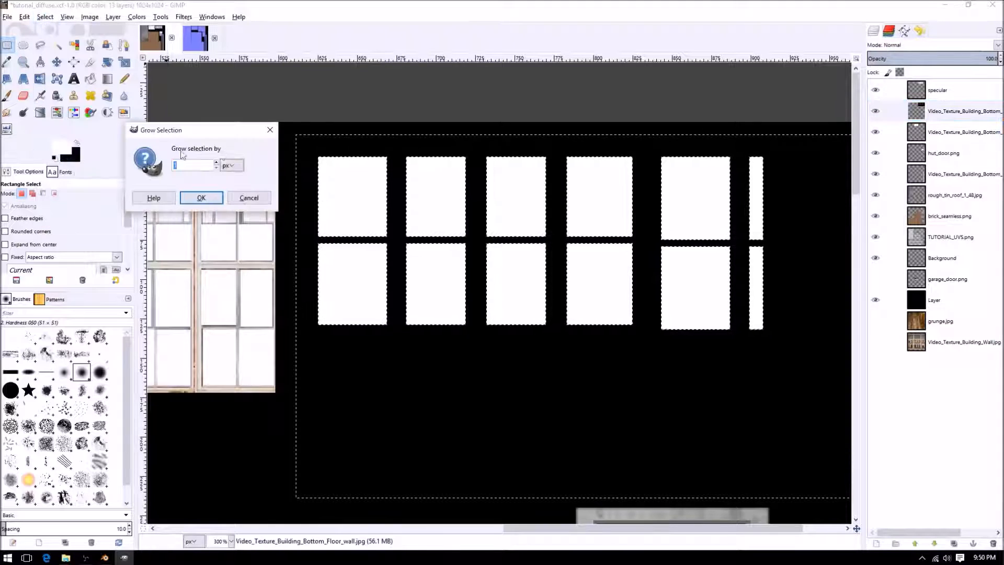
{"action": "left_click", "coordinate": [201, 197]}
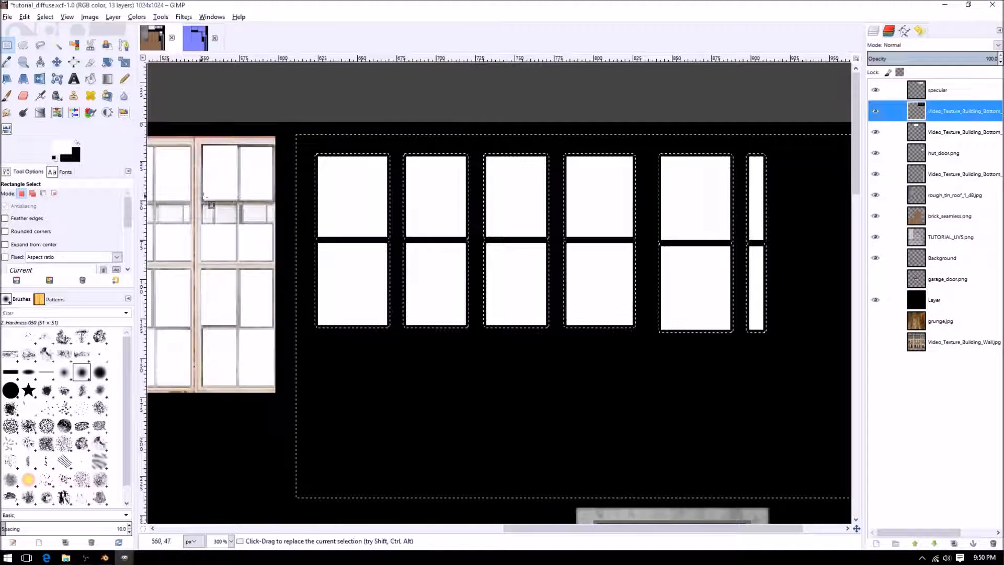
{"action": "left_click", "coordinate": [68, 151]}
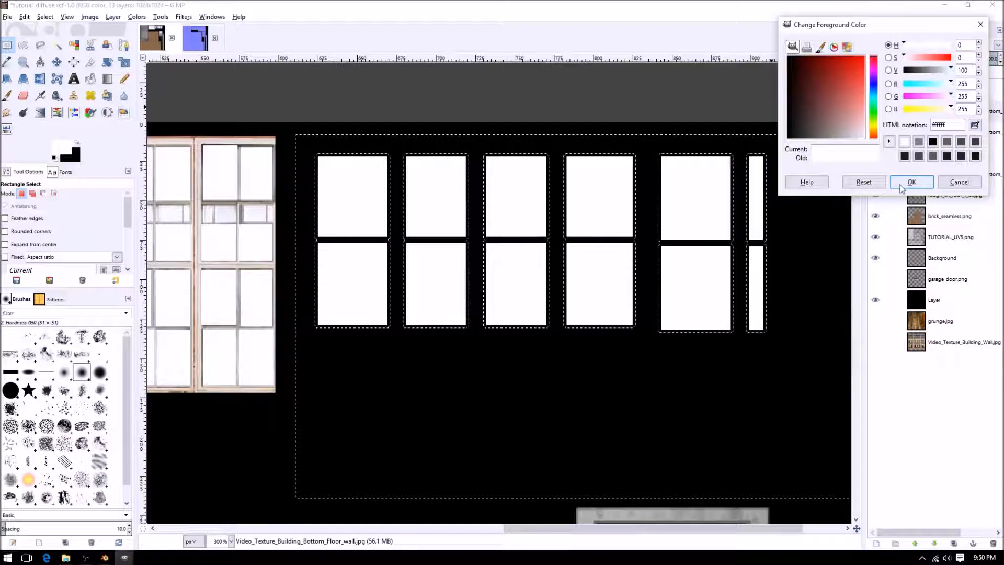
{"action": "double_click", "coordinate": [968, 70]}
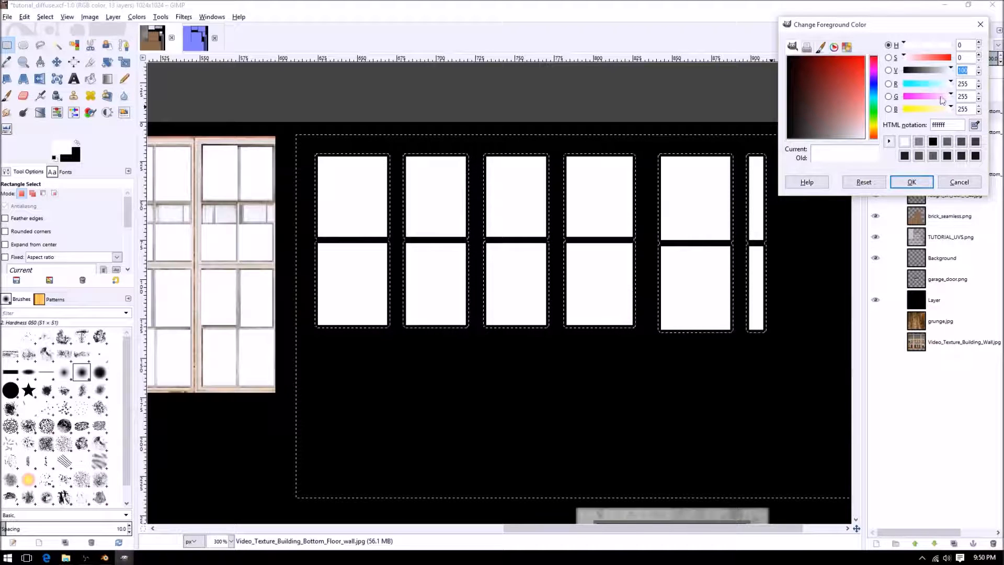
{"action": "left_click", "coordinate": [911, 182]}
{"action": "key", "text": "ctrl+period"}
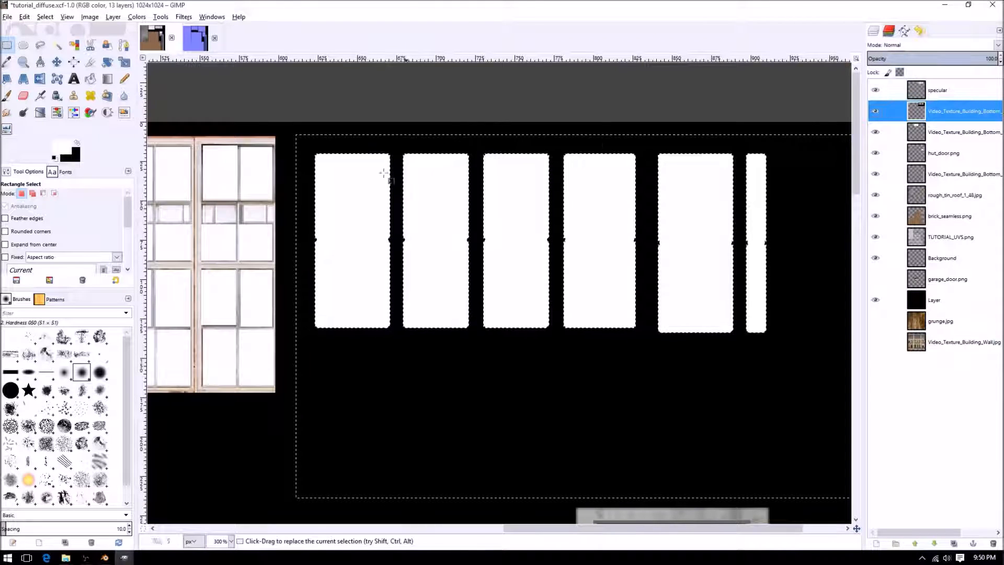
{"action": "key", "text": "ctrl+z"}
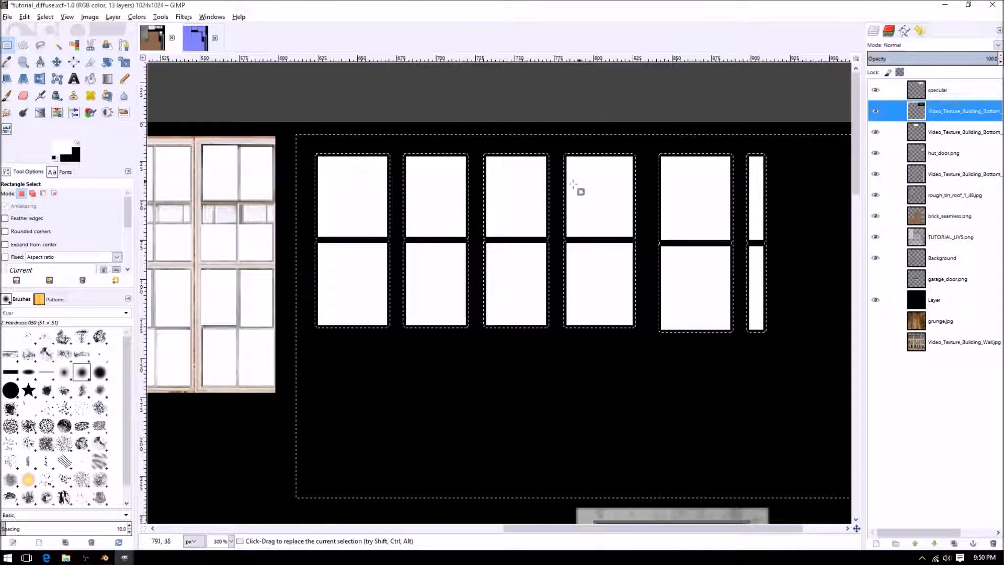
Drop the garage selection, activate the large window layer and select its white panes by colour with threshold 15.
{"action": "left_click", "coordinate": [538, 134]}
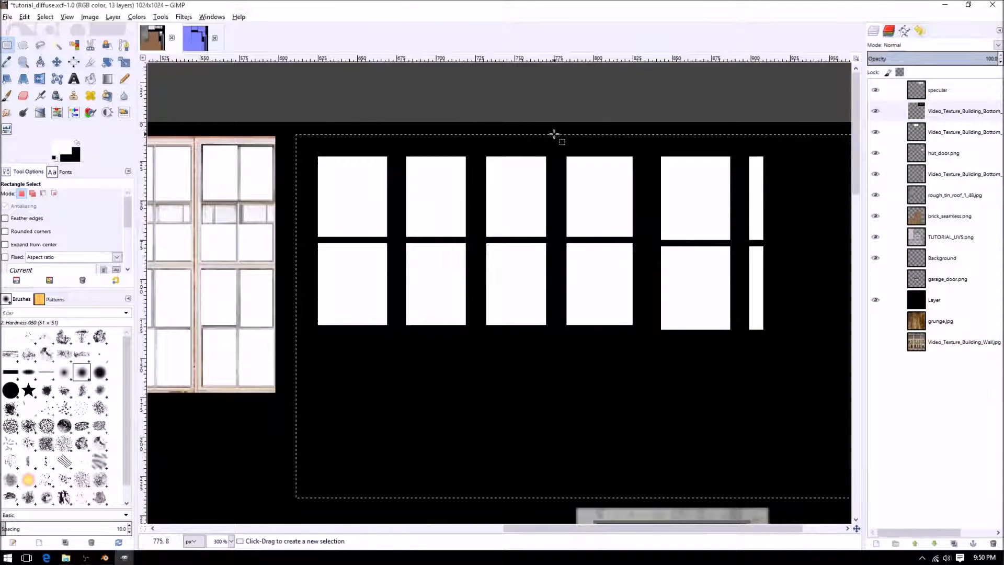
{"action": "scroll", "coordinate": [554, 242], "scroll_direction": "down", "scroll_amount": 2, "text": "ctrl"}
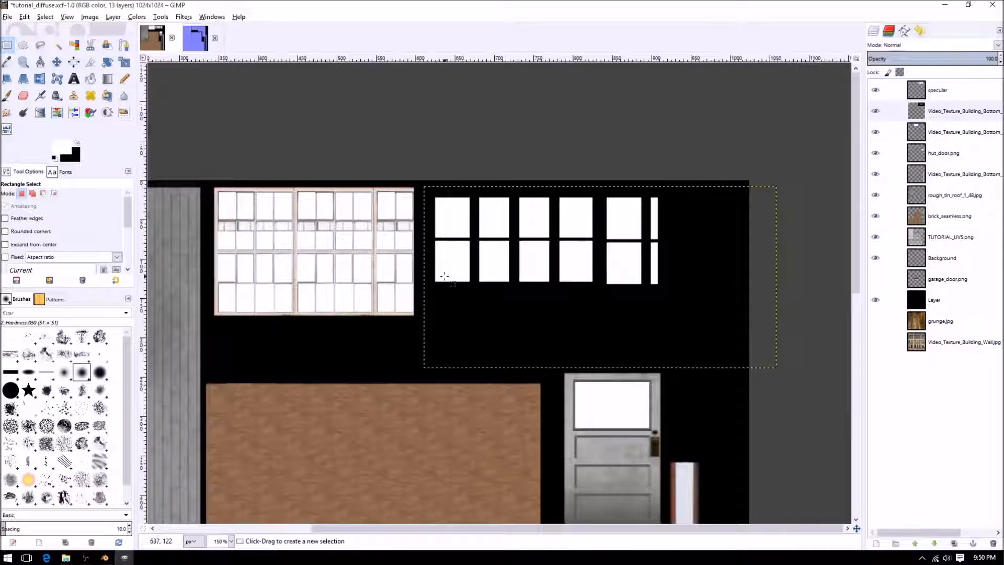
{"action": "scroll", "coordinate": [507, 268], "scroll_direction": "left", "scroll_amount": 3, "text": "shift"}
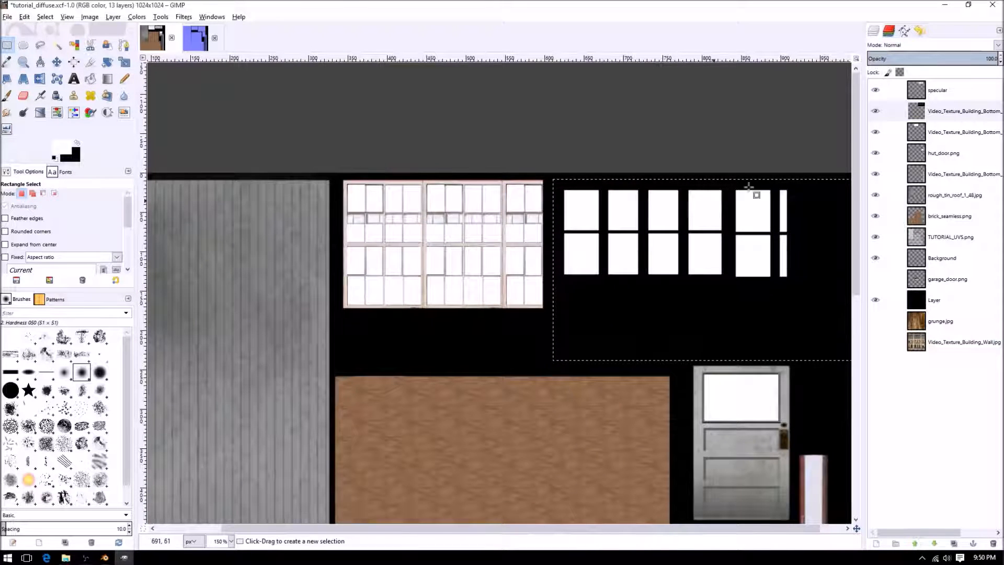
{"action": "left_click", "coordinate": [916, 132], "text": "alt"}
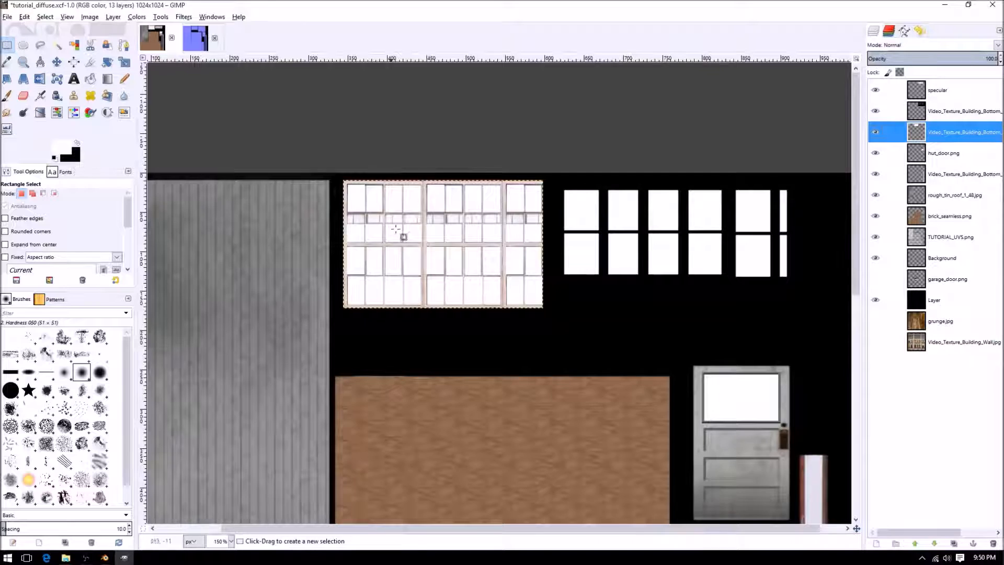
{"action": "scroll", "coordinate": [385, 205], "scroll_direction": "up", "scroll_amount": 2, "text": "ctrl"}
{"action": "left_click", "coordinate": [74, 45]}
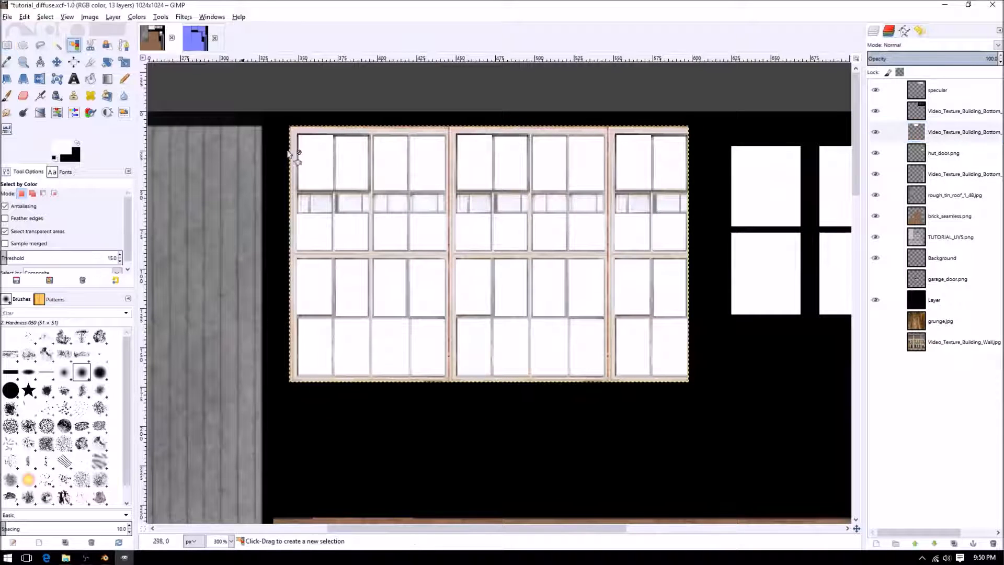
{"action": "left_click", "coordinate": [360, 174]}
Add the pale tones of the small middle-row panes to the selection by colour with threshold 2.3.
{"action": "scroll", "coordinate": [410, 229], "scroll_direction": "up", "scroll_amount": 2, "text": "ctrl"}
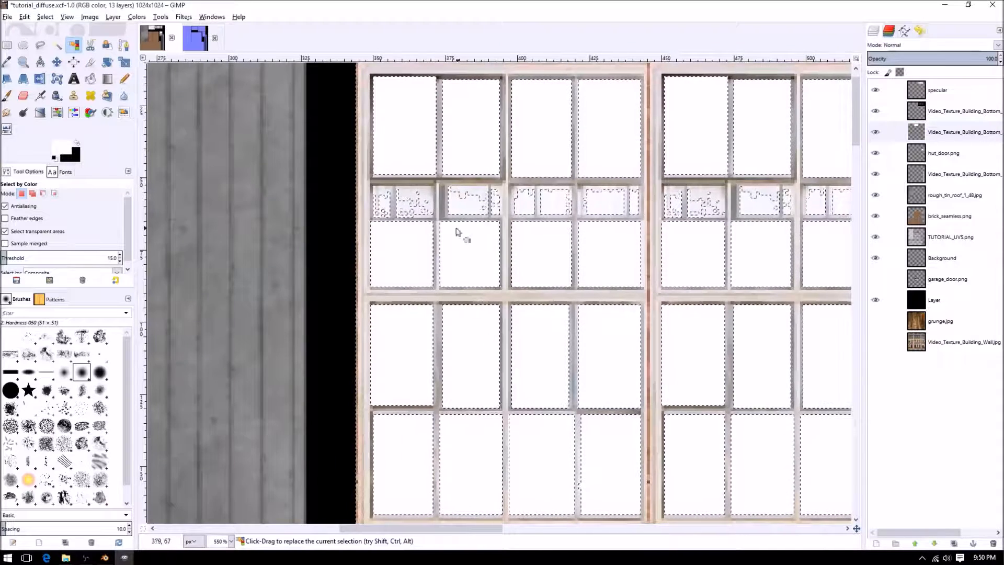
{"action": "scroll", "coordinate": [455, 246], "scroll_direction": "up", "scroll_amount": 3, "text": "ctrl"}
{"action": "middle_click_drag", "start_coordinate": [503, 256], "coordinate": [519, 274]}
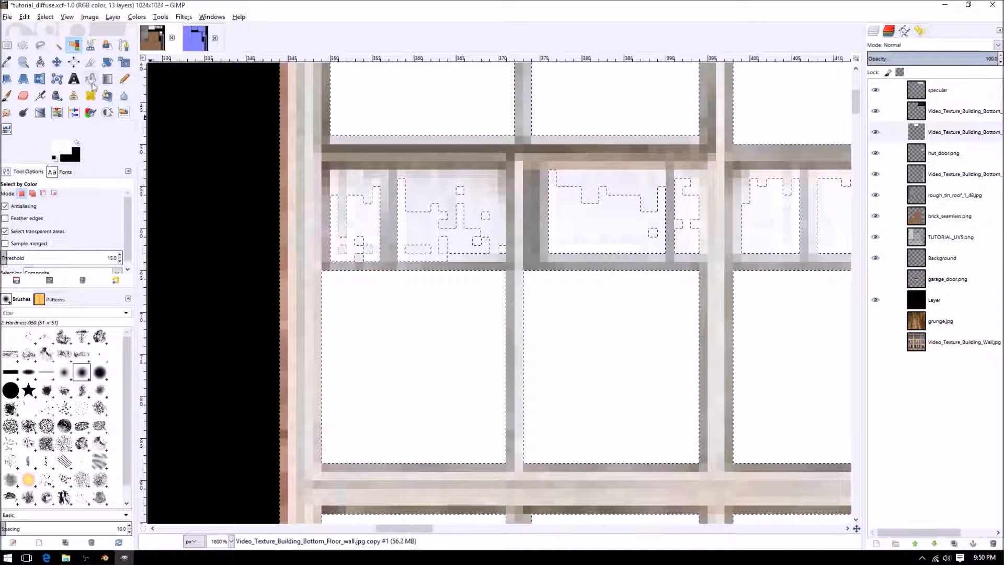
{"action": "left_click", "coordinate": [346, 248]}
{"action": "left_click_drag", "start_coordinate": [28, 258], "coordinate": [2, 258]}
{"action": "left_click", "coordinate": [356, 251]}
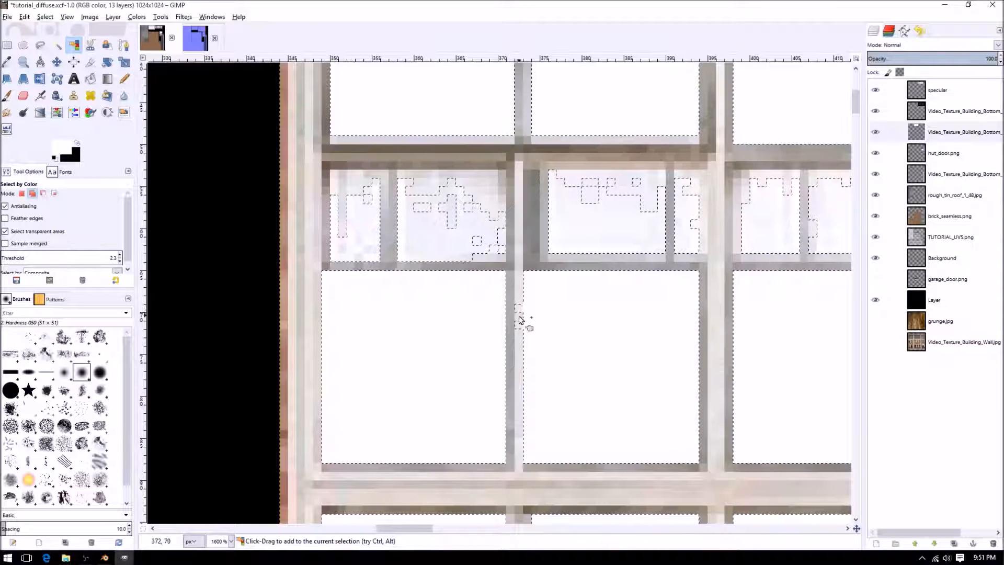
Subtract the stray pixels on the mullion between the first two large panes using rectangular selections.
{"action": "key", "text": "r"}
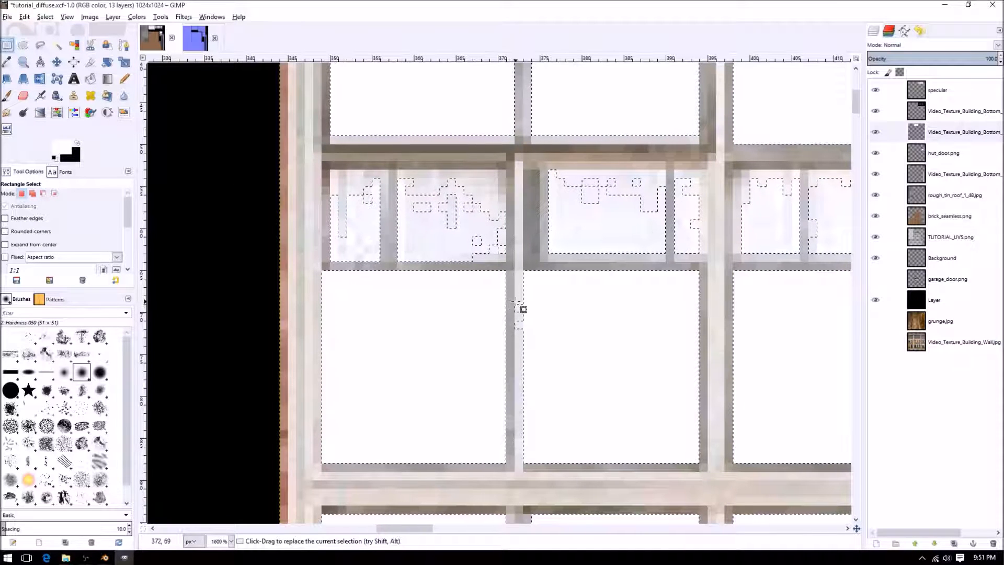
{"action": "left_click_drag", "start_coordinate": [515, 302], "coordinate": [514, 303], "text": "ctrl"}
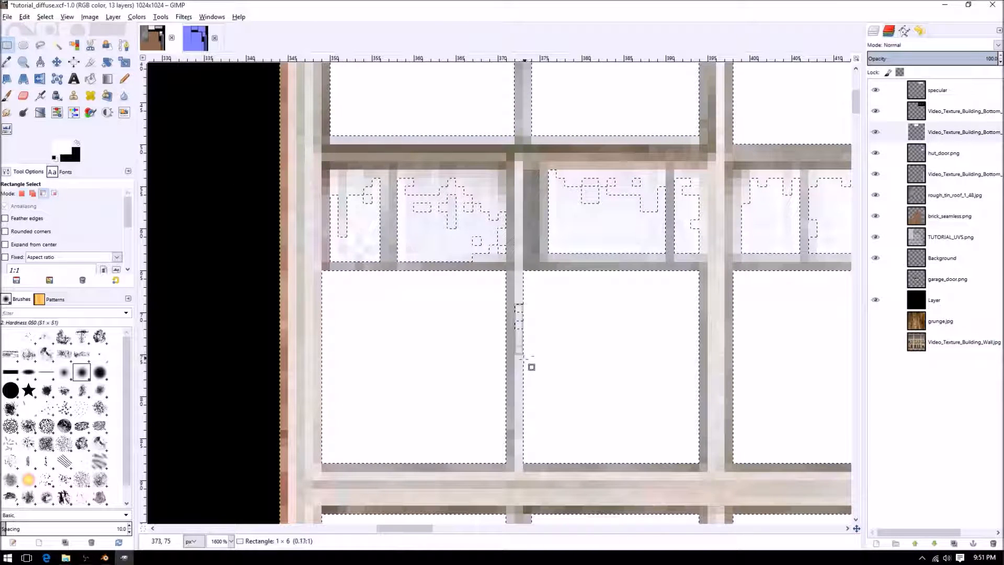
{"action": "left_click_drag", "start_coordinate": [530, 369], "coordinate": [525, 366], "text": "ctrl"}
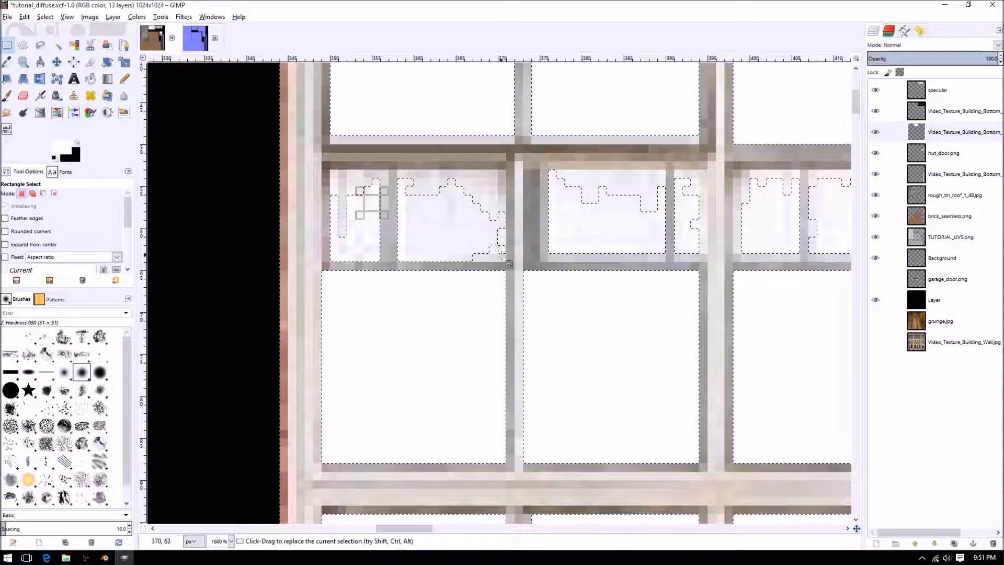
Add the unselected gaps in the lower corner of the small second pane and subtract the ragged bit at its upper corner.
{"action": "left_click_drag", "start_coordinate": [472, 239], "coordinate": [494, 250]}
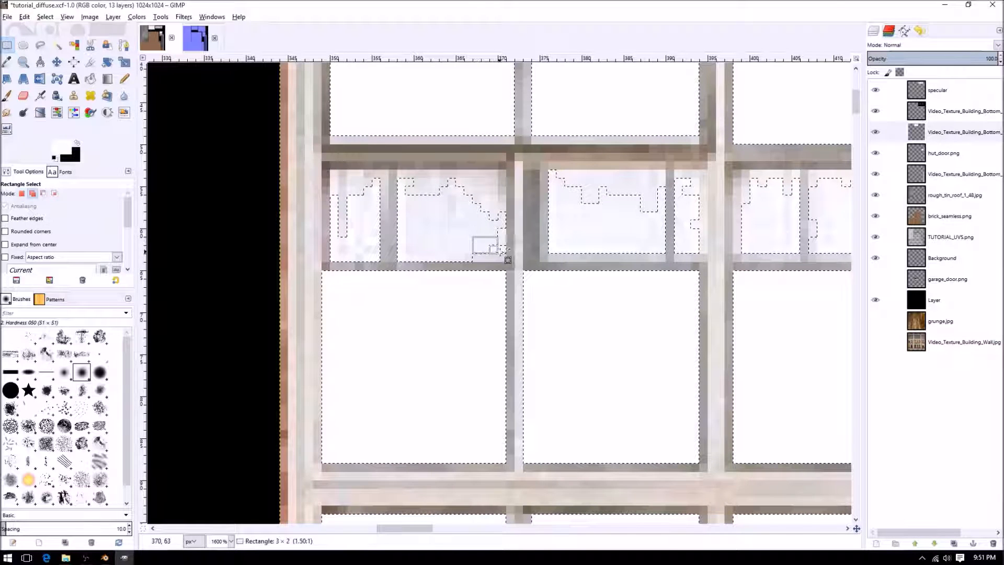
{"action": "left_click_drag", "start_coordinate": [490, 231], "coordinate": [504, 244]}
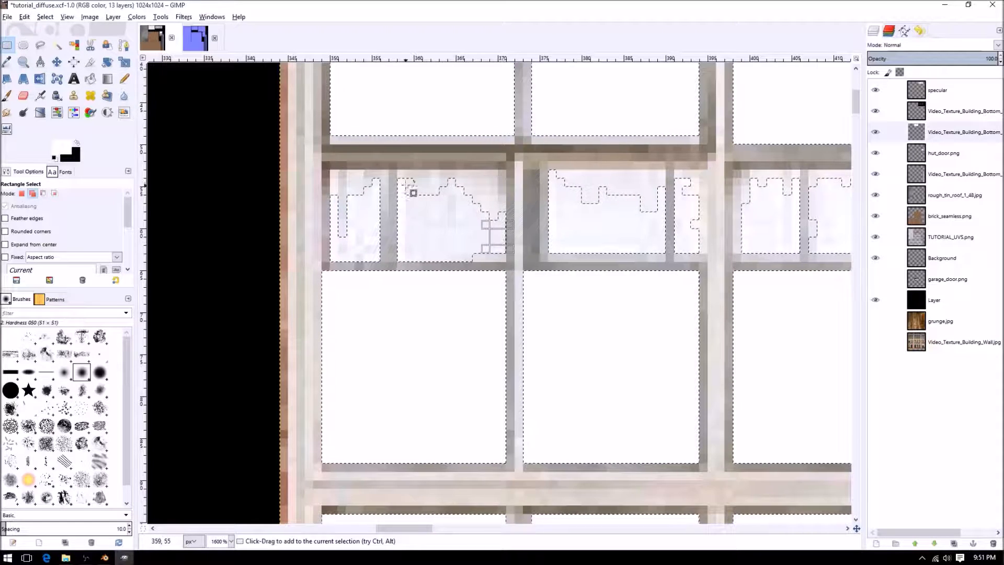
{"action": "left_click_drag", "start_coordinate": [406, 179], "coordinate": [418, 193]}
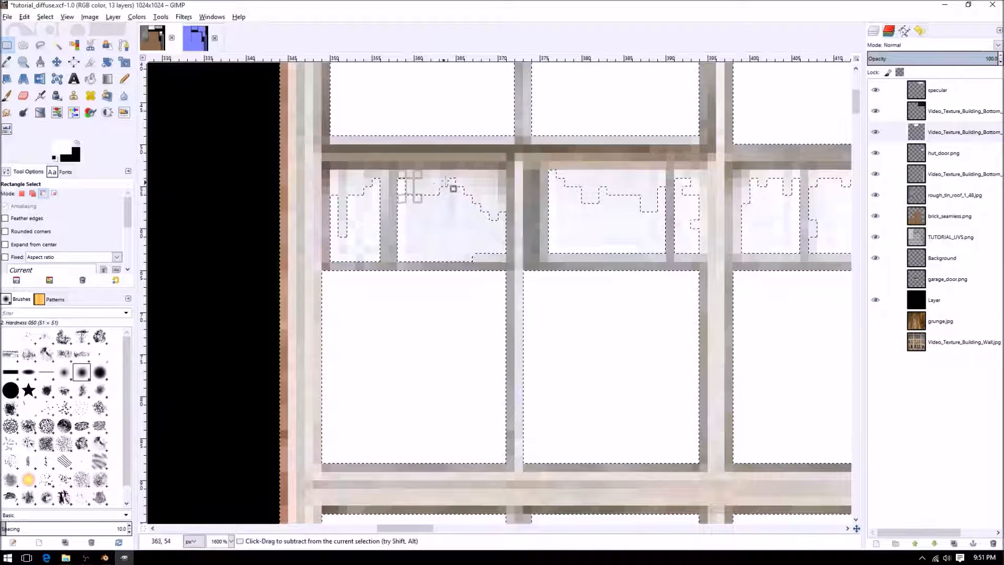
Add the gap at the edge of the third column's small pane and subtract the stray pixels on the adjoining mullion.
{"action": "middle_click_drag", "start_coordinate": [612, 247], "coordinate": [441, 246]}
{"action": "middle_click_drag", "start_coordinate": [630, 211], "coordinate": [458, 213]}
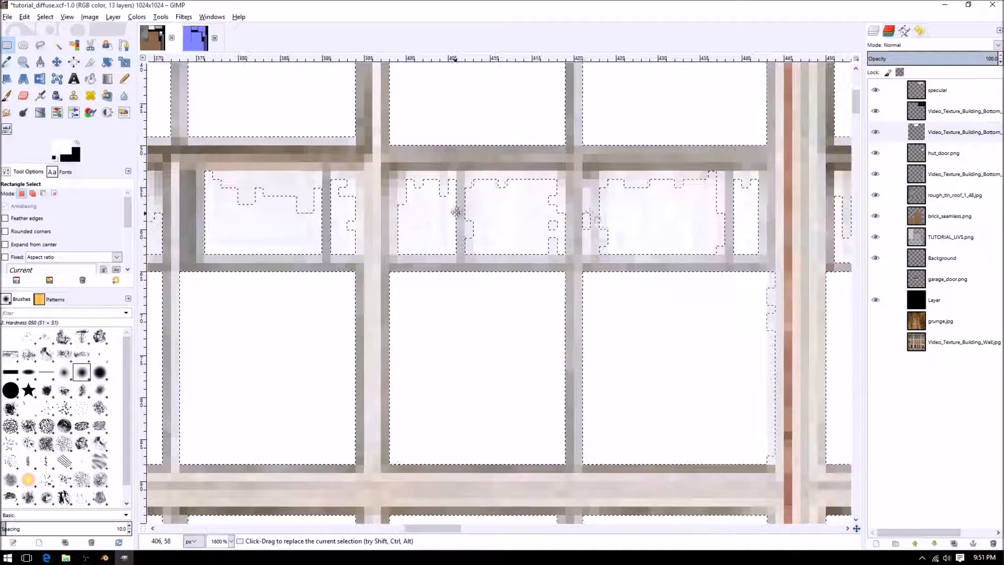
{"action": "left_click_drag", "start_coordinate": [541, 214], "coordinate": [560, 231], "text": "shift"}
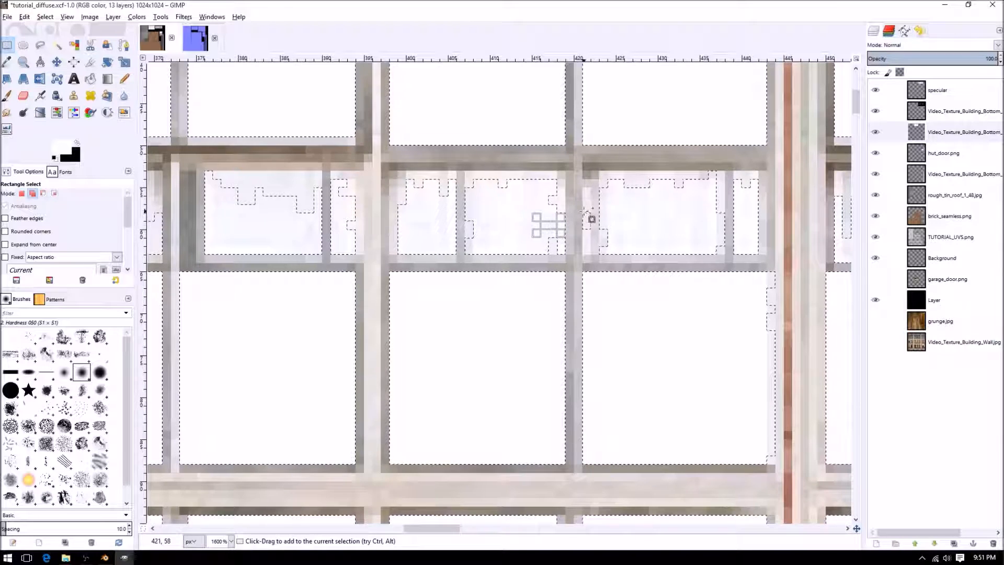
{"action": "key", "text": "ctrl"}
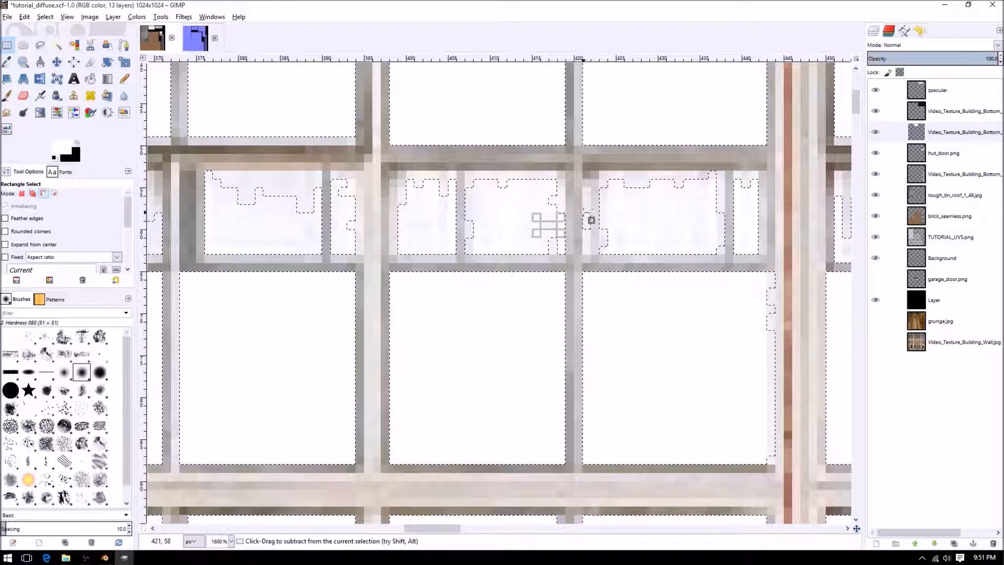
{"action": "left_click_drag", "start_coordinate": [585, 212], "coordinate": [594, 245], "text": "ctrl"}
Subtract the stray strip along the outer edge of the first section's fourth large pane beside the red post.
{"action": "middle_click_drag", "start_coordinate": [667, 248], "coordinate": [504, 262]}
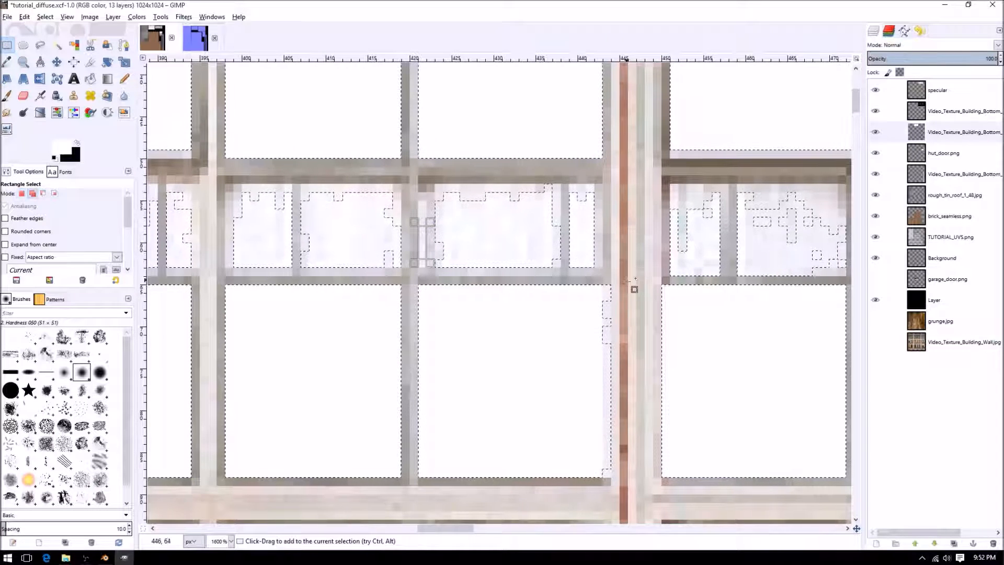
{"action": "middle_click_drag", "start_coordinate": [626, 276], "coordinate": [444, 302]}
{"action": "left_click_drag", "start_coordinate": [440, 297], "coordinate": [456, 364]}
Fill the selection gaps in the second section's second small pane and subtract the stray pixels on the mullion below it.
{"action": "middle_click_drag", "start_coordinate": [571, 296], "coordinate": [453, 299]}
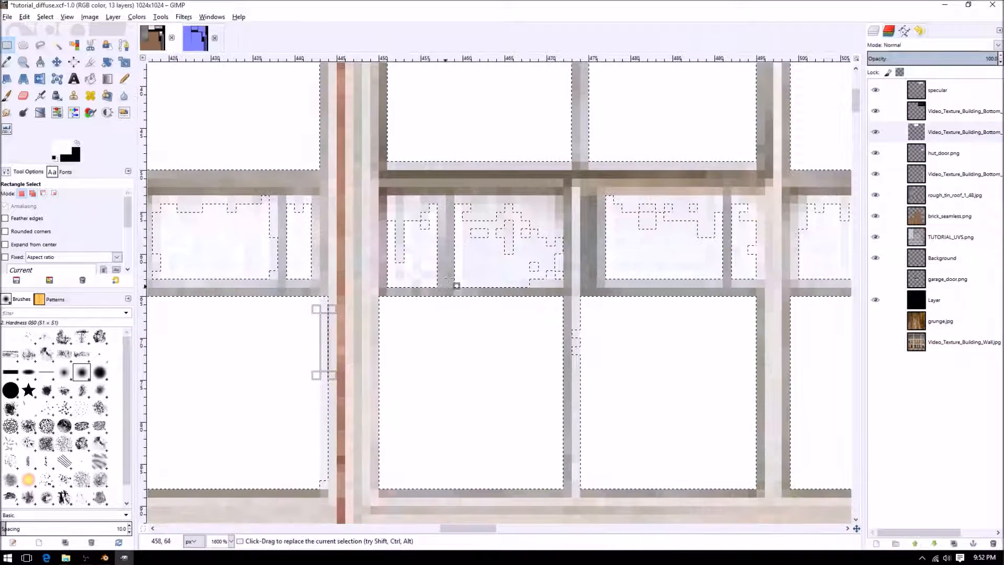
{"action": "left_click_drag", "start_coordinate": [424, 220], "coordinate": [537, 268]}
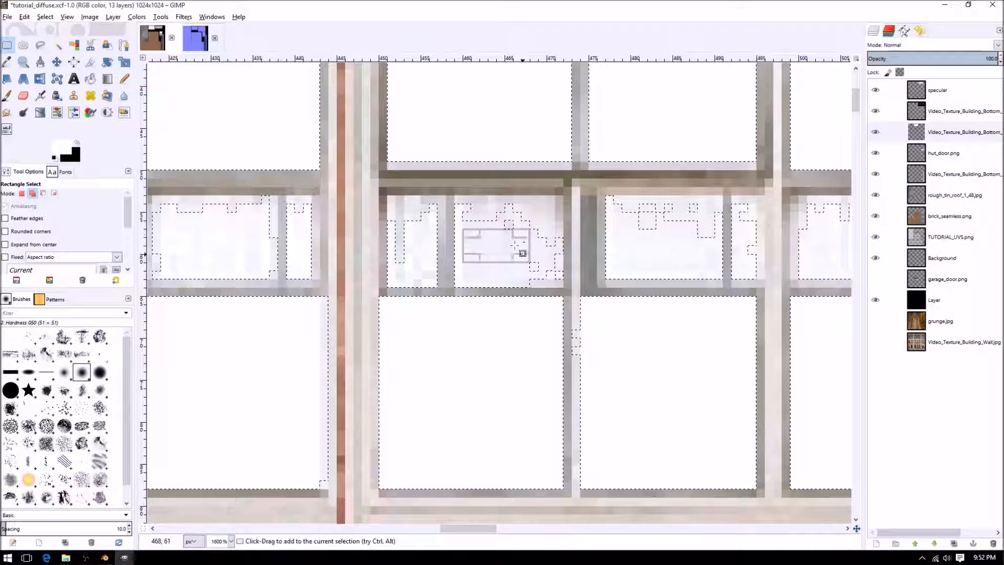
{"action": "left_click", "coordinate": [506, 229]}
{"action": "left_click_drag", "start_coordinate": [533, 265], "coordinate": [547, 282]}
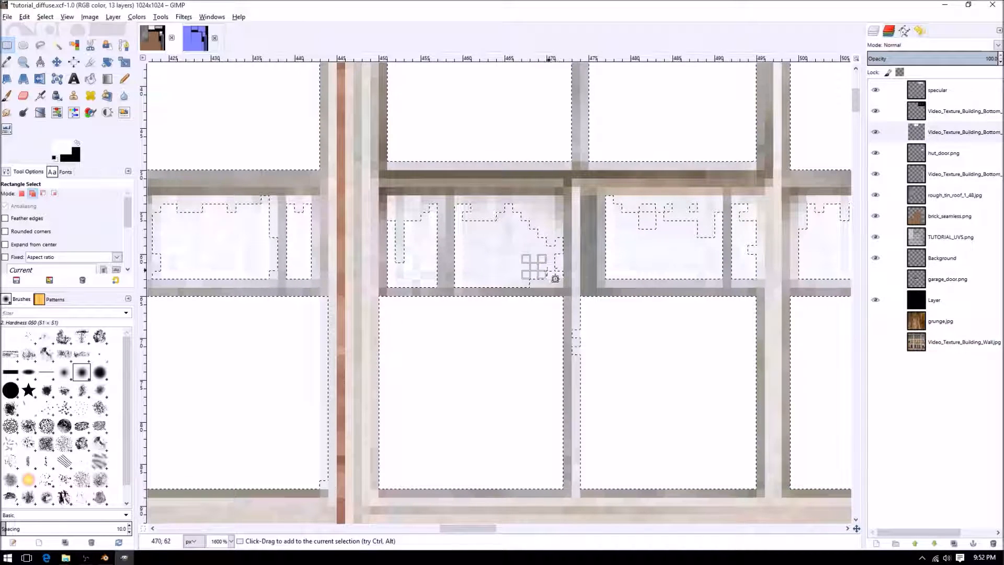
{"action": "left_click_drag", "start_coordinate": [540, 266], "coordinate": [563, 265]}
{"action": "left_click_drag", "start_coordinate": [578, 337], "coordinate": [587, 361]}
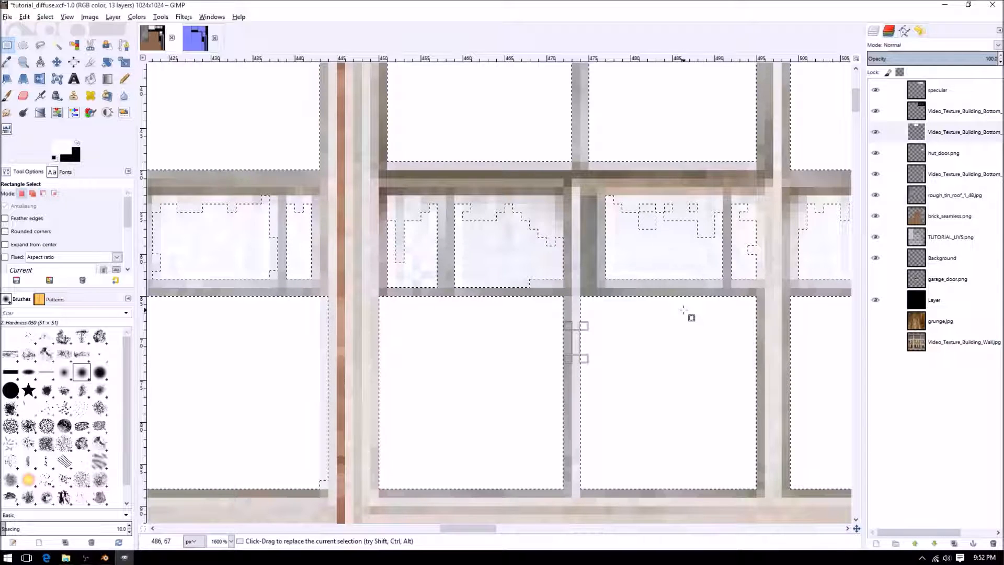
Add the unselected notches along the upper edge of the wide small pane in the second section's second column.
{"action": "scroll", "coordinate": [575, 293], "scroll_direction": "right", "scroll_amount": 3}
{"action": "left_click_drag", "start_coordinate": [483, 219], "coordinate": [506, 250]}
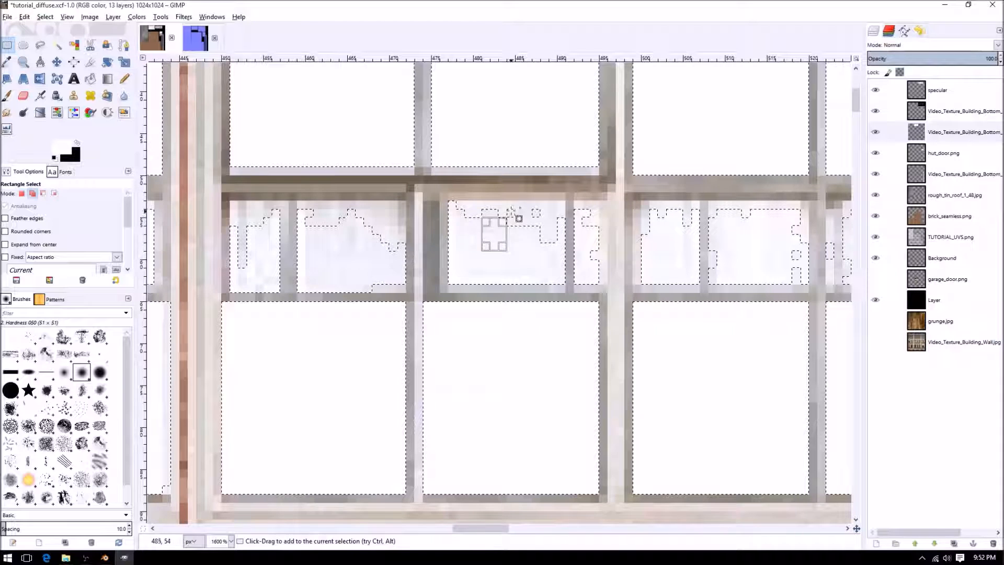
{"action": "left_click_drag", "start_coordinate": [508, 210], "coordinate": [538, 225]}
Add the gap at the edge of the second section's third-column small pane and subtract the stray strip along its opposite edge.
{"action": "middle_click_drag", "start_coordinate": [601, 269], "coordinate": [367, 252]}
{"action": "left_click_drag", "start_coordinate": [551, 235], "coordinate": [567, 244]}
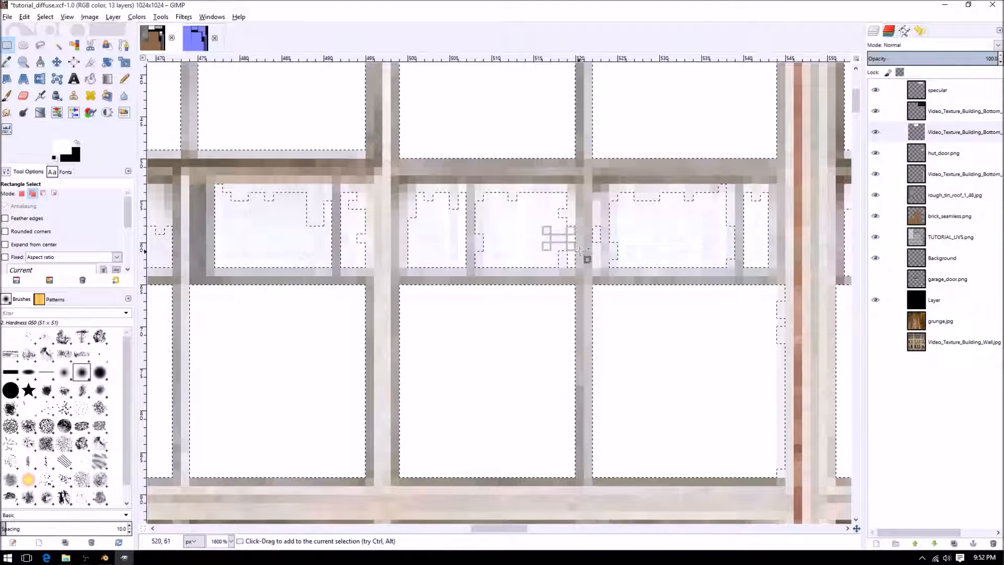
{"action": "middle_click_drag", "start_coordinate": [583, 256], "coordinate": [419, 249]}
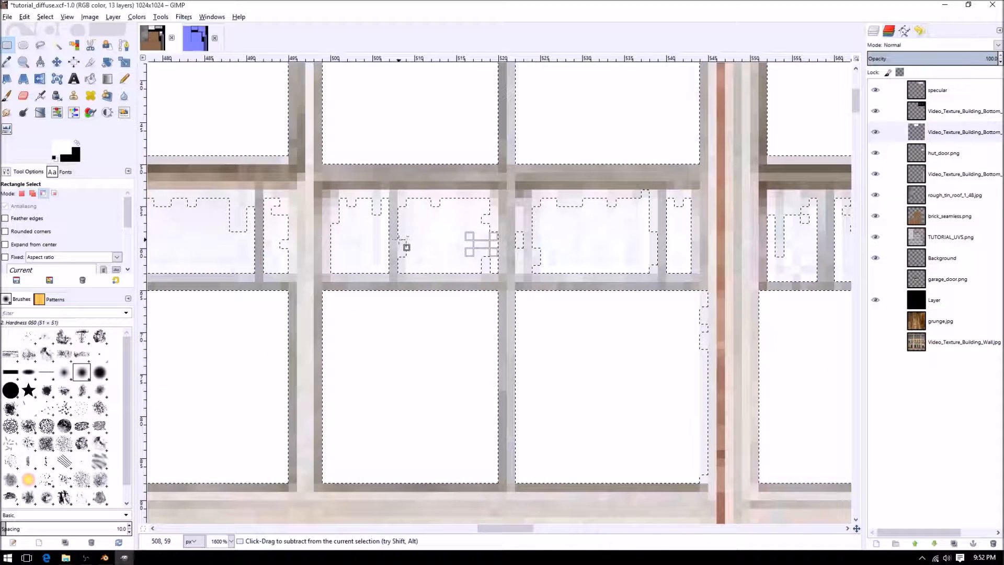
{"action": "left_click_drag", "start_coordinate": [406, 247], "coordinate": [411, 276]}
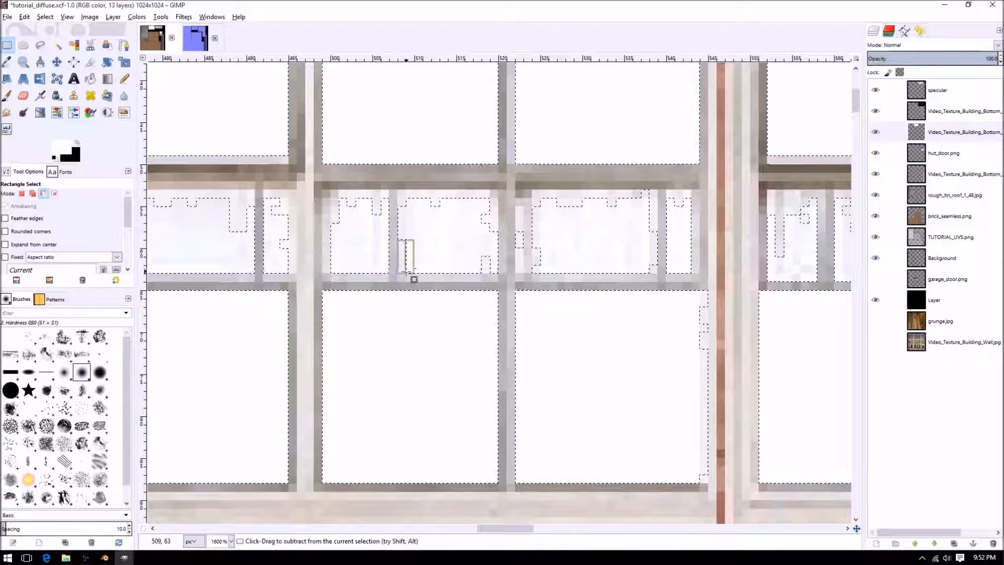
Add the selection gaps along the edges and lower corners of the second section's third- and fourth-column wide small panes.
{"action": "left_click_drag", "start_coordinate": [399, 239], "coordinate": [409, 266], "text": "shift"}
{"action": "left_click_drag", "start_coordinate": [465, 249], "coordinate": [498, 273], "text": "shift"}
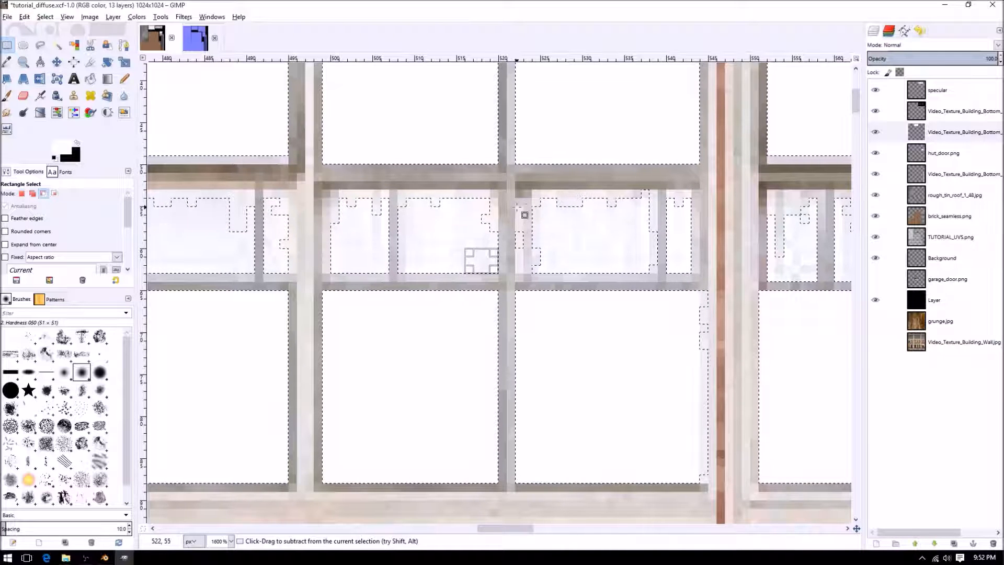
{"action": "mouse_move", "coordinate": [515, 206]}
{"action": "left_mouse_down", "text": "shift"}
{"action": "mouse_move", "coordinate": [532, 273]}
{"action": "mouse_move", "coordinate": [541, 265]}
{"action": "mouse_move", "coordinate": [556, 275]}
{"action": "left_mouse_up", "text": "shift"}
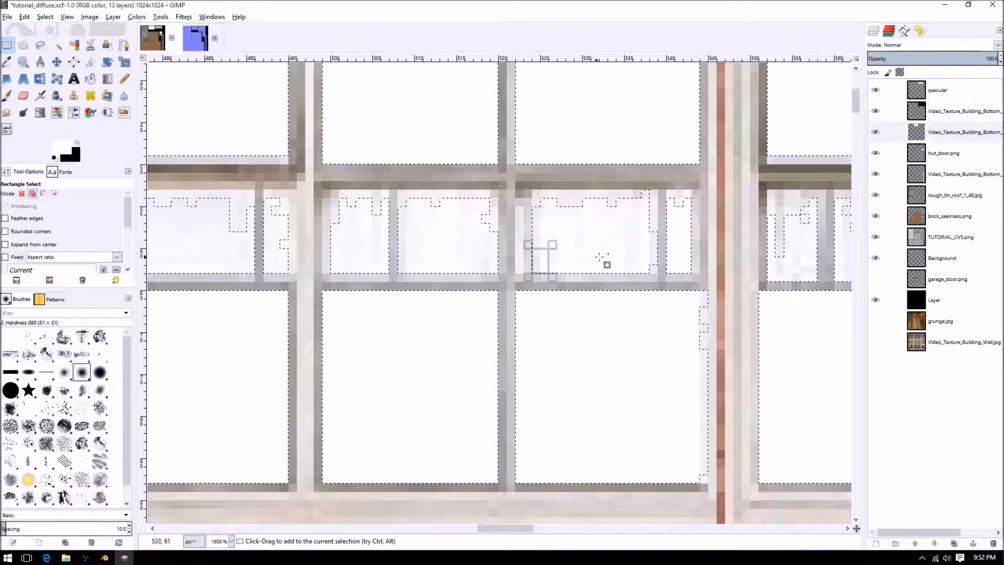
Add the unselected gaps inside the third section's small panes, including the lower corner of its second pane.
{"action": "scroll", "coordinate": [654, 304], "scroll_direction": "right", "scroll_amount": 5}
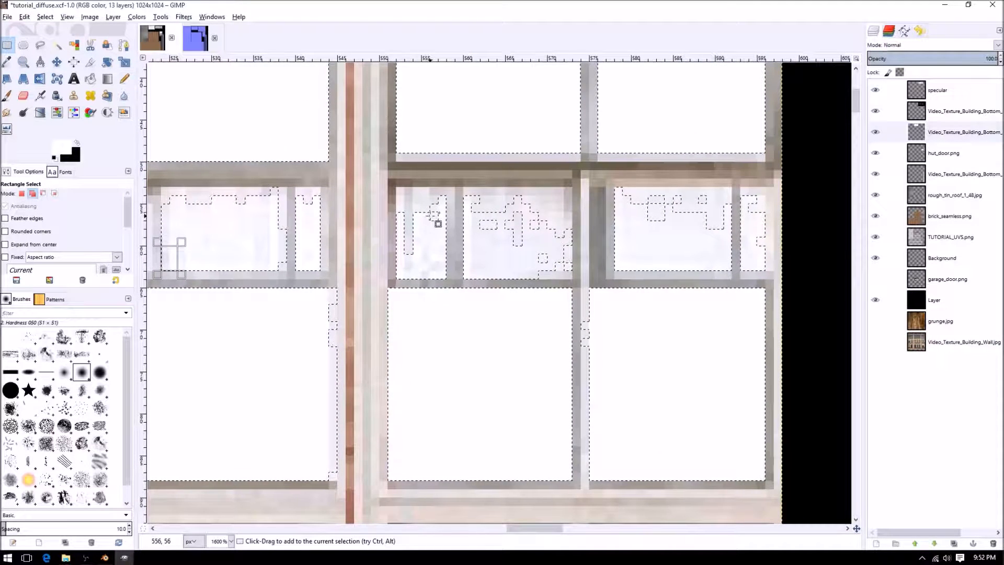
{"action": "left_click_drag", "start_coordinate": [430, 212], "coordinate": [539, 255], "text": "shift"}
{"action": "left_click", "coordinate": [519, 218]}
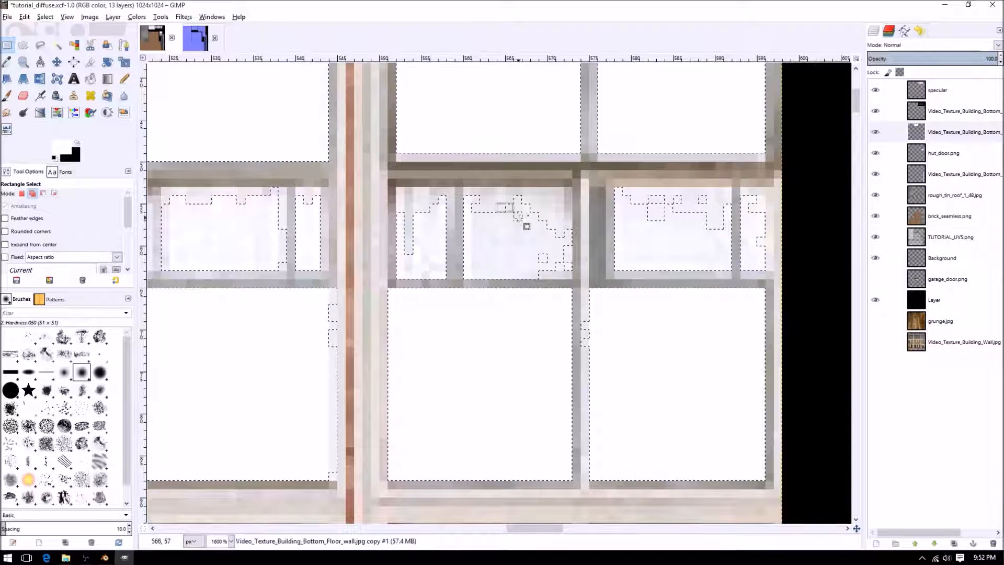
{"action": "left_click_drag", "start_coordinate": [551, 258], "coordinate": [577, 276]}
{"action": "left_click_drag", "start_coordinate": [639, 204], "coordinate": [660, 222]}
{"action": "left_click", "coordinate": [655, 205]}
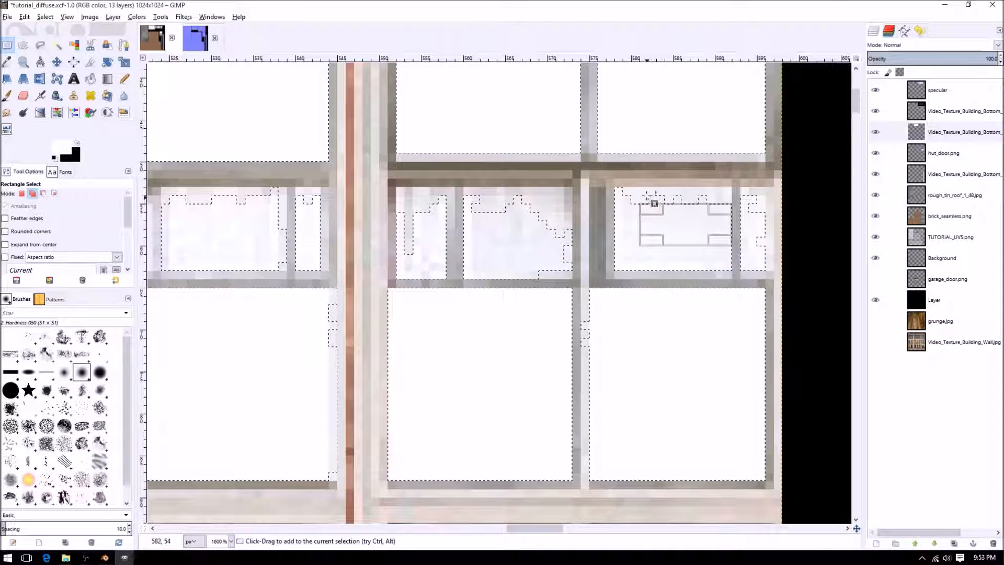
Add the edge gaps of the second section's fourth large pane beside the red post and subtract the stray pixels on the third section's mullion.
{"action": "scroll", "coordinate": [626, 325], "scroll_direction": "down", "scroll_amount": 2, "text": "ctrl"}
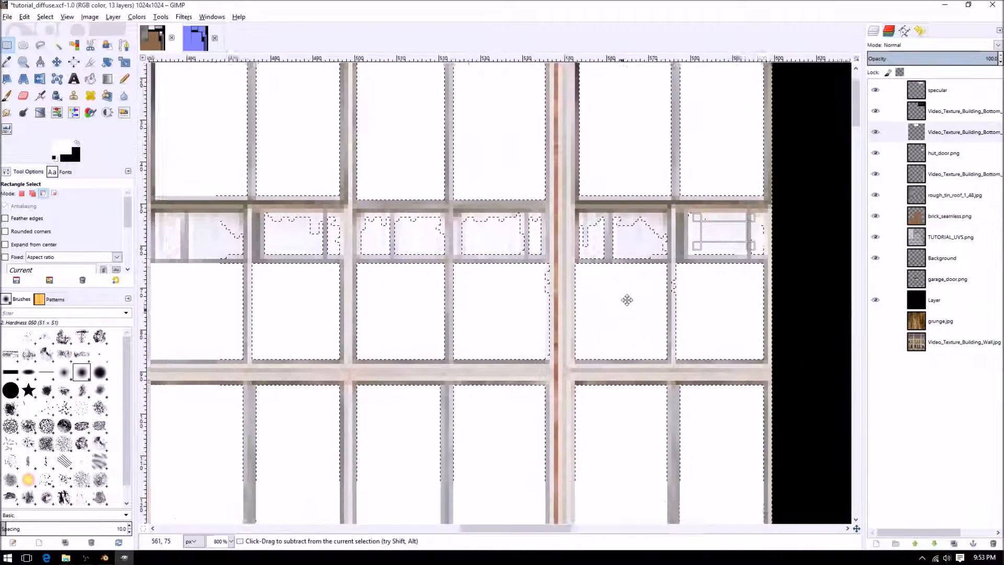
{"action": "middle_click_drag", "start_coordinate": [627, 301], "coordinate": [637, 298]}
{"action": "scroll", "coordinate": [590, 356], "scroll_direction": "up", "scroll_amount": 2, "text": "ctrl"}
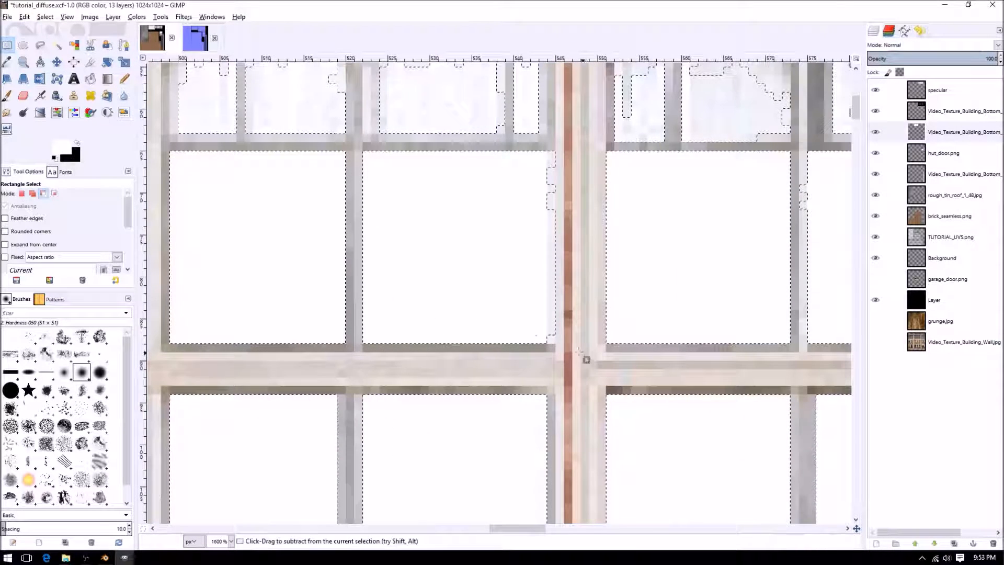
{"action": "left_click_drag", "start_coordinate": [546, 334], "coordinate": [555, 343], "text": "shift"}
{"action": "left_click_drag", "start_coordinate": [545, 161], "coordinate": [557, 220], "text": "shift"}
{"action": "middle_click_drag", "start_coordinate": [733, 258], "coordinate": [536, 275]}
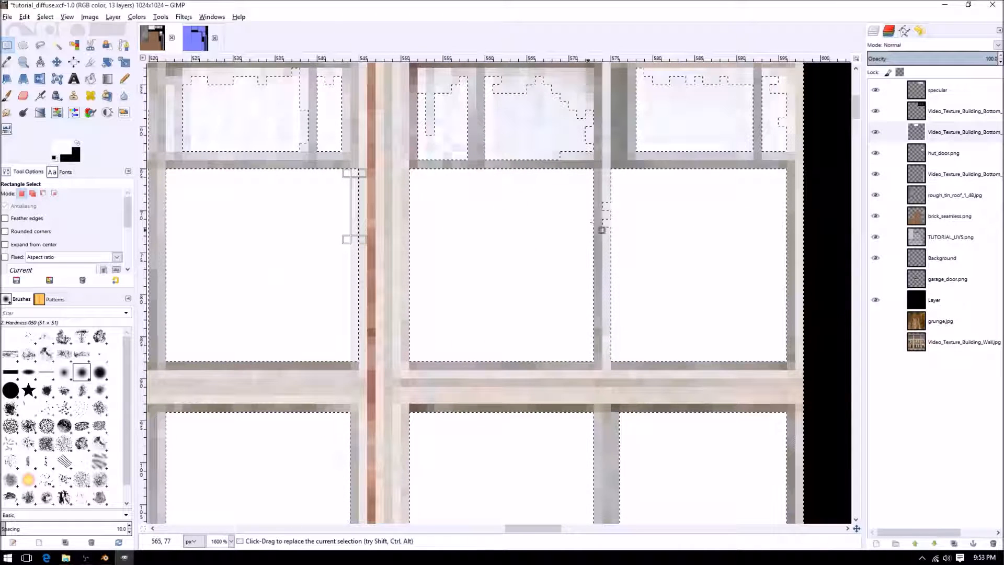
{"action": "left_click_drag", "start_coordinate": [603, 203], "coordinate": [613, 242], "text": "ctrl"}
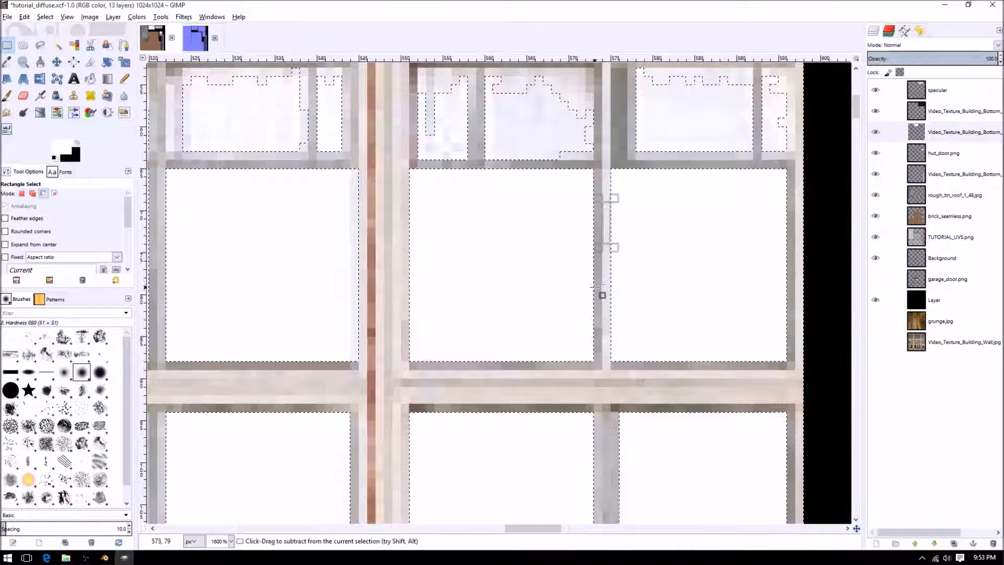
Try to subtract the stray pixels on the second section's middle mullion and the bump at the edge of its bottom-row fourth pane.
{"action": "scroll", "coordinate": [594, 289], "scroll_direction": "down", "scroll_amount": 1, "text": "ctrl"}
{"action": "middle_click_drag", "start_coordinate": [577, 345], "coordinate": [675, 270]}
{"action": "scroll", "coordinate": [452, 277], "scroll_direction": "down", "scroll_amount": 1, "text": "ctrl"}
{"action": "middle_click_drag", "start_coordinate": [463, 276], "coordinate": [659, 225]}
{"action": "middle_click_drag", "start_coordinate": [494, 382], "coordinate": [509, 259]}
{"action": "scroll", "coordinate": [517, 224], "scroll_direction": "up", "scroll_amount": 2, "text": "ctrl"}
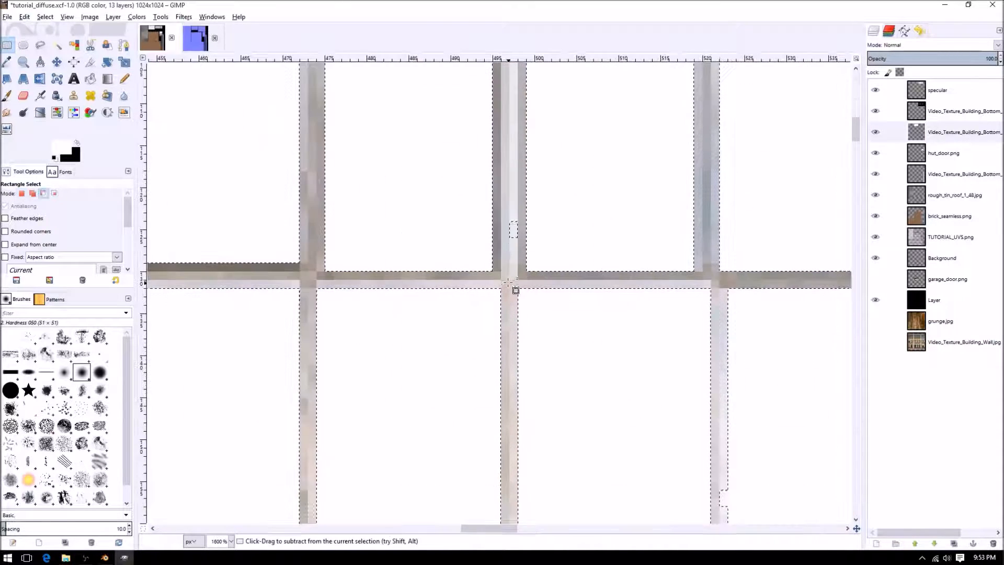
{"action": "left_click_drag", "start_coordinate": [511, 218], "coordinate": [516, 255], "text": "shift"}
{"action": "middle_click_drag", "start_coordinate": [572, 347], "coordinate": [423, 194]}
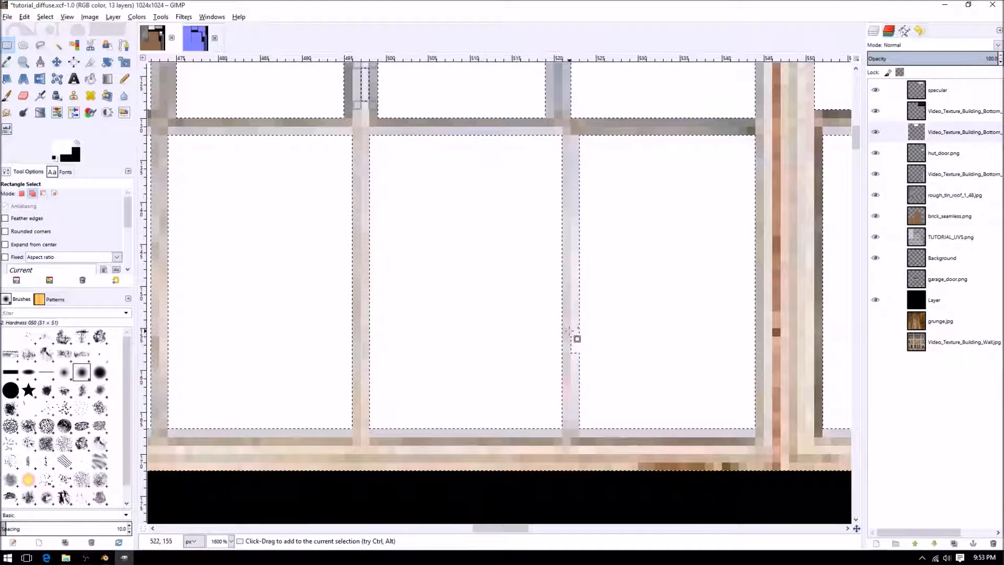
{"action": "left_click_drag", "start_coordinate": [571, 330], "coordinate": [578, 363], "text": "shift"}
{"action": "scroll", "coordinate": [577, 361], "scroll_direction": "down", "scroll_amount": 3, "text": "ctrl"}
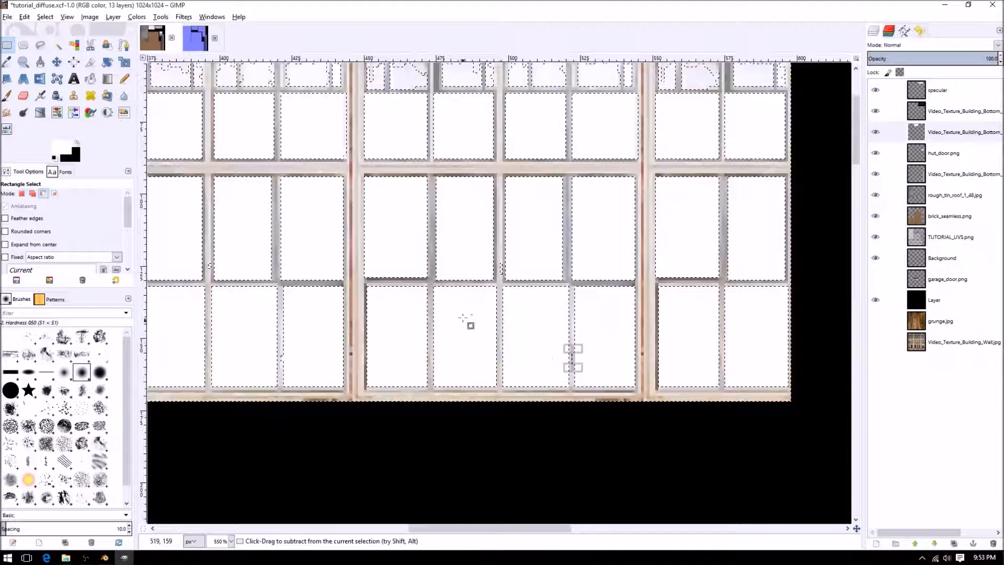
Subtract the bump at the edge of the first section's bottom-row fourth pane and the stray pixels on its middle mullion.
{"action": "middle_click_drag", "start_coordinate": [524, 210], "coordinate": [726, 213]}
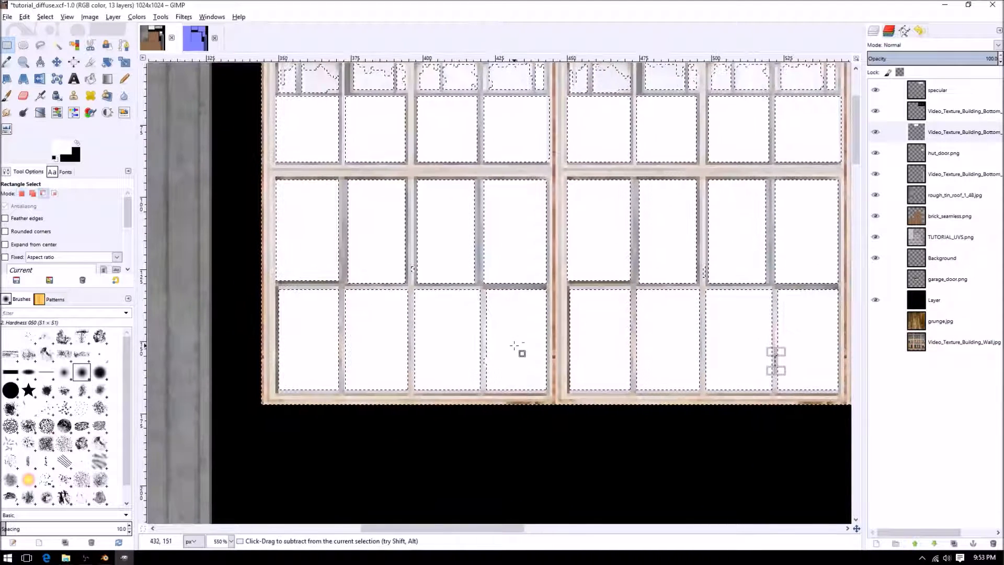
{"action": "scroll", "coordinate": [551, 284], "scroll_direction": "up", "scroll_amount": 2, "text": "ctrl"}
{"action": "left_click_drag", "start_coordinate": [485, 316], "coordinate": [488, 343], "text": "ctrl"}
{"action": "middle_click_drag", "start_coordinate": [489, 253], "coordinate": [580, 378]}
{"action": "left_click_drag", "start_coordinate": [425, 255], "coordinate": [434, 287], "text": "ctrl"}
Add the missing lower corner of the first section's fourth large pane beside the red post.
{"action": "middle_click_drag", "start_coordinate": [510, 234], "coordinate": [555, 360]}
{"action": "middle_click_drag", "start_coordinate": [676, 276], "coordinate": [549, 262]}
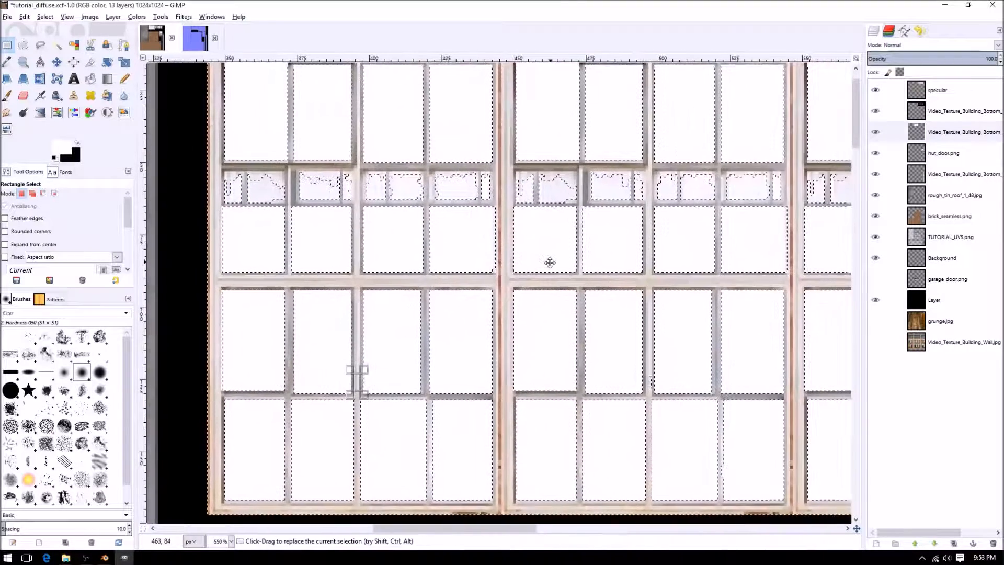
{"action": "scroll", "coordinate": [480, 280], "scroll_direction": "up", "scroll_amount": 2, "text": "ctrl"}
{"action": "scroll", "coordinate": [480, 280], "scroll_direction": "down", "scroll_amount": 1, "text": "ctrl"}
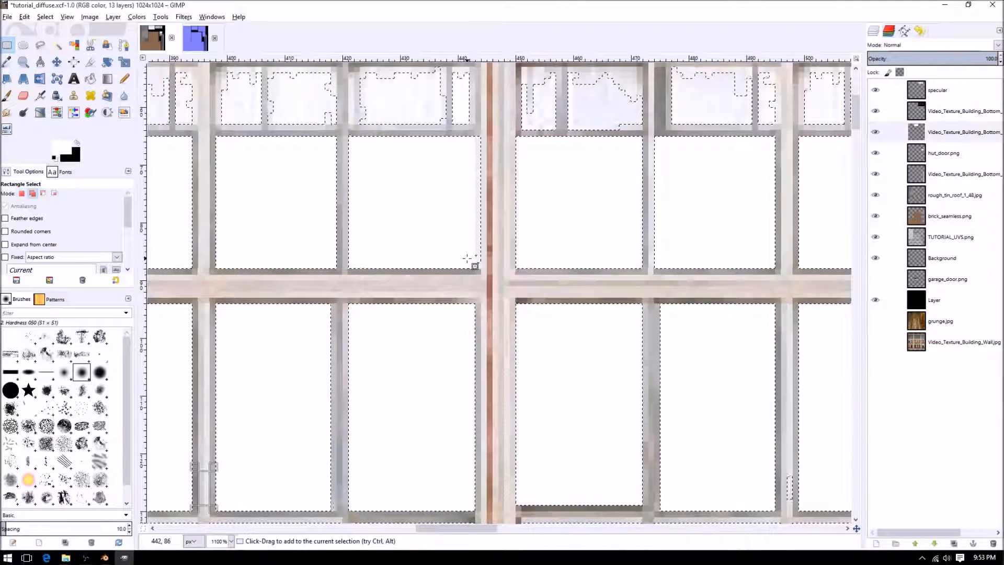
{"action": "scroll", "coordinate": [511, 297], "scroll_direction": "down", "scroll_amount": 1, "text": "ctrl"}
Subtract the stray pixels on the second section's middle mullion and the bump at the edge of its bottom-row fourth pane.
{"action": "middle_click_drag", "start_coordinate": [622, 286], "coordinate": [490, 276]}
{"action": "scroll", "coordinate": [539, 366], "scroll_direction": "up", "scroll_amount": 1, "text": "ctrl"}
{"action": "scroll", "coordinate": [538, 366], "scroll_direction": "up", "scroll_amount": 1, "text": "ctrl"}
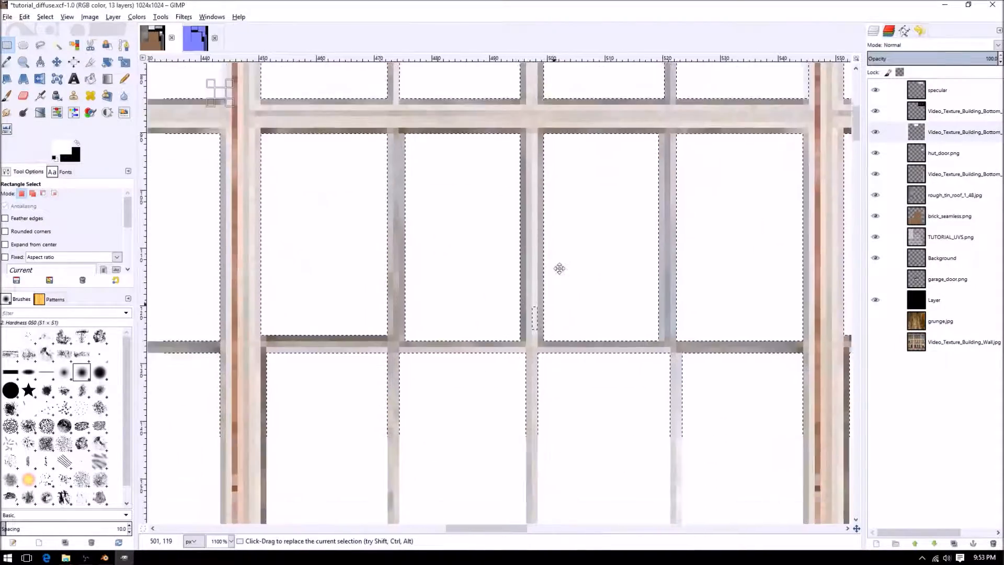
{"action": "middle_click_drag", "start_coordinate": [556, 287], "coordinate": [567, 221]}
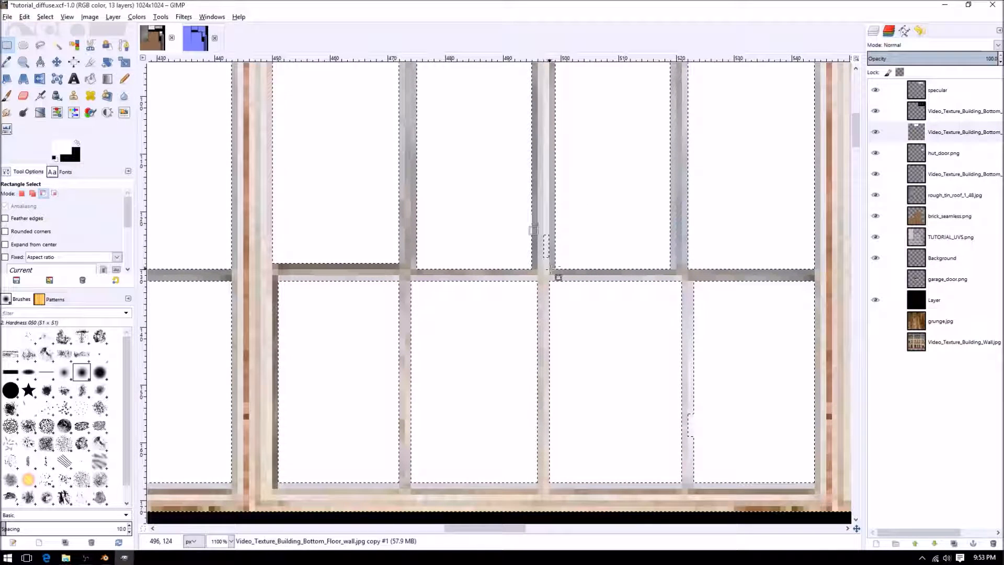
{"action": "scroll", "coordinate": [559, 259], "scroll_direction": "down", "scroll_amount": 2, "text": "ctrl"}
{"action": "scroll", "coordinate": [633, 341], "scroll_direction": "up", "scroll_amount": 2, "text": "ctrl"}
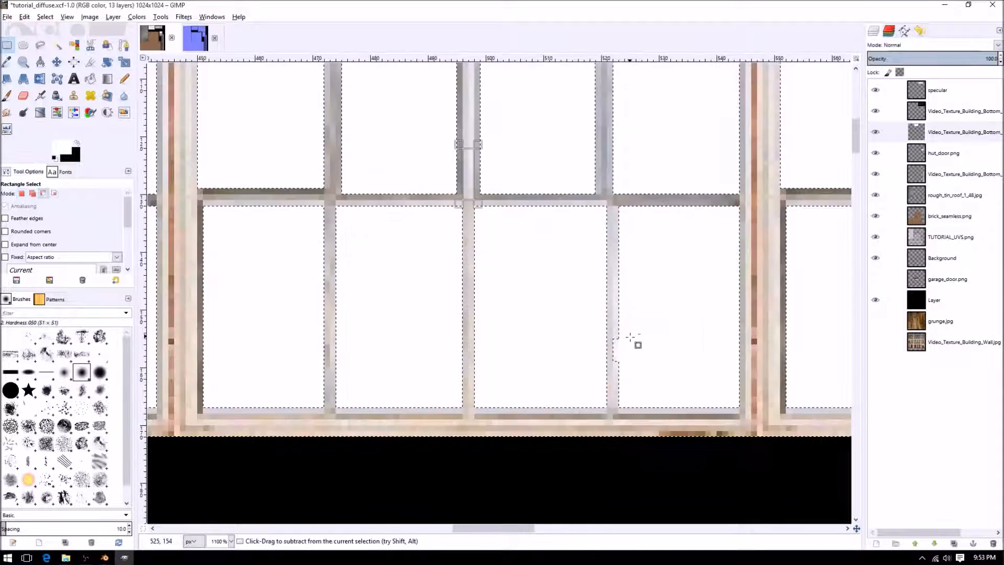
{"action": "middle_click_drag", "start_coordinate": [493, 345], "coordinate": [601, 277]}
{"action": "left_click_drag", "start_coordinate": [584, 272], "coordinate": [589, 330], "text": "ctrl"}
Fill the selected window panes with the black background color.
{"action": "scroll", "coordinate": [627, 235], "scroll_direction": "down", "scroll_amount": 2, "text": "ctrl"}
{"action": "middle_click_drag", "start_coordinate": [632, 206], "coordinate": [578, 361]}
{"action": "middle_click_drag", "start_coordinate": [636, 182], "coordinate": [627, 286]}
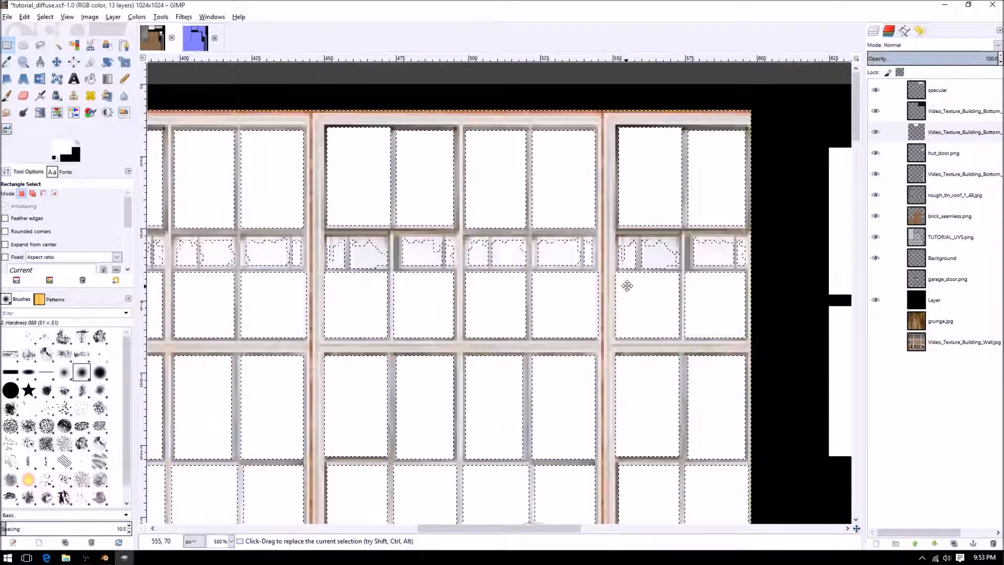
{"action": "scroll", "coordinate": [627, 286], "scroll_direction": "down", "scroll_amount": 2, "text": "ctrl"}
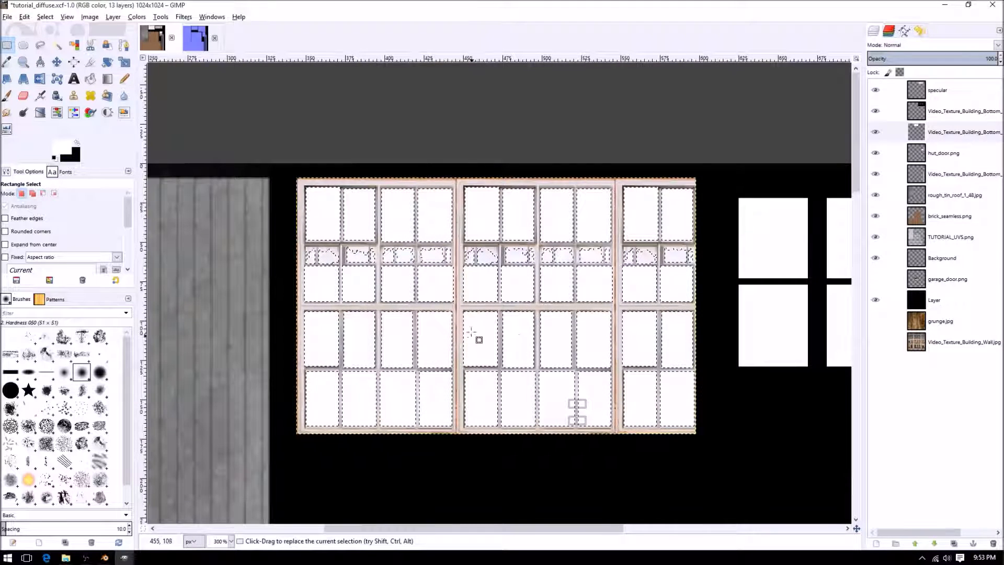
{"action": "middle_click_drag", "start_coordinate": [468, 367], "coordinate": [476, 332]}
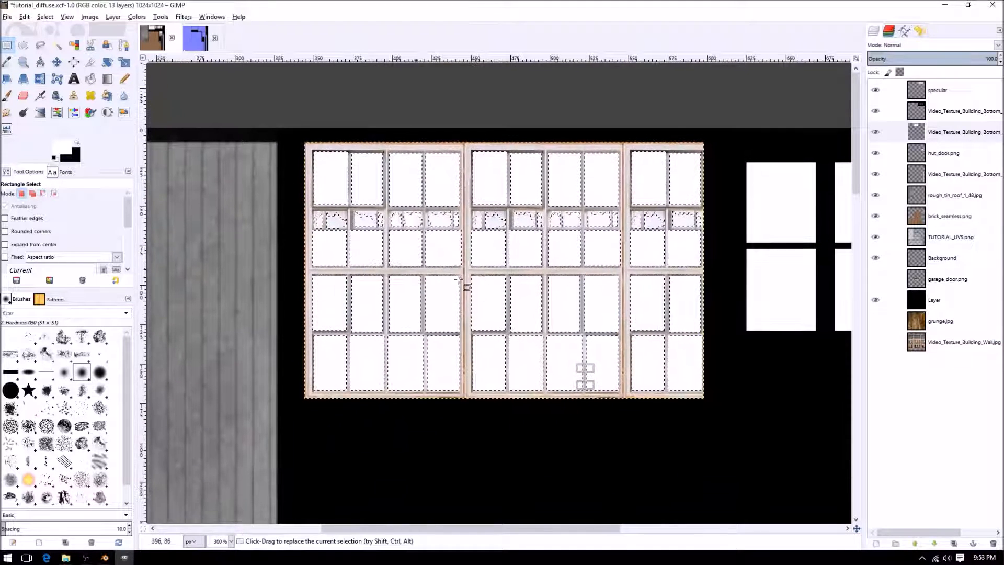
{"action": "key", "text": "ctrl+period"}
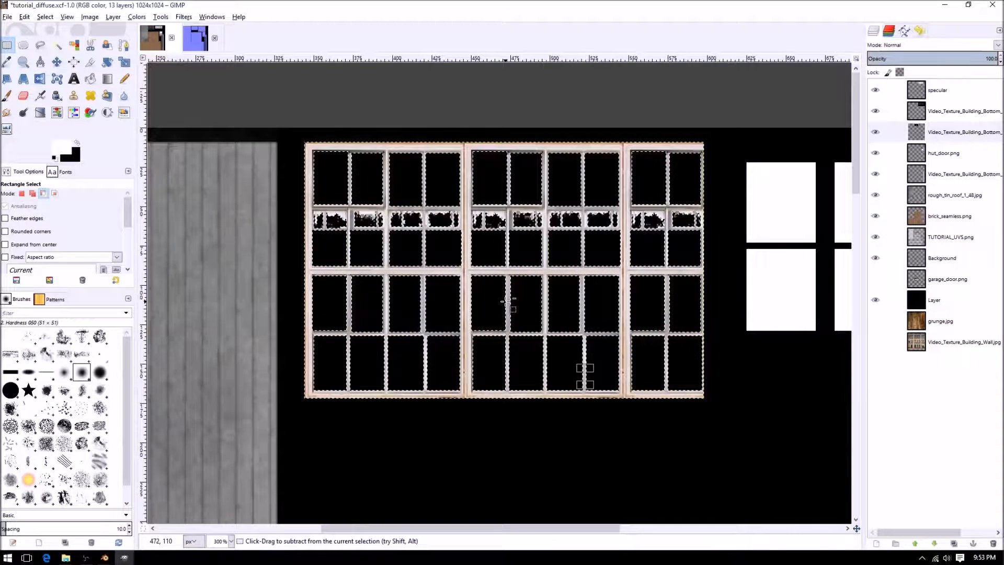
Undo the black fill of the panes, then fill the window frames with black using the inverted selection.
{"action": "key", "text": "ctrl+i"}
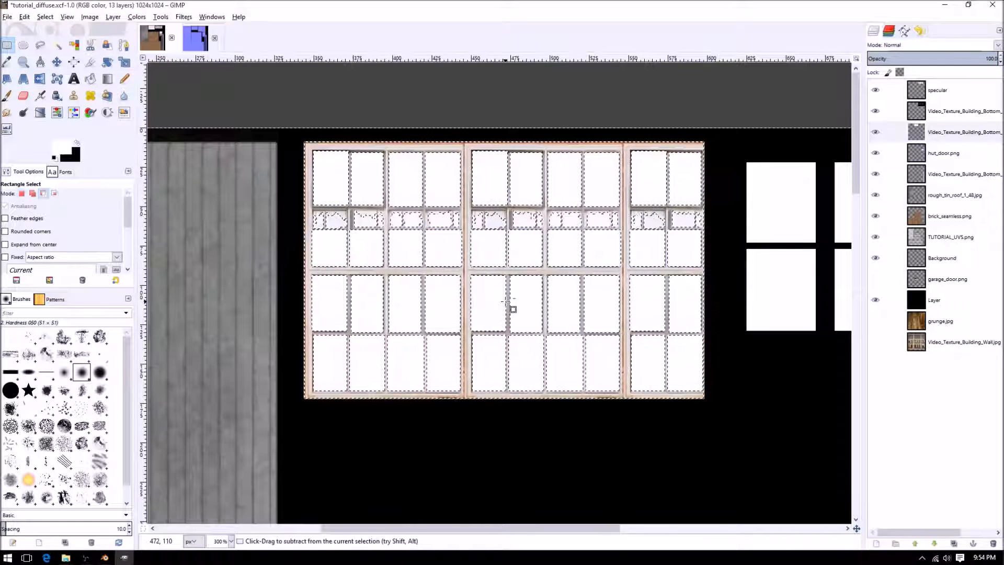
{"action": "key", "text": "ctrl+period"}
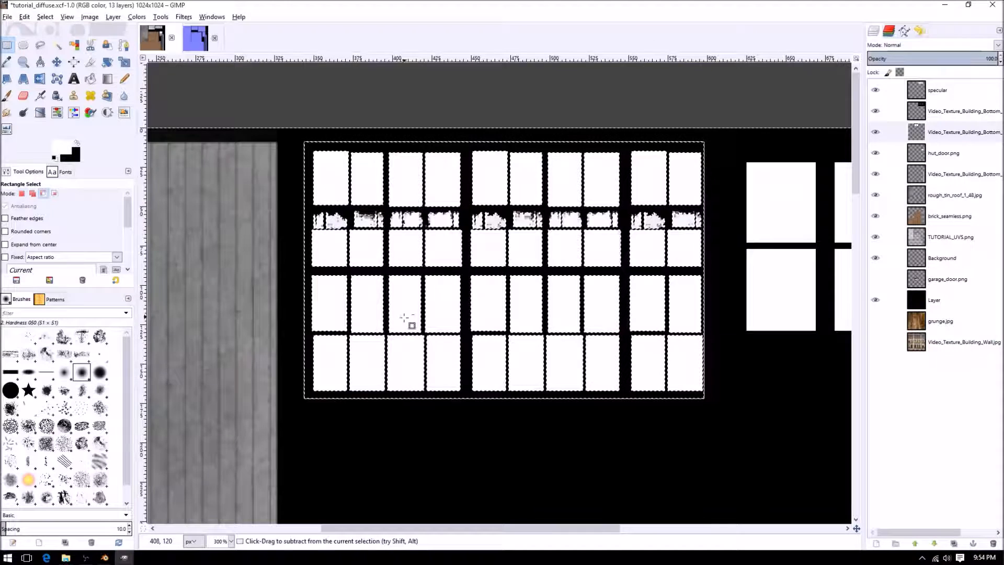
Set the Pencil to size 1 and try painting a dark pixel in the first small pane.
{"action": "scroll", "coordinate": [343, 303], "scroll_direction": "up", "scroll_amount": 3, "text": "ctrl"}
{"action": "scroll", "coordinate": [406, 292], "scroll_direction": "up", "scroll_amount": 3}
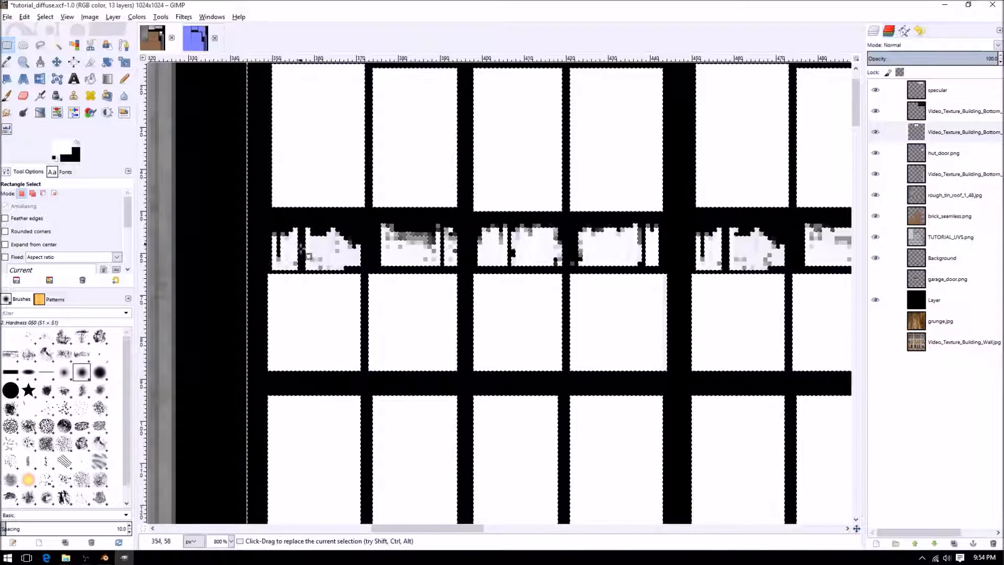
{"action": "key", "text": "n"}
{"action": "scroll", "coordinate": [307, 294], "scroll_direction": "up", "scroll_amount": 1, "text": "ctrl"}
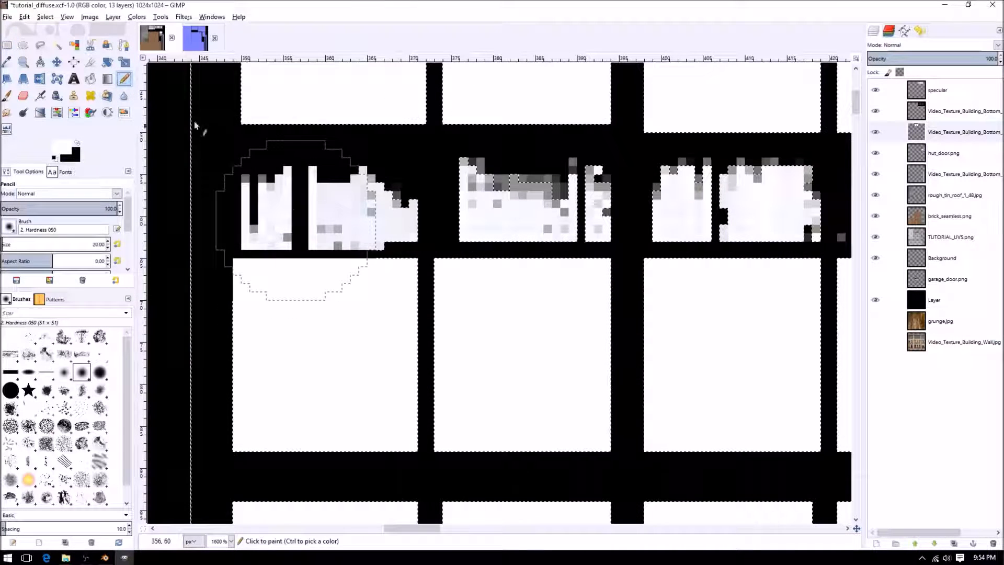
{"action": "left_click", "coordinate": [108, 248]}
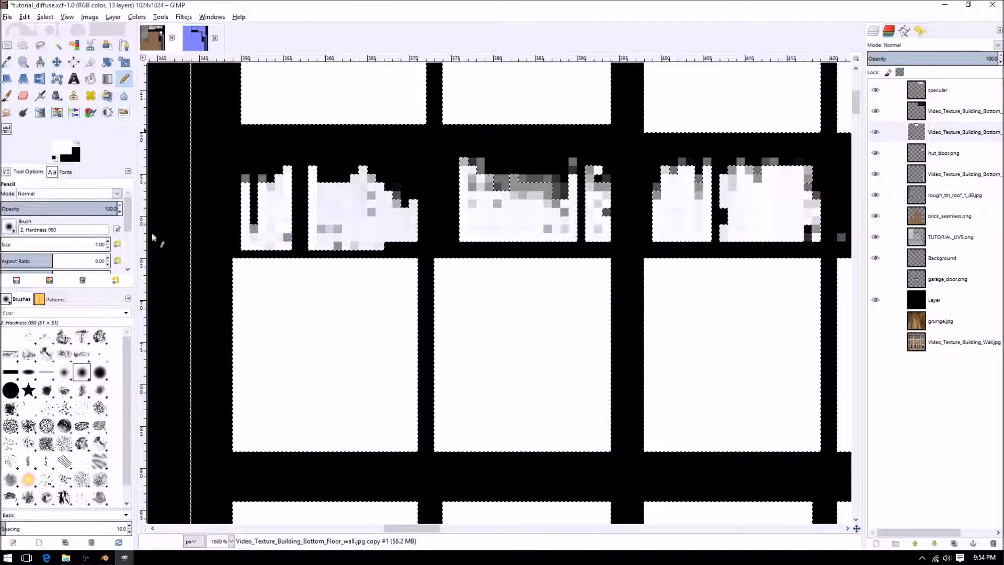
{"action": "left_click", "coordinate": [249, 179]}
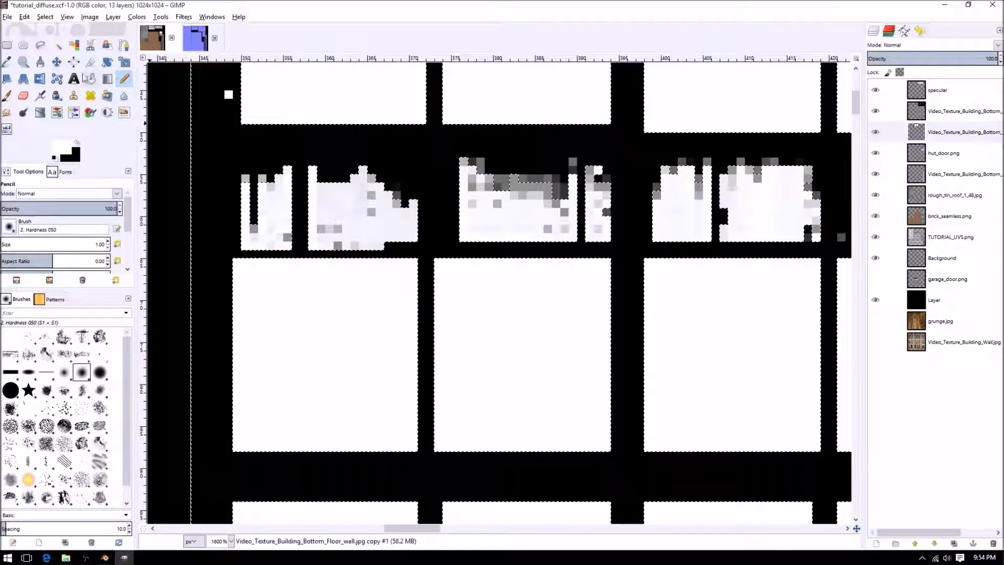
Clear the frame selection and return to the Pencil tool.
{"action": "key", "text": "r"}
{"action": "left_click", "coordinate": [225, 122]}
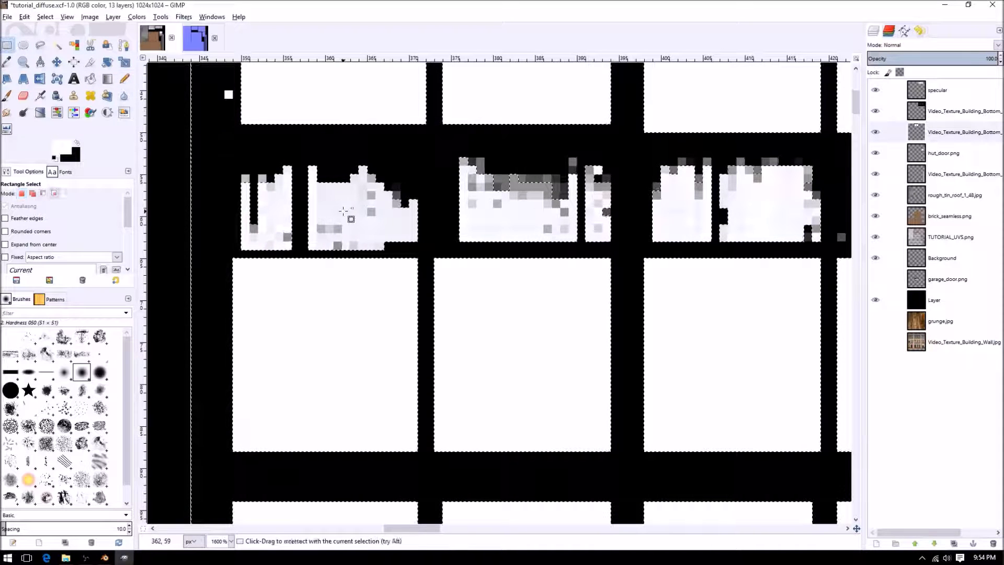
{"action": "left_click", "coordinate": [125, 80]}
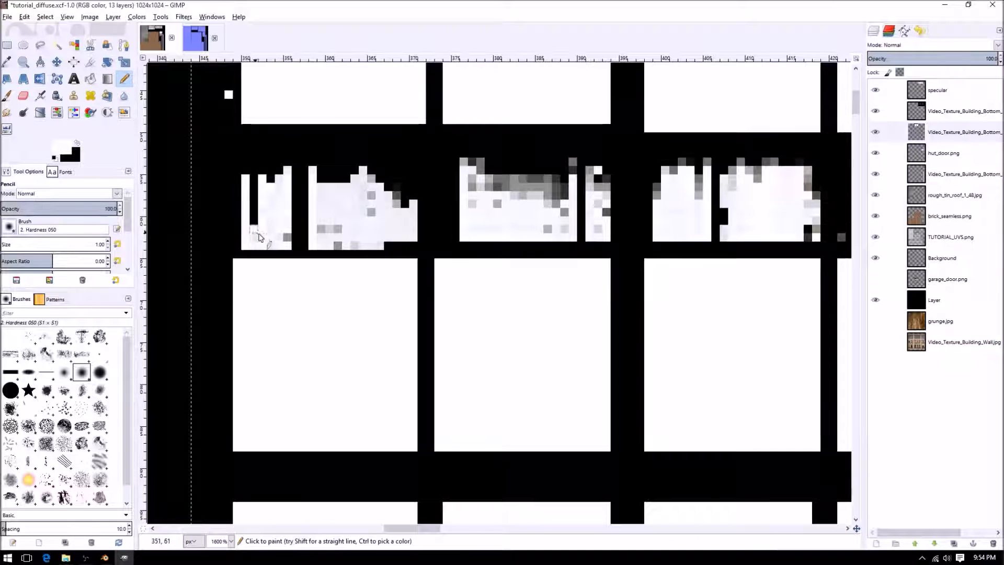
Sample the frame's black and paint over the stray white pixel beside the first section's upper pane.
{"action": "middle_click_drag", "start_coordinate": [261, 137], "coordinate": [331, 230]}
{"action": "left_click", "coordinate": [287, 197], "text": "ctrl"}
{"action": "left_click", "coordinate": [294, 200]}
{"action": "middle_click_drag", "start_coordinate": [433, 261], "coordinate": [369, 158]}
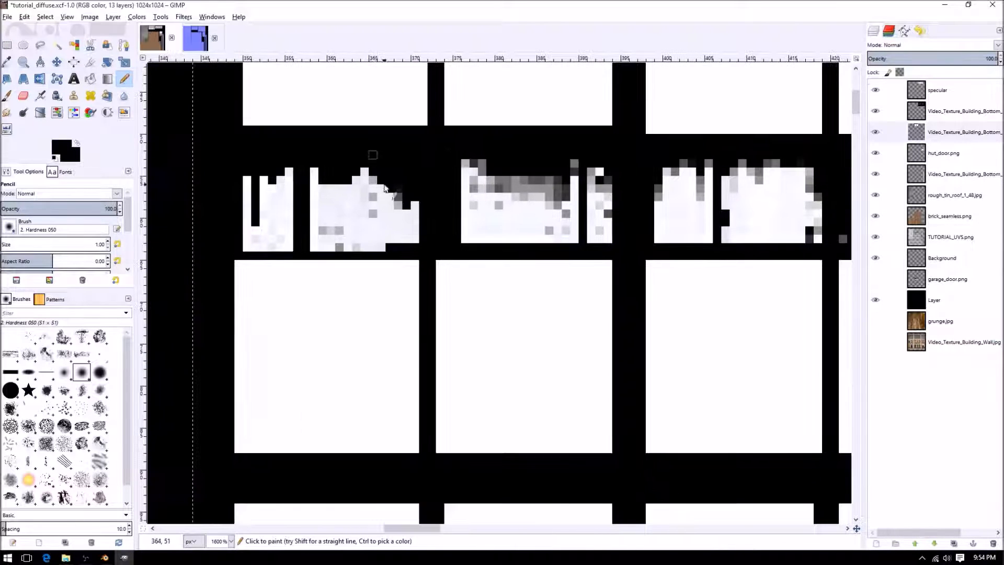
Sample the light pane color and paint over the gray pixels in the first column's small panes, including their ragged upper edges.
{"action": "left_click", "coordinate": [371, 203], "text": "ctrl"}
{"action": "left_click_drag", "start_coordinate": [370, 204], "coordinate": [373, 217]}
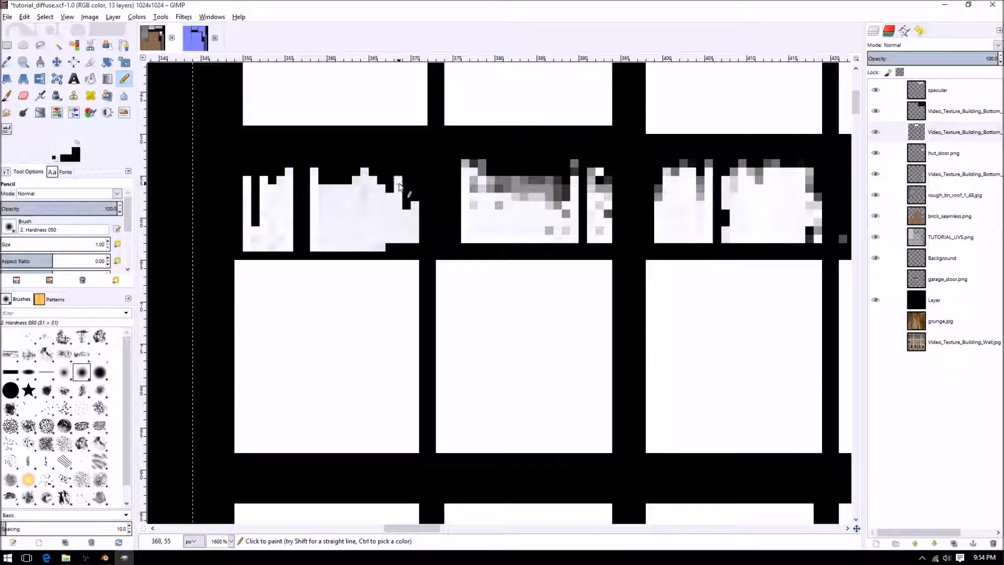
{"action": "left_click", "coordinate": [395, 183]}
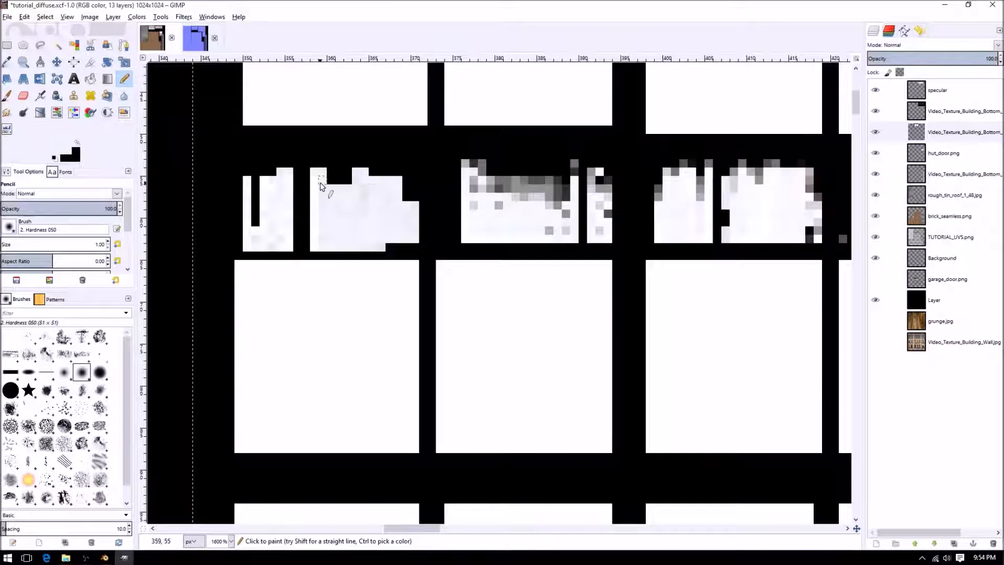
Paint over the gray pixels in the second column's wide small pane with straight light-colored Pencil lines, including along its upper edge.
{"action": "scroll", "coordinate": [320, 184], "scroll_direction": "right", "scroll_amount": 5, "text": "shift"}
{"action": "left_click_drag", "start_coordinate": [308, 168], "coordinate": [321, 168]}
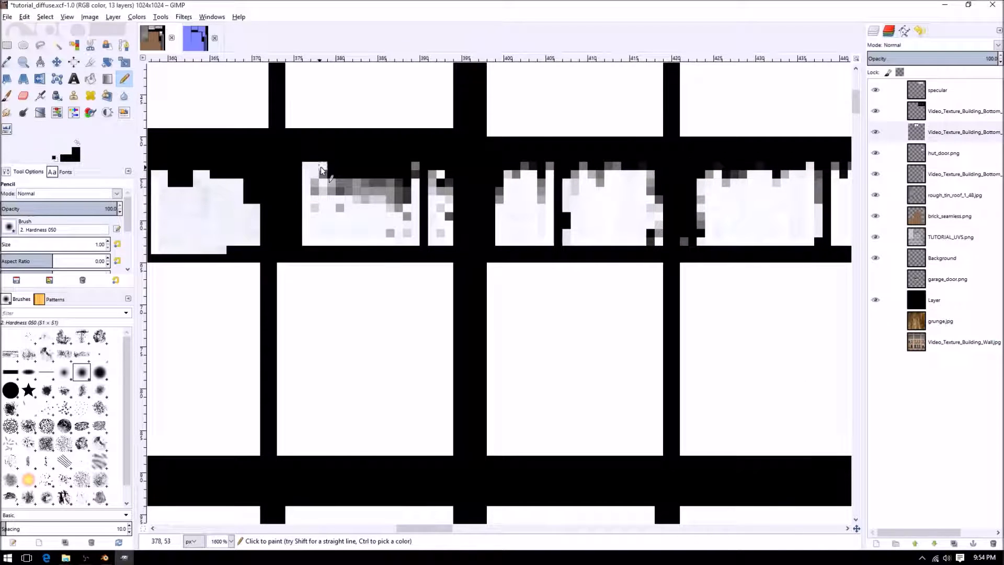
{"action": "left_click", "coordinate": [315, 183]}
{"action": "left_click", "coordinate": [405, 183], "text": "shift"}
{"action": "left_click", "coordinate": [406, 192]}
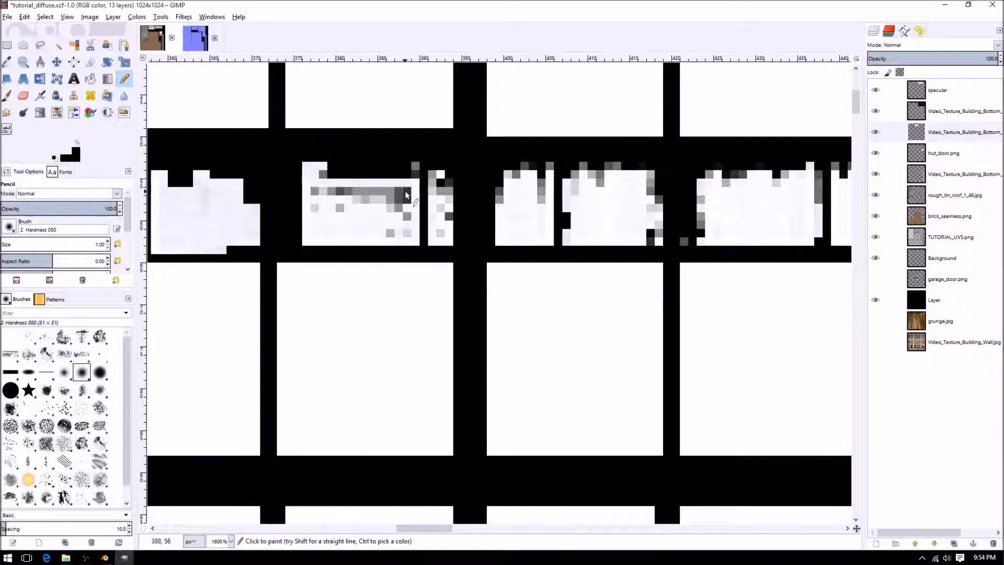
{"action": "left_click", "coordinate": [314, 191], "text": "shift"}
{"action": "left_click", "coordinate": [315, 208]}
{"action": "left_click", "coordinate": [407, 208], "text": "shift"}
{"action": "left_click", "coordinate": [407, 199]}
{"action": "left_click", "coordinate": [354, 199], "text": "shift"}
{"action": "left_click", "coordinate": [323, 174]}
{"action": "left_click", "coordinate": [407, 175], "text": "shift"}
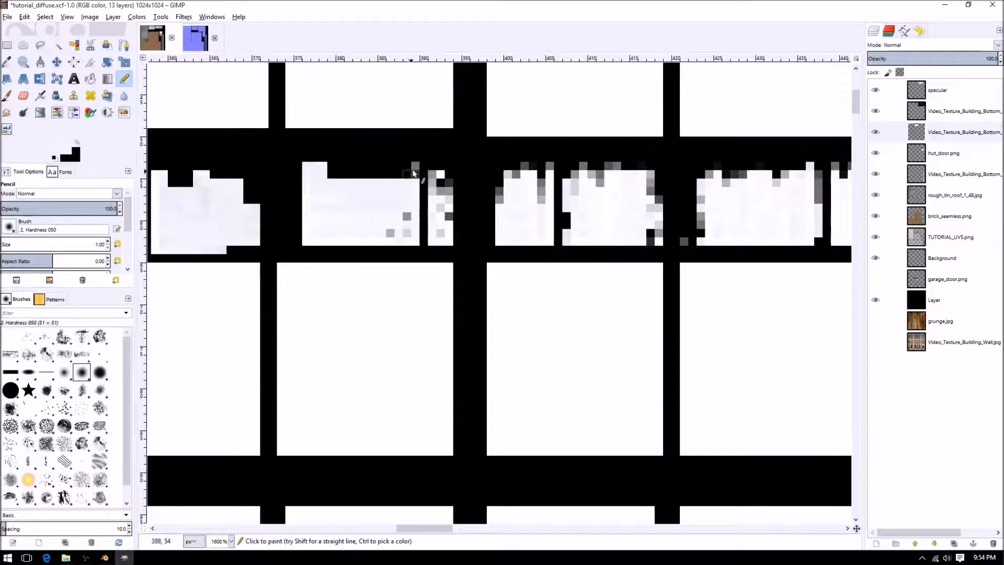
Paint over the leftover gray pixels low in the second column's wide small pane and throughout the narrow pane beside it.
{"action": "left_click", "coordinate": [407, 216]}
{"action": "left_click", "coordinate": [407, 233]}
{"action": "left_click", "coordinate": [390, 232]}
{"action": "left_click", "coordinate": [450, 217]}
{"action": "left_click", "coordinate": [442, 231]}
{"action": "left_click_drag", "start_coordinate": [443, 208], "coordinate": [443, 184]}
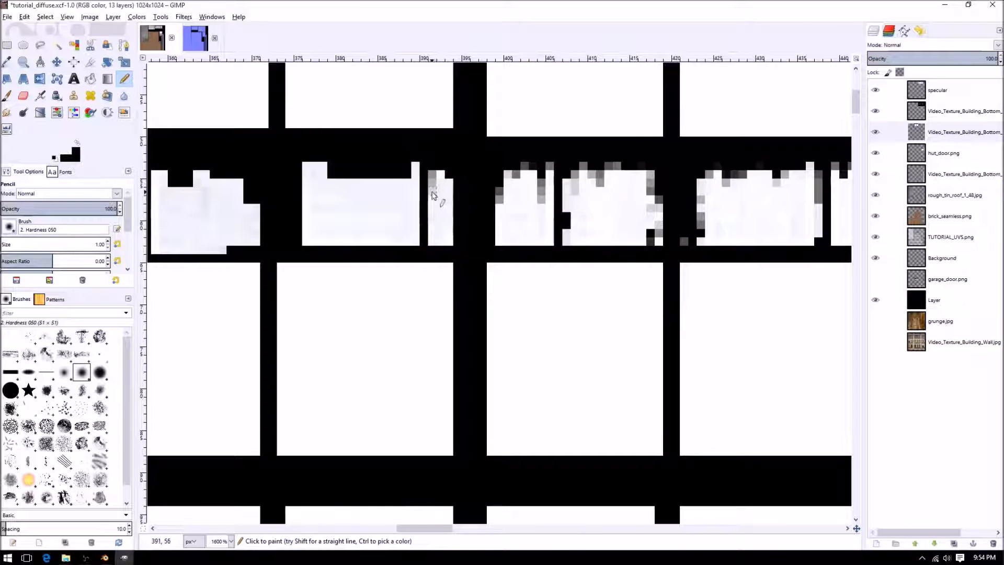
Paint the gray and dark pixels in the third column's small panes with the light color, including their ragged upper and side edges.
{"action": "left_click", "coordinate": [500, 195]}
{"action": "left_click", "coordinate": [516, 178]}
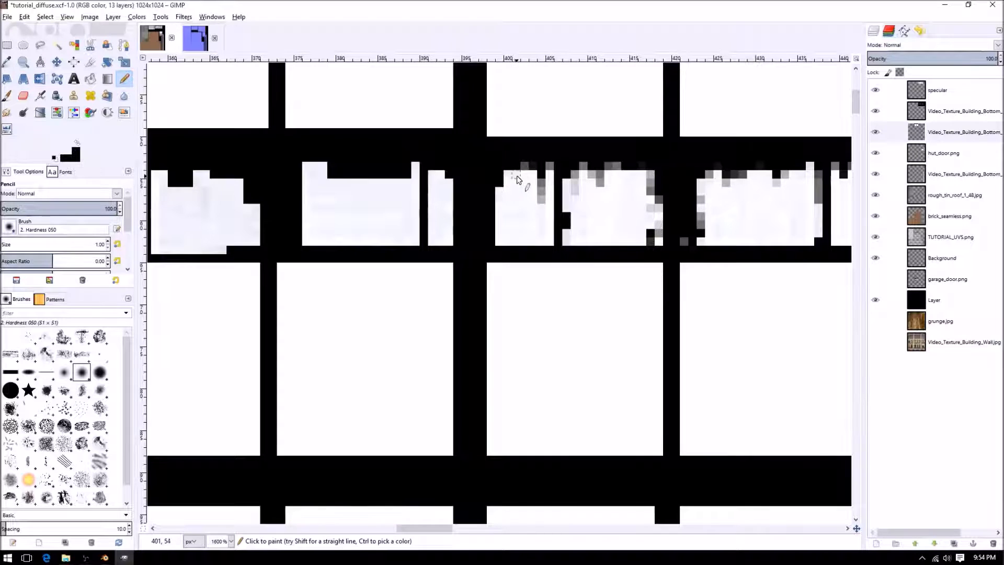
{"action": "left_click", "coordinate": [527, 166]}
{"action": "left_click", "coordinate": [549, 167], "text": "shift"}
{"action": "left_click_drag", "start_coordinate": [542, 181], "coordinate": [543, 200]}
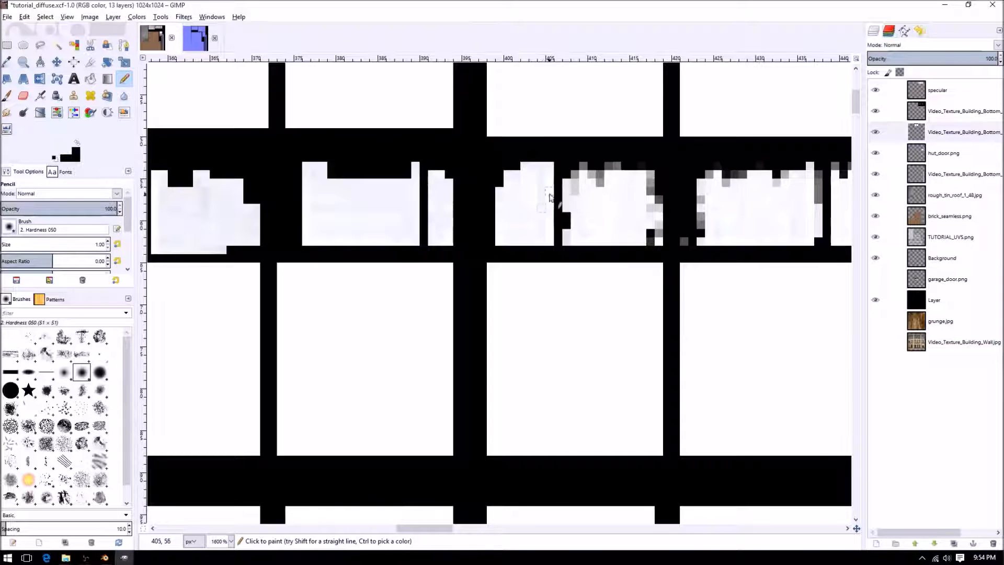
{"action": "left_click", "coordinate": [565, 219]}
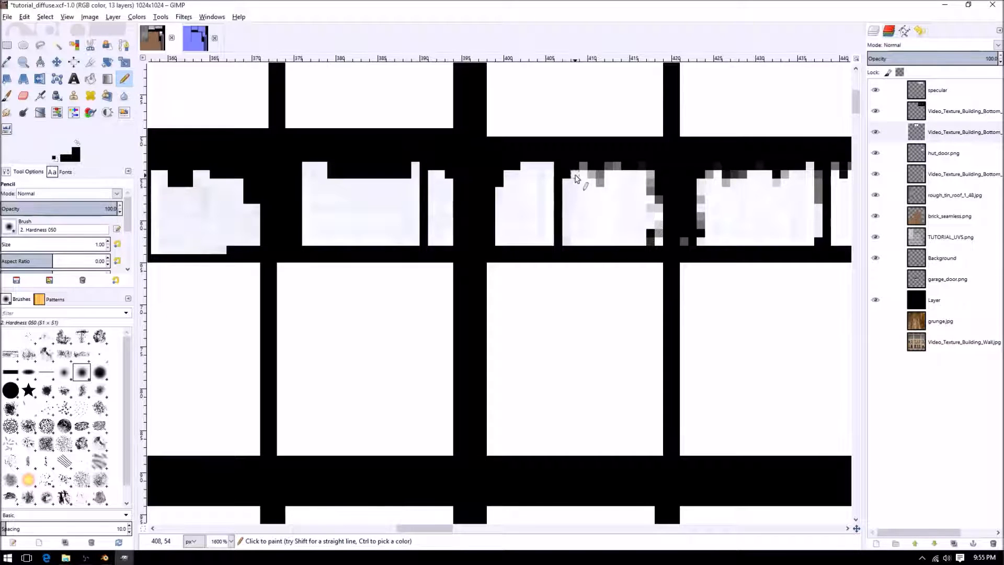
{"action": "left_click", "coordinate": [598, 180]}
{"action": "left_click_drag", "start_coordinate": [658, 205], "coordinate": [650, 237]}
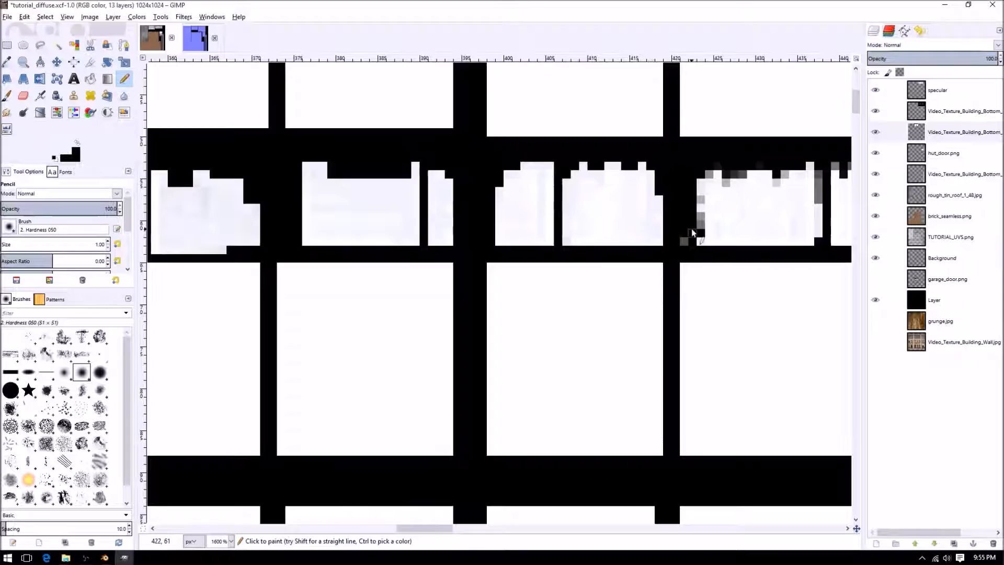
Lighten the fourth column's wide small pane along its ragged edges, and cover the stray gray pixel beside it with sampled black.
{"action": "middle_click_drag", "start_coordinate": [692, 230], "coordinate": [497, 217]}
{"action": "mouse_move", "coordinate": [517, 164]}
{"action": "left_mouse_down"}
{"action": "mouse_move", "coordinate": [505, 161]}
{"action": "mouse_move", "coordinate": [623, 162]}
{"action": "mouse_move", "coordinate": [626, 196]}
{"action": "left_mouse_up"}
{"action": "left_click_drag", "start_coordinate": [508, 187], "coordinate": [508, 218]}
{"action": "left_click", "coordinate": [494, 216], "text": "ctrl"}
{"action": "left_click", "coordinate": [492, 227]}
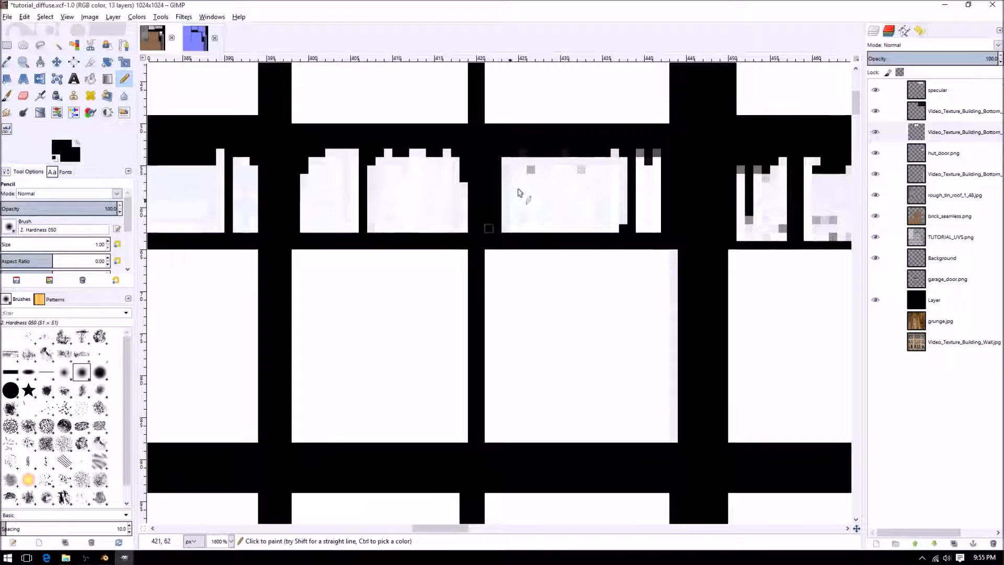
Sample the light pane color and paint over the remaining gray pixels and upper edges of the fourth column's wide and narrow small panes.
{"action": "left_click", "coordinate": [532, 164], "text": "ctrl"}
{"action": "left_click", "coordinate": [530, 169]}
{"action": "left_click_drag", "start_coordinate": [506, 153], "coordinate": [625, 153]}
{"action": "left_click", "coordinate": [580, 171]}
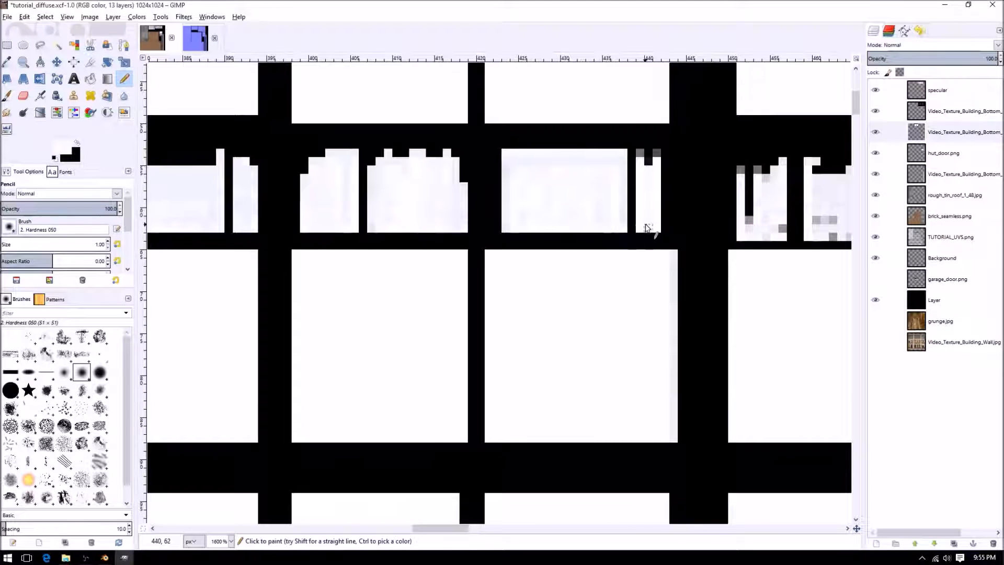
{"action": "left_click", "coordinate": [649, 162]}
{"action": "left_click", "coordinate": [656, 155]}
Paint over the gray pixels in the small panes of the second section's first column.
{"action": "scroll", "coordinate": [658, 157], "scroll_direction": "right", "scroll_amount": 3}
{"action": "left_click", "coordinate": [543, 176]}
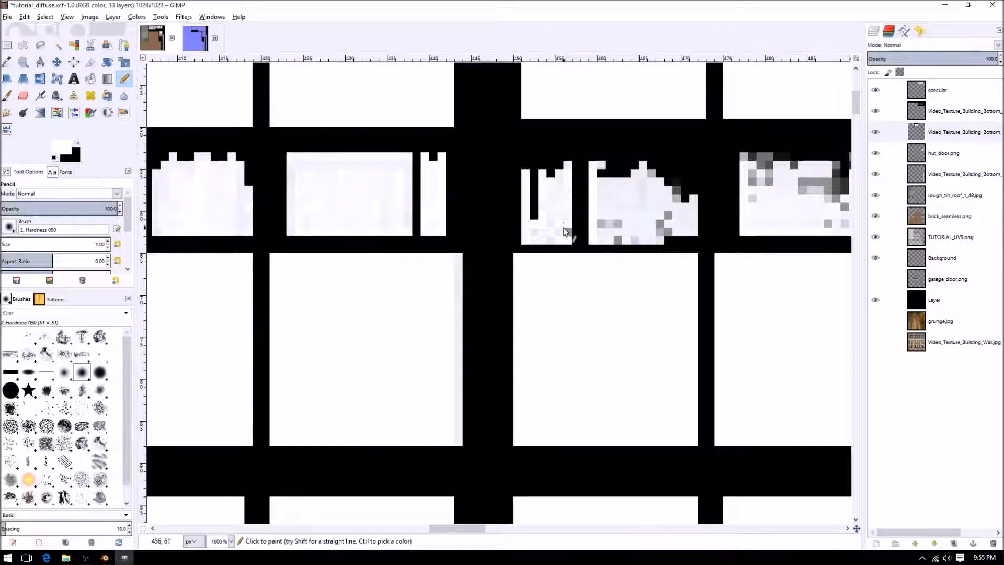
{"action": "mouse_move", "coordinate": [596, 224]}
{"action": "left_mouse_down"}
{"action": "mouse_move", "coordinate": [669, 228]}
{"action": "mouse_move", "coordinate": [676, 182]}
{"action": "mouse_move", "coordinate": [665, 187]}
{"action": "left_mouse_up"}
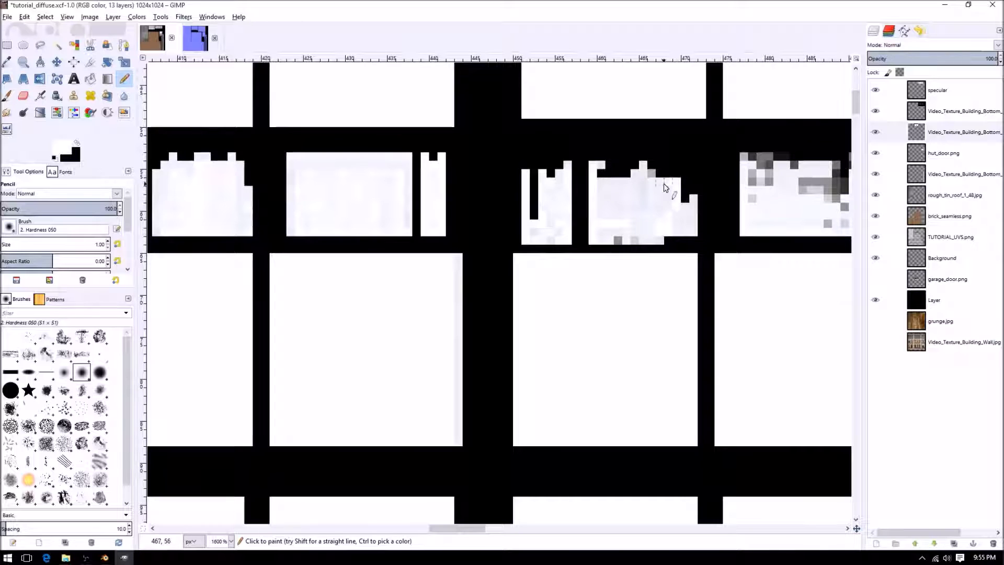
{"action": "left_click", "coordinate": [650, 173]}
{"action": "left_click", "coordinate": [602, 177]}
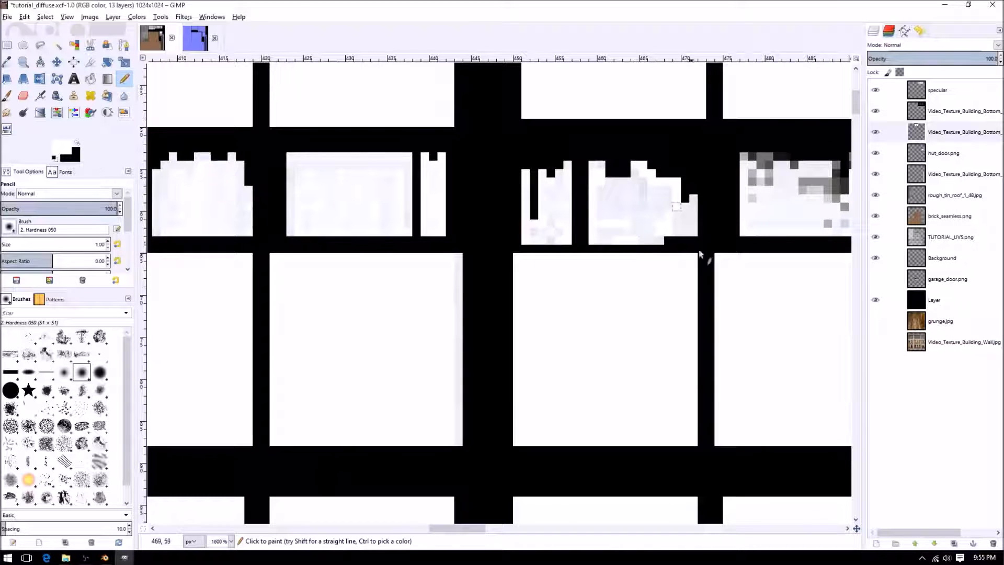
Paint over the gray pixels in the wide and narrow small panes of the second section's second column.
{"action": "scroll", "coordinate": [473, 231], "scroll_direction": "right", "scroll_amount": 5}
{"action": "left_click", "coordinate": [562, 210]}
{"action": "mouse_move", "coordinate": [576, 193]}
{"action": "left_mouse_down"}
{"action": "mouse_move", "coordinate": [570, 160]}
{"action": "mouse_move", "coordinate": [540, 179]}
{"action": "mouse_move", "coordinate": [505, 171]}
{"action": "mouse_move", "coordinate": [498, 152]}
{"action": "mouse_move", "coordinate": [529, 153]}
{"action": "left_mouse_up"}
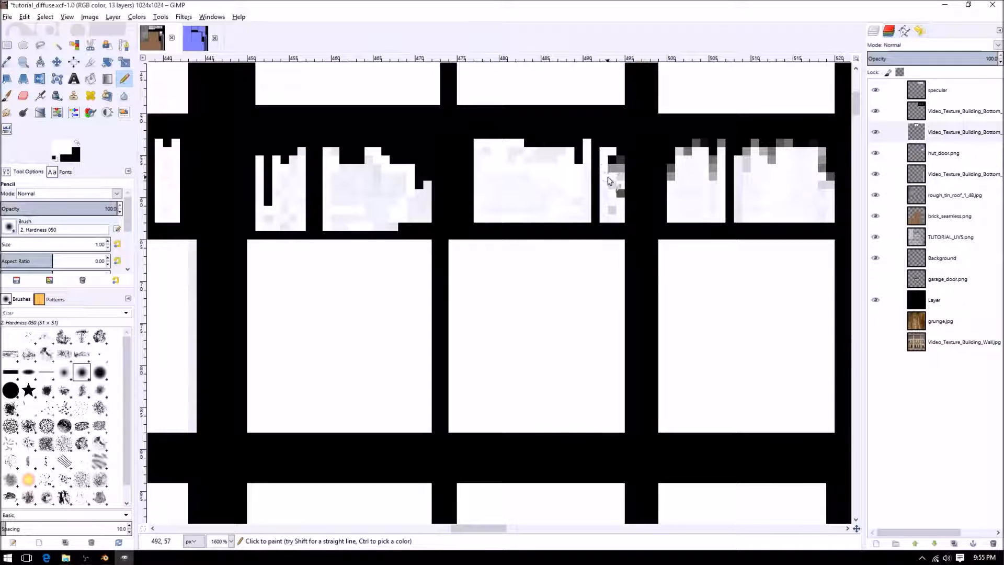
{"action": "left_click_drag", "start_coordinate": [621, 161], "coordinate": [611, 209]}
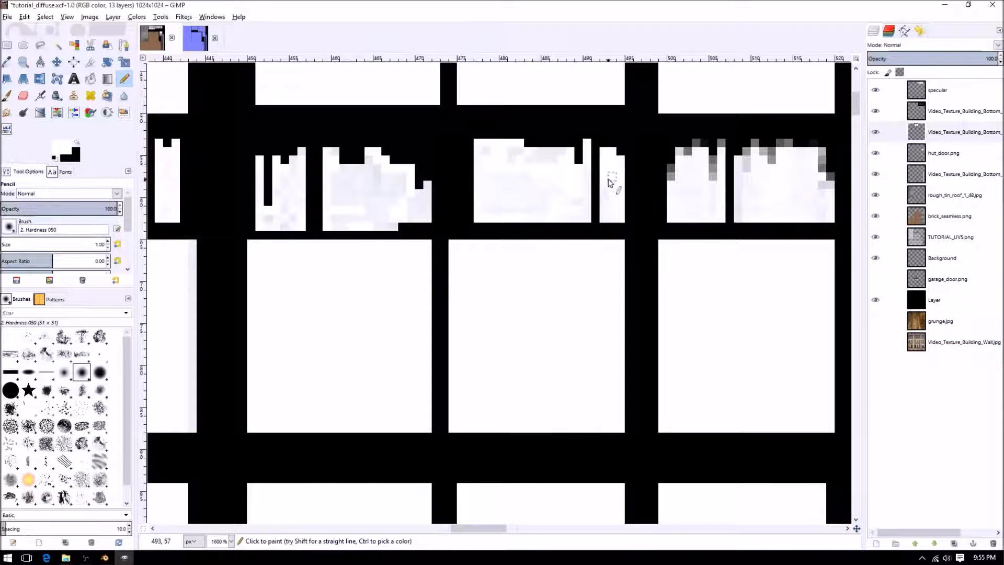
Switch the Pencil to the 1. Pixel brush at size 4.
{"action": "middle_click_drag", "start_coordinate": [639, 202], "coordinate": [533, 202]}
{"action": "scroll", "coordinate": [554, 194], "scroll_direction": "down", "scroll_amount": 2, "text": "ctrl"}
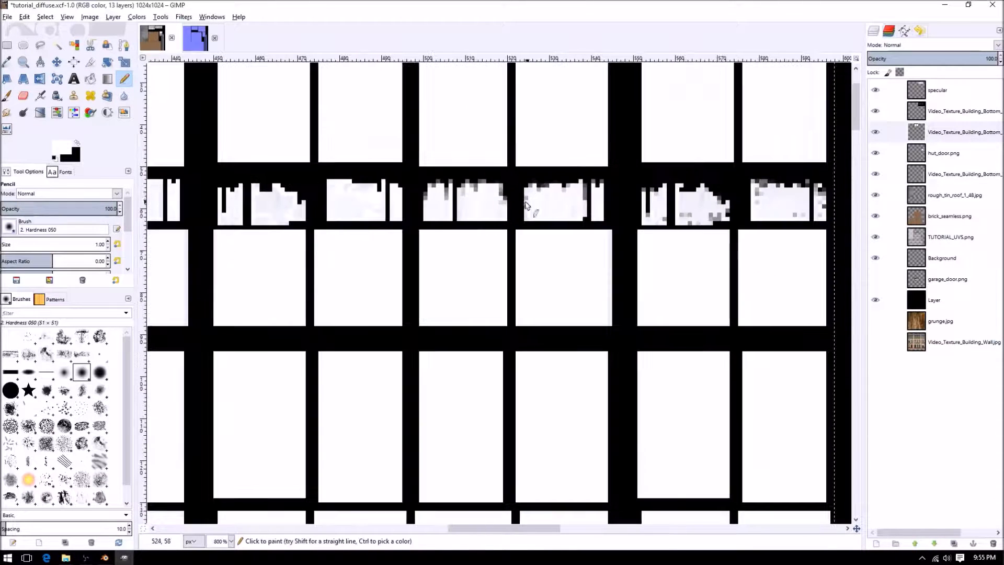
{"action": "scroll", "coordinate": [440, 212], "scroll_direction": "up", "scroll_amount": 2, "text": "ctrl"}
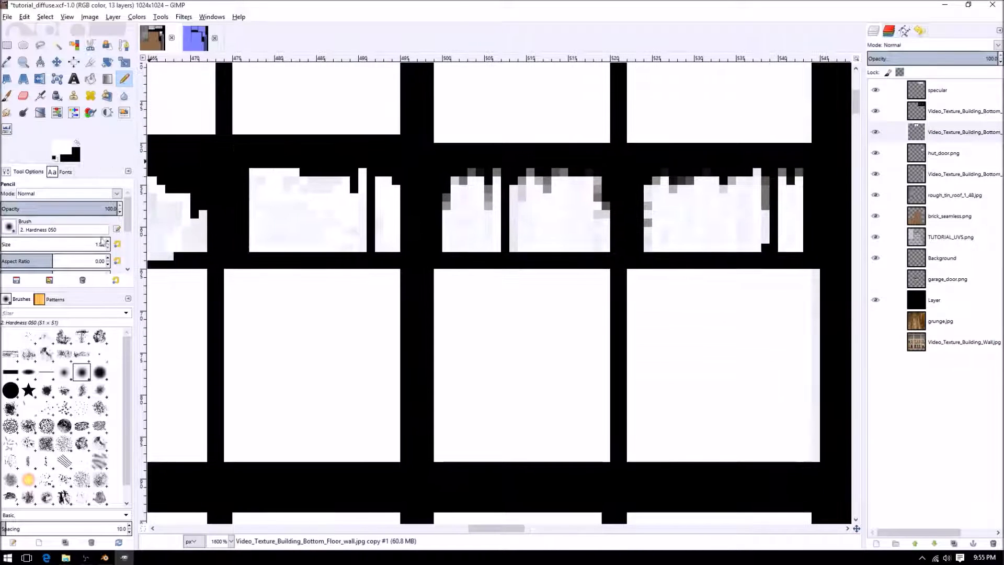
{"action": "double_click", "coordinate": [107, 242]}
{"action": "scroll", "coordinate": [466, 206], "scroll_direction": "up", "scroll_amount": 2}
{"action": "scroll", "coordinate": [466, 206], "scroll_direction": "down", "scroll_amount": 2}
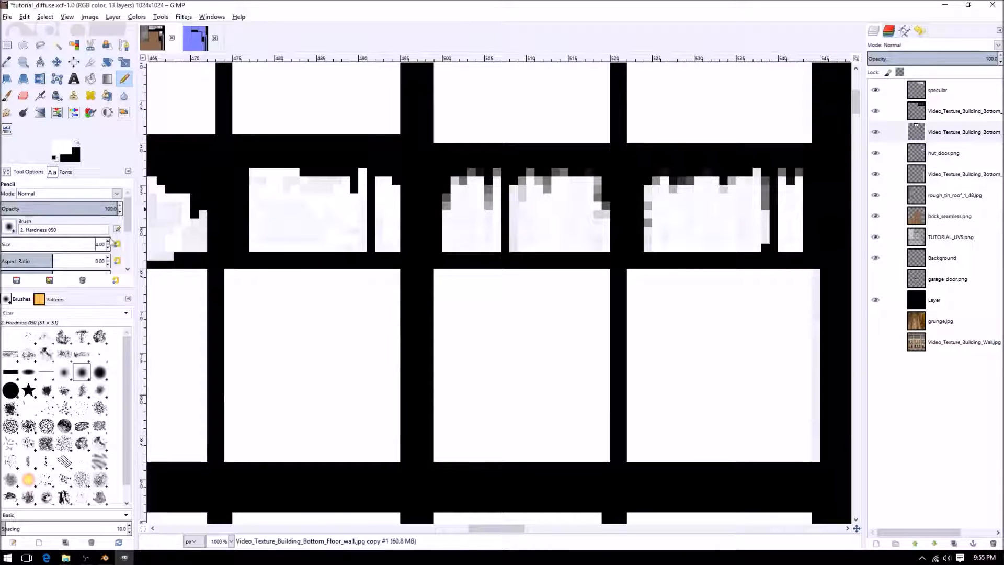
{"action": "left_click", "coordinate": [99, 354]}
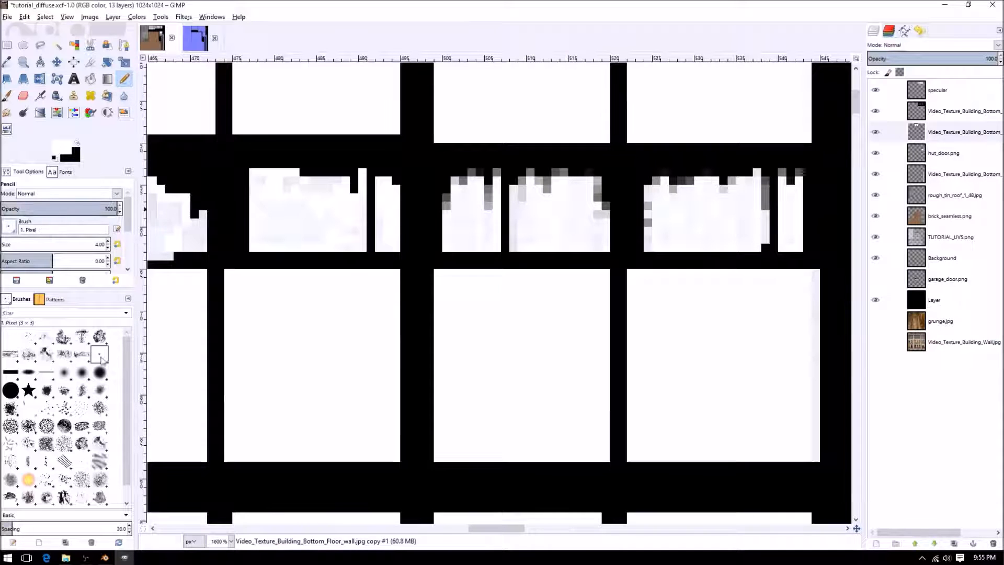
{"action": "scroll", "coordinate": [450, 229], "scroll_direction": "up", "scroll_amount": 2}
{"action": "scroll", "coordinate": [450, 229], "scroll_direction": "down", "scroll_amount": 2}
Paint over the gray pixels in the small panes of the second section's third and fourth columns.
{"action": "mouse_move", "coordinate": [457, 208]}
{"action": "left_mouse_down"}
{"action": "mouse_move", "coordinate": [489, 193]}
{"action": "mouse_move", "coordinate": [486, 204]}
{"action": "mouse_move", "coordinate": [486, 178]}
{"action": "mouse_move", "coordinate": [473, 172]}
{"action": "mouse_move", "coordinate": [533, 192]}
{"action": "mouse_move", "coordinate": [601, 191]}
{"action": "mouse_move", "coordinate": [601, 215]}
{"action": "mouse_move", "coordinate": [665, 191]}
{"action": "mouse_move", "coordinate": [724, 190]}
{"action": "mouse_move", "coordinate": [688, 178]}
{"action": "left_mouse_up"}
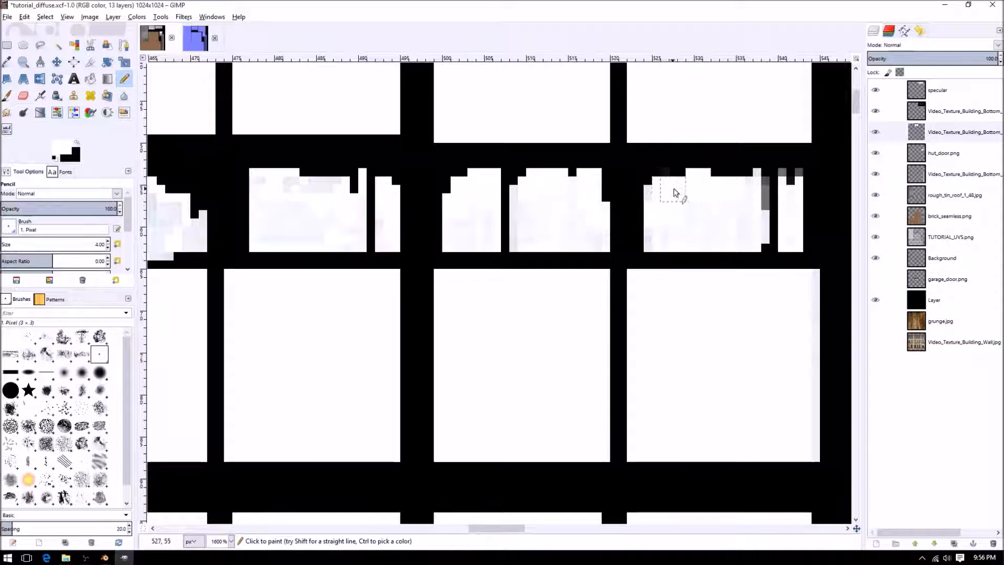
{"action": "left_click", "coordinate": [675, 182]}
{"action": "mouse_move", "coordinate": [752, 191]}
{"action": "left_mouse_down"}
{"action": "mouse_move", "coordinate": [757, 206]}
{"action": "mouse_move", "coordinate": [782, 206]}
{"action": "mouse_move", "coordinate": [793, 184]}
{"action": "mouse_move", "coordinate": [768, 240]}
{"action": "left_mouse_up"}
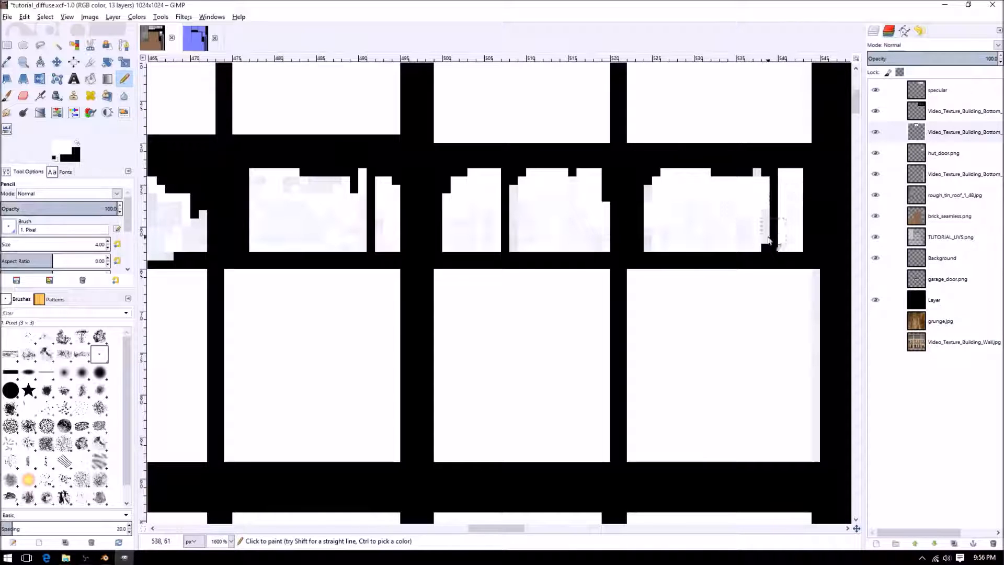
Paint over most of the gray pixels in the small panes of the third section's first column.
{"action": "scroll", "coordinate": [769, 240], "scroll_direction": "up", "scroll_amount": 3, "text": "ctrl"}
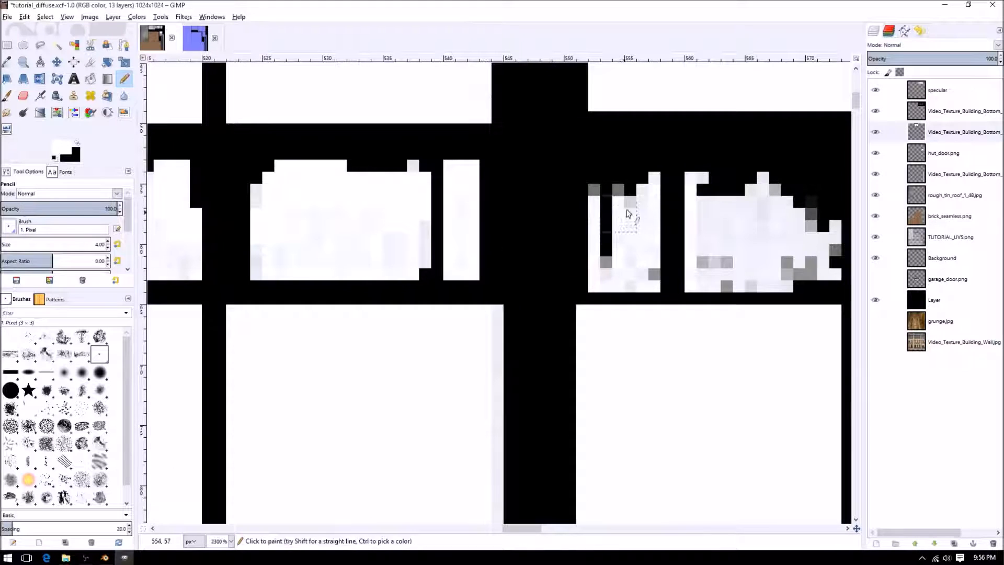
{"action": "left_click_drag", "start_coordinate": [628, 213], "coordinate": [637, 209]}
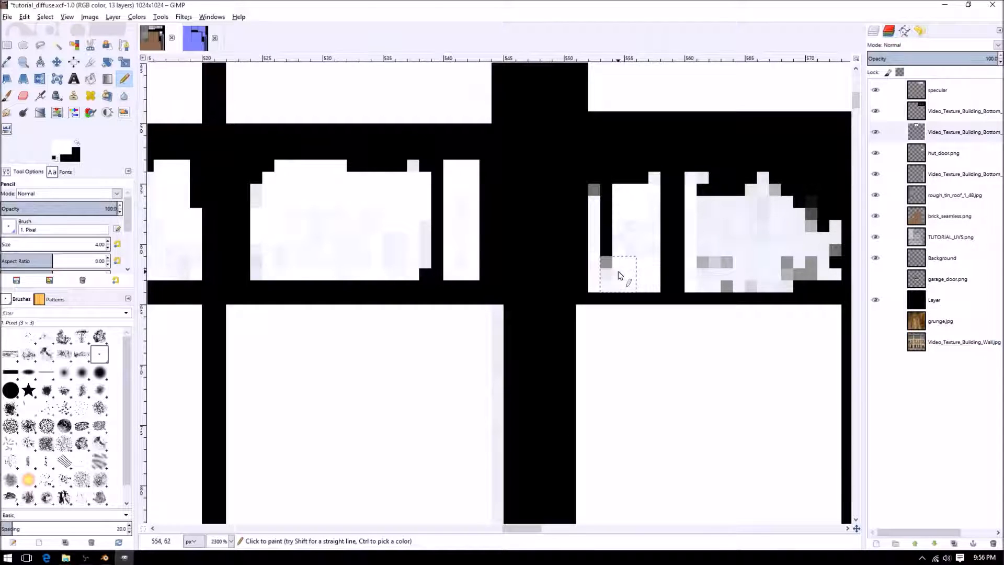
{"action": "mouse_move", "coordinate": [717, 268]}
{"action": "left_mouse_down"}
{"action": "mouse_move", "coordinate": [724, 280]}
{"action": "mouse_move", "coordinate": [774, 273]}
{"action": "mouse_move", "coordinate": [816, 246]}
{"action": "mouse_move", "coordinate": [760, 201]}
{"action": "left_mouse_up"}
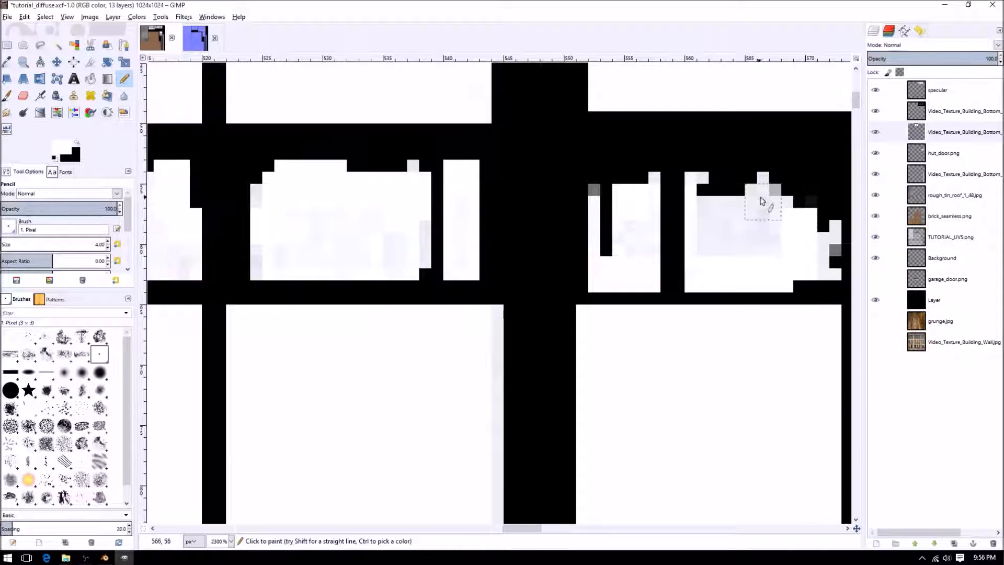
Lighten the last column's small panes, redoing the narrow one within its frame, and clean the previous column's leftover gray pixels, using size 1 for the corner pixel.
{"action": "scroll", "coordinate": [619, 246], "scroll_direction": "right", "scroll_amount": 5, "text": "shift"}
{"action": "mouse_move", "coordinate": [662, 202]}
{"action": "left_mouse_down"}
{"action": "mouse_move", "coordinate": [681, 199]}
{"action": "mouse_move", "coordinate": [637, 188]}
{"action": "mouse_move", "coordinate": [641, 222]}
{"action": "mouse_move", "coordinate": [747, 267]}
{"action": "mouse_move", "coordinate": [757, 224]}
{"action": "mouse_move", "coordinate": [755, 197]}
{"action": "mouse_move", "coordinate": [746, 201]}
{"action": "mouse_move", "coordinate": [792, 180]}
{"action": "mouse_move", "coordinate": [810, 209]}
{"action": "mouse_move", "coordinate": [809, 263]}
{"action": "left_mouse_up"}
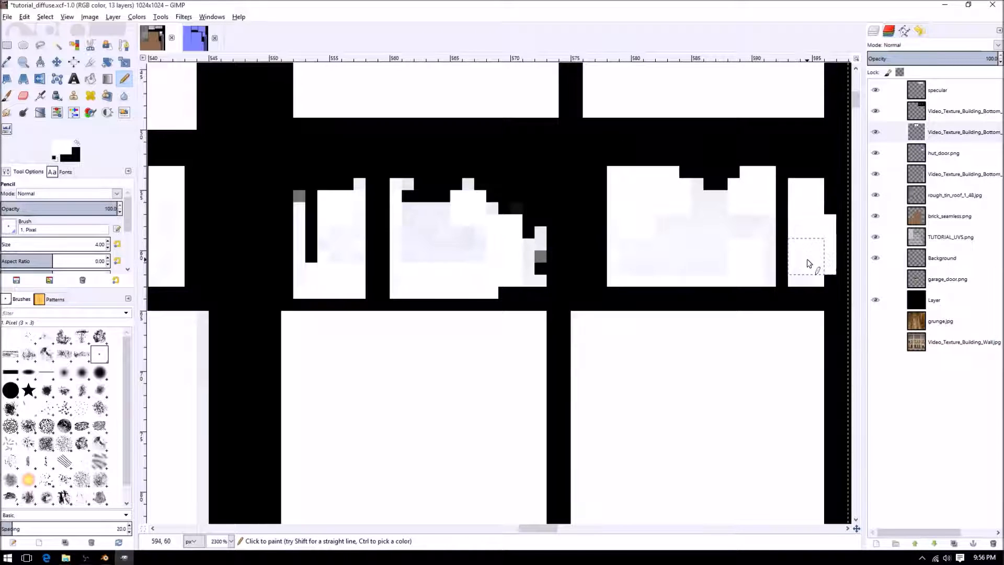
{"action": "key", "text": "ctrl+z"}
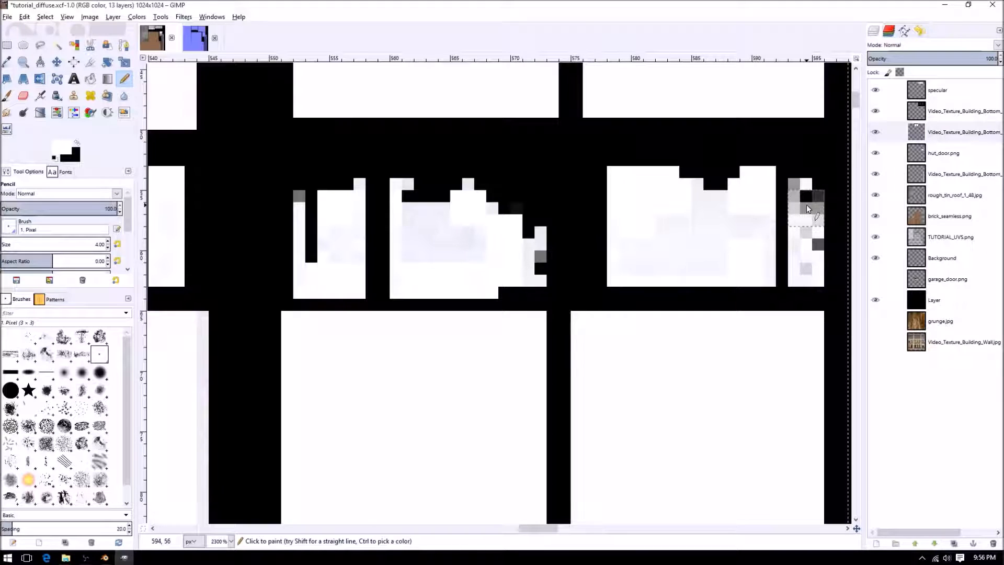
{"action": "left_click_drag", "start_coordinate": [807, 198], "coordinate": [801, 260]}
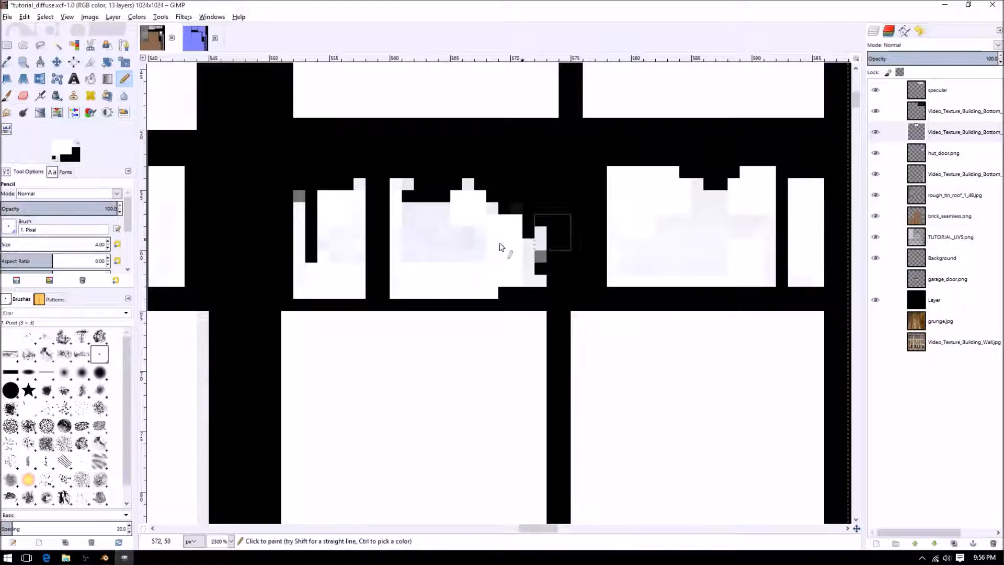
{"action": "mouse_move", "coordinate": [529, 267]}
{"action": "left_mouse_down"}
{"action": "mouse_move", "coordinate": [520, 230]}
{"action": "mouse_move", "coordinate": [511, 217]}
{"action": "mouse_move", "coordinate": [504, 227]}
{"action": "left_mouse_up"}
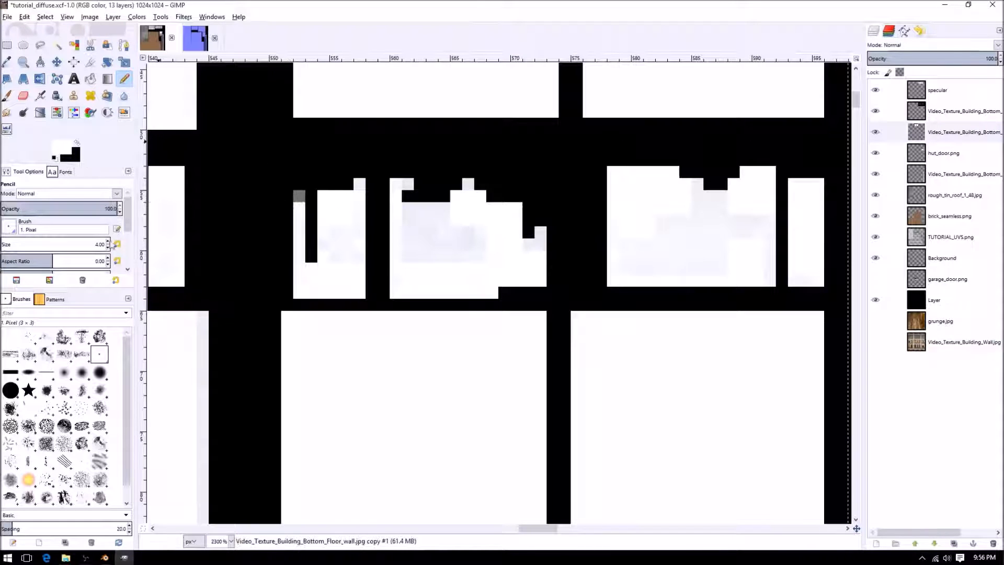
{"action": "left_click", "coordinate": [300, 196]}
Examine the cleaned window panes and the rest of the texture for other glass areas that need treatment.
{"action": "middle_click_drag", "start_coordinate": [556, 241], "coordinate": [362, 226]}
{"action": "scroll", "coordinate": [395, 225], "scroll_direction": "down", "scroll_amount": 6, "text": "ctrl"}
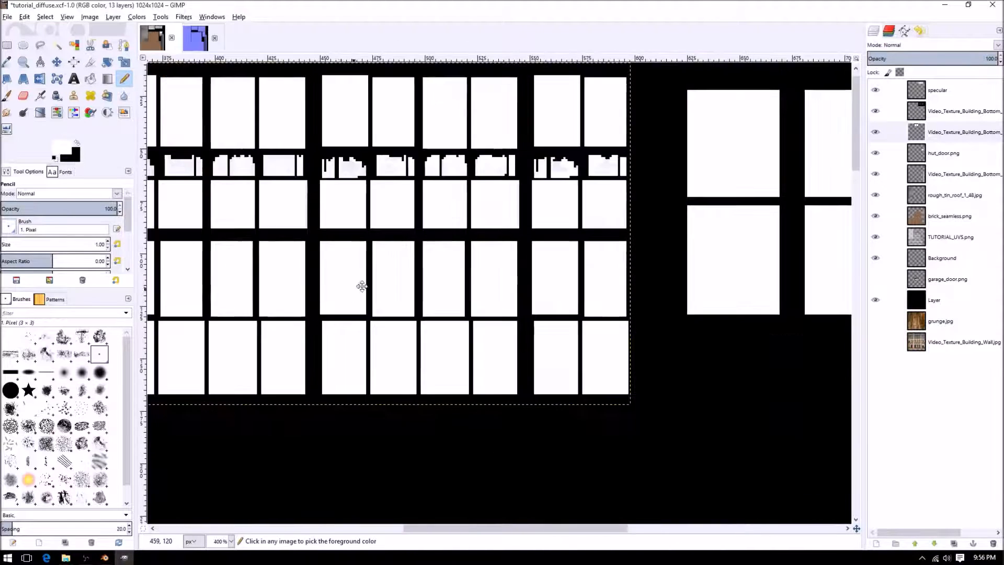
{"action": "middle_click_drag", "start_coordinate": [363, 286], "coordinate": [585, 298]}
{"action": "mouse_move", "coordinate": [505, 202]}
{"action": "middle_mouse_down"}
{"action": "mouse_move", "coordinate": [432, 258]}
{"action": "mouse_move", "coordinate": [403, 343]}
{"action": "mouse_move", "coordinate": [515, 200]}
{"action": "middle_mouse_up"}
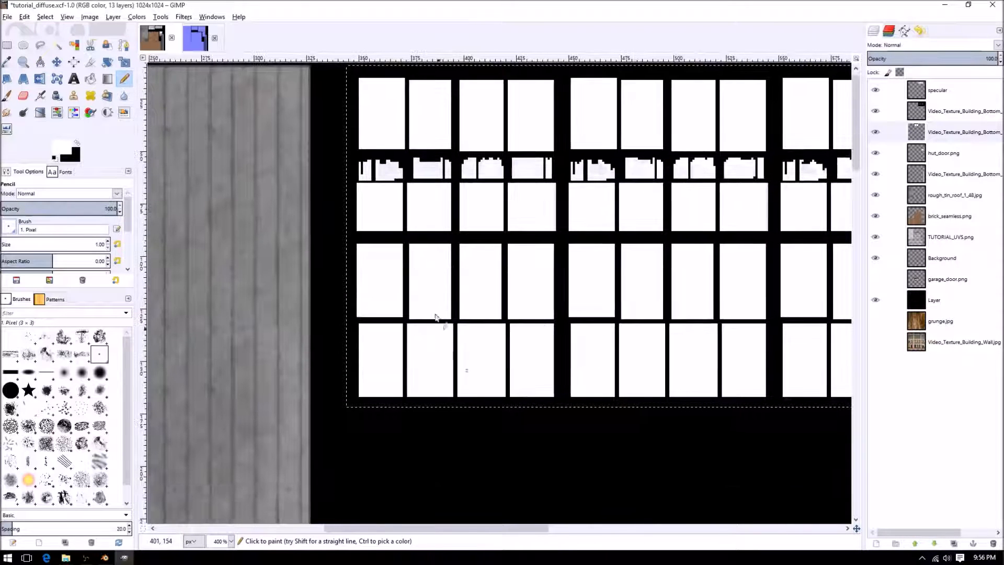
{"action": "scroll", "coordinate": [479, 321], "scroll_direction": "down", "scroll_amount": 2, "text": "ctrl"}
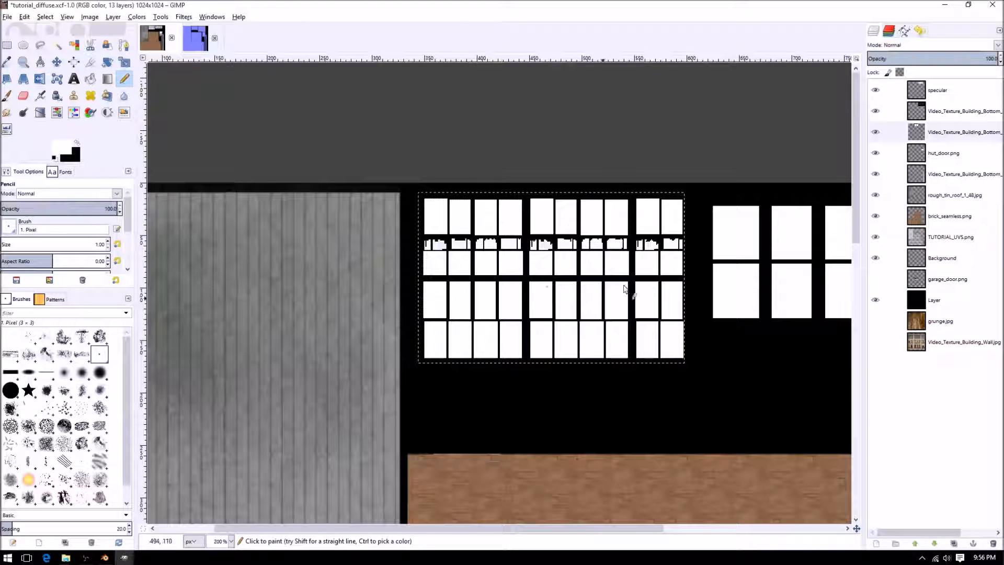
{"action": "scroll", "coordinate": [522, 337], "scroll_direction": "down", "scroll_amount": 3, "text": "ctrl"}
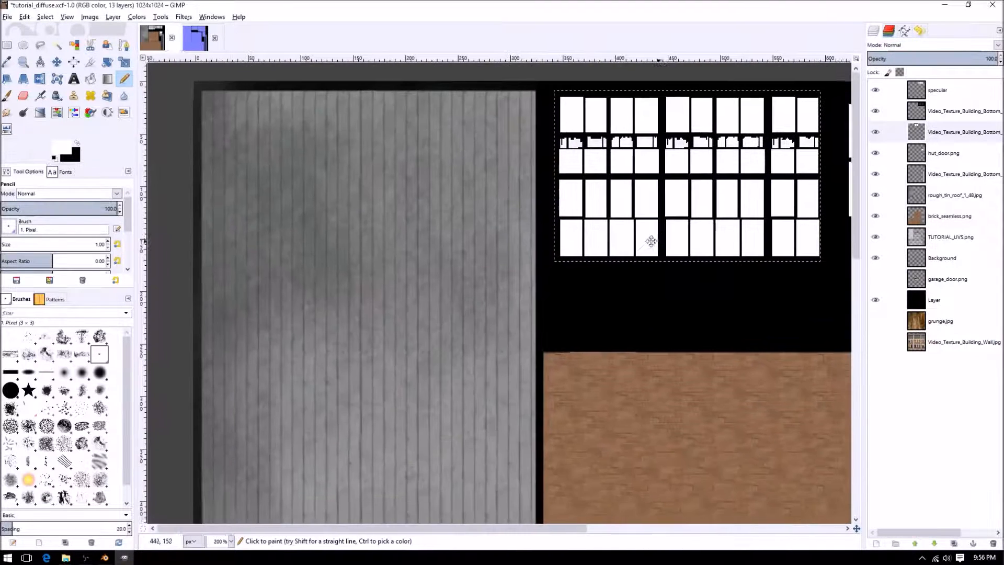
{"action": "scroll", "coordinate": [623, 422], "scroll_direction": "up", "scroll_amount": 3, "text": "ctrl"}
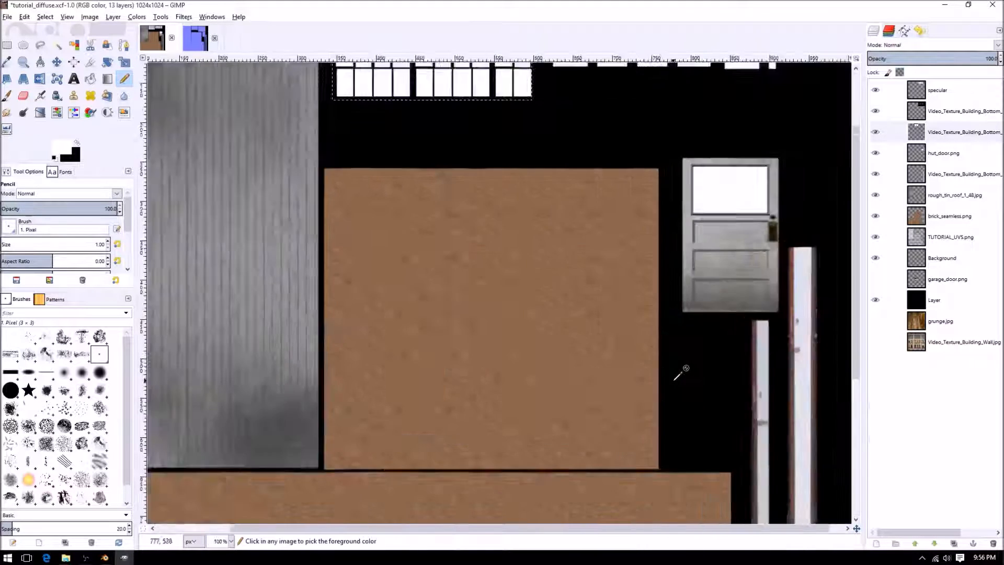
On the hut_door.png layer, select the door's white window glass by color and invert the selection.
{"action": "left_click", "coordinate": [940, 151]}
{"action": "scroll", "coordinate": [720, 174], "scroll_direction": "up", "scroll_amount": 4, "text": "ctrl"}
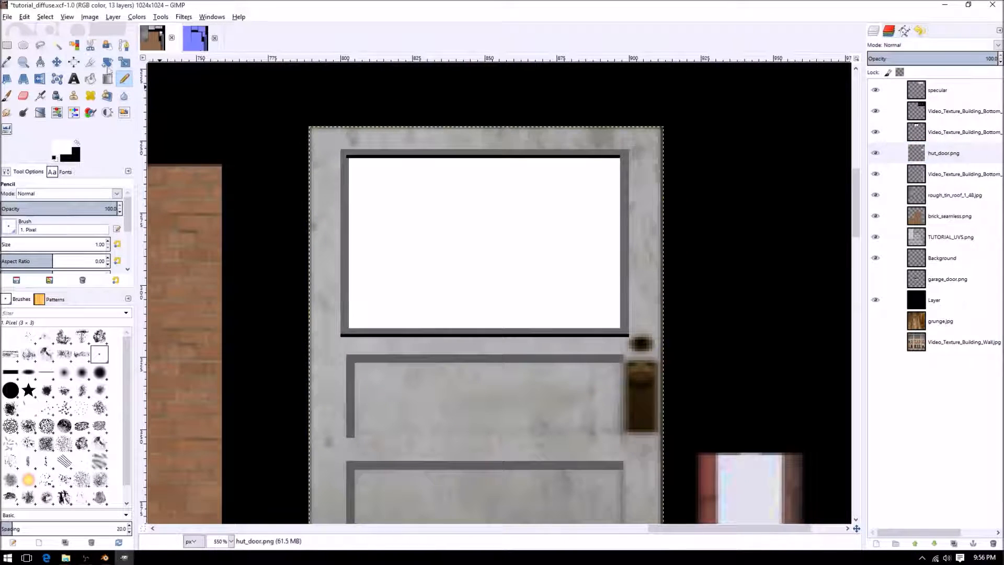
{"action": "left_click", "coordinate": [74, 45]}
{"action": "left_click", "coordinate": [397, 209]}
{"action": "key", "text": "ctrl+i"}
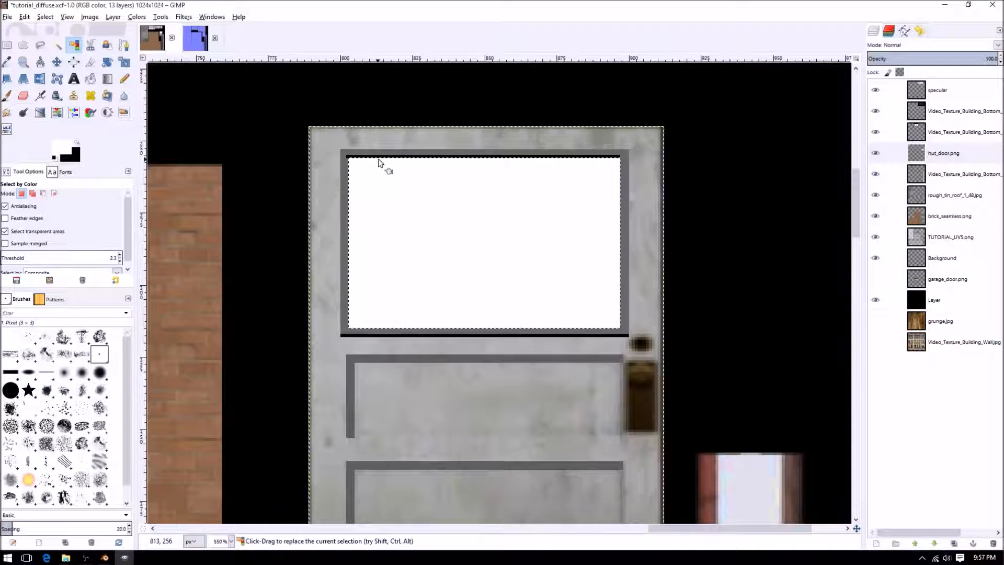
Fill the inverted selection around the glass on the hut_door.png layer with the black background color.
{"action": "key", "text": "ctrl+period"}
{"action": "scroll", "coordinate": [460, 270], "scroll_direction": "down", "scroll_amount": 2, "text": "ctrl"}
{"action": "scroll", "coordinate": [486, 297], "scroll_direction": "down", "scroll_amount": 7, "text": "ctrl"}
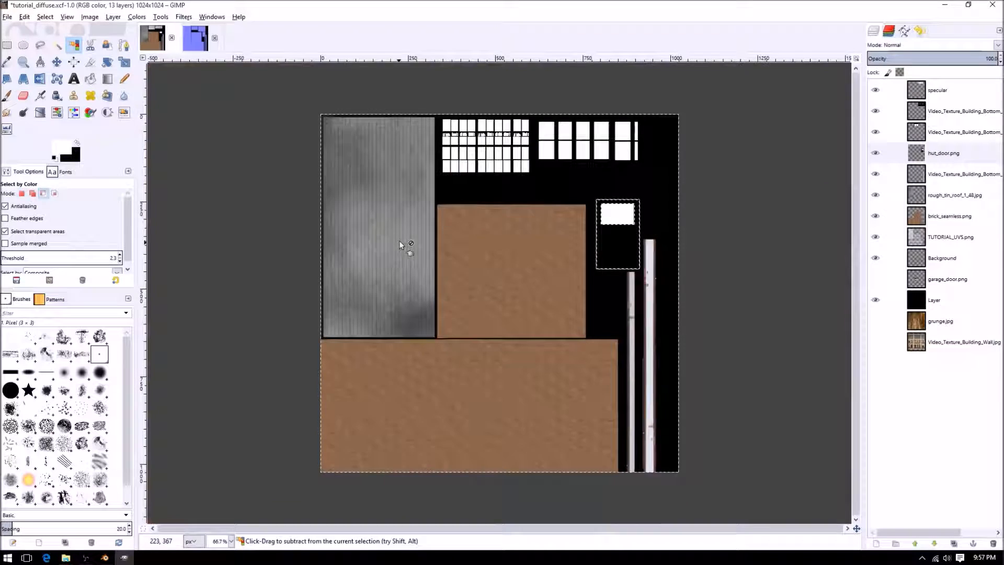
{"action": "middle_click_drag", "start_coordinate": [400, 242], "coordinate": [453, 217]}
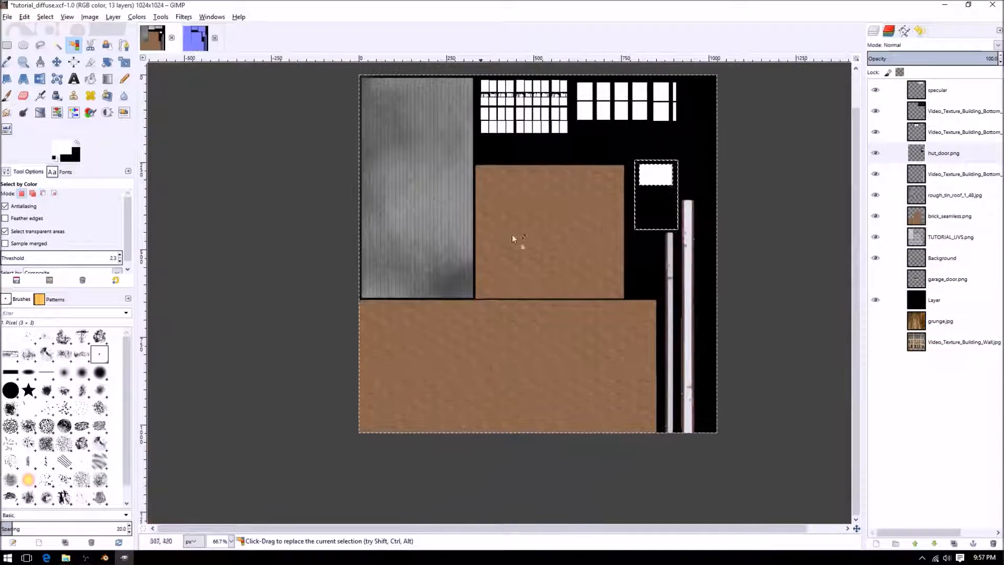
Try to fill the brick_seamless.png layer with a dark gray foreground color of value 15 and undo the fill.
{"action": "left_click", "coordinate": [949, 216]}
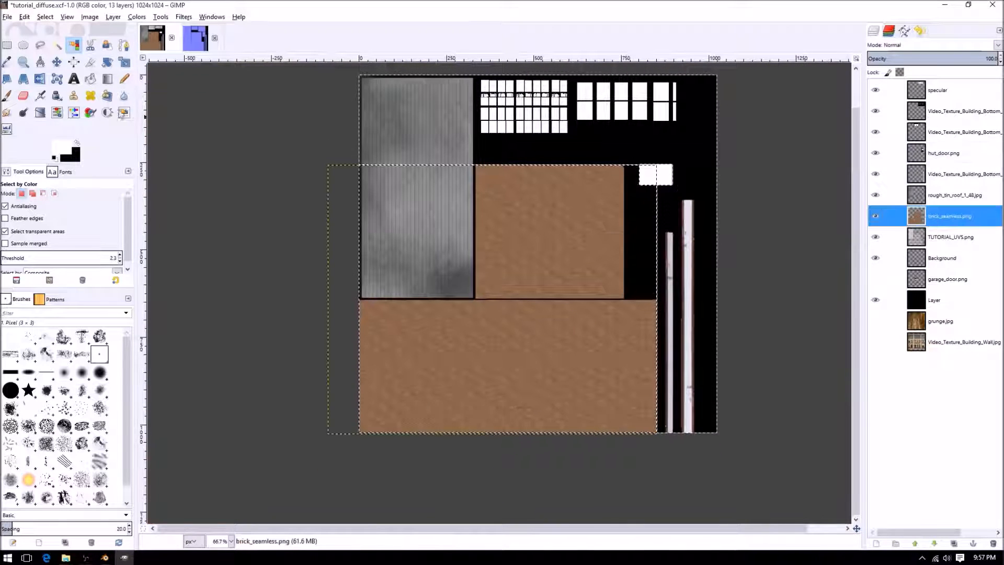
{"action": "left_click", "coordinate": [55, 154]}
{"action": "left_click", "coordinate": [61, 147]}
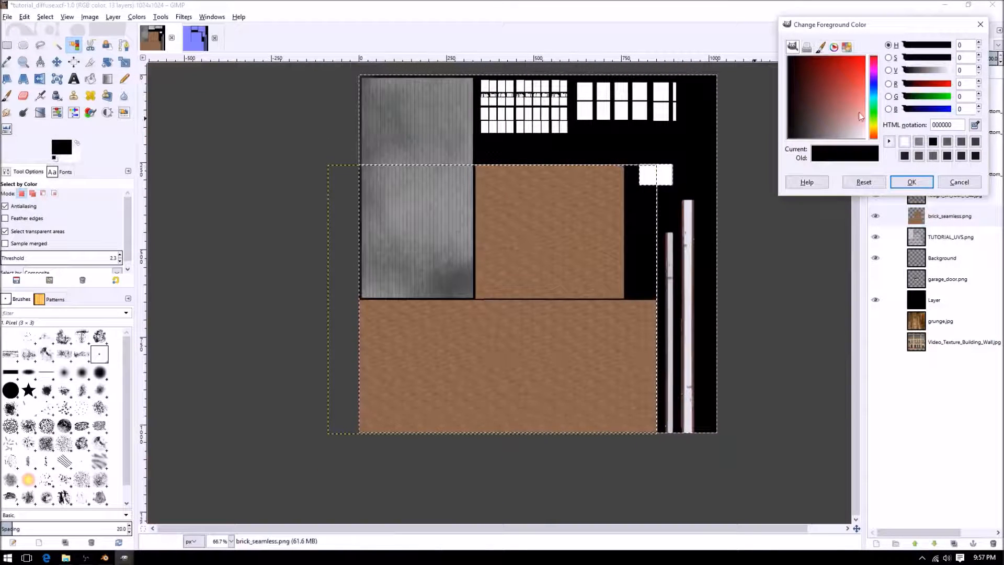
{"action": "left_click_drag", "start_coordinate": [969, 70], "coordinate": [888, 75]}
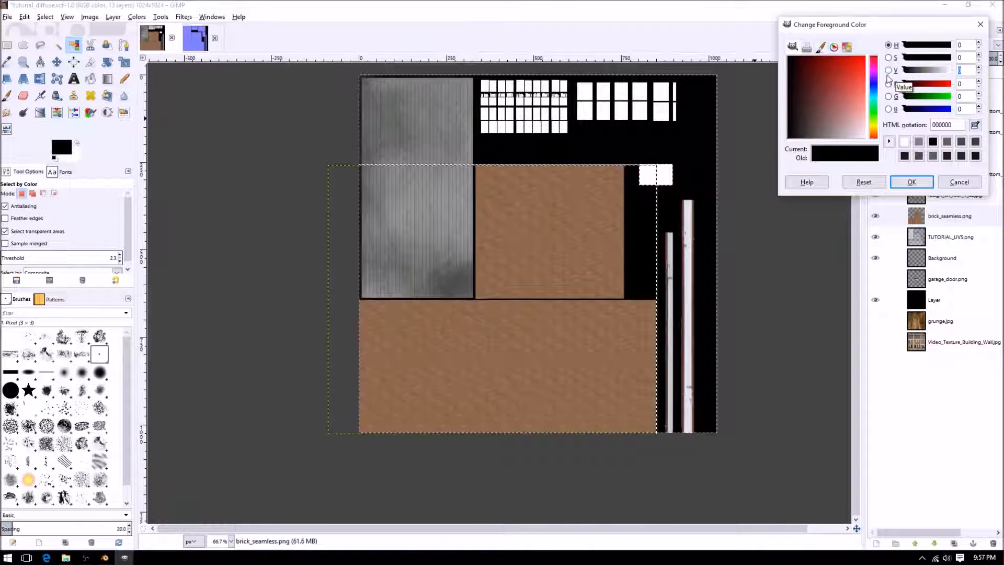
{"action": "type", "text": "15"}
{"action": "key", "text": "Return"}
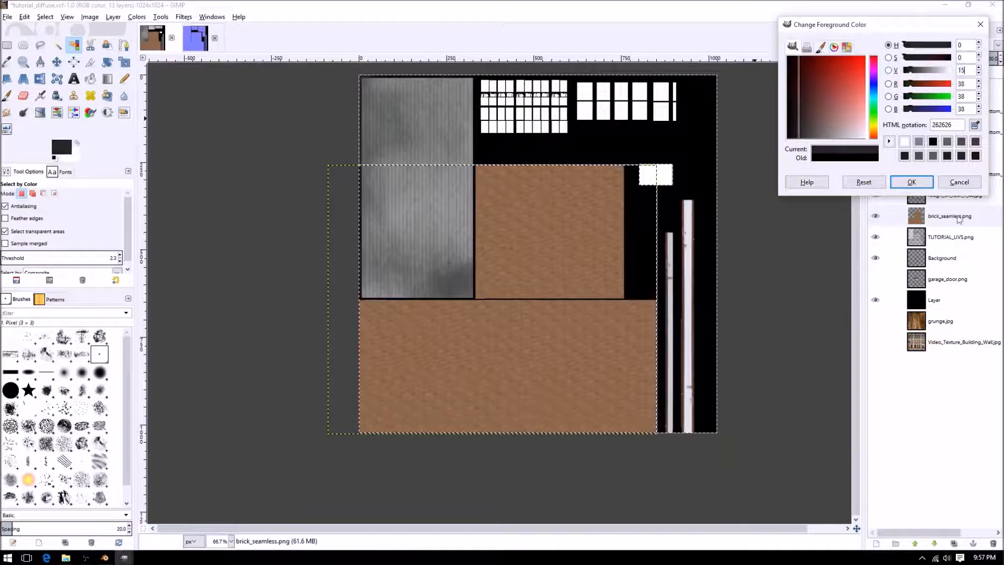
{"action": "left_click", "coordinate": [921, 183]}
{"action": "key", "text": "ctrl+comma"}
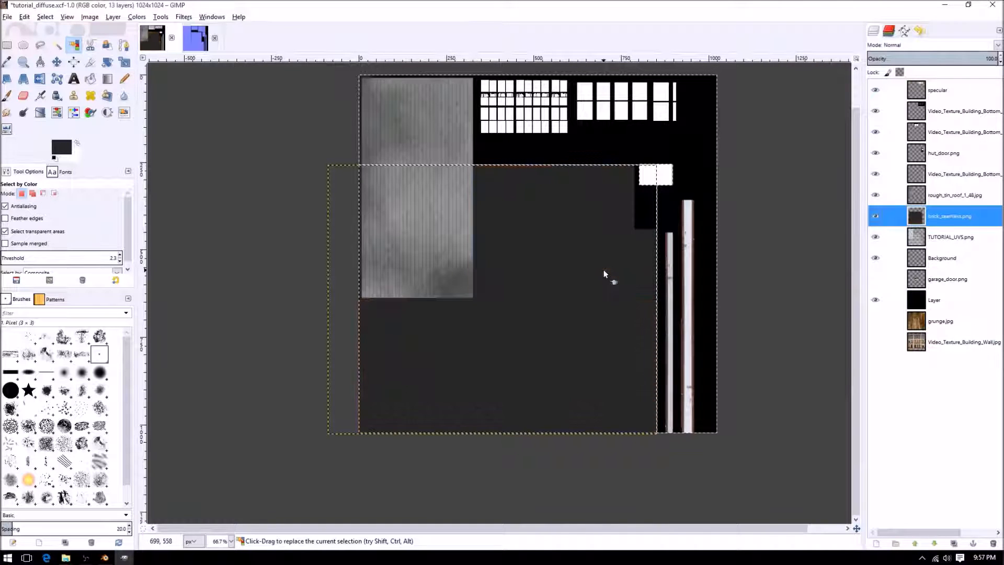
{"action": "key", "text": "ctrl+z"}
Desaturate the brick_seamless.png layer based on Luminosity.
{"action": "scroll", "coordinate": [561, 265], "scroll_direction": "up", "scroll_amount": 3, "text": "ctrl"}
{"action": "scroll", "coordinate": [559, 266], "scroll_direction": "down", "scroll_amount": 2, "text": "ctrl"}
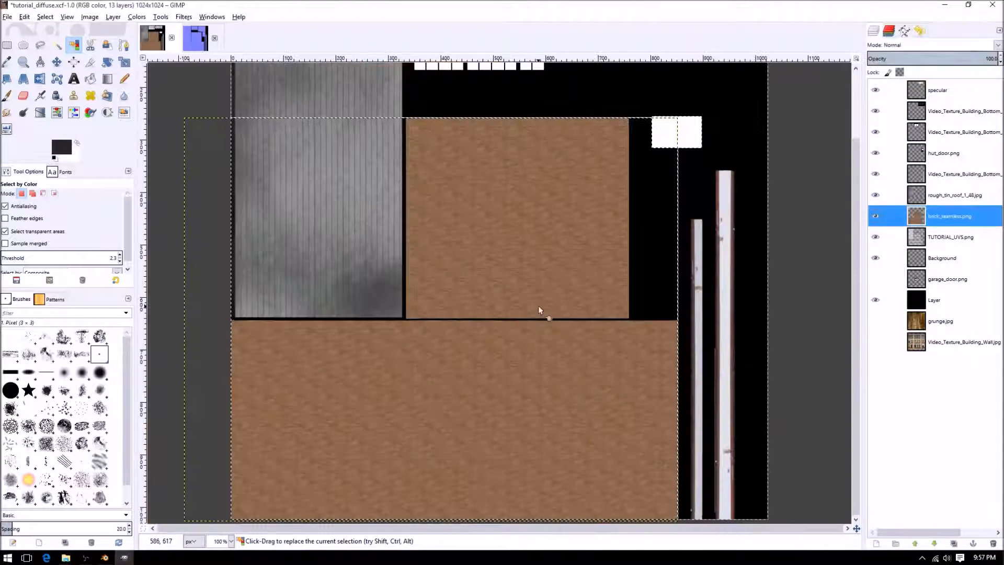
{"action": "middle_click_drag", "start_coordinate": [538, 306], "coordinate": [582, 235]}
{"action": "middle_click_drag", "start_coordinate": [403, 216], "coordinate": [419, 265]}
{"action": "left_click", "coordinate": [136, 17]}
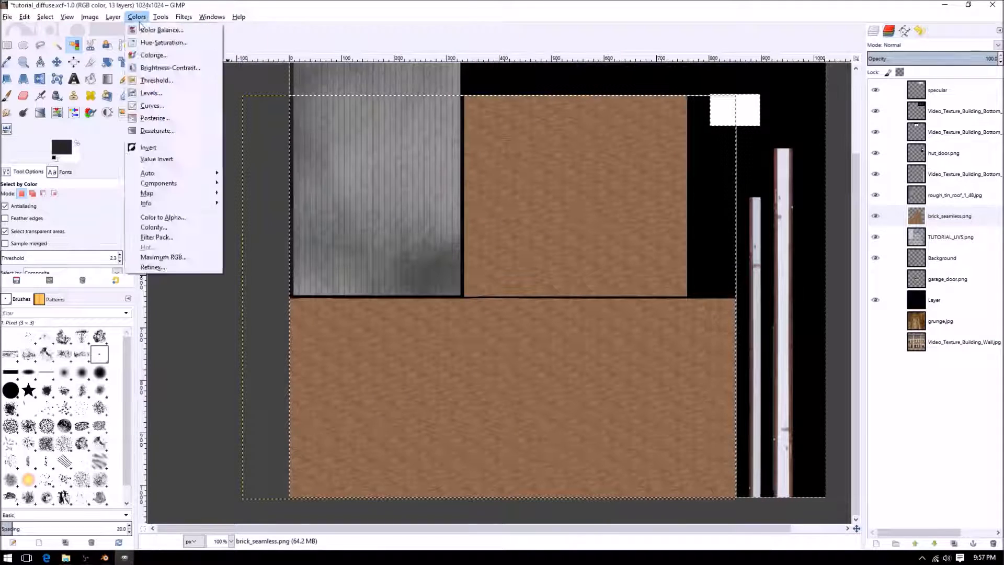
{"action": "left_click", "coordinate": [113, 17]}
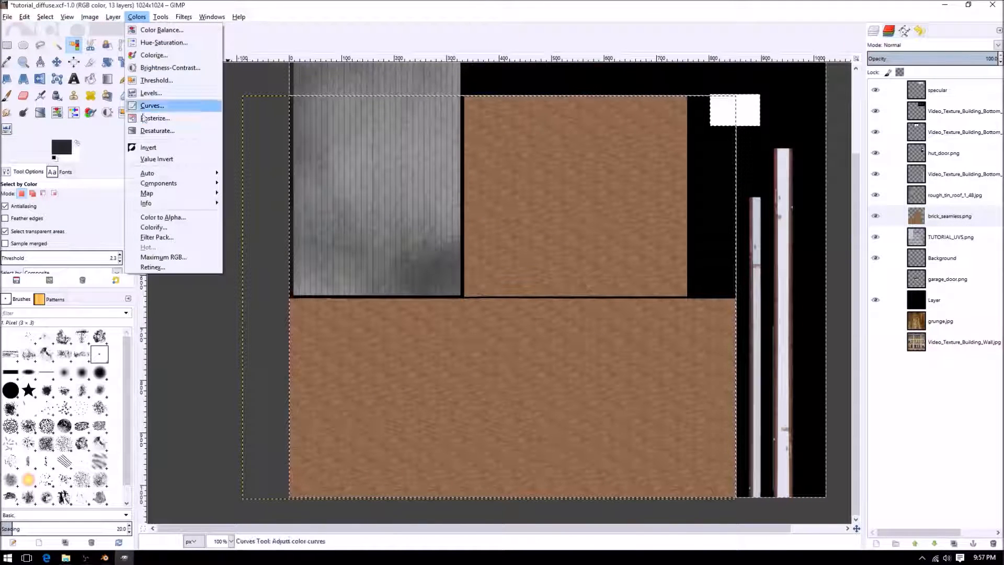
{"action": "left_click", "coordinate": [157, 131]}
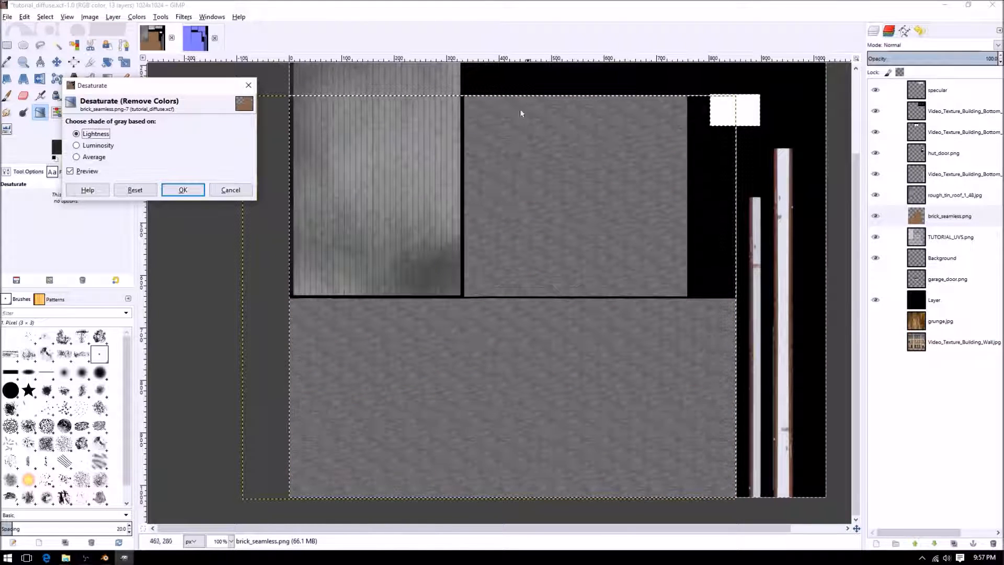
{"action": "left_click", "coordinate": [94, 146]}
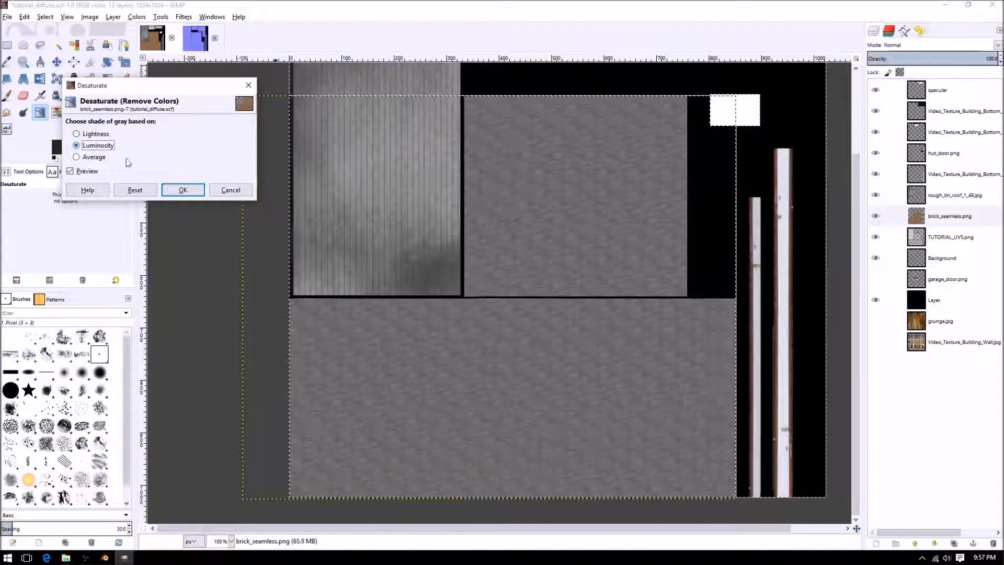
{"action": "left_click", "coordinate": [182, 190]}
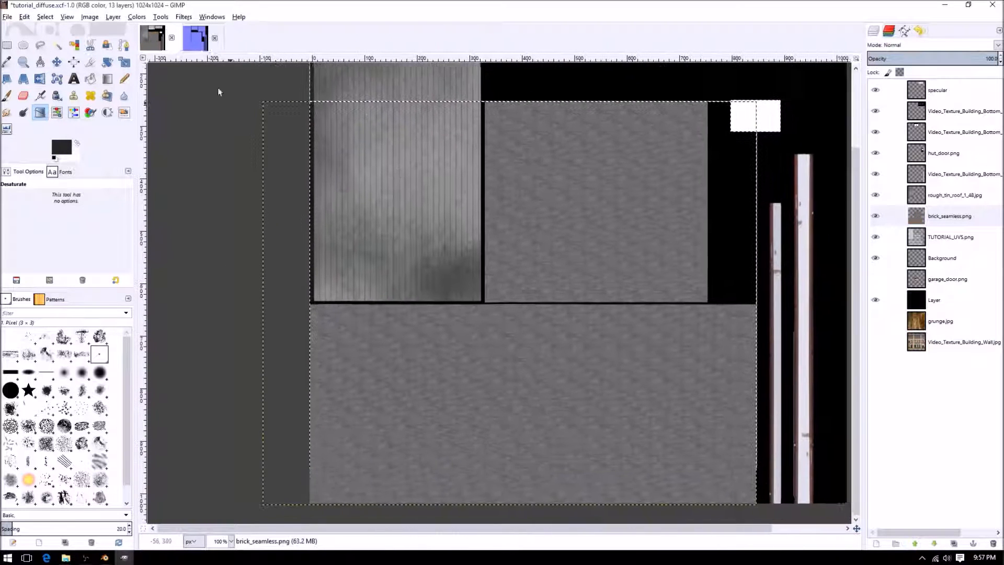
Darken the gray brick layer with Levels, using an input gamma of 0.16 and an input white point of 187.
{"action": "left_click", "coordinate": [113, 17]}
{"action": "mouse_move", "coordinate": [137, 16]}
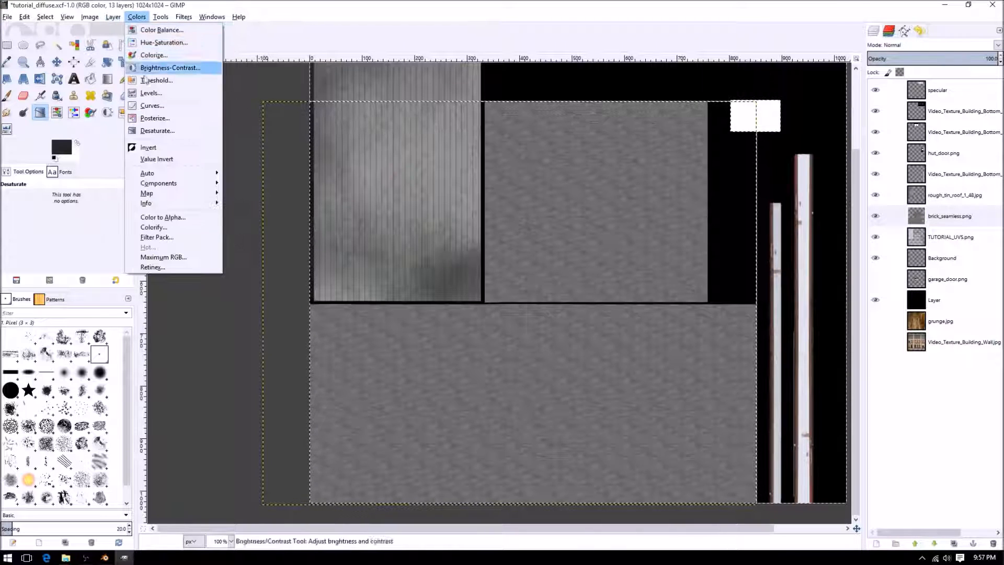
{"action": "left_click", "coordinate": [151, 92]}
{"action": "left_click_drag", "start_coordinate": [832, 192], "coordinate": [872, 201]}
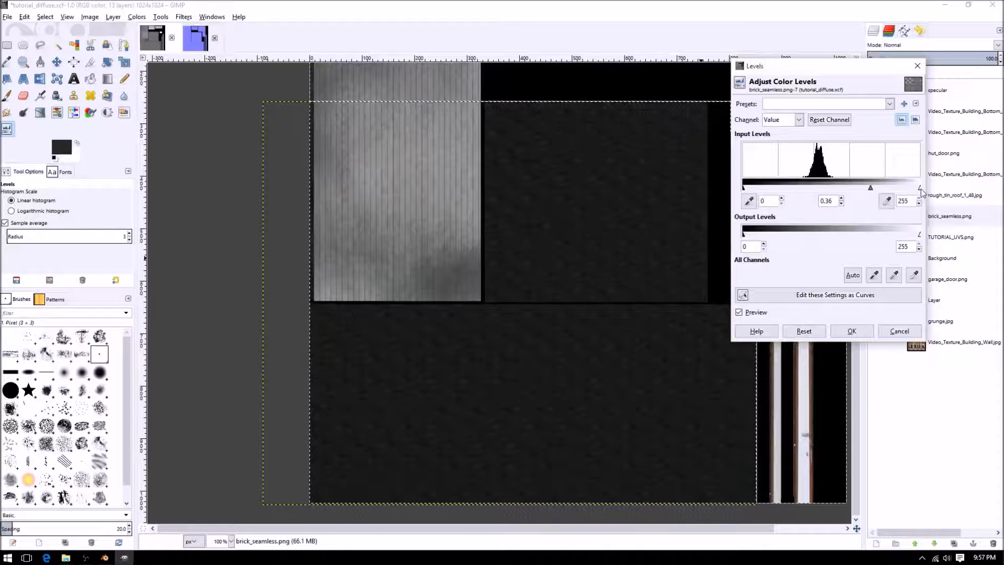
{"action": "mouse_move", "coordinate": [921, 189]}
{"action": "left_mouse_down"}
{"action": "mouse_move", "coordinate": [812, 191]}
{"action": "mouse_move", "coordinate": [859, 191]}
{"action": "mouse_move", "coordinate": [849, 189]}
{"action": "left_mouse_up"}
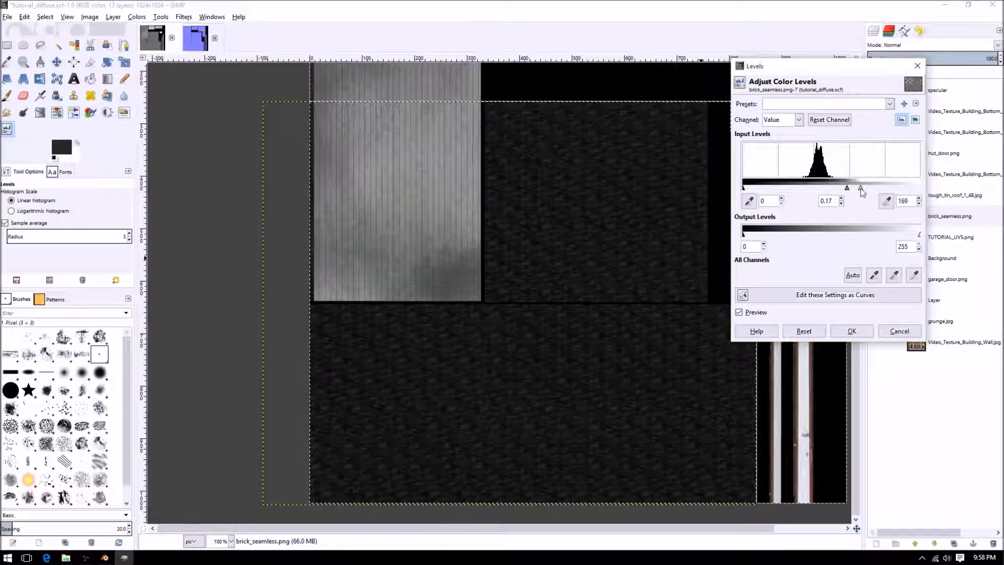
{"action": "left_click_drag", "start_coordinate": [864, 193], "coordinate": [864, 192]}
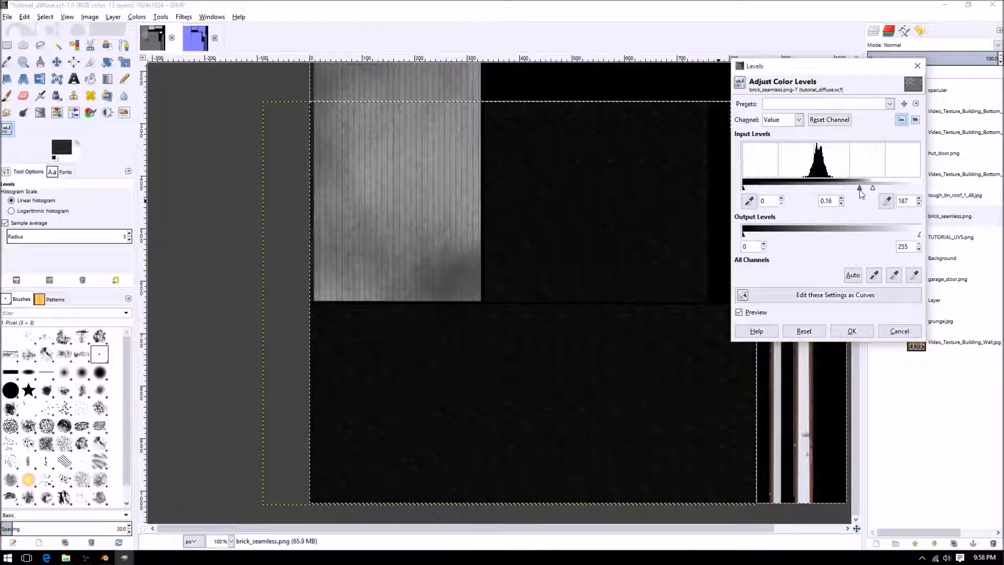
{"action": "left_click", "coordinate": [852, 331]}
Reduce the brick layer's contrast with Levels by lowering the output white level and slightly raising the output black level.
{"action": "scroll", "coordinate": [592, 280], "scroll_direction": "down", "scroll_amount": 2, "text": "ctrl"}
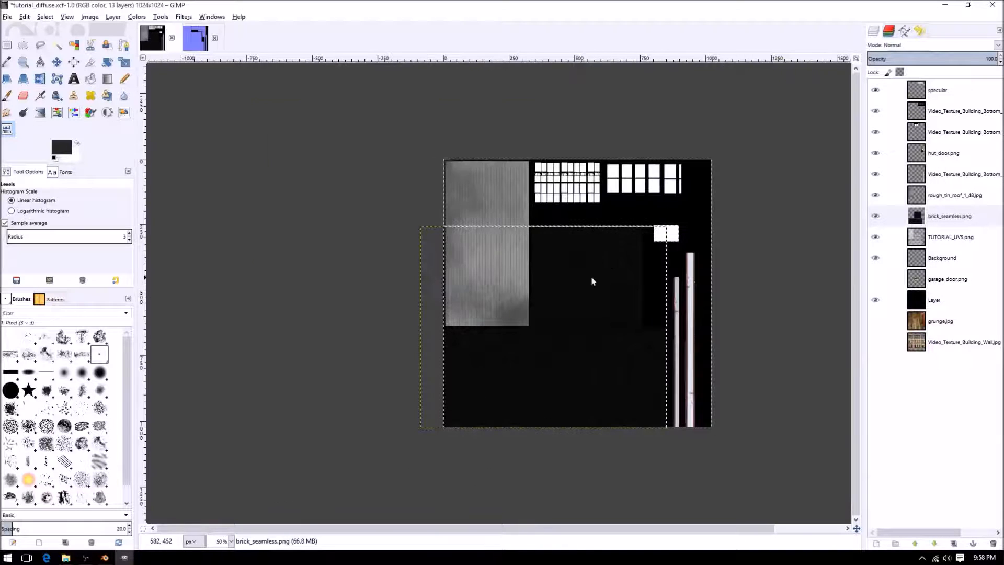
{"action": "scroll", "coordinate": [578, 316], "scroll_direction": "up", "scroll_amount": 2, "text": "ctrl"}
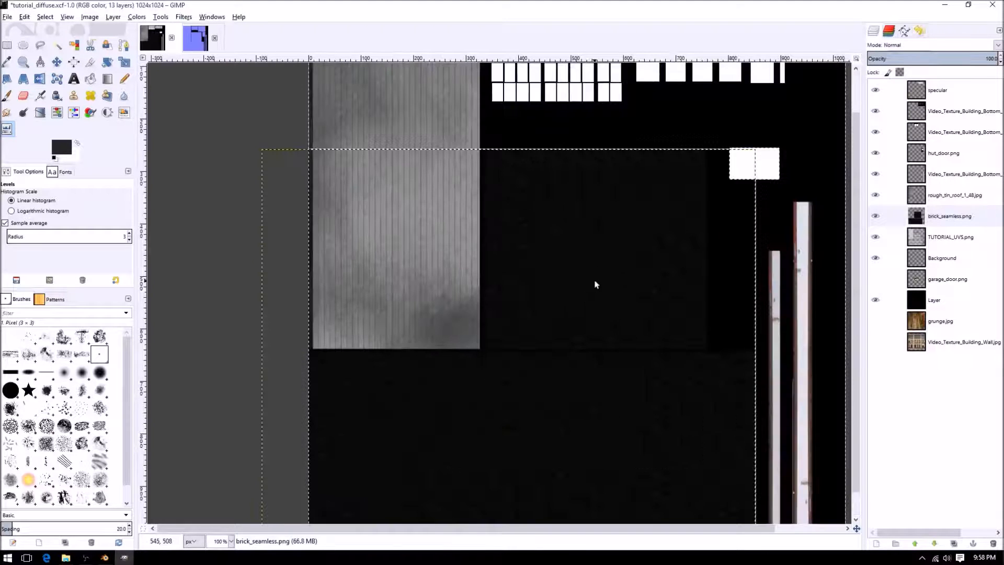
{"action": "scroll", "coordinate": [583, 282], "scroll_direction": "down", "scroll_amount": 3}
{"action": "left_click", "coordinate": [114, 17]}
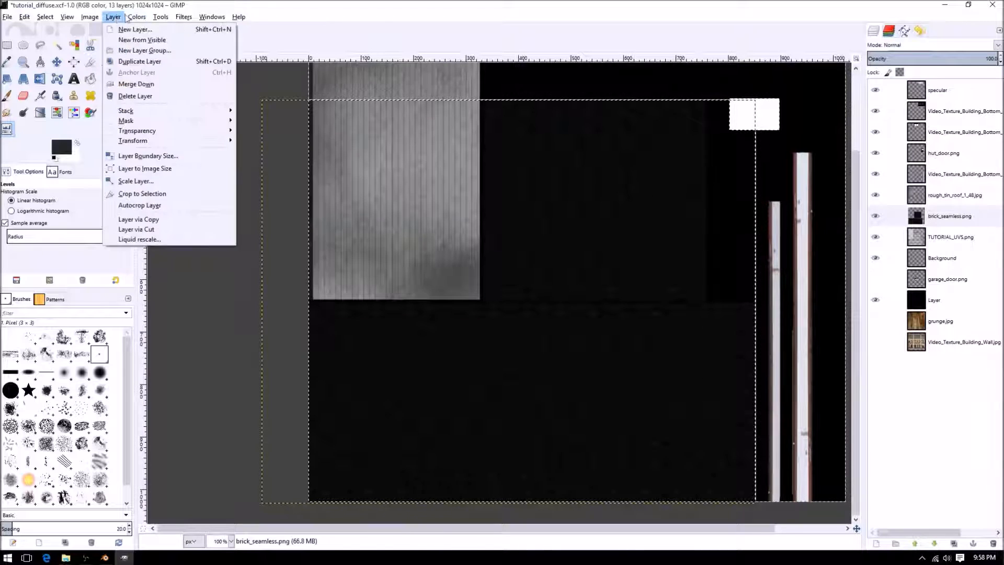
{"action": "mouse_move", "coordinate": [135, 17]}
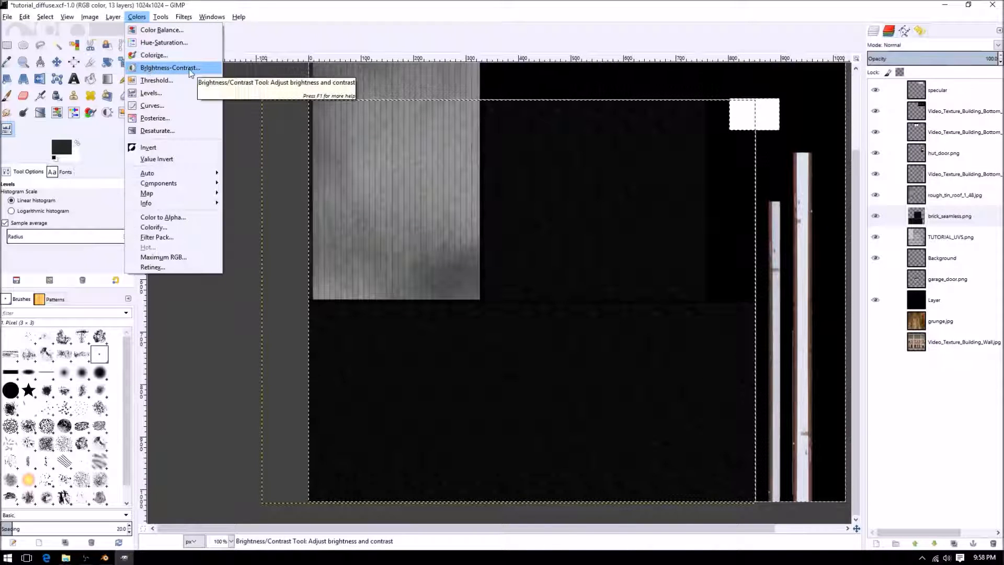
{"action": "left_click", "coordinate": [181, 93]}
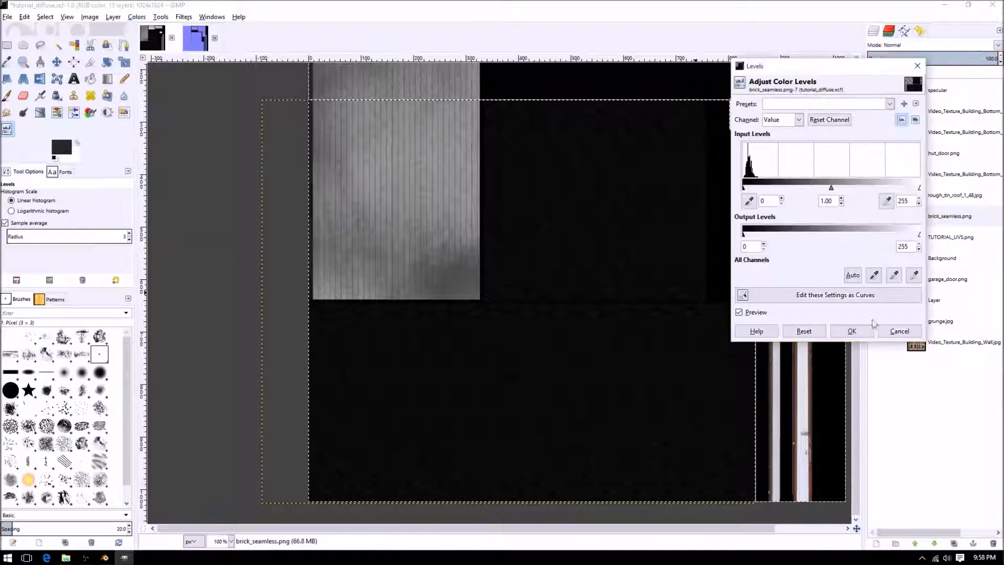
{"action": "left_click_drag", "start_coordinate": [919, 234], "coordinate": [840, 236]}
{"action": "left_click_drag", "start_coordinate": [747, 235], "coordinate": [747, 237]}
{"action": "left_click", "coordinate": [852, 331]}
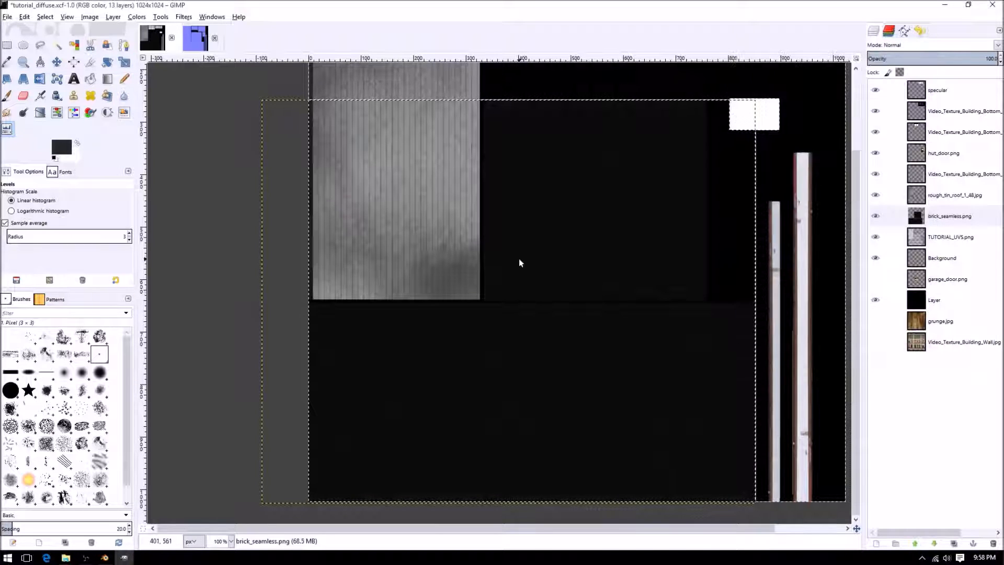
Step through the layers to make the corrugated roof's rough_tin_roof_1_48.jpg layer active.
{"action": "scroll", "coordinate": [577, 264], "scroll_direction": "down", "scroll_amount": 2, "text": "ctrl"}
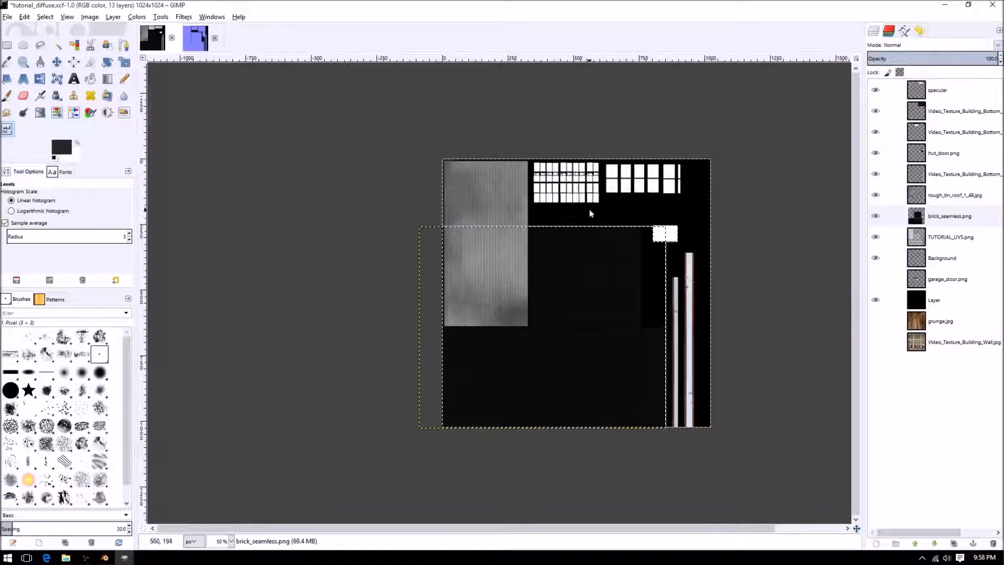
{"action": "left_click", "coordinate": [947, 132]}
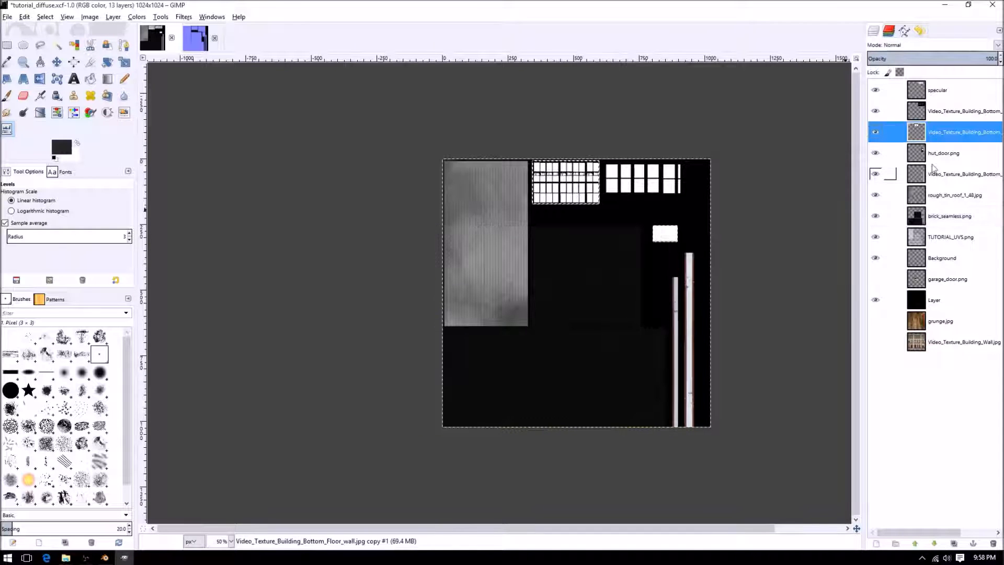
{"action": "left_click", "coordinate": [932, 165]}
{"action": "key", "text": "Down"}
{"action": "key", "text": "Down"}
{"action": "key", "text": "Down"}
{"action": "key", "text": "Down"}
{"action": "key", "text": "Up"}
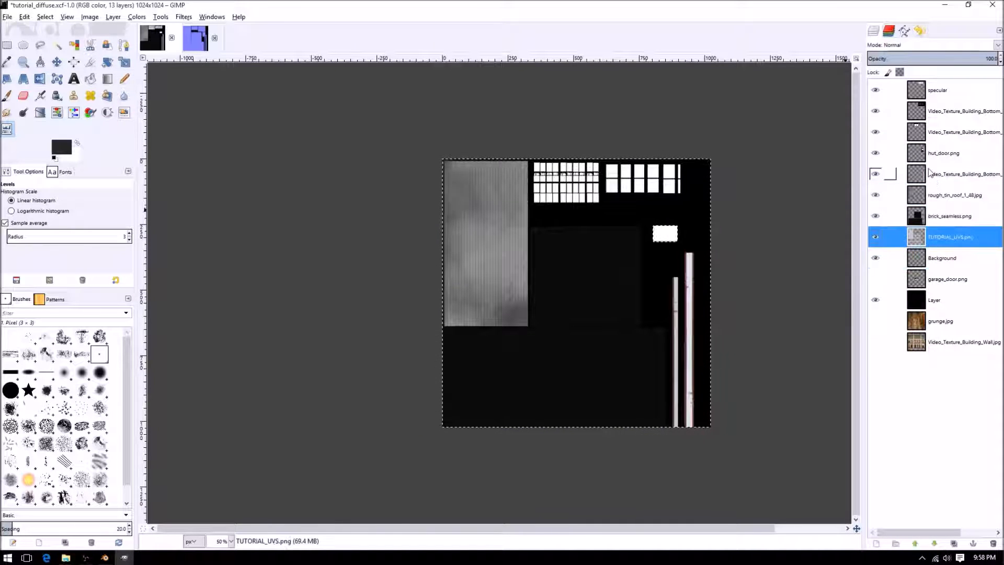
{"action": "key", "text": "Up"}
{"action": "key", "text": "Up"}
{"action": "key", "text": "Up"}
{"action": "key", "text": "Down"}
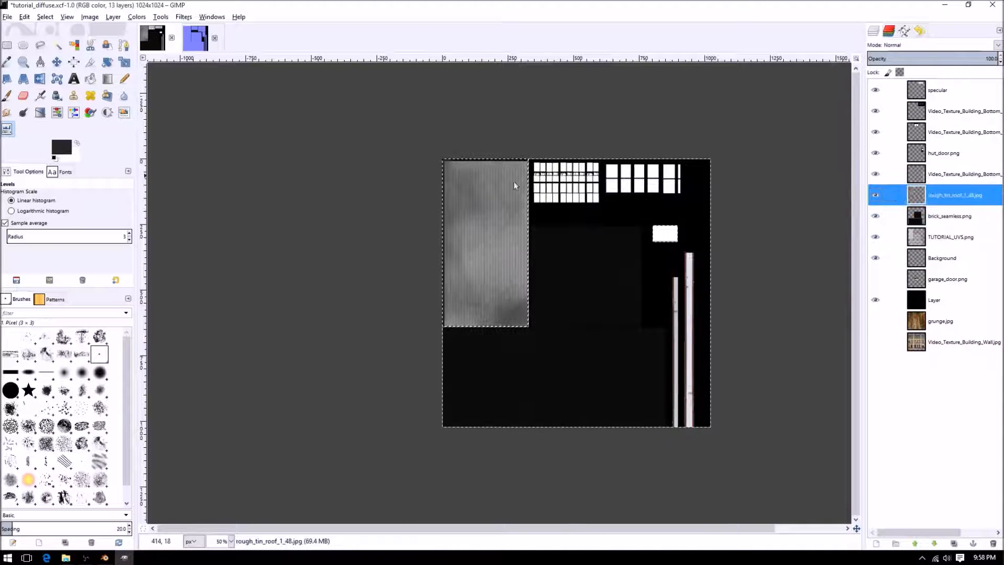
{"action": "scroll", "coordinate": [494, 204], "scroll_direction": "up", "scroll_amount": 1, "text": "ctrl"}
{"action": "scroll", "coordinate": [484, 164], "scroll_direction": "up", "scroll_amount": 1, "text": "ctrl"}
{"action": "middle_click_drag", "start_coordinate": [464, 151], "coordinate": [585, 161]}
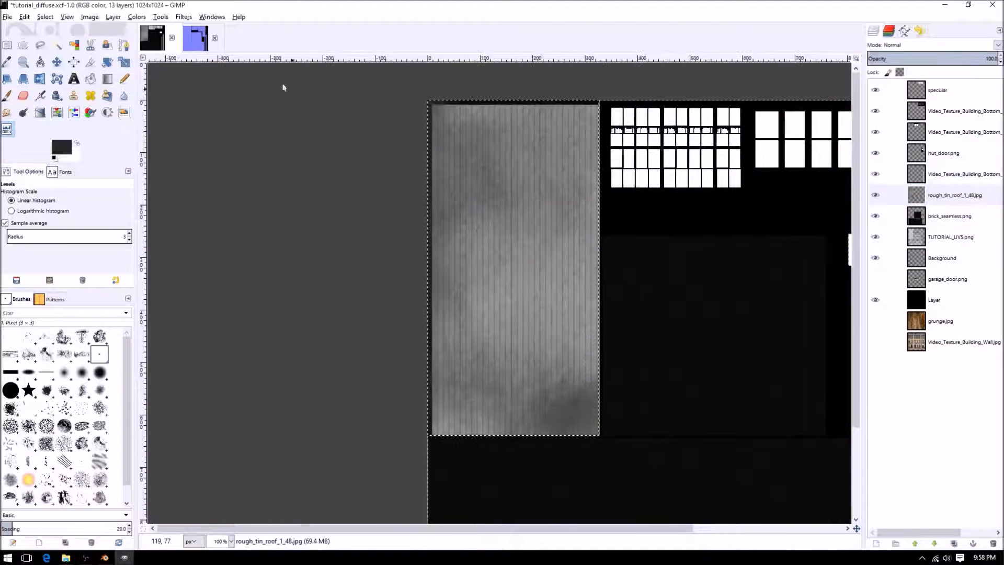
Select the entire image and desaturate the rough_tin_roof_1_48.jpg layer based on Luminosity.
{"action": "left_click", "coordinate": [943, 196]}
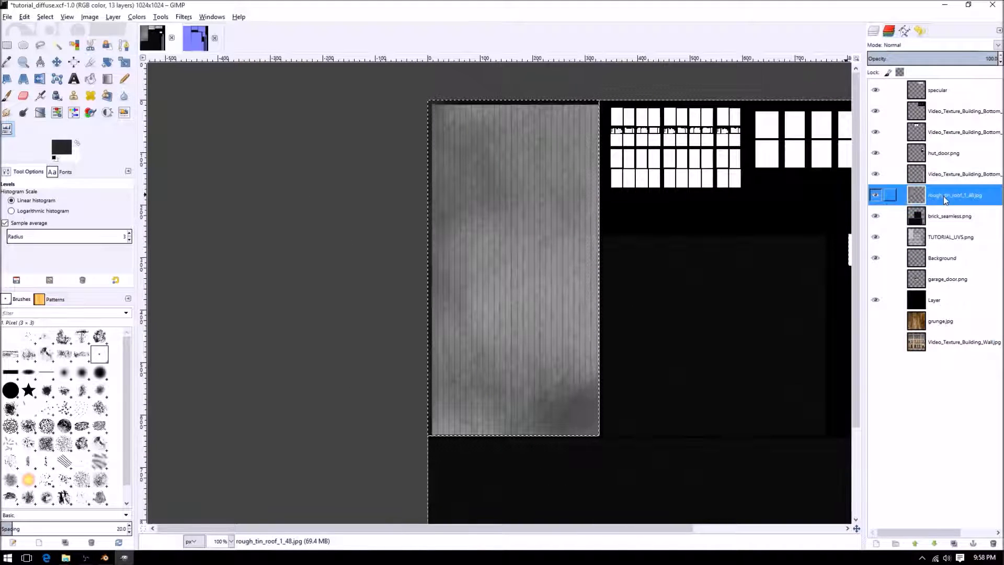
{"action": "key", "text": "r"}
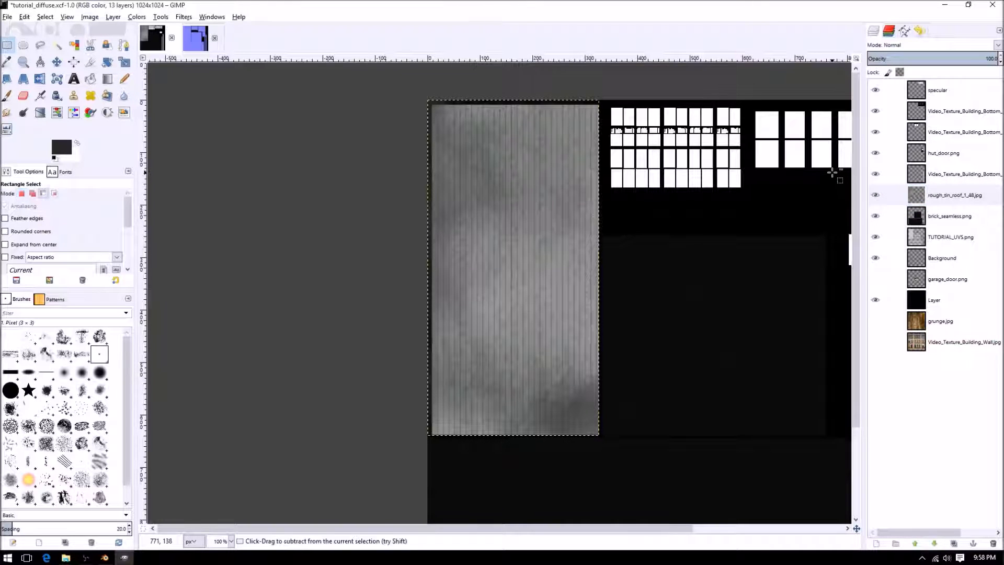
{"action": "key", "text": "ctrl+a"}
{"action": "left_click", "coordinate": [936, 195]}
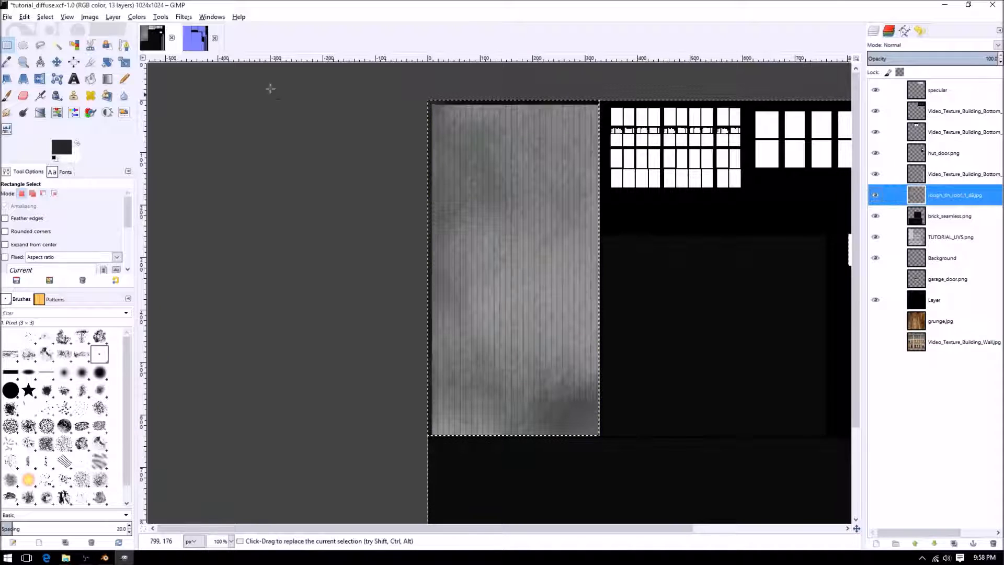
{"action": "left_click", "coordinate": [115, 17]}
{"action": "mouse_move", "coordinate": [136, 17]}
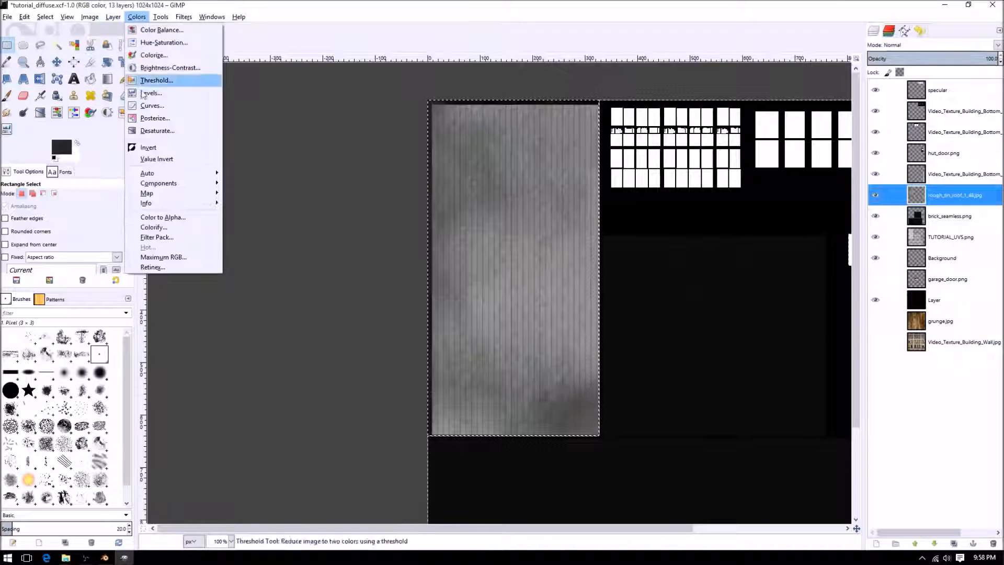
{"action": "left_click", "coordinate": [135, 132]}
{"action": "left_click", "coordinate": [91, 146]}
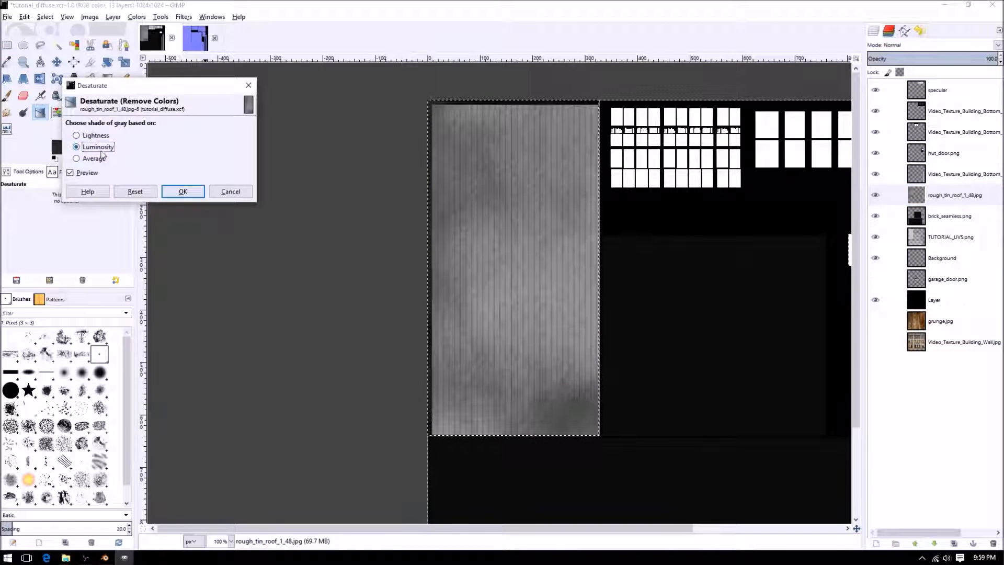
{"action": "left_click", "coordinate": [173, 192]}
Brighten the corrugated roof layer with Levels, using input levels 14, 1.62 and 245 and an output black level of 9.
{"action": "left_click", "coordinate": [113, 17]}
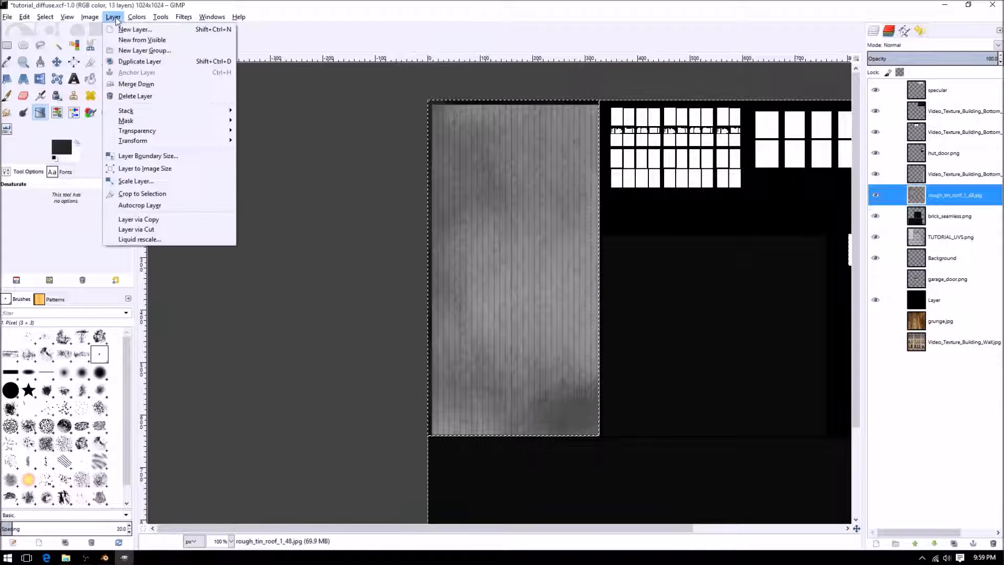
{"action": "mouse_move", "coordinate": [137, 17]}
{"action": "left_click", "coordinate": [151, 92]}
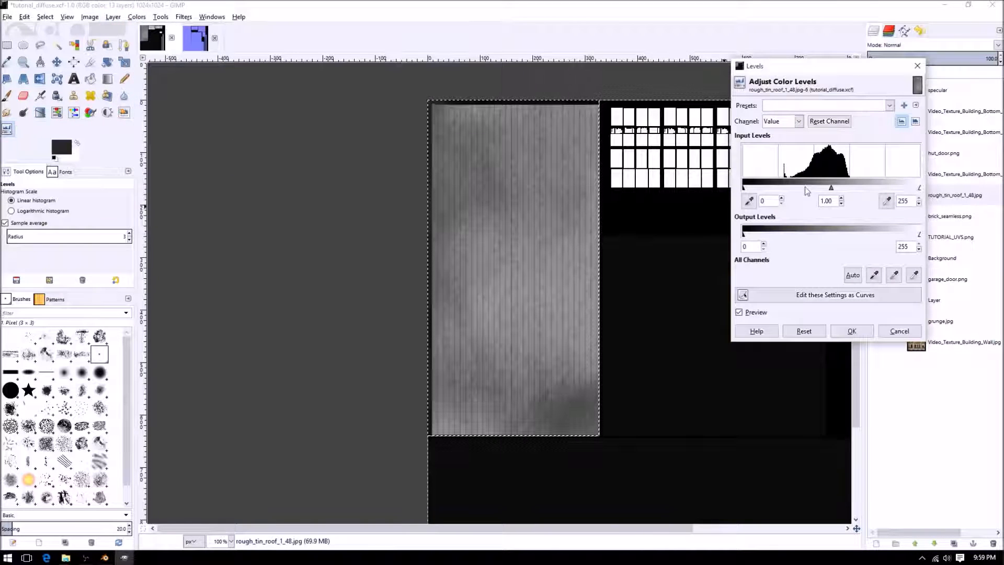
{"action": "left_click_drag", "start_coordinate": [831, 190], "coordinate": [871, 195]}
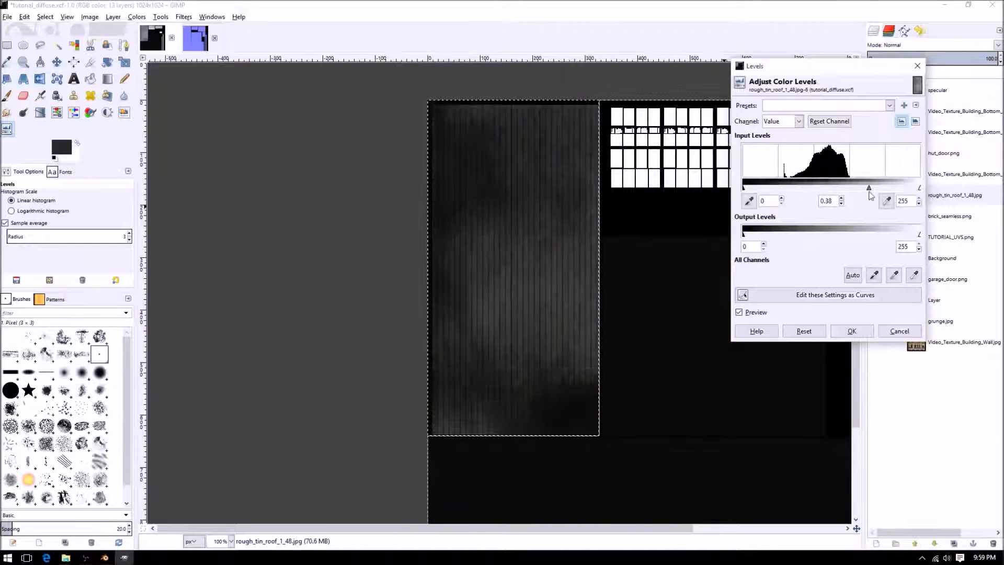
{"action": "left_click_drag", "start_coordinate": [747, 191], "coordinate": [800, 191]}
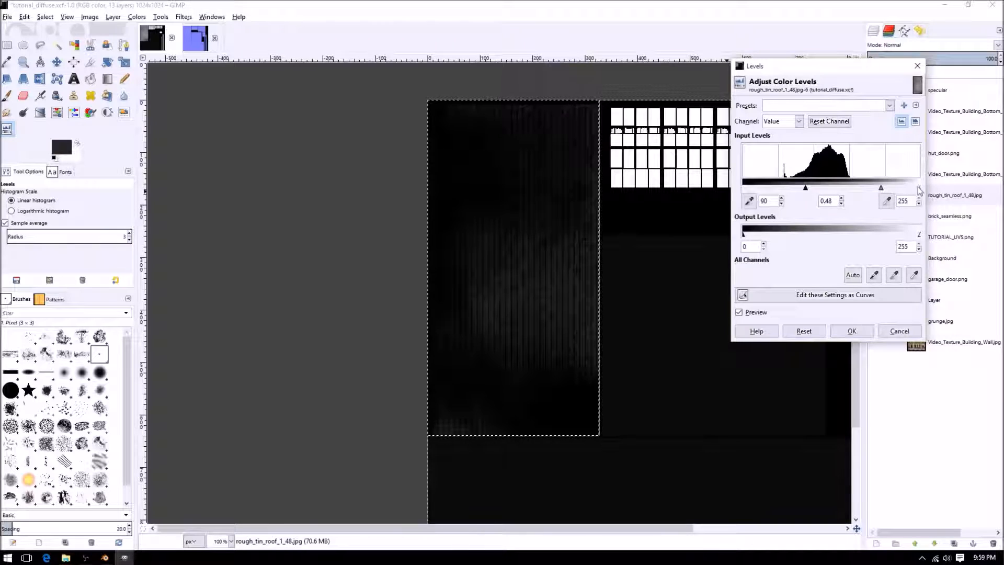
{"action": "mouse_move", "coordinate": [914, 191]}
{"action": "left_mouse_down"}
{"action": "mouse_move", "coordinate": [851, 189]}
{"action": "mouse_move", "coordinate": [887, 190]}
{"action": "left_mouse_up"}
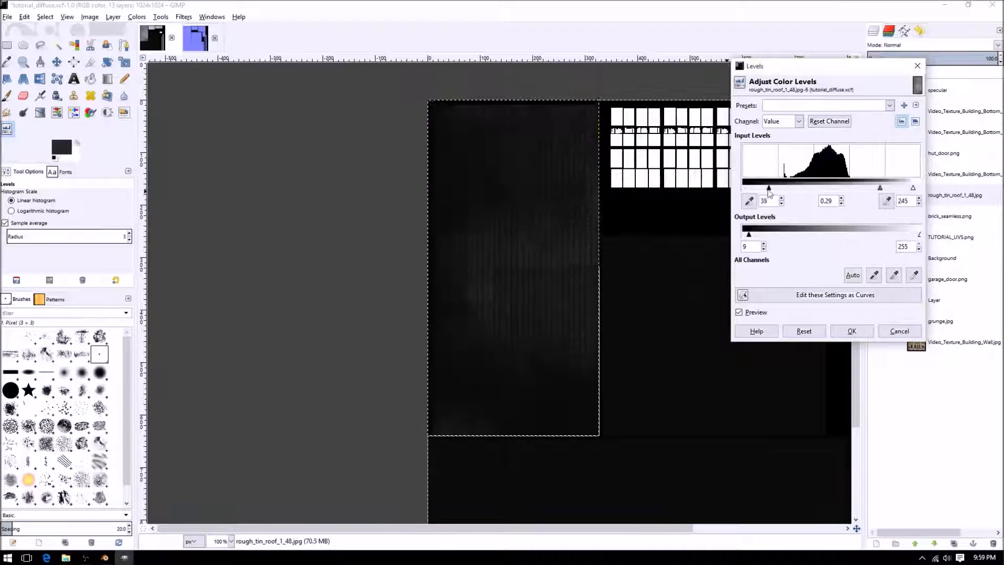
{"action": "left_click_drag", "start_coordinate": [876, 190], "coordinate": [819, 192]}
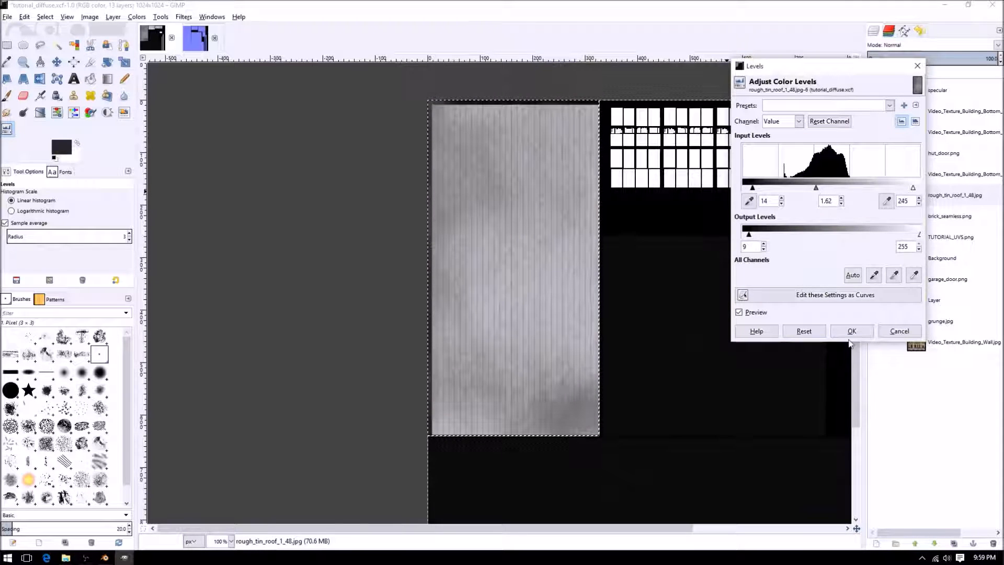
{"action": "left_click", "coordinate": [851, 331]}
Try inverting the corrugated roof layer and darkening it with a lower input gamma in Levels.
{"action": "left_click", "coordinate": [132, 18]}
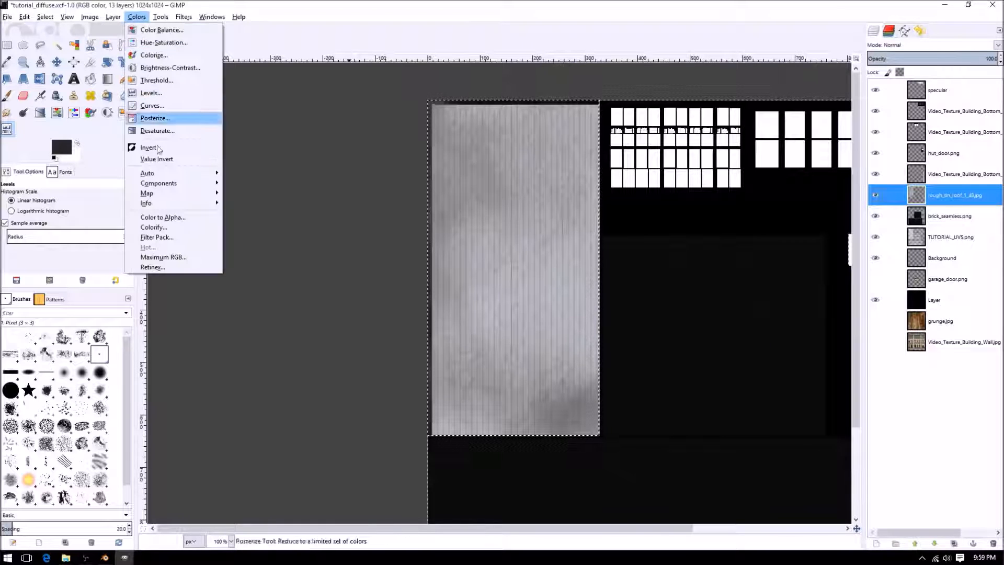
{"action": "left_click", "coordinate": [165, 148]}
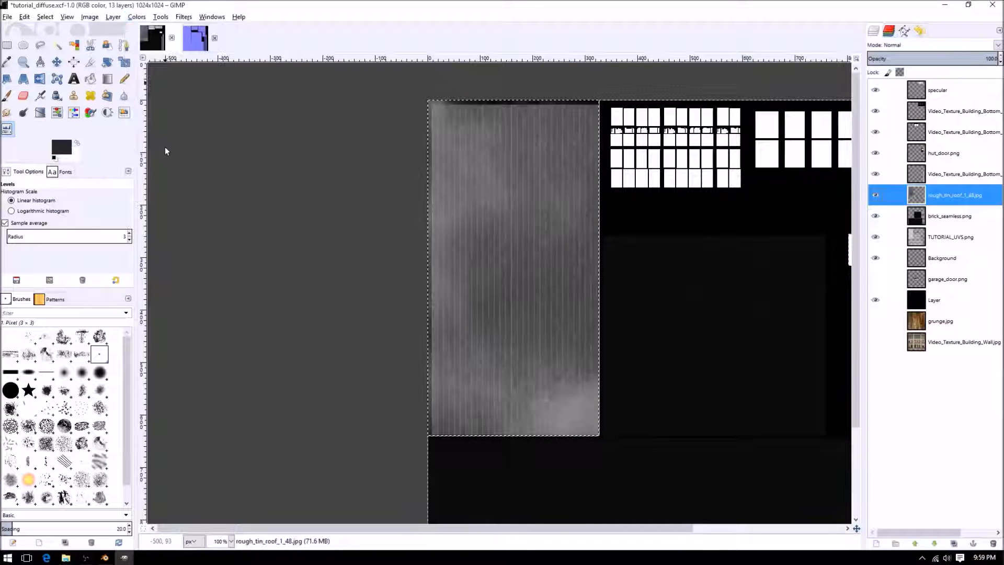
{"action": "left_click", "coordinate": [137, 17]}
{"action": "left_click", "coordinate": [157, 92]}
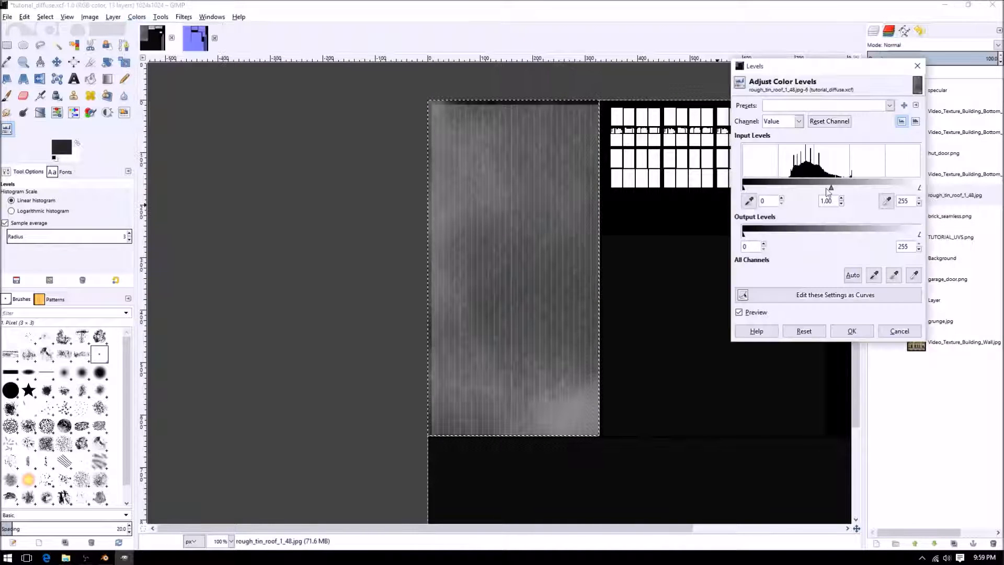
{"action": "left_click_drag", "start_coordinate": [831, 190], "coordinate": [868, 190]}
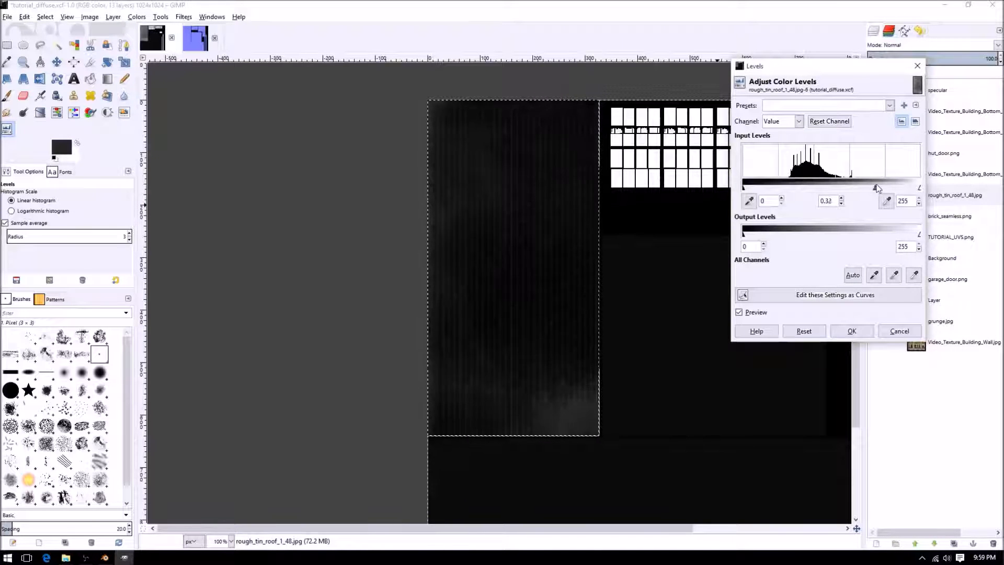
{"action": "left_click", "coordinate": [851, 331]}
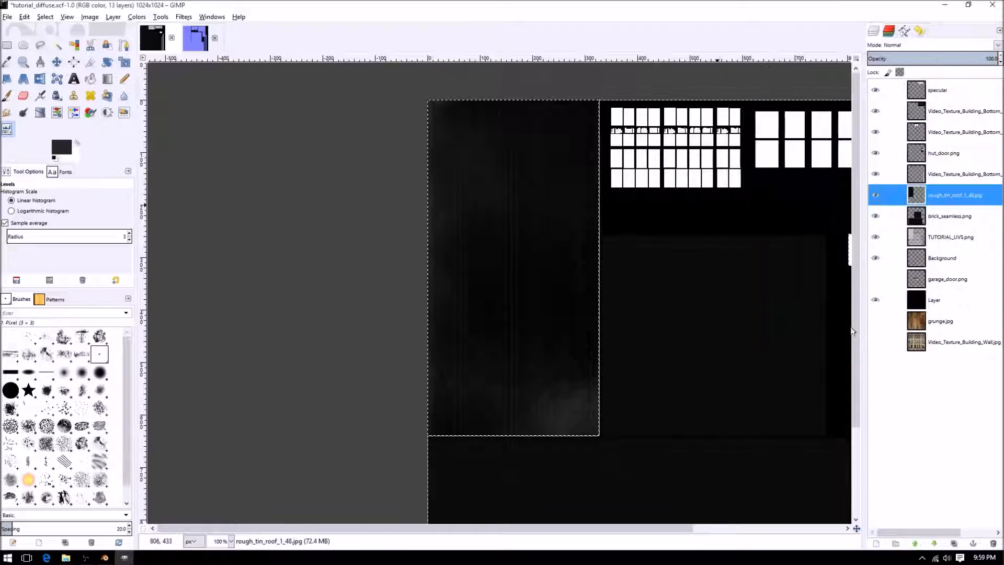
Invert the darkened roof layer again and undo back to its brightened state before the first inversion.
{"action": "left_click", "coordinate": [117, 20]}
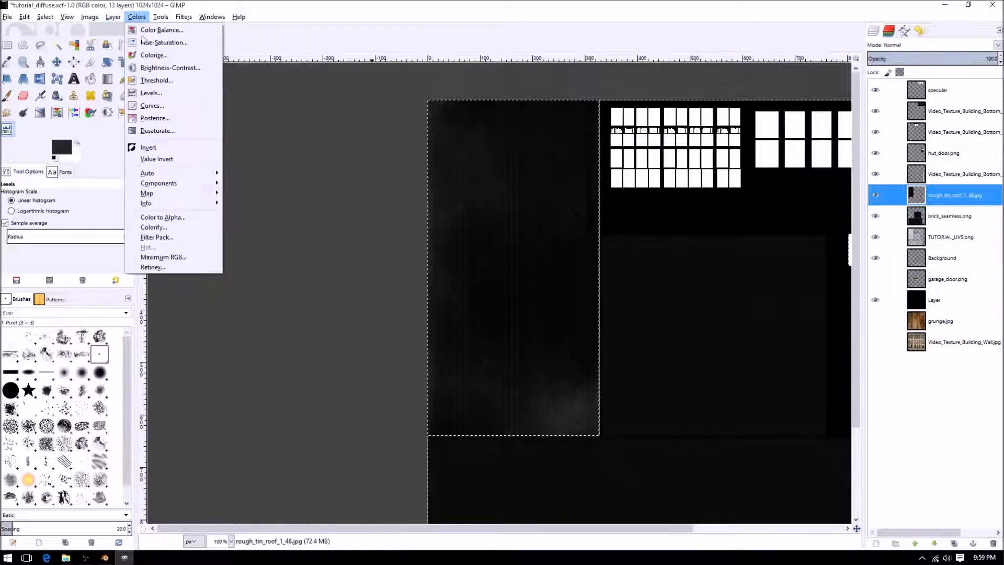
{"action": "left_click", "coordinate": [149, 147]}
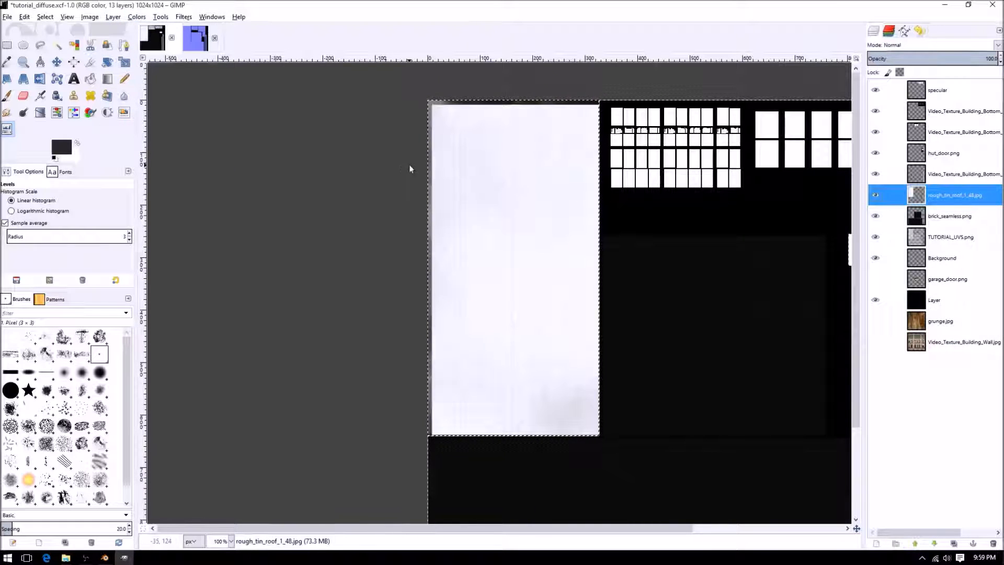
{"action": "key", "text": "ctrl+z"}
{"action": "key", "text": "ctrl+y"}
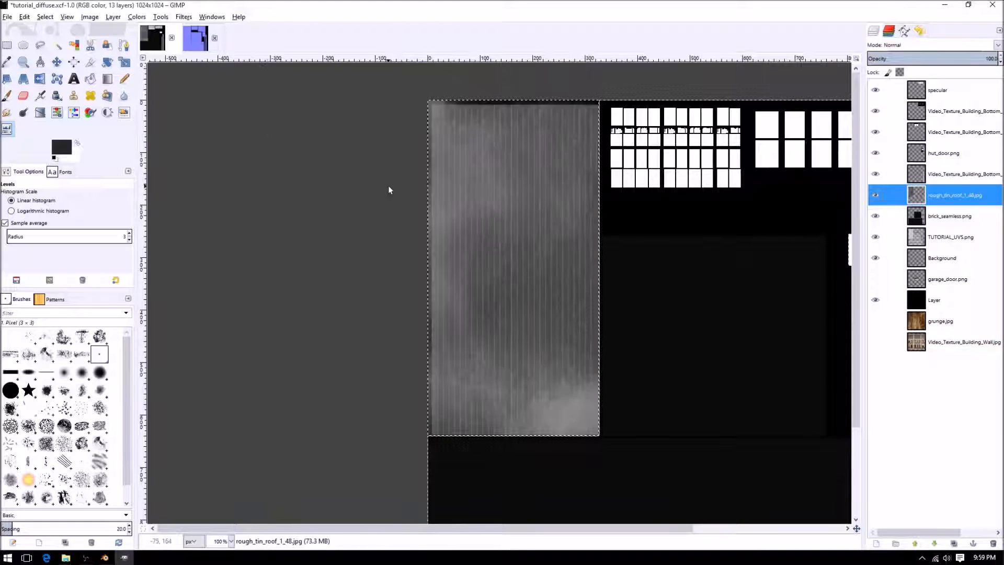
Darken the corrugated roof layer to near black with Levels, using an input black point of 108 and an input gamma of 0.16.
{"action": "left_click", "coordinate": [137, 17]}
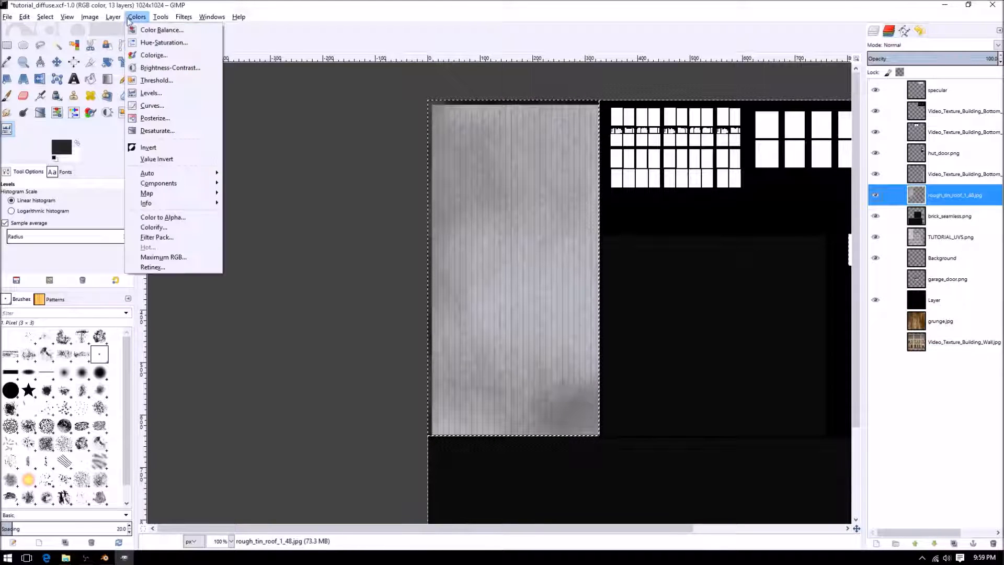
{"action": "left_click", "coordinate": [151, 105]}
{"action": "left_click_drag", "start_coordinate": [831, 189], "coordinate": [800, 188]}
{"action": "left_click_drag", "start_coordinate": [920, 187], "coordinate": [947, 192]}
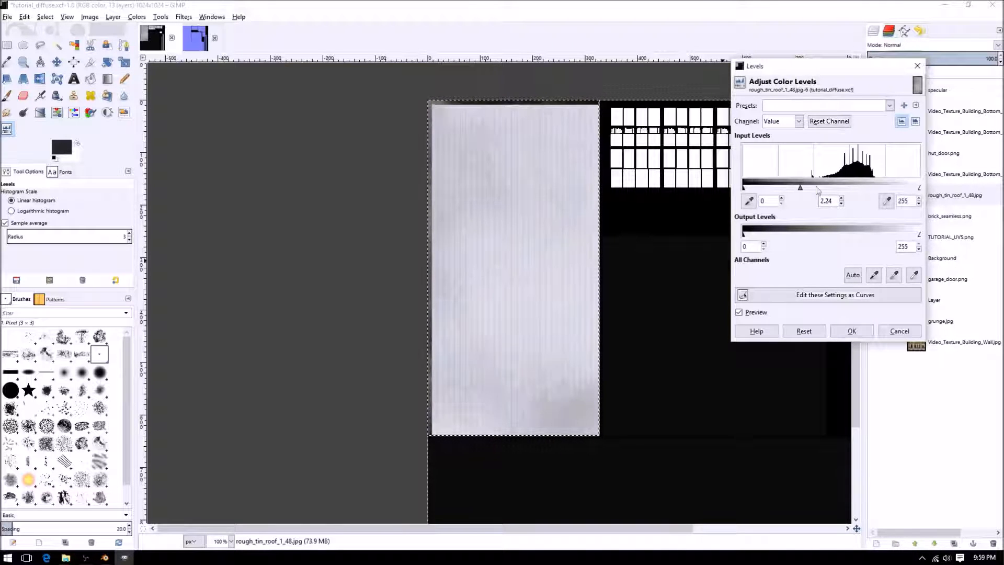
{"action": "left_click_drag", "start_coordinate": [801, 187], "coordinate": [899, 187]}
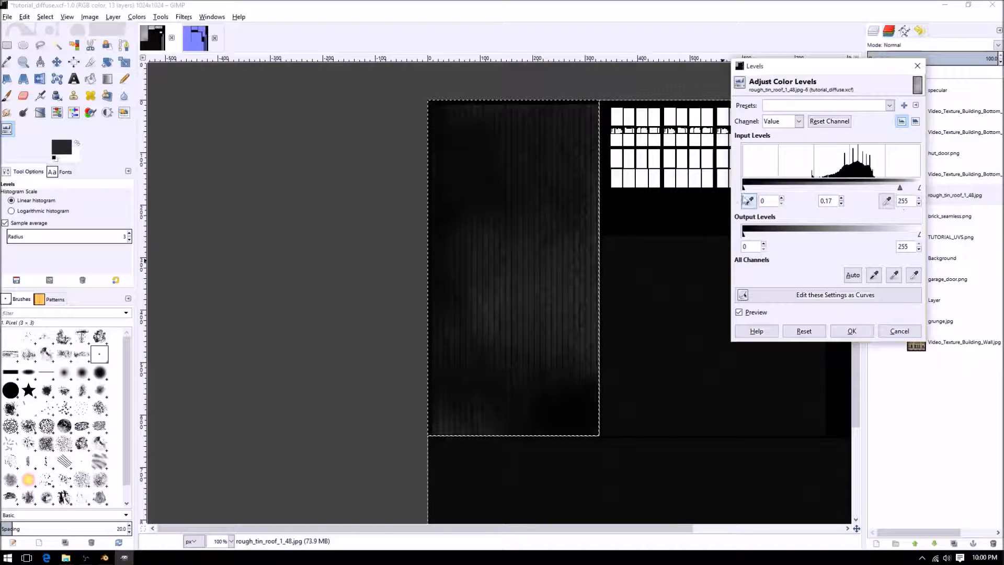
{"action": "left_click_drag", "start_coordinate": [745, 189], "coordinate": [818, 199]}
{"action": "left_click_drag", "start_coordinate": [905, 189], "coordinate": [907, 189]}
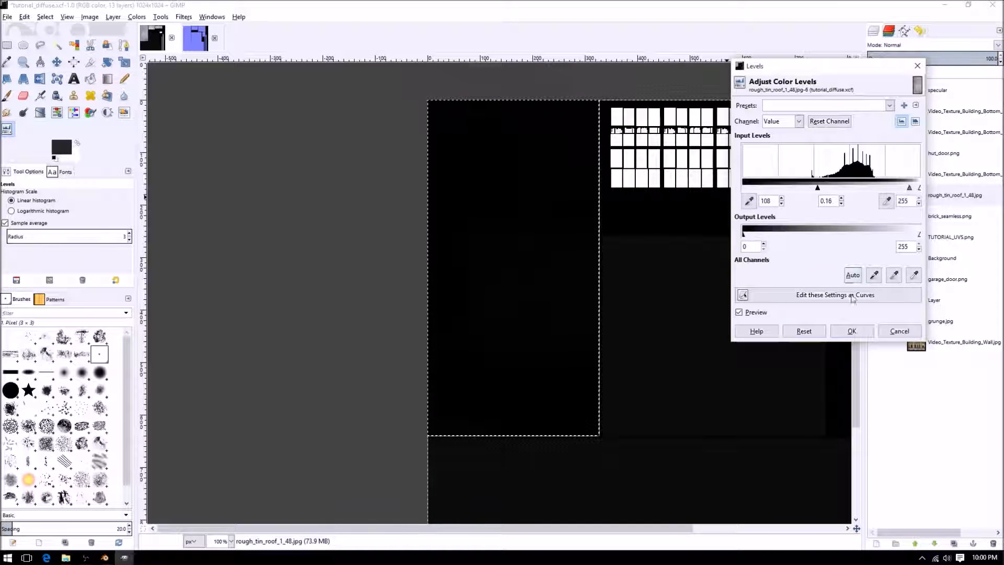
{"action": "left_click", "coordinate": [852, 331]}
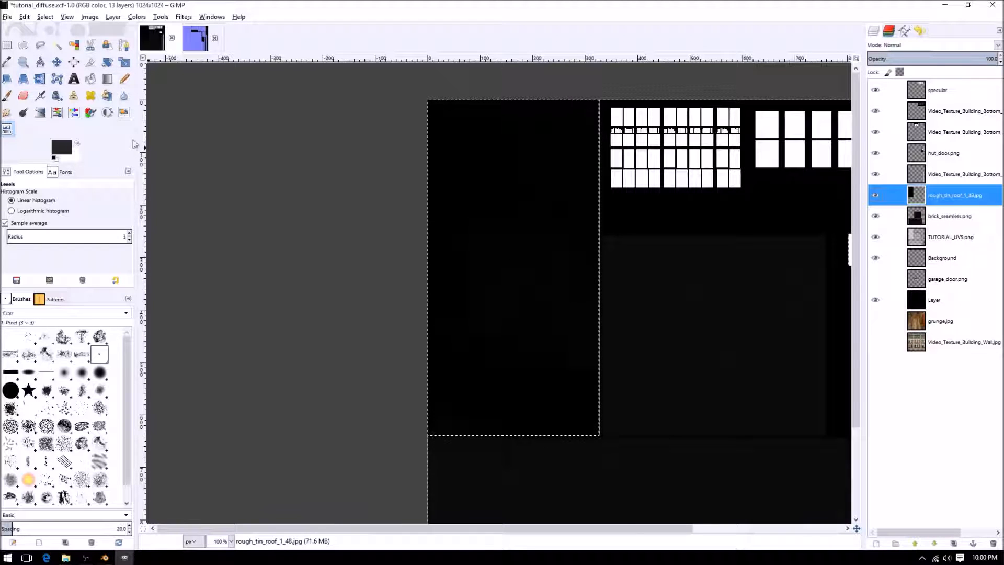
Make the Video_Texture_Building_Bottom_Floor_wall.jpg copy layer with the two tall white trim strips active.
{"action": "scroll", "coordinate": [529, 340], "scroll_direction": "down", "scroll_amount": 1, "text": "ctrl"}
{"action": "scroll", "coordinate": [538, 276], "scroll_direction": "up", "scroll_amount": 1, "text": "ctrl"}
{"action": "middle_click_drag", "start_coordinate": [745, 277], "coordinate": [490, 179]}
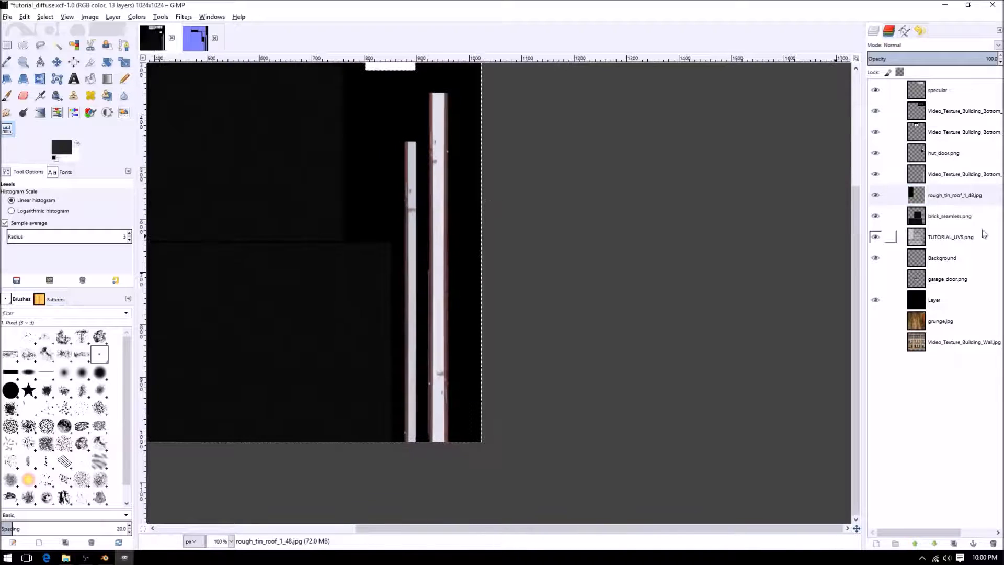
{"action": "left_click", "coordinate": [942, 232]}
{"action": "key", "text": "Up"}
{"action": "key", "text": "Up"}
{"action": "key", "text": "Up"}
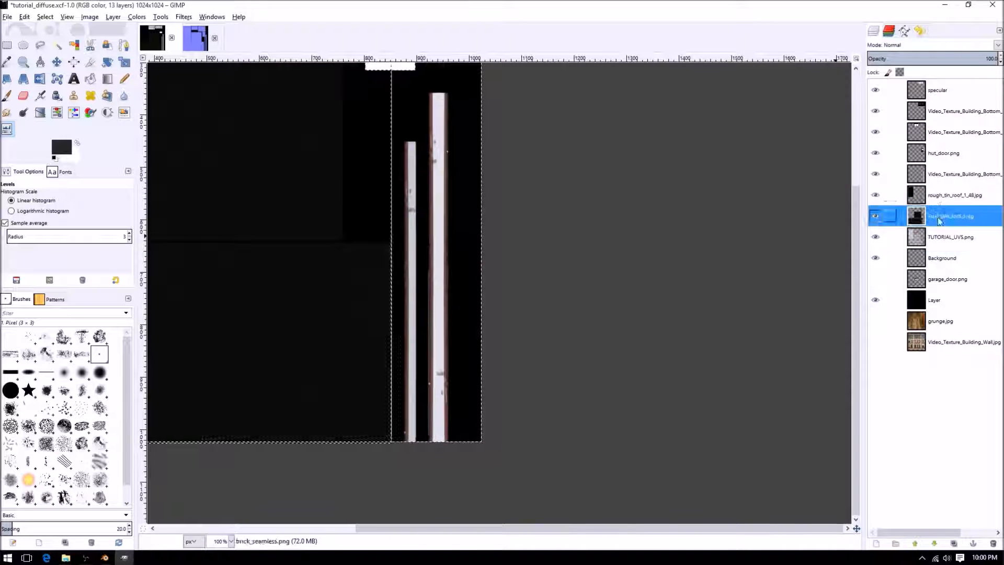
{"action": "left_click", "coordinate": [90, 17]}
{"action": "left_click", "coordinate": [89, 17]}
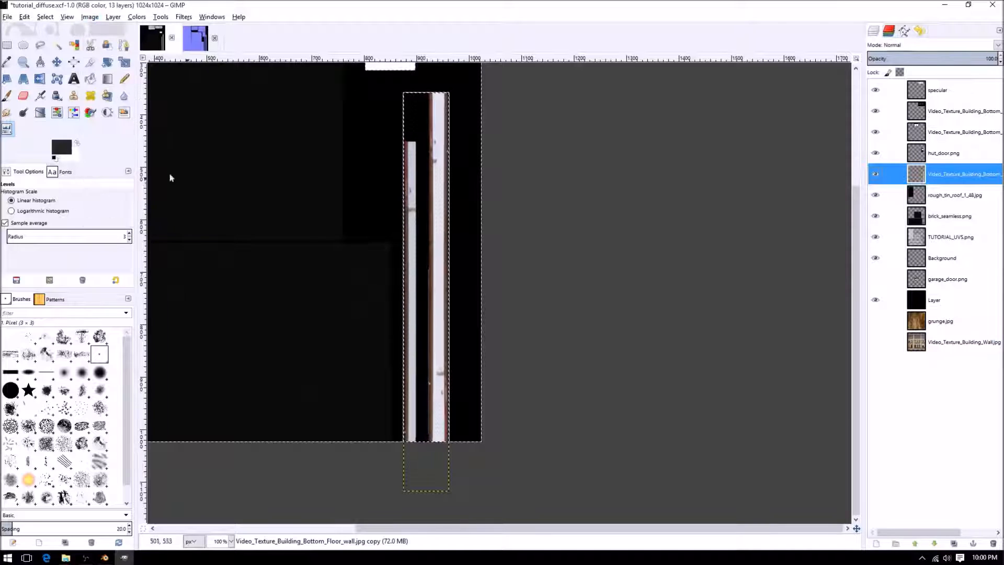
Set the foreground color's value to 4 (0a0a0a) and fill the trim strip layer with it.
{"action": "left_click", "coordinate": [62, 147]}
{"action": "left_click_drag", "start_coordinate": [966, 70], "coordinate": [938, 70]}
{"action": "type", "text": "8"}
{"action": "key", "text": "Return"}
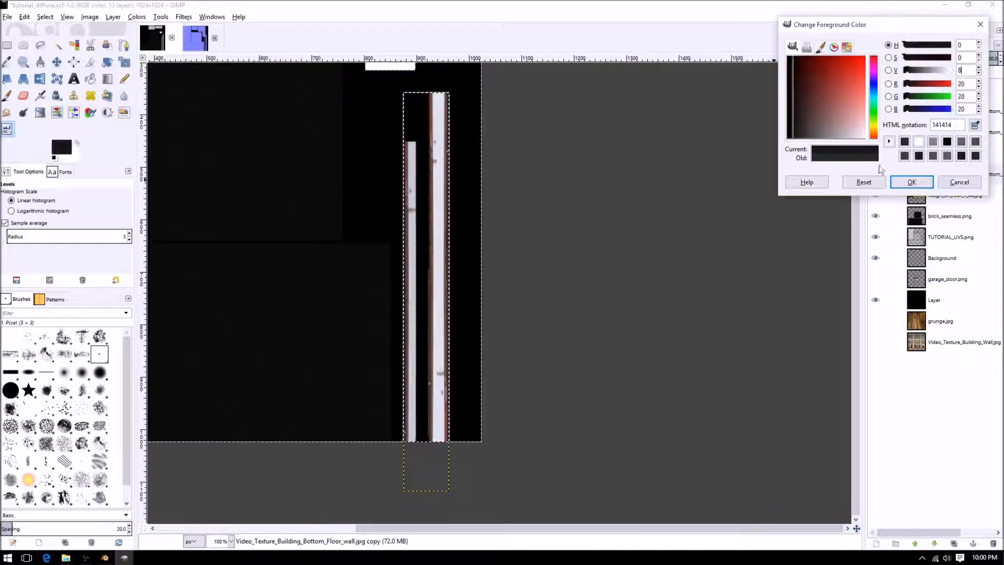
{"action": "key", "text": "BackSpace"}
{"action": "type", "text": "4"}
{"action": "key", "text": "Return"}
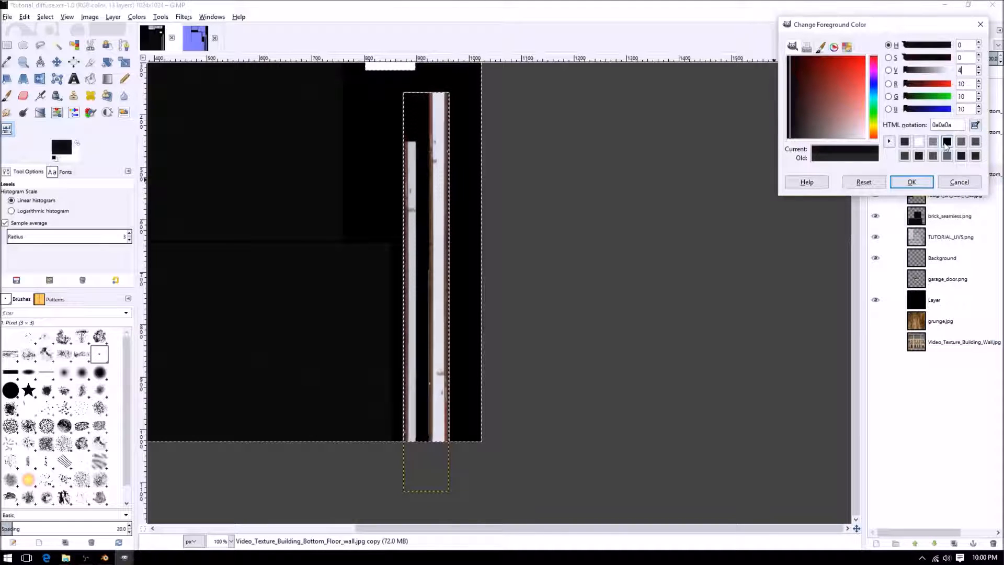
{"action": "left_click", "coordinate": [912, 186]}
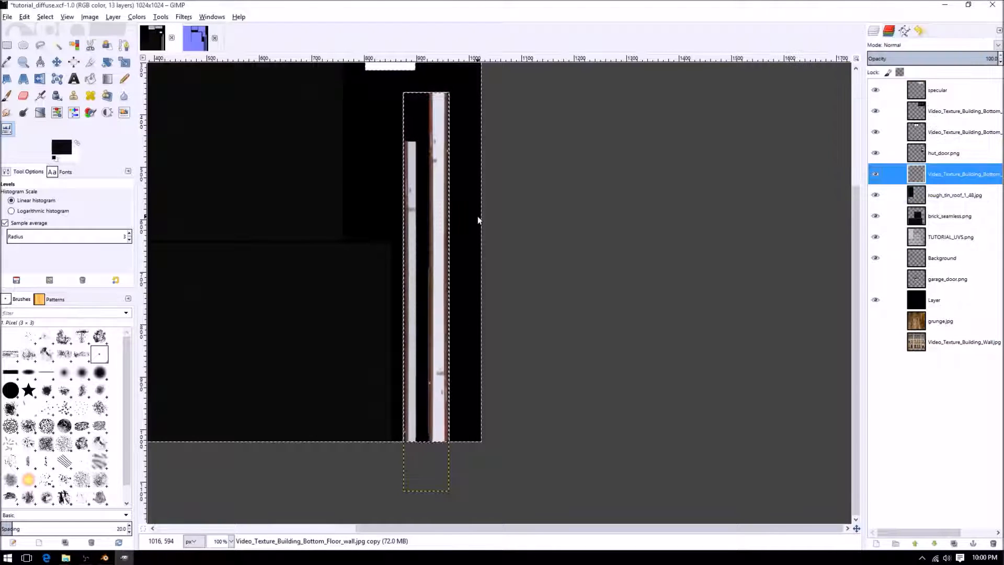
{"action": "key", "text": "ctrl+comma"}
{"action": "scroll", "coordinate": [292, 319], "scroll_direction": "down", "scroll_amount": 4, "text": "ctrl"}
{"action": "scroll", "coordinate": [448, 265], "scroll_direction": "up", "scroll_amount": 3, "text": "ctrl"}
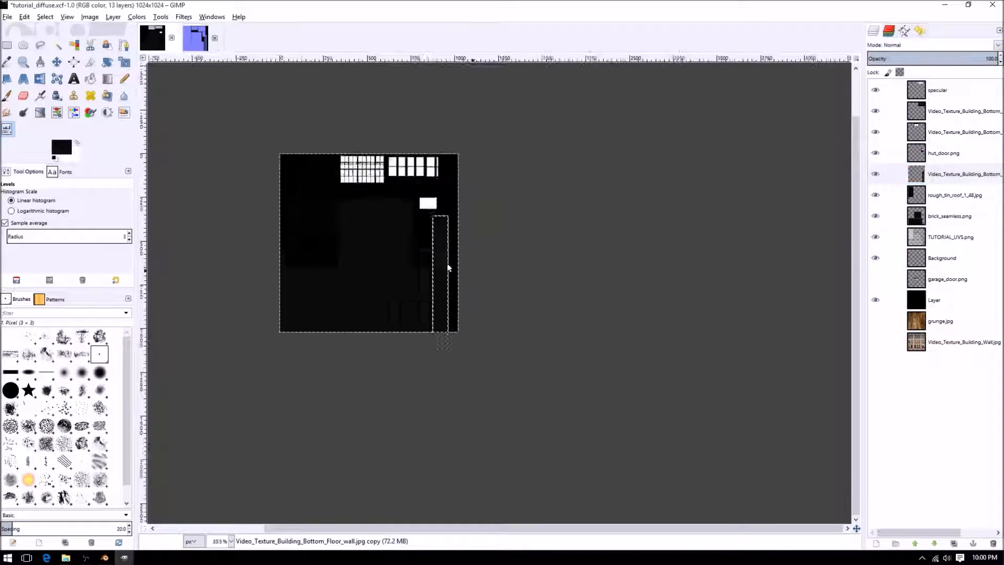
Clear the current selection with the Rectangle Select tool.
{"action": "left_click", "coordinate": [7, 45]}
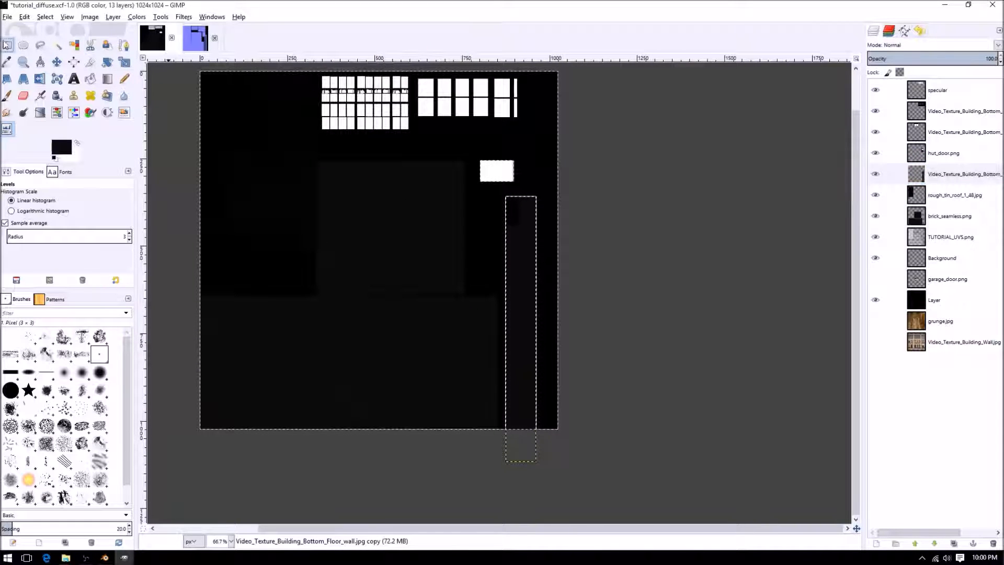
{"action": "left_click", "coordinate": [722, 189]}
{"action": "middle_click_drag", "start_coordinate": [421, 120], "coordinate": [547, 144]}
{"action": "scroll", "coordinate": [572, 253], "scroll_direction": "down", "scroll_amount": 2, "text": "ctrl"}
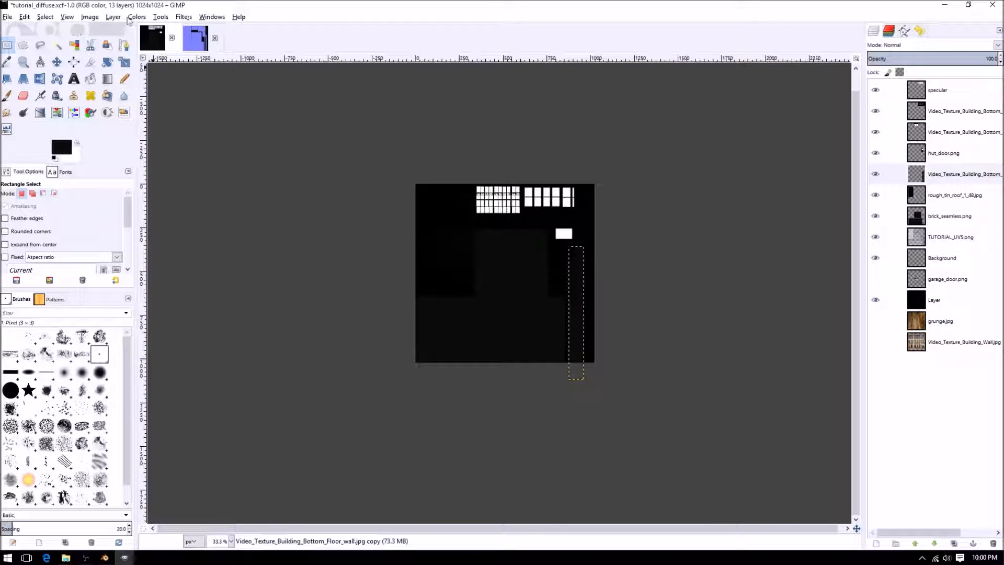
Scale the image to 512 × 512 px with Cubic interpolation.
{"action": "left_click", "coordinate": [90, 16]}
{"action": "left_click", "coordinate": [99, 111]}
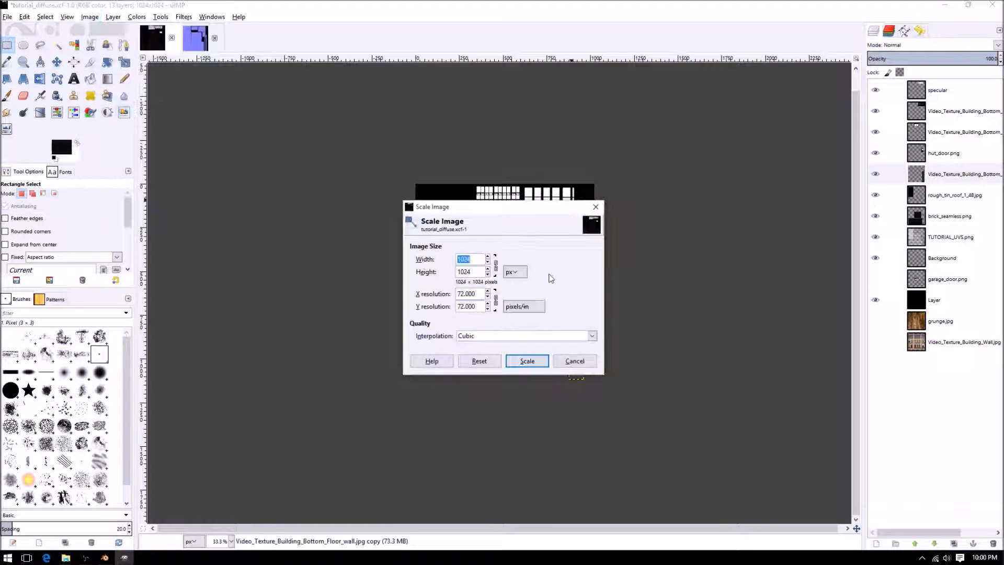
{"action": "type", "text": "512"}
{"action": "key", "text": "Tab"}
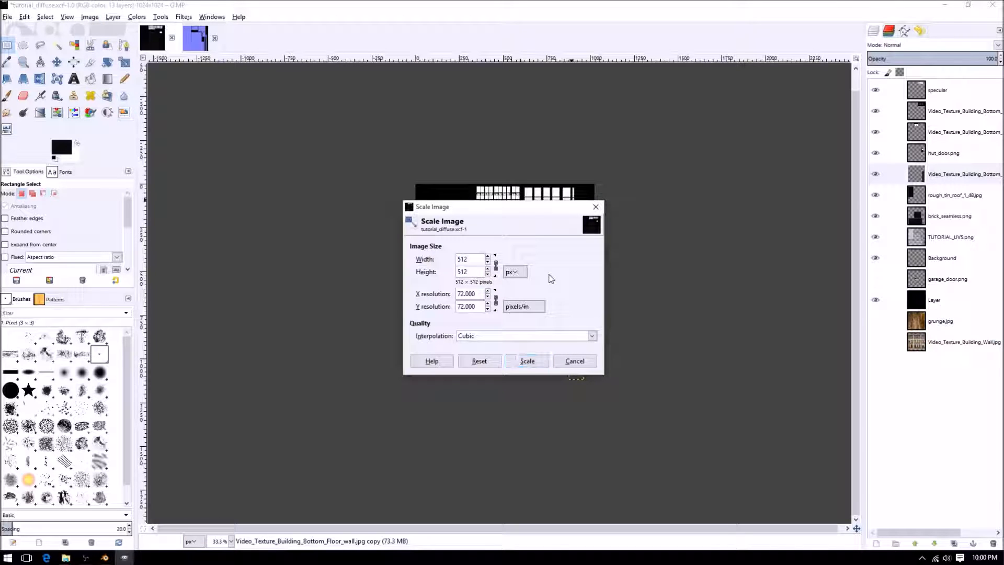
{"action": "left_click", "coordinate": [527, 361]}
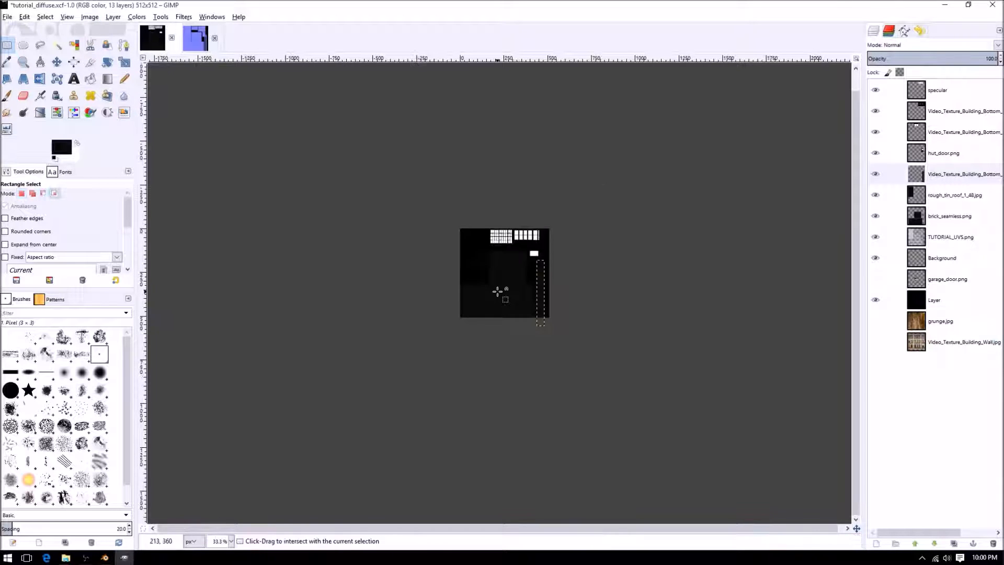
Export the specular map to the Desktop folder as tutorial_s.png.
{"action": "key", "text": "ctrl+shift+e"}
{"action": "left_click", "coordinate": [257, 73]}
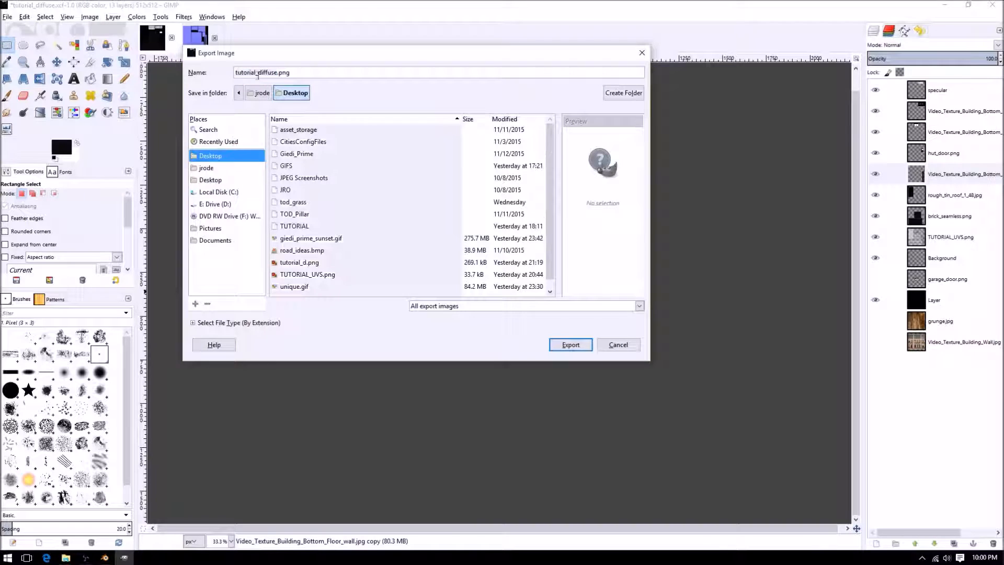
{"action": "key", "text": "Delete"}
{"action": "key", "text": "Delete"}
{"action": "key", "text": "Delete"}
{"action": "key", "text": "Delete"}
{"action": "key", "text": "Delete"}
{"action": "key", "text": "Delete"}
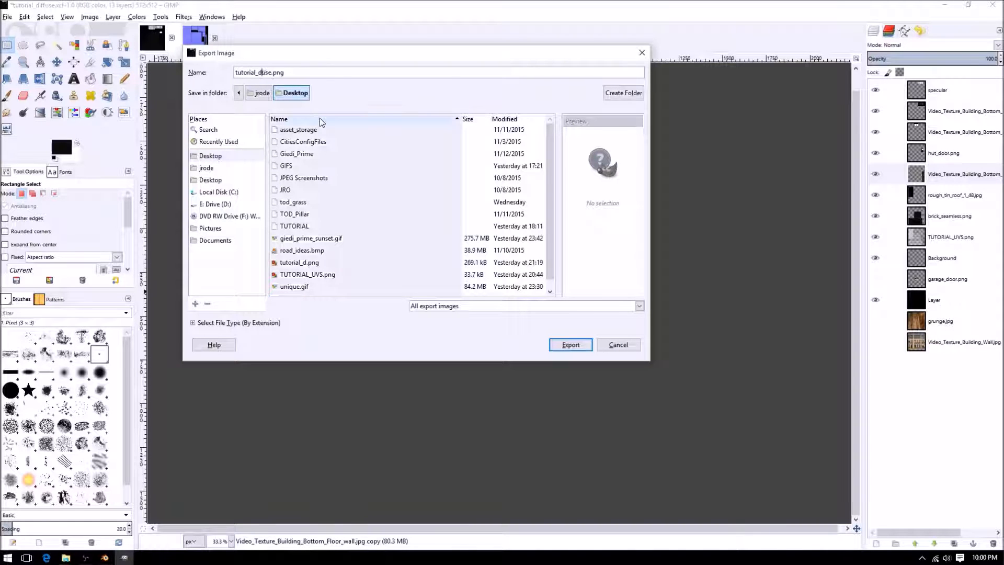
{"action": "key", "text": "BackSpace"}
{"action": "type", "text": "s"}
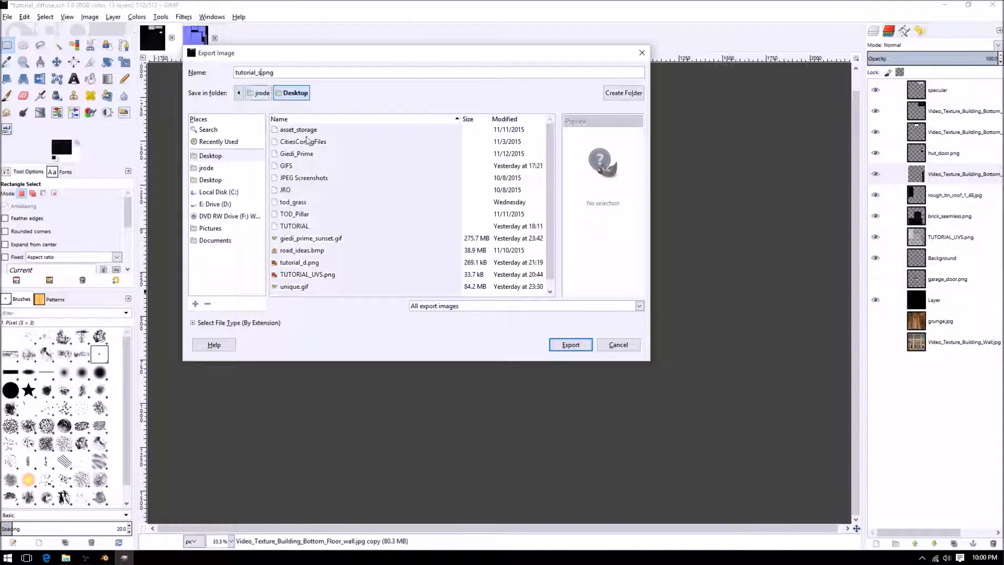
{"action": "left_click", "coordinate": [217, 181]}
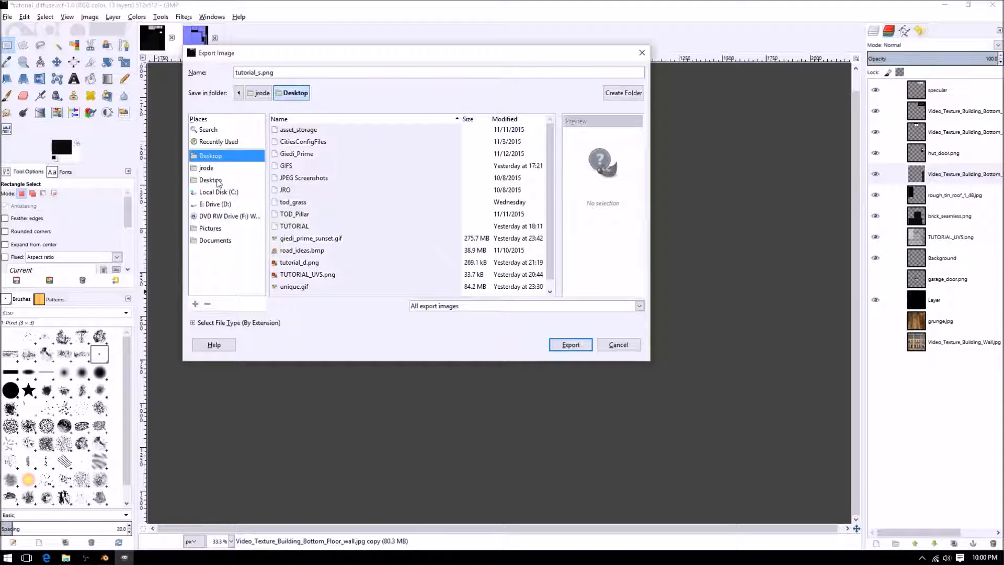
{"action": "left_click", "coordinate": [571, 345]}
{"action": "left_click", "coordinate": [505, 376]}
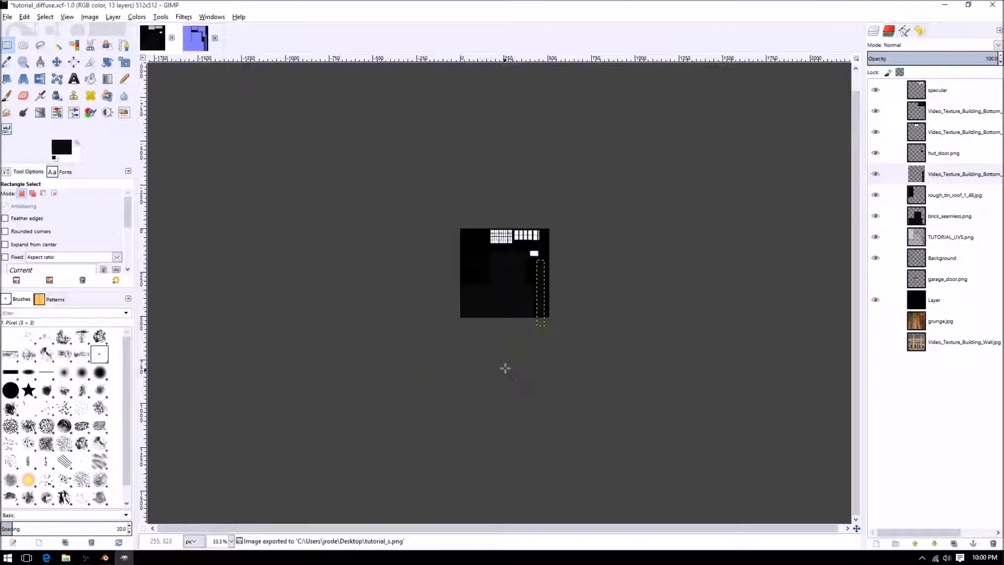
Examine the white window panes, the white door glass and the dark wall areas of the specular map.
{"action": "key", "text": "1"}
{"action": "scroll", "coordinate": [526, 281], "scroll_direction": "up", "scroll_amount": 3, "text": "ctrl"}
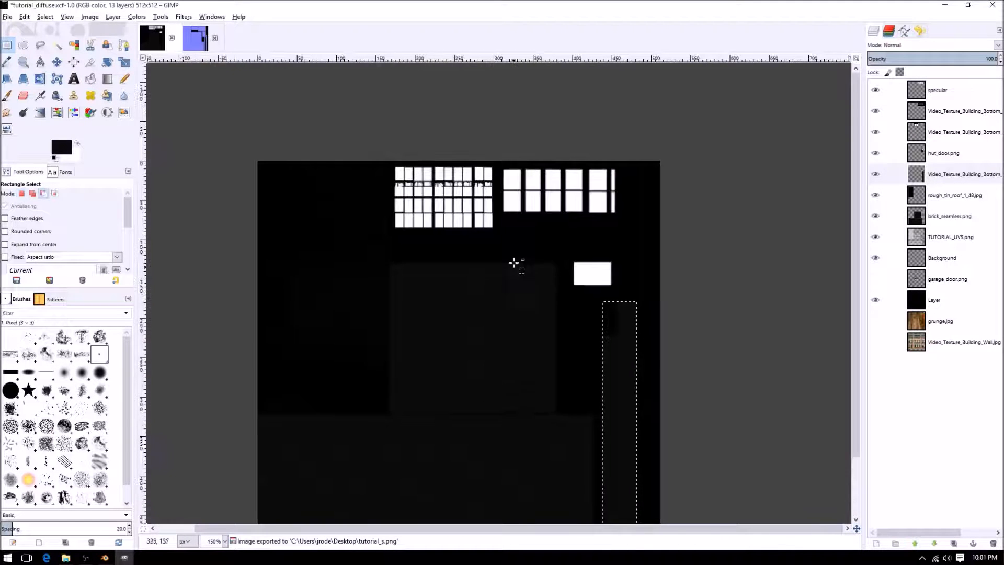
{"action": "scroll", "coordinate": [477, 231], "scroll_direction": "up", "scroll_amount": 3, "text": "ctrl"}
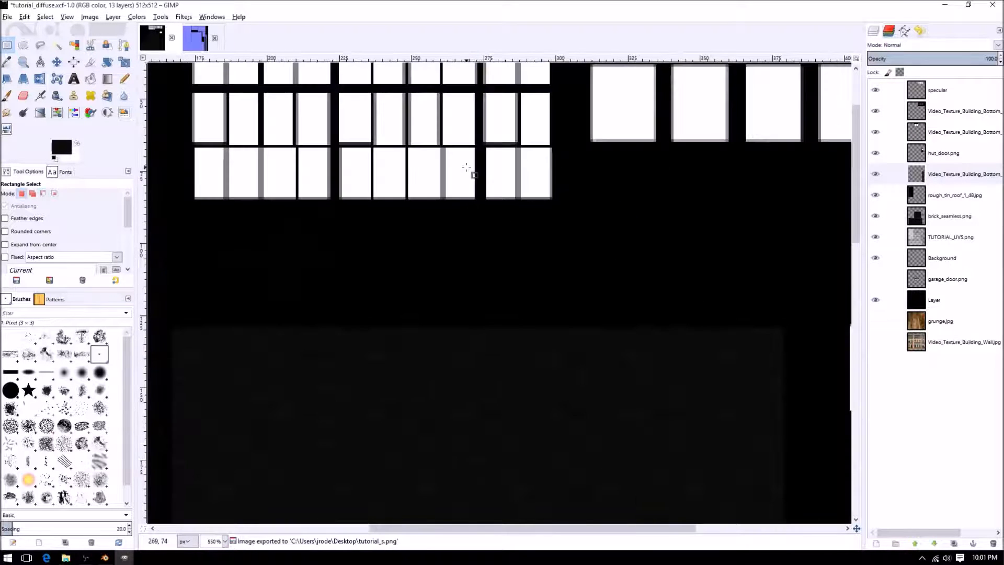
{"action": "scroll", "coordinate": [507, 321], "scroll_direction": "up", "scroll_amount": 1, "text": "ctrl"}
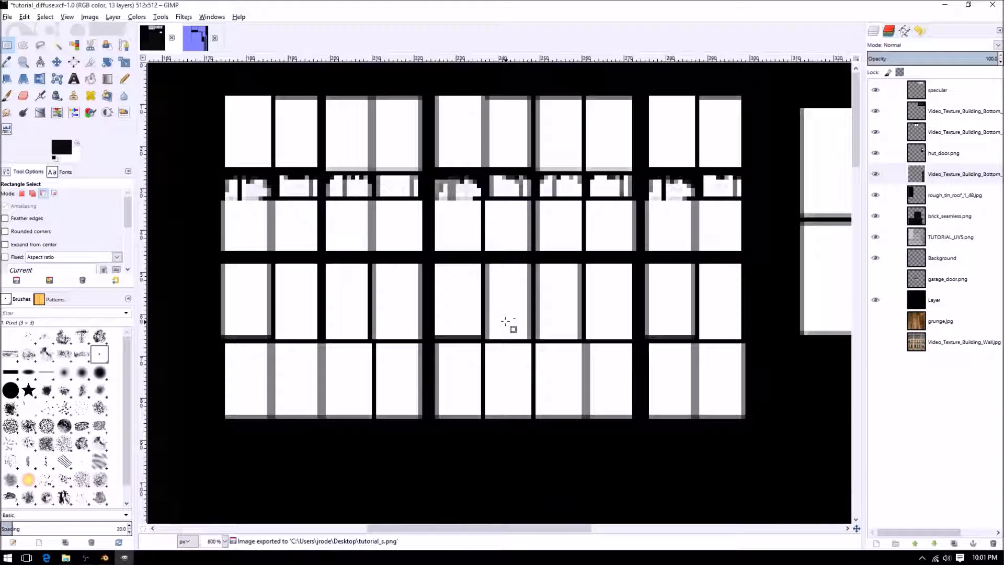
{"action": "scroll", "coordinate": [680, 287], "scroll_direction": "down", "scroll_amount": 2, "text": "ctrl"}
{"action": "middle_click_drag", "start_coordinate": [684, 287], "coordinate": [524, 175]}
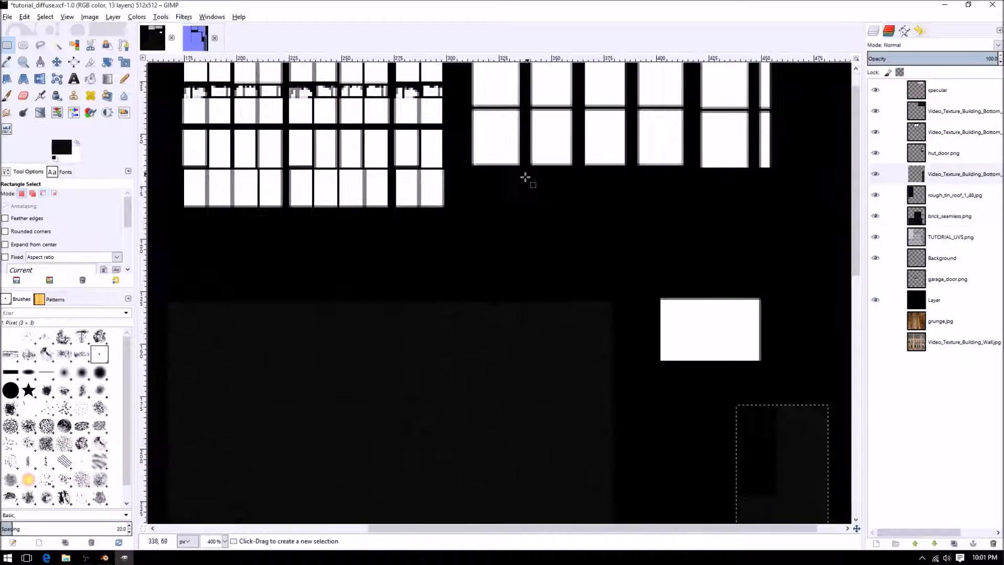
{"action": "scroll", "coordinate": [518, 220], "scroll_direction": "down", "scroll_amount": 3, "text": "ctrl"}
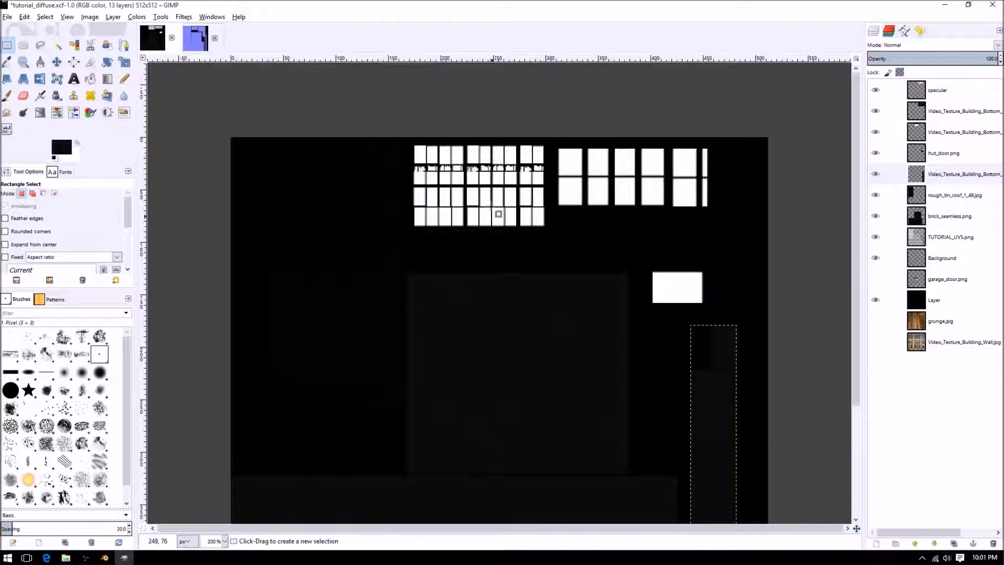
{"action": "scroll", "coordinate": [547, 321], "scroll_direction": "down", "scroll_amount": 2, "text": "ctrl"}
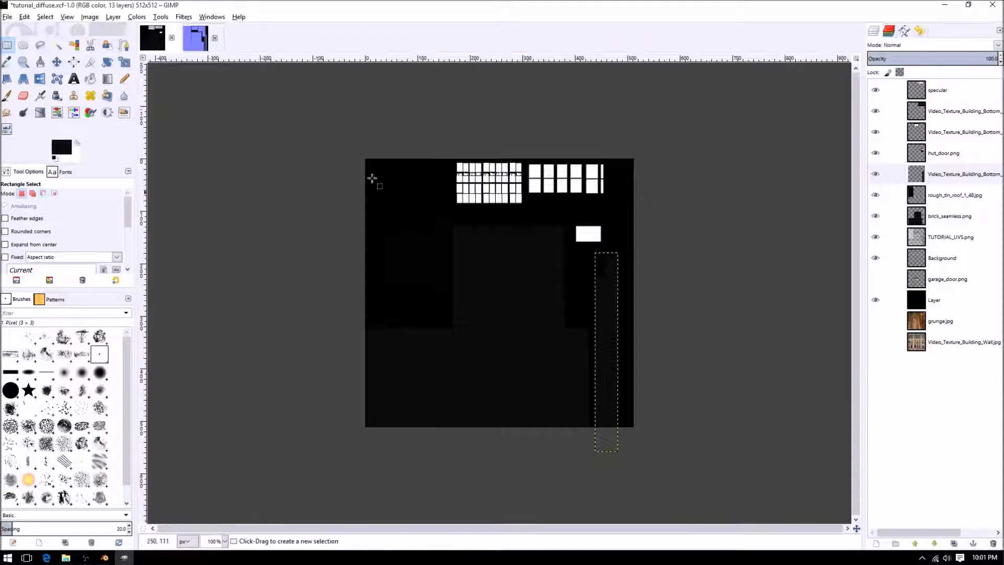
{"action": "scroll", "coordinate": [583, 253], "scroll_direction": "up", "scroll_amount": 1, "text": "ctrl"}
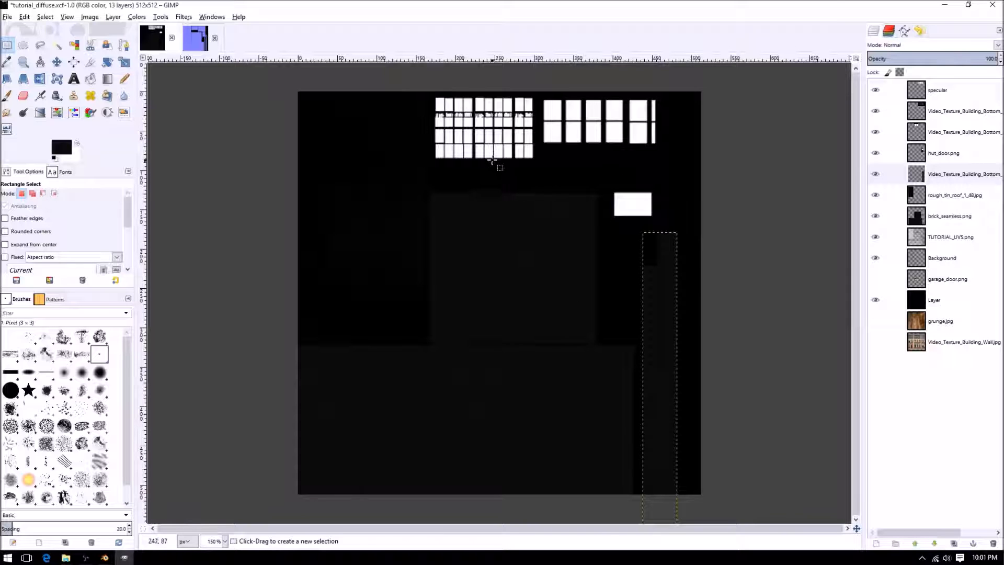
{"action": "scroll", "coordinate": [526, 186], "scroll_direction": "up", "scroll_amount": 2, "text": "ctrl"}
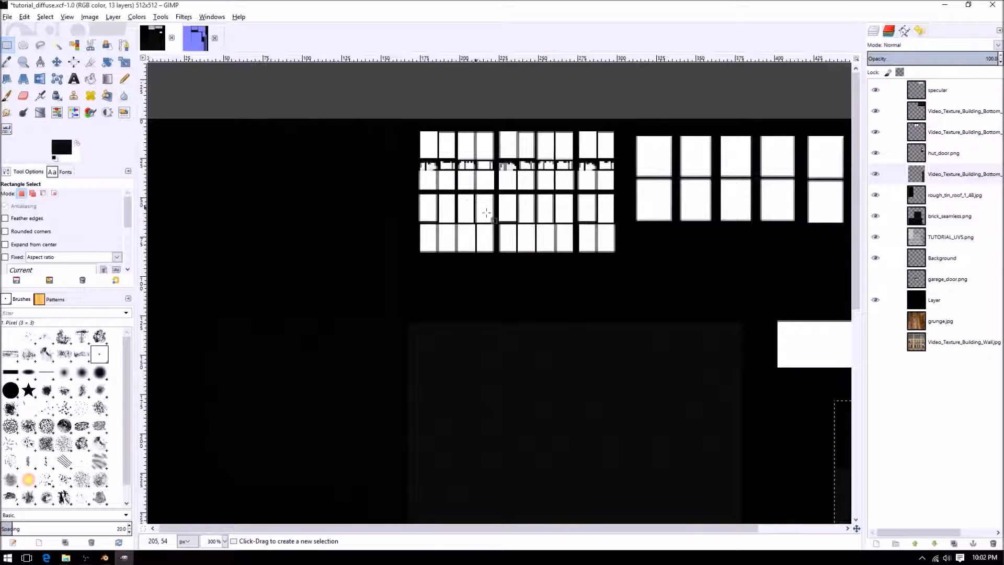
{"action": "scroll", "coordinate": [513, 227], "scroll_direction": "up", "scroll_amount": 1, "text": "ctrl"}
{"action": "scroll", "coordinate": [594, 276], "scroll_direction": "up", "scroll_amount": 1, "text": "ctrl"}
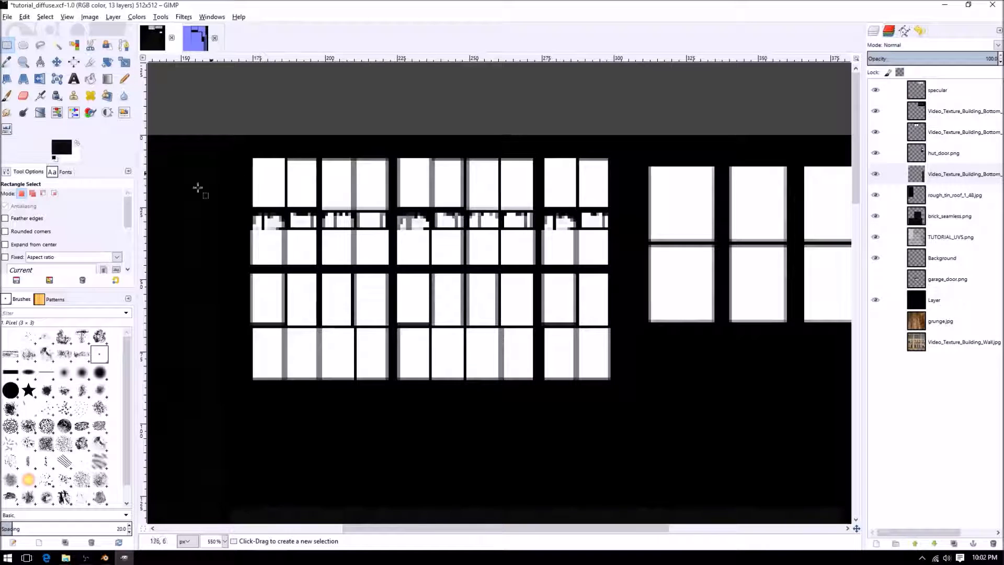
{"action": "middle_click_drag", "start_coordinate": [376, 287], "coordinate": [460, 271]}
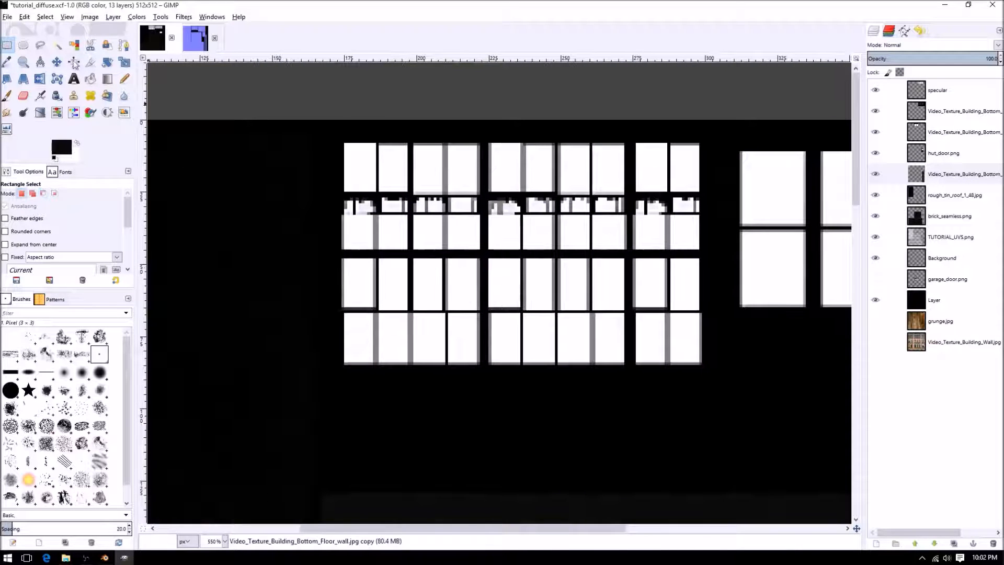
{"action": "scroll", "coordinate": [514, 216], "scroll_direction": "down", "scroll_amount": 3, "text": "ctrl"}
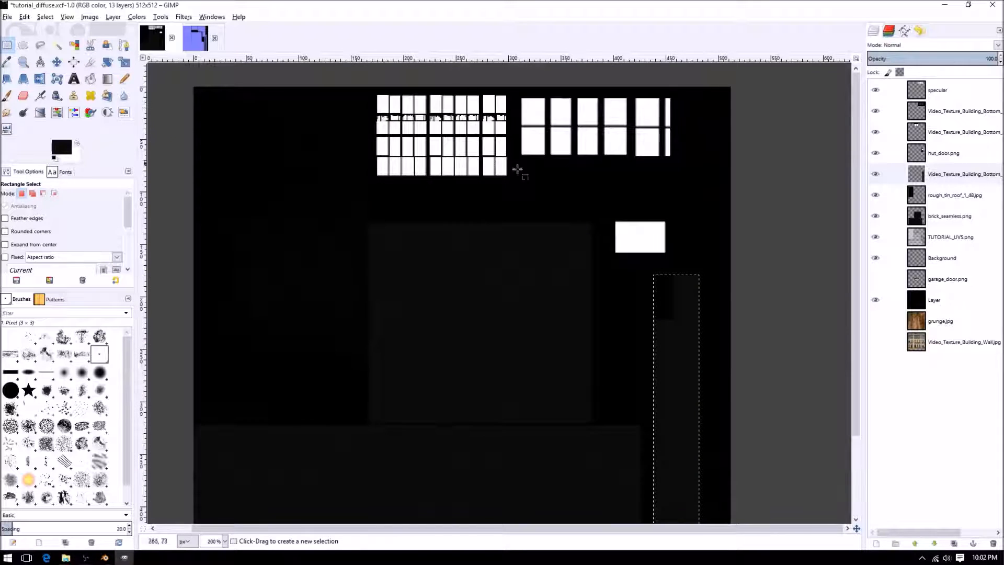
{"action": "scroll", "coordinate": [512, 366], "scroll_direction": "down", "scroll_amount": 4}
{"action": "scroll", "coordinate": [517, 361], "scroll_direction": "up", "scroll_amount": 3}
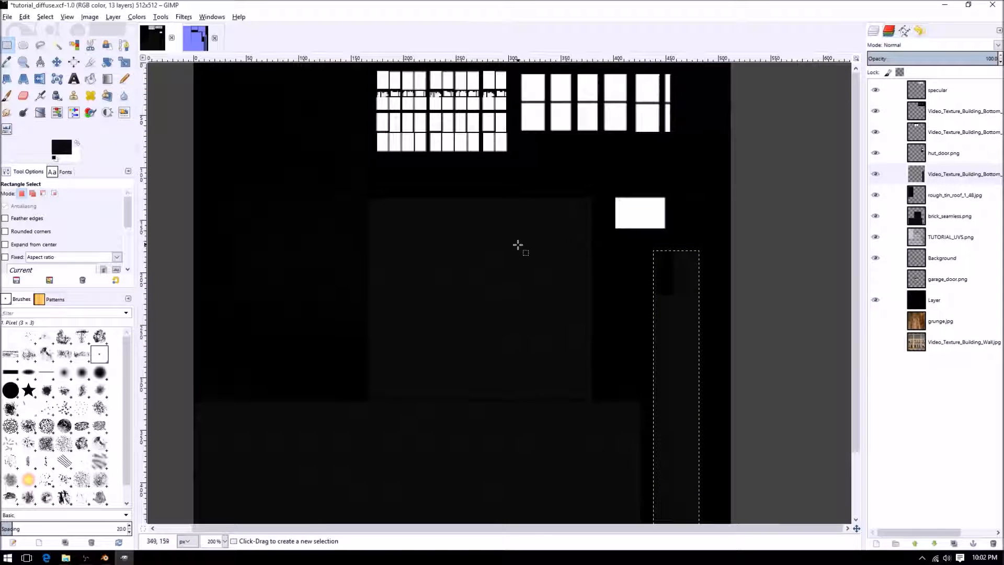
{"action": "scroll", "coordinate": [433, 240], "scroll_direction": "up", "scroll_amount": 3}
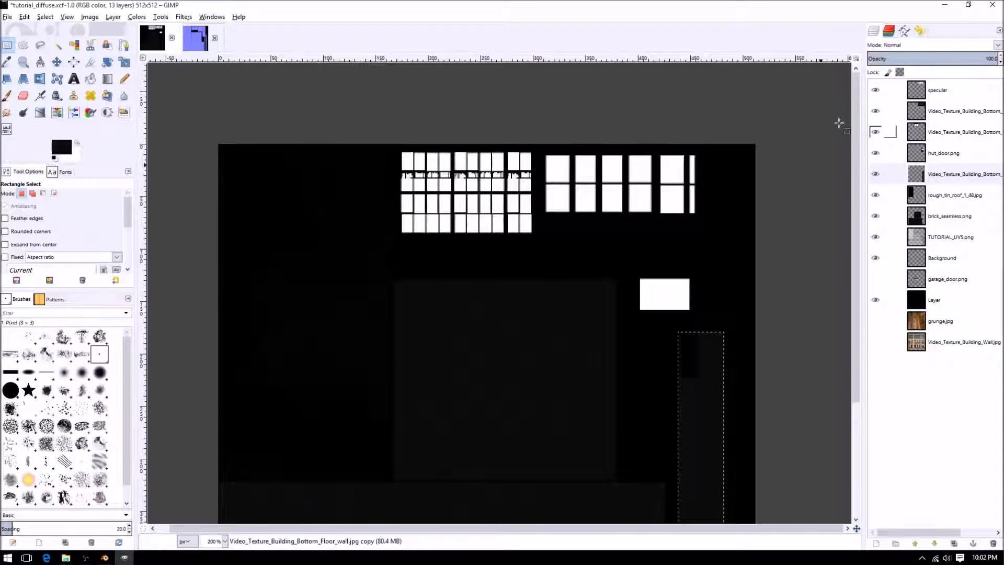
Save the layered project as a separate file named tutorial_specular.xcf on the Desktop.
{"action": "left_click", "coordinate": [7, 17]}
{"action": "left_click", "coordinate": [21, 113]}
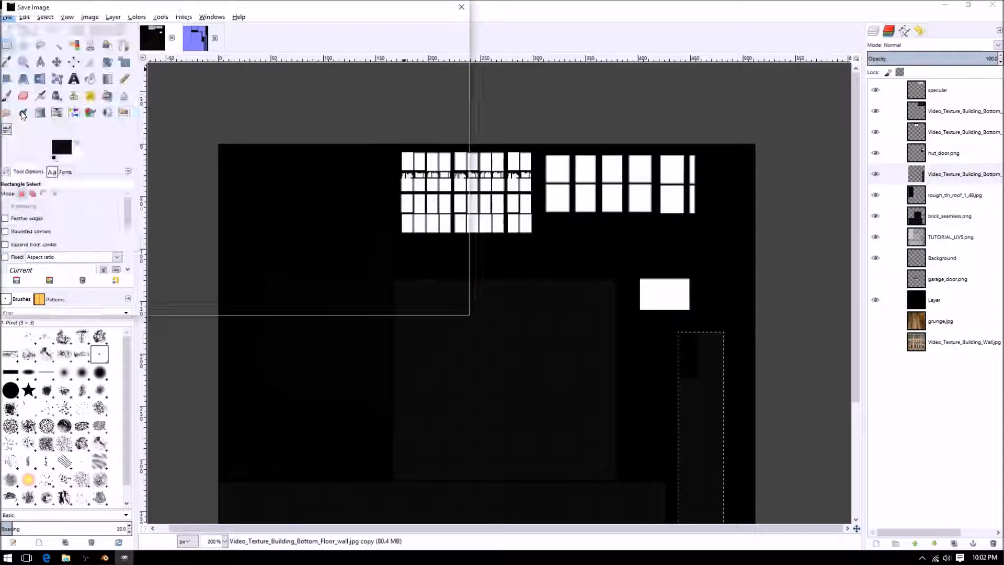
{"action": "left_click", "coordinate": [78, 27]}
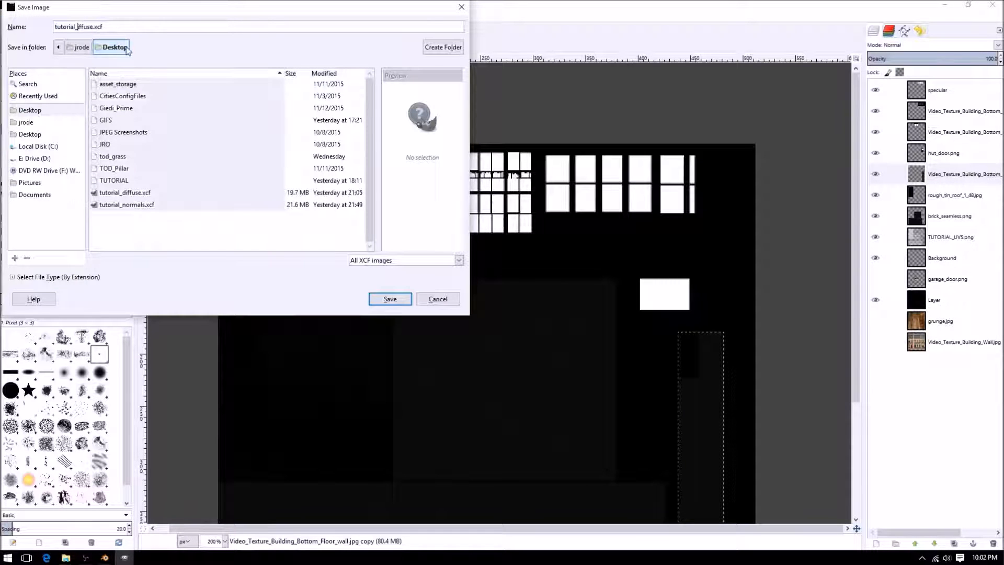
{"action": "type", "text": "specular"}
{"action": "left_click", "coordinate": [377, 303]}
{"action": "left_click", "coordinate": [378, 303]}
Flatten the image into a single layer and activate the Rectangle Select tool for the window panes.
{"action": "right_click", "coordinate": [943, 129]}
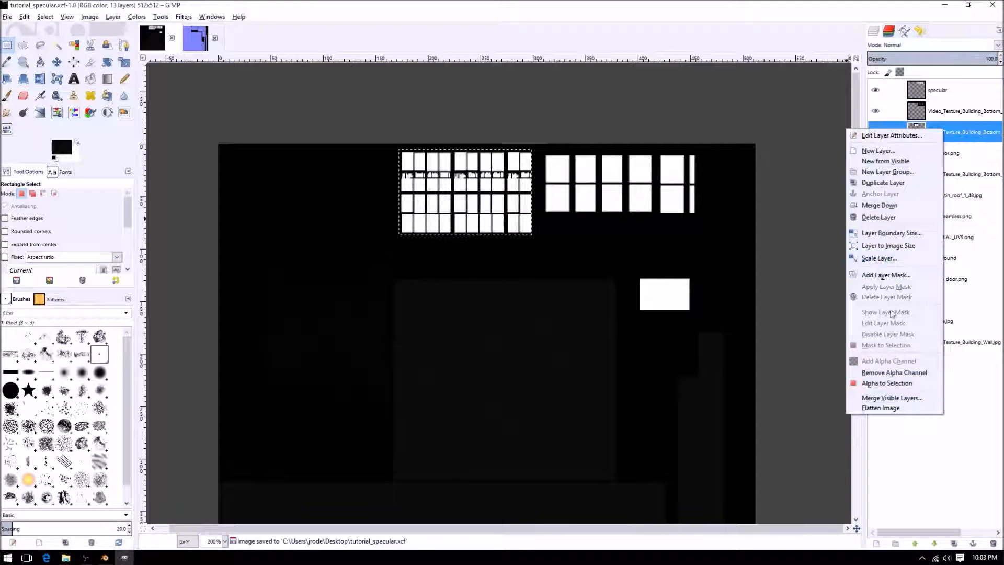
{"action": "left_click", "coordinate": [889, 408]}
{"action": "left_click", "coordinate": [11, 45]}
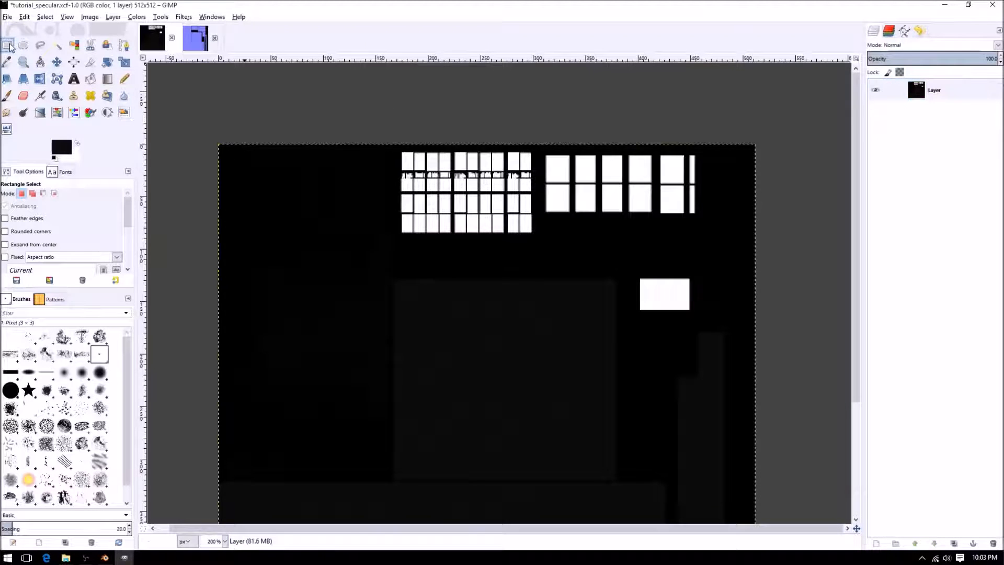
{"action": "scroll", "coordinate": [538, 221], "scroll_direction": "up", "scroll_amount": 3, "text": "ctrl"}
{"action": "middle_click_drag", "start_coordinate": [446, 155], "coordinate": [721, 246]}
{"action": "middle_click_drag", "start_coordinate": [672, 222], "coordinate": [554, 190]}
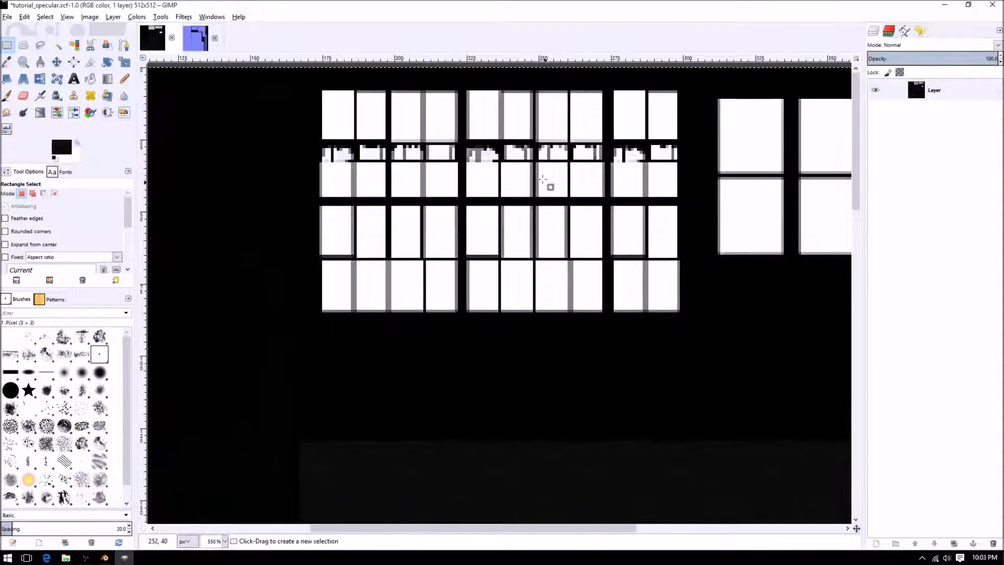
Select a rectangle around the large multi-pane window with a black margin on all sides and copy it.
{"action": "left_click_drag", "start_coordinate": [314, 85], "coordinate": [692, 327]}
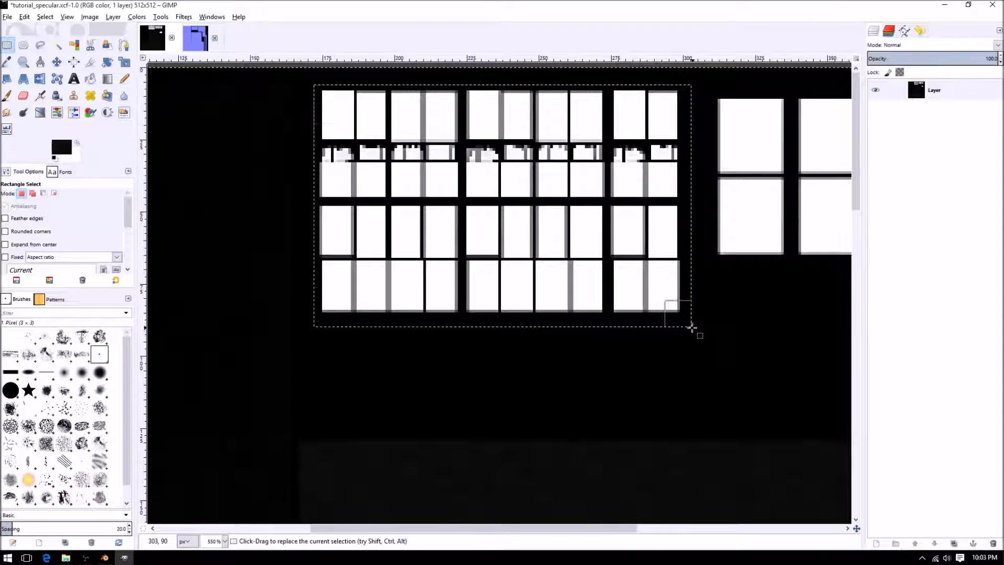
{"action": "left_click_drag", "start_coordinate": [316, 204], "coordinate": [308, 204]}
{"action": "left_click_drag", "start_coordinate": [503, 91], "coordinate": [506, 88]}
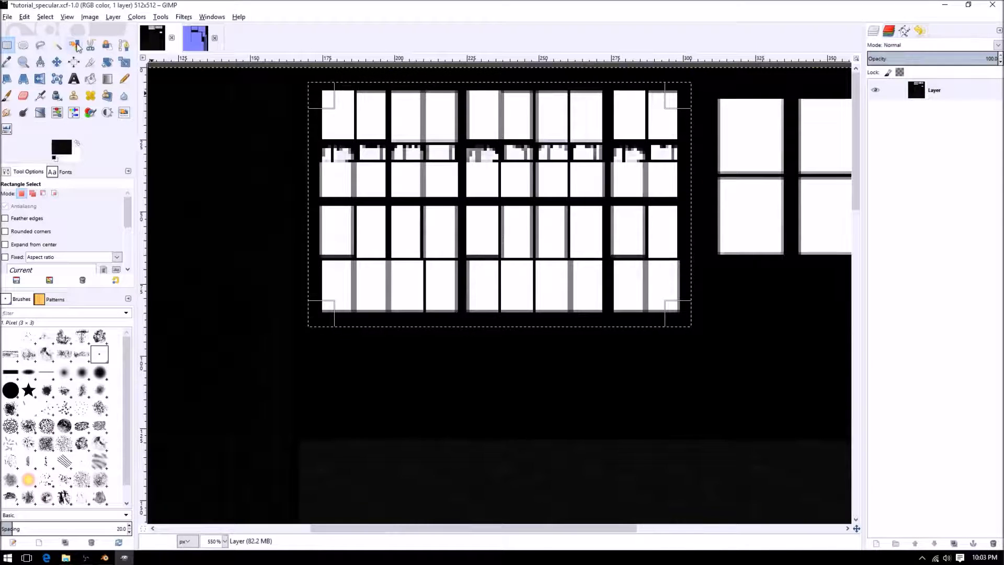
{"action": "key", "text": "ctrl"}
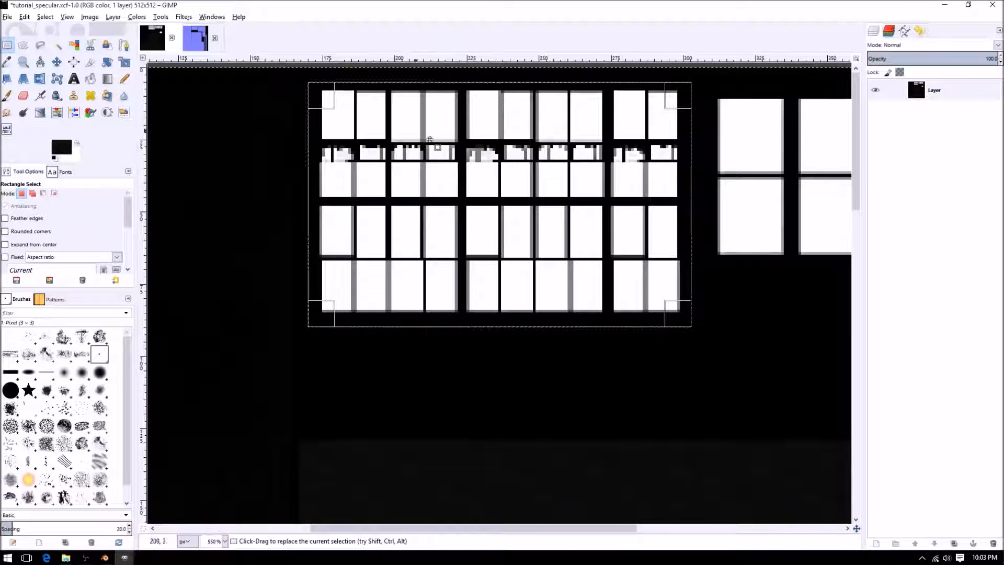
{"action": "key", "text": "ctrl+c"}
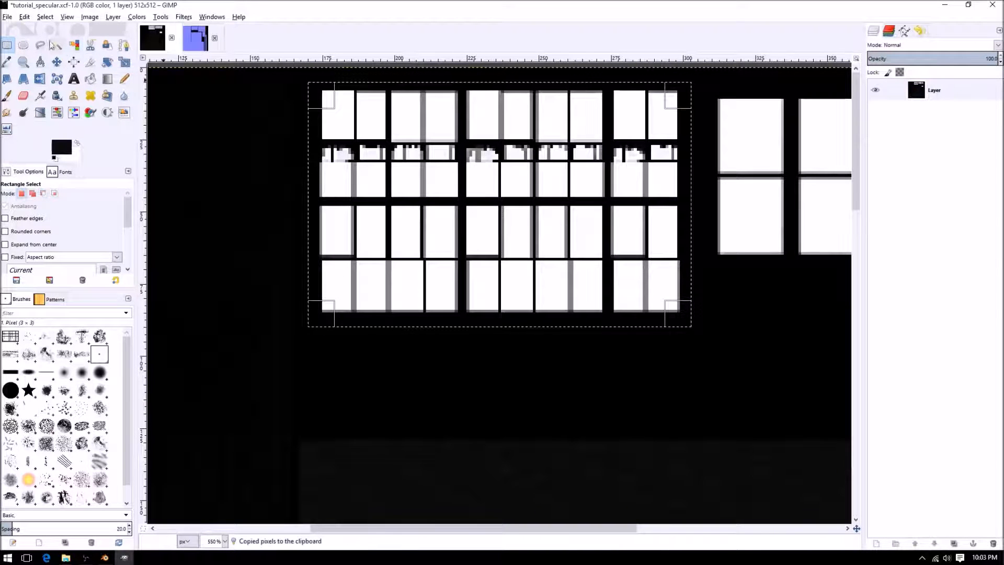
Paste the copied window as a new layer and move that layer roughly over the original window.
{"action": "left_click", "coordinate": [24, 18]}
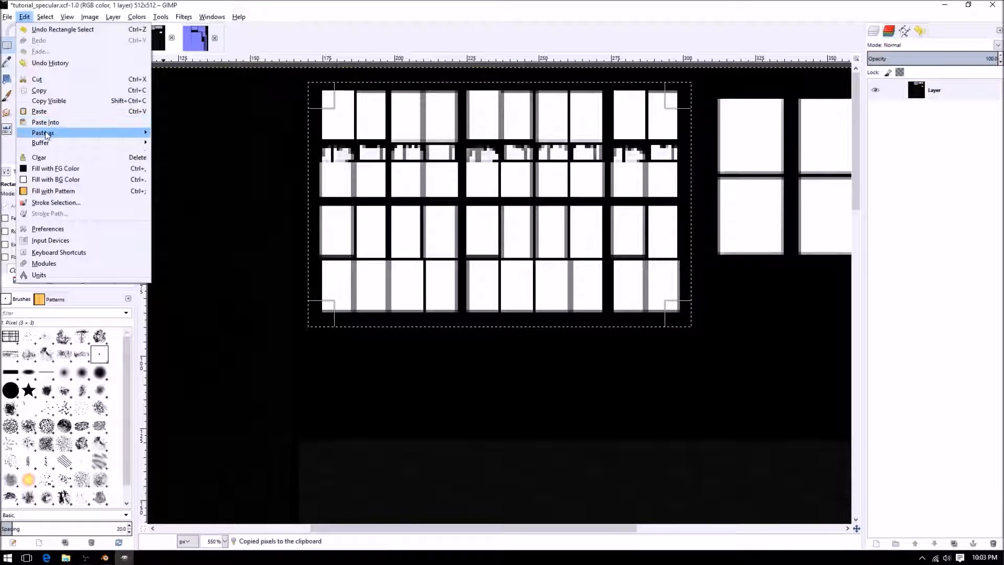
{"action": "mouse_move", "coordinate": [48, 133]}
{"action": "left_click", "coordinate": [178, 144]}
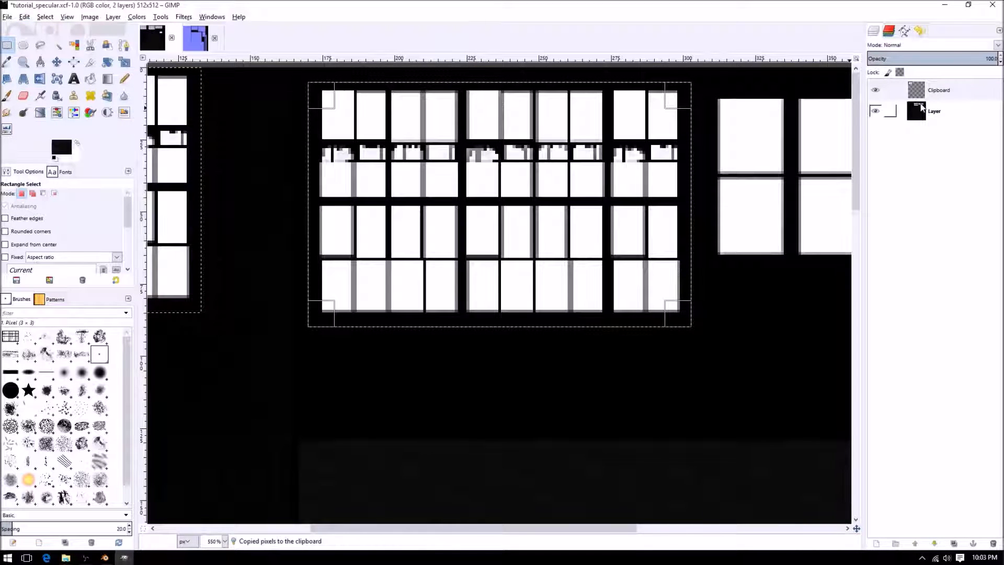
{"action": "left_click", "coordinate": [921, 90]}
{"action": "scroll", "coordinate": [426, 230], "scroll_direction": "down", "scroll_amount": 1, "text": "ctrl"}
{"action": "key", "text": "m"}
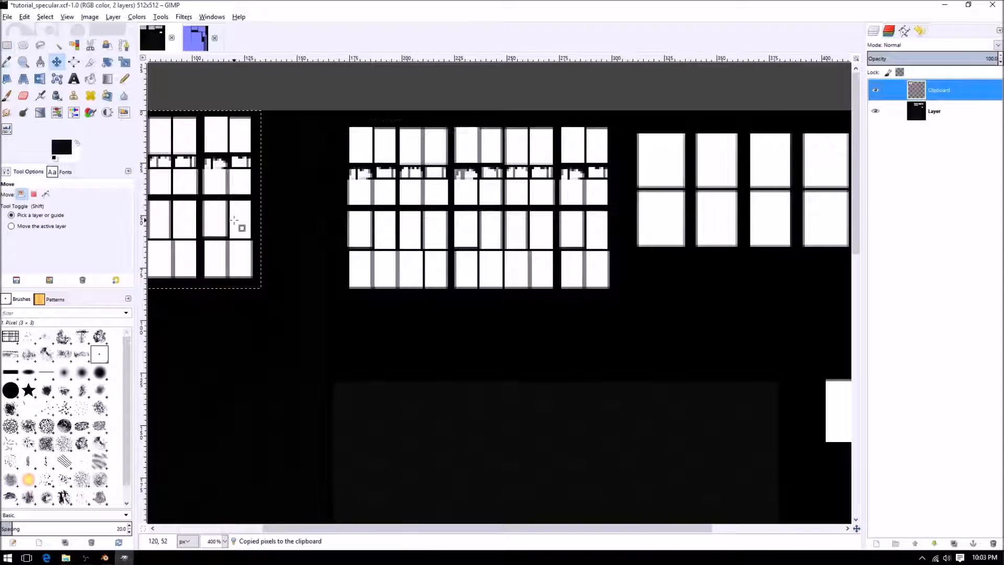
{"action": "left_click_drag", "start_coordinate": [270, 228], "coordinate": [543, 247]}
{"action": "left_click_drag", "start_coordinate": [586, 250], "coordinate": [585, 247]}
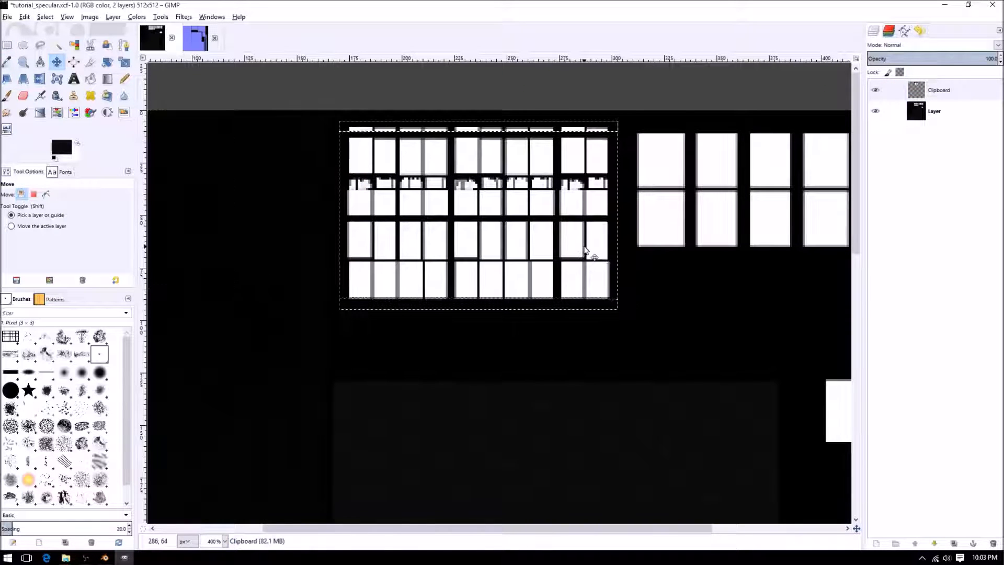
Lower the Clipboard layer's opacity to about 40, align it with the window underneath, and restore its opacity to 100.
{"action": "left_click", "coordinate": [931, 59]}
{"action": "left_click_drag", "start_coordinate": [911, 58], "coordinate": [920, 58]}
{"action": "scroll", "coordinate": [469, 152], "scroll_direction": "up", "scroll_amount": 3, "text": "ctrl"}
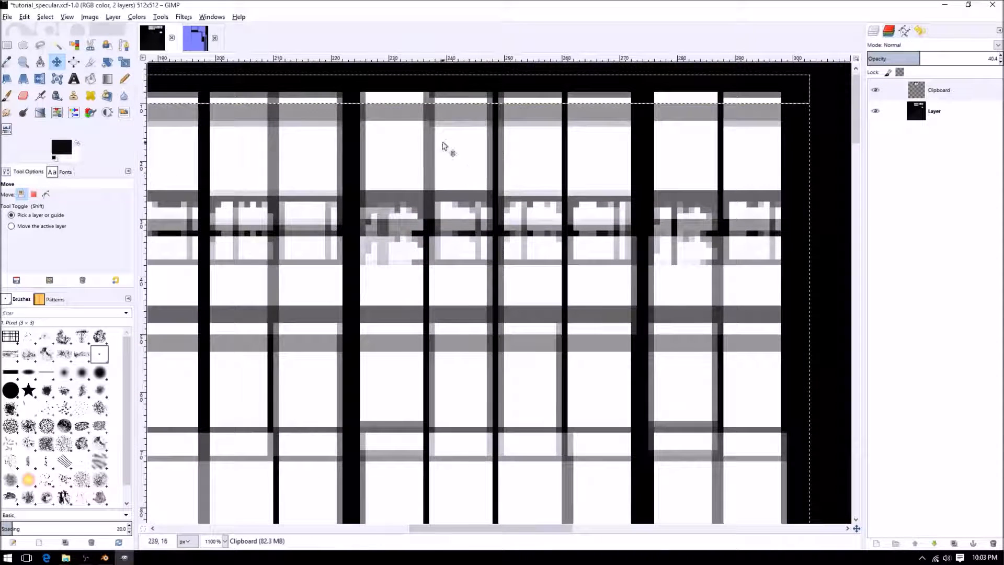
{"action": "left_click_drag", "start_coordinate": [443, 146], "coordinate": [388, 123]}
{"action": "scroll", "coordinate": [481, 186], "scroll_direction": "down", "scroll_amount": 4, "text": "ctrl"}
{"action": "left_click_drag", "start_coordinate": [932, 59], "coordinate": [998, 60]}
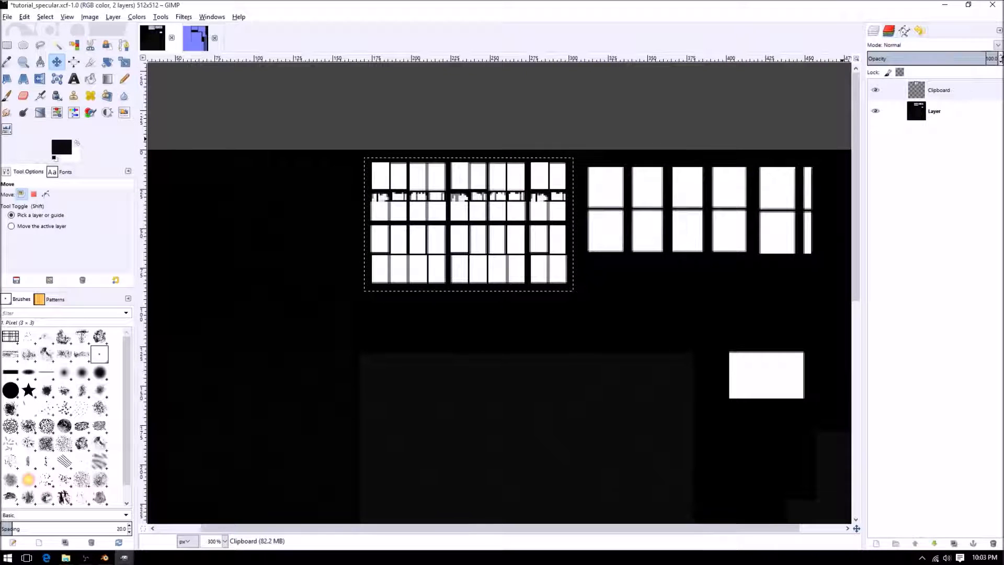
{"action": "scroll", "coordinate": [361, 257], "scroll_direction": "up", "scroll_amount": 4, "text": "ctrl"}
{"action": "middle_click_drag", "start_coordinate": [641, 202], "coordinate": [453, 343]}
{"action": "scroll", "coordinate": [541, 332], "scroll_direction": "down", "scroll_amount": 2, "text": "ctrl"}
{"action": "middle_click_drag", "start_coordinate": [577, 286], "coordinate": [489, 257]}
{"action": "scroll", "coordinate": [484, 278], "scroll_direction": "up", "scroll_amount": 1, "text": "ctrl"}
{"action": "middle_click_drag", "start_coordinate": [497, 334], "coordinate": [482, 299]}
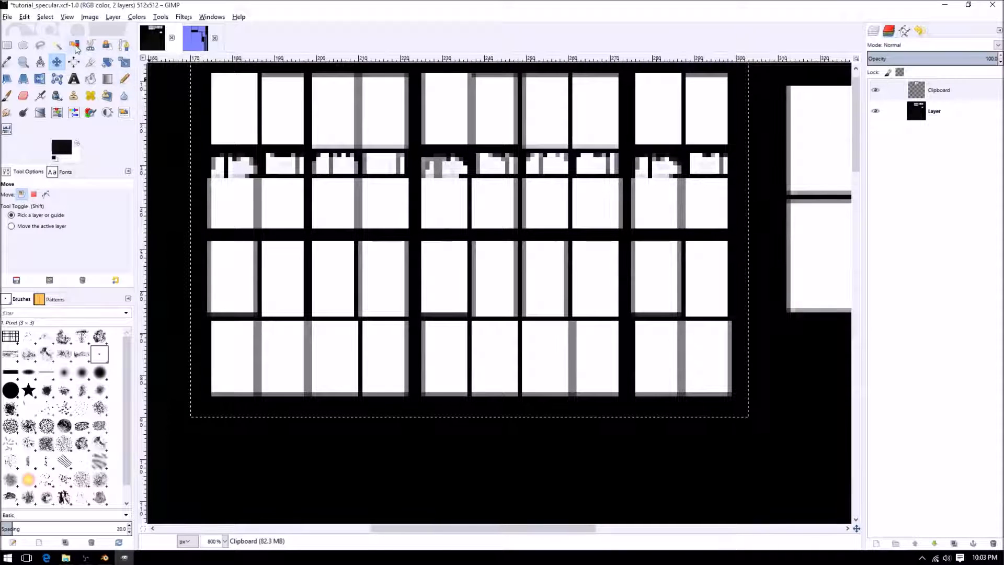
{"action": "left_click", "coordinate": [75, 46]}
{"action": "left_click", "coordinate": [230, 112]}
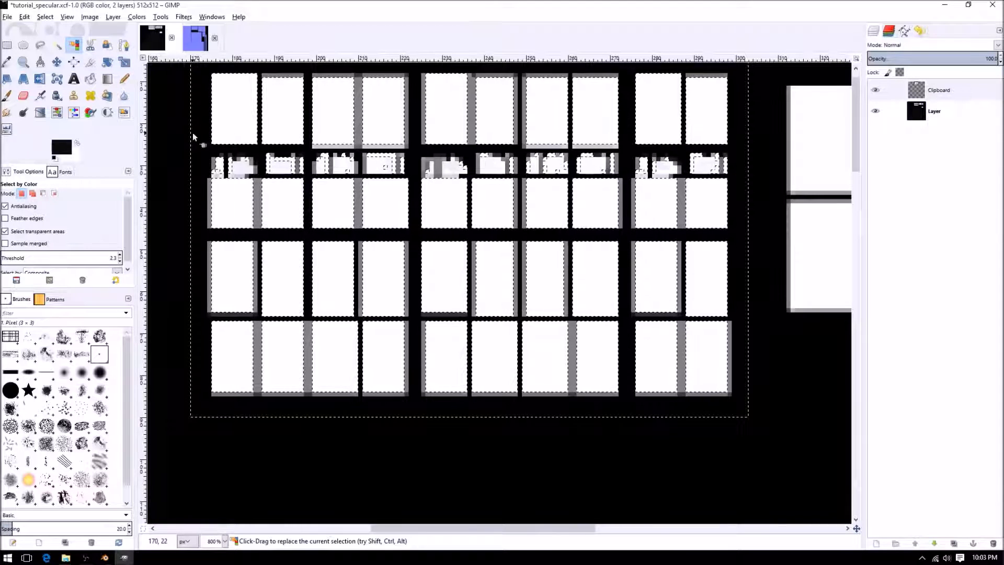
{"action": "key", "text": "r"}
{"action": "left_click", "coordinate": [199, 98]}
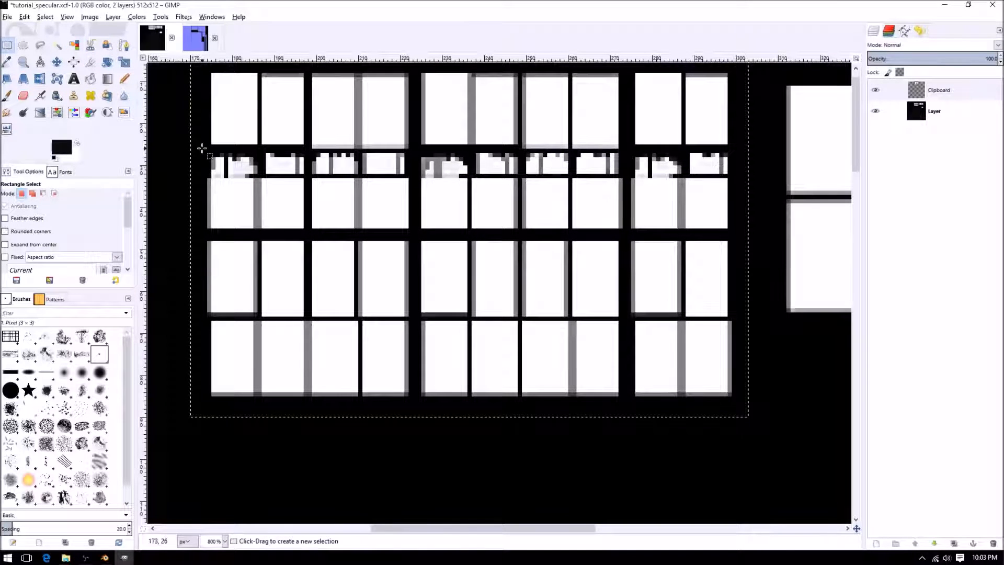
Cover the narrow row of jagged pane fragments with a rectangular strip of the dark foreground colour, and clear the selection.
{"action": "left_click_drag", "start_coordinate": [204, 146], "coordinate": [731, 177]}
{"action": "key", "text": "Delete"}
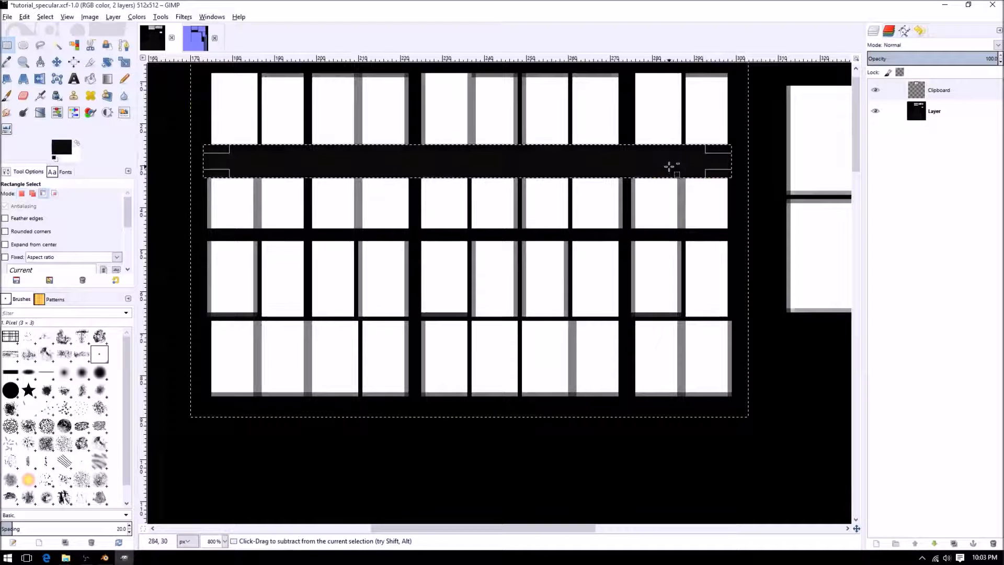
{"action": "left_click", "coordinate": [200, 119]}
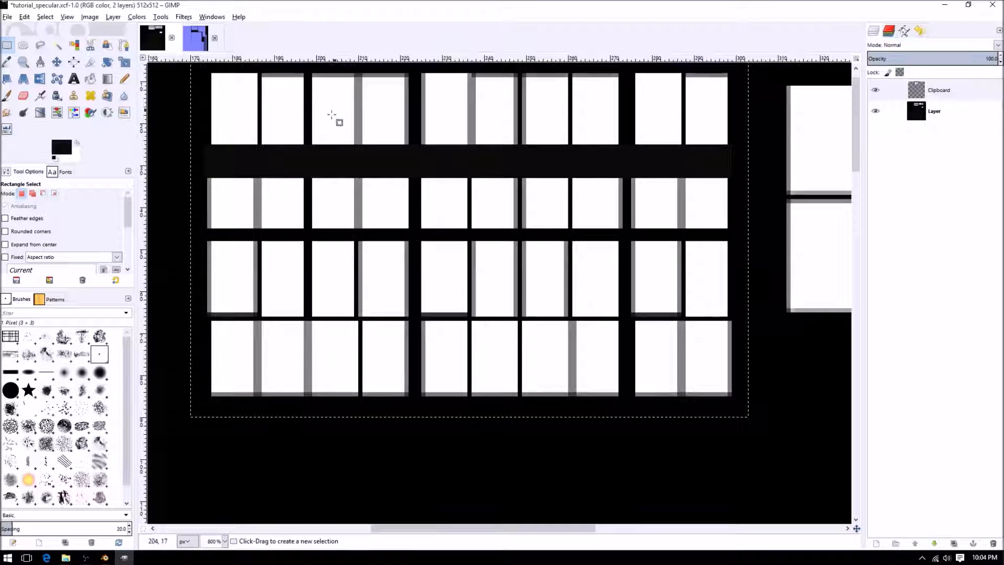
Set the foreground colour to light grey with red, green and blue at 192.
{"action": "scroll", "coordinate": [438, 203], "scroll_direction": "down", "scroll_amount": 1, "text": "ctrl"}
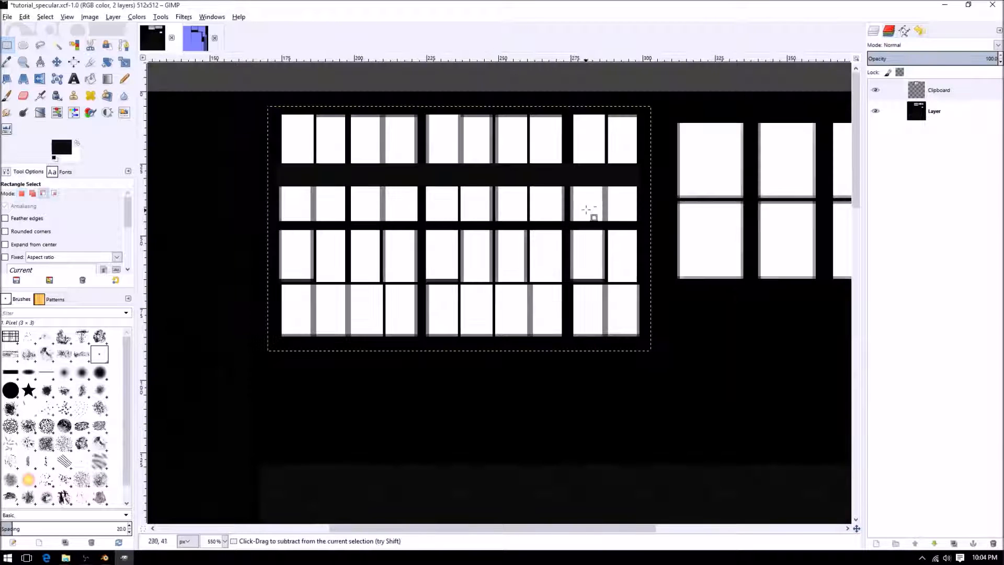
{"action": "scroll", "coordinate": [457, 255], "scroll_direction": "up", "scroll_amount": 1, "text": "ctrl"}
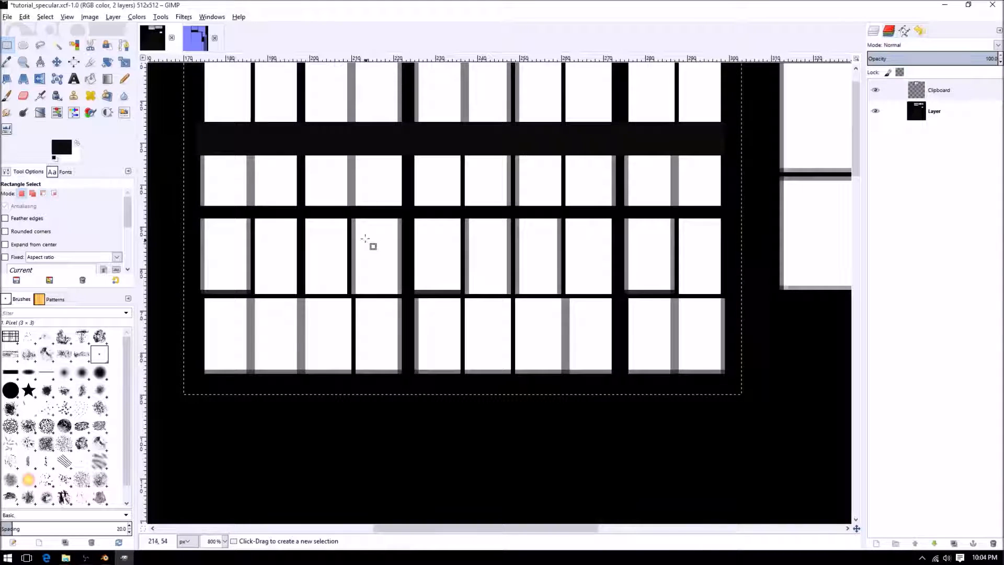
{"action": "scroll", "coordinate": [398, 259], "scroll_direction": "up", "scroll_amount": 1, "text": "ctrl"}
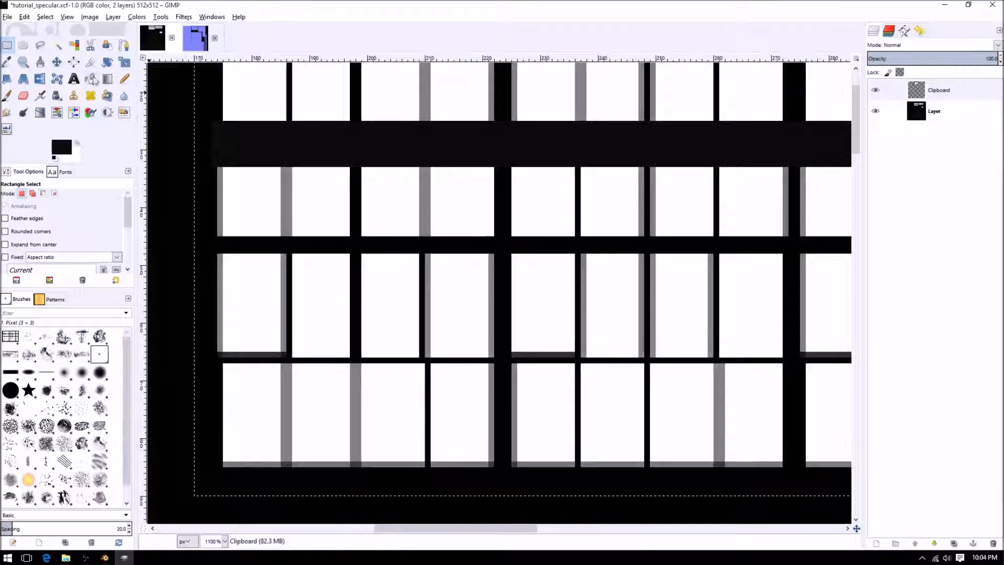
{"action": "left_click", "coordinate": [61, 148]}
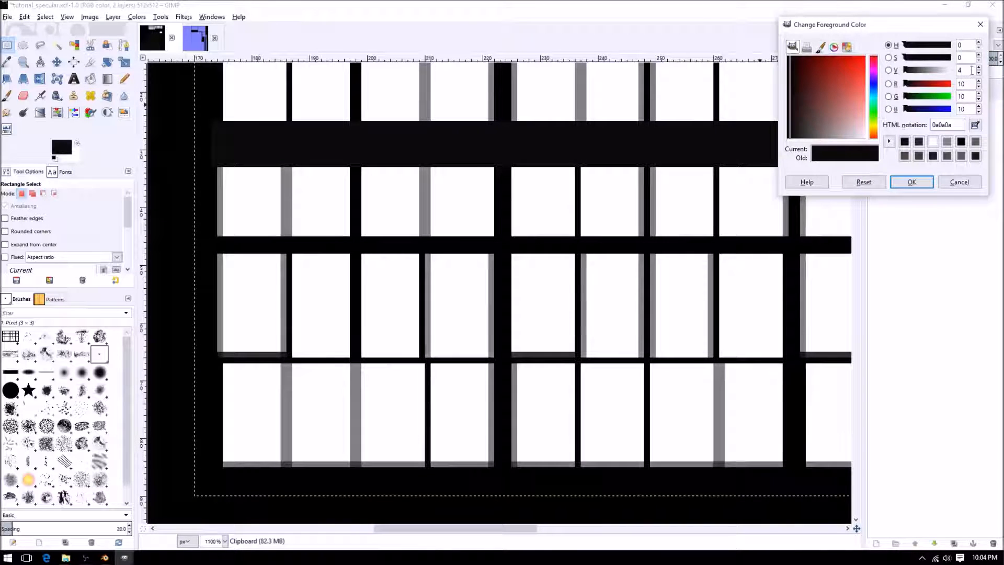
{"action": "left_click", "coordinate": [936, 85]}
{"action": "type", "text": "19"}
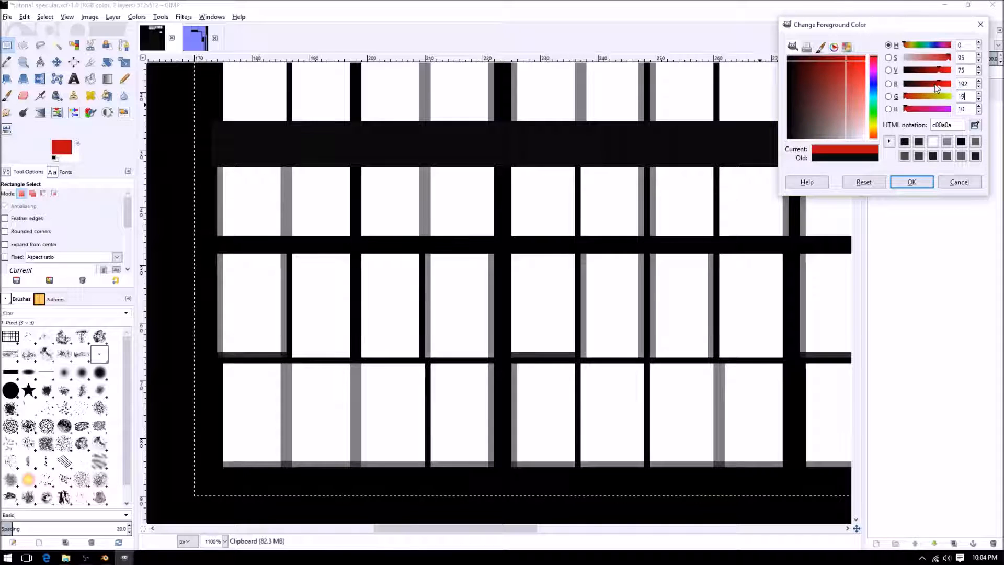
{"action": "type", "text": "2"}
{"action": "key", "text": "Tab"}
{"action": "type", "text": "192"}
{"action": "key", "text": "Tab"}
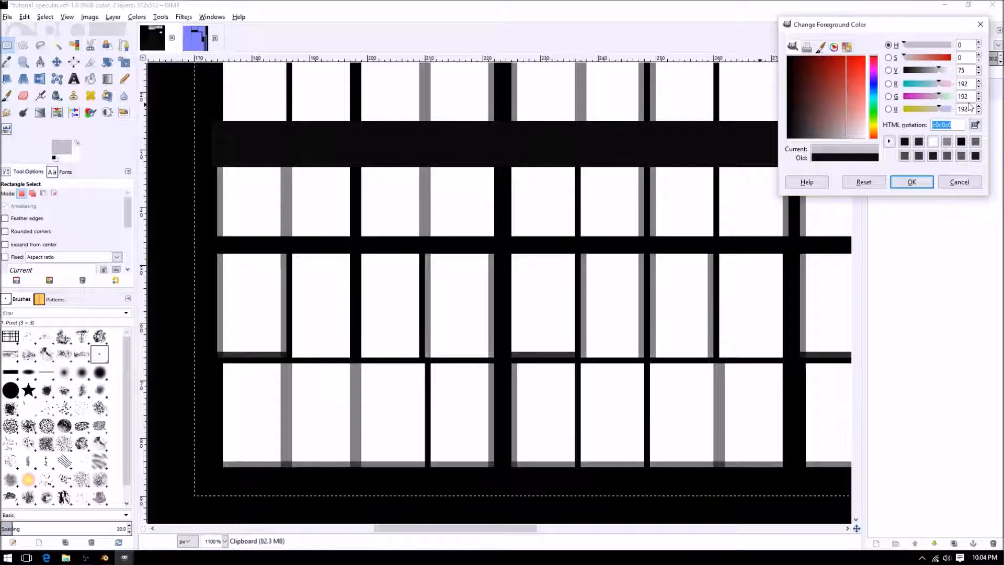
{"action": "left_click", "coordinate": [912, 182]}
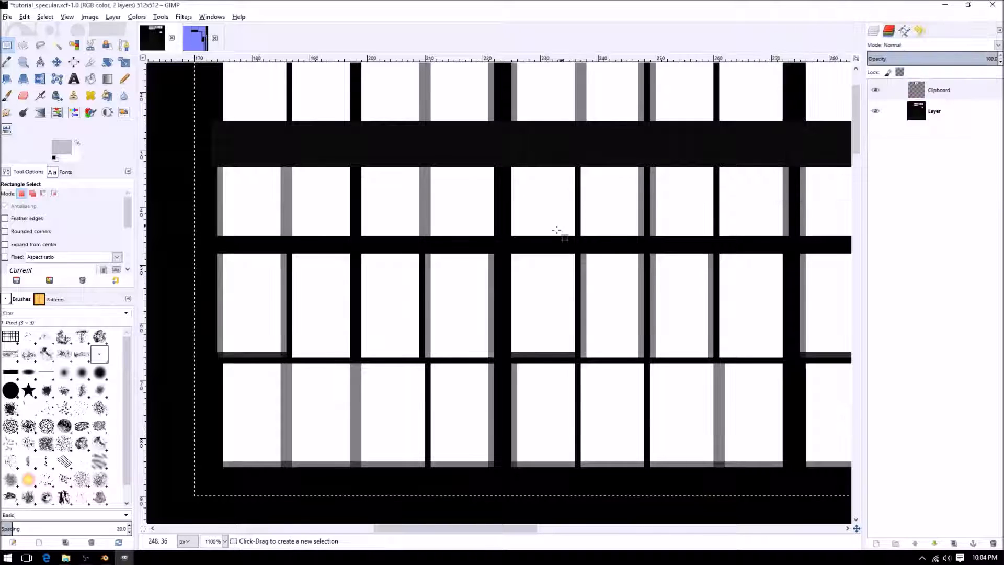
{"action": "scroll", "coordinate": [515, 256], "scroll_direction": "down", "scroll_amount": 1, "text": "ctrl"}
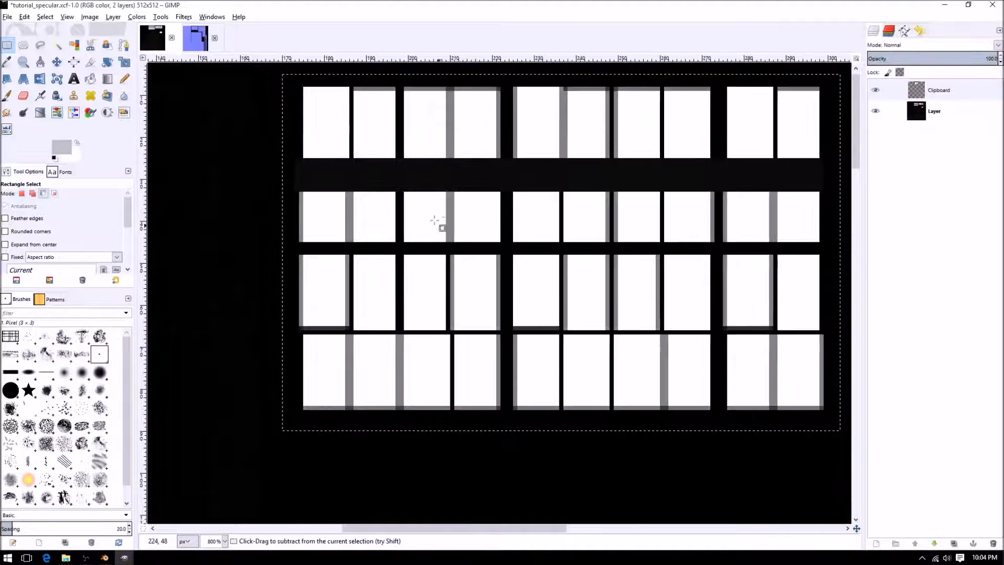
{"action": "left_click", "coordinate": [74, 46]}
{"action": "left_click", "coordinate": [291, 107]}
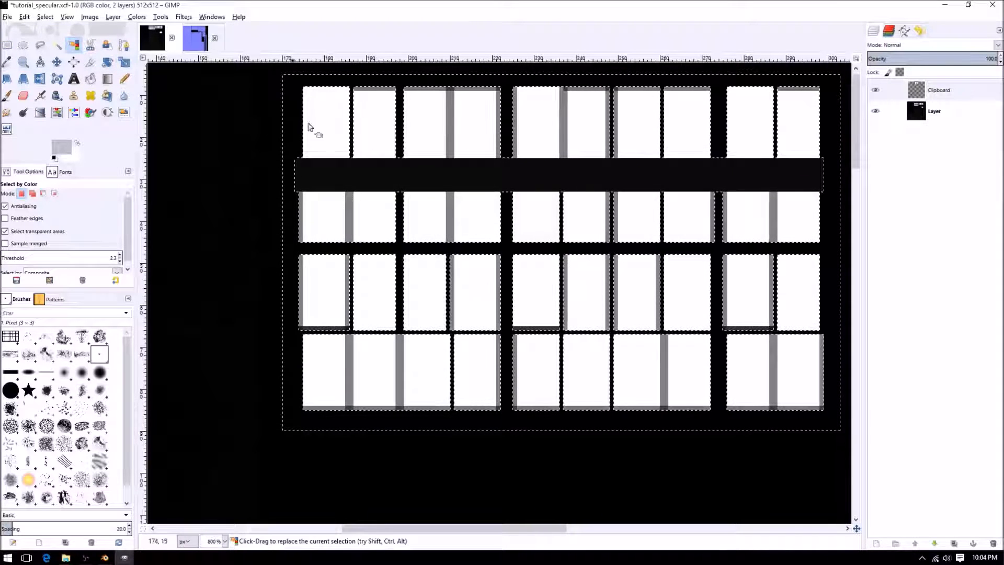
{"action": "key", "text": "r"}
{"action": "left_click", "coordinate": [211, 78]}
Set the foreground colour to black, fill the near-black strip between the upper pane rows with it, and clear the selection.
{"action": "left_click", "coordinate": [72, 46]}
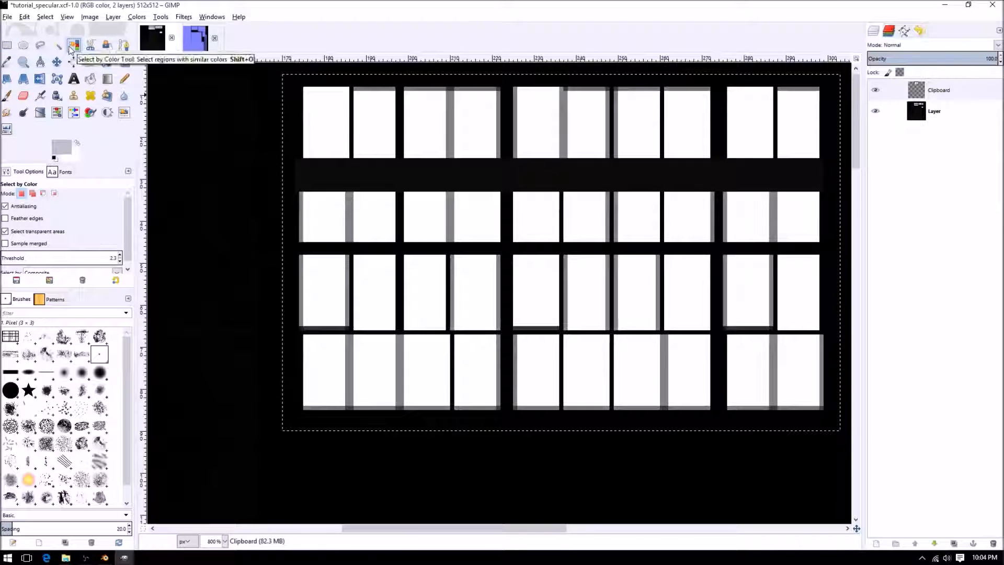
{"action": "left_click", "coordinate": [65, 149]}
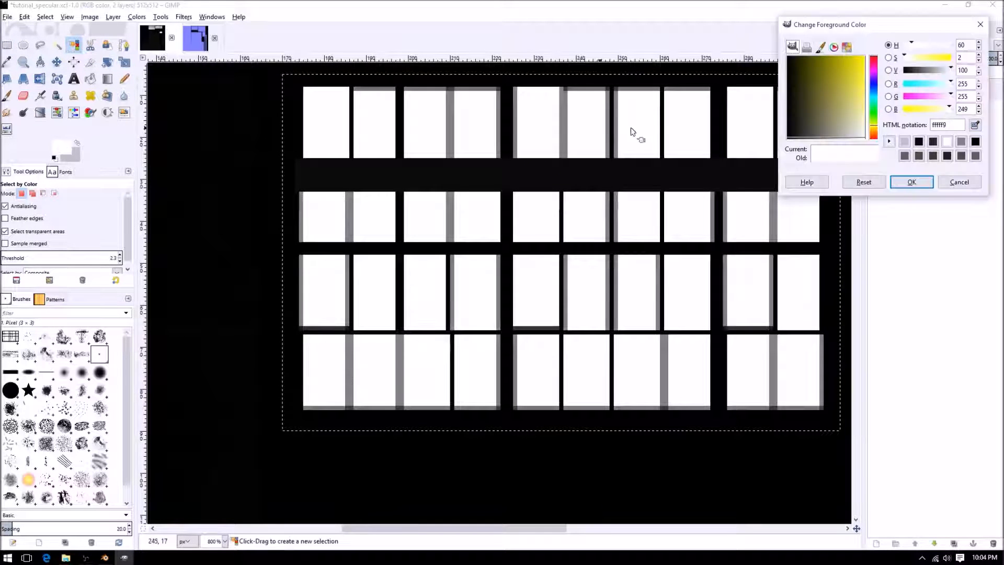
{"action": "left_click_drag", "start_coordinate": [811, 114], "coordinate": [786, 141]}
{"action": "left_click", "coordinate": [911, 182]}
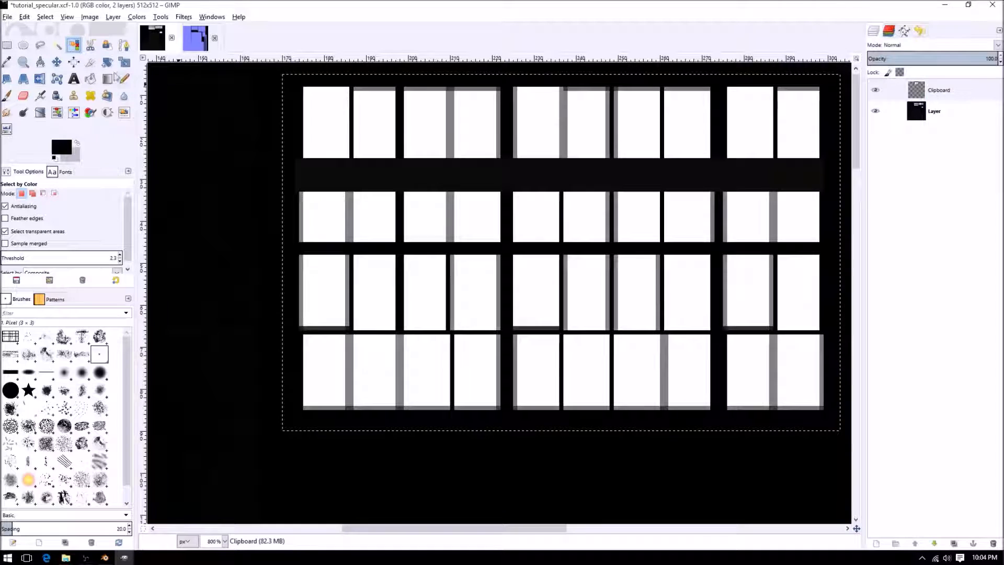
{"action": "left_click", "coordinate": [380, 178]}
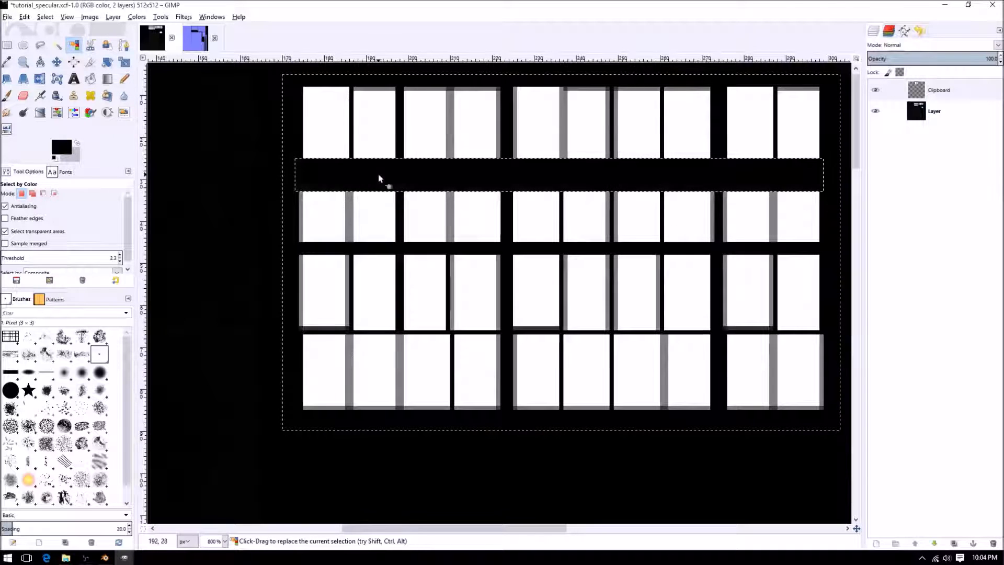
{"action": "left_click", "coordinate": [8, 45]}
{"action": "left_click", "coordinate": [365, 179]}
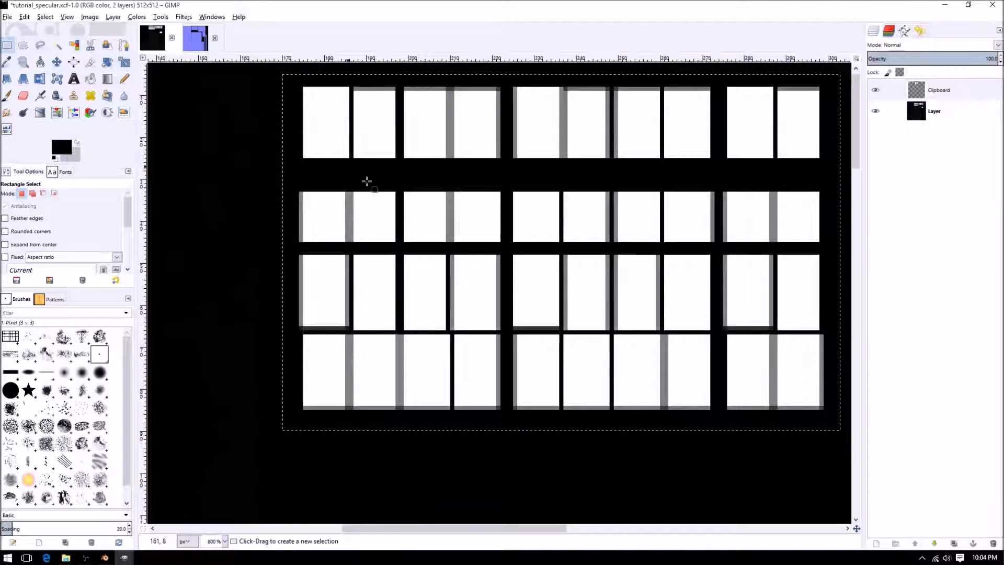
Select all the black frame areas of the Clipboard layer by colour and fill them with the light grey.
{"action": "left_click", "coordinate": [74, 44]}
{"action": "left_click", "coordinate": [307, 123]}
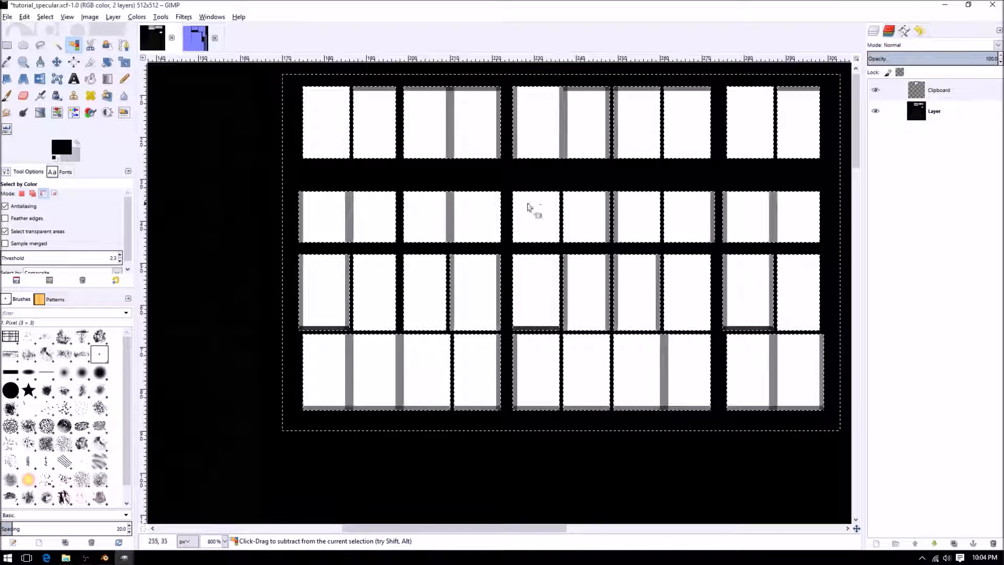
{"action": "left_click", "coordinate": [77, 143]}
{"action": "key", "text": "ctrl+comma"}
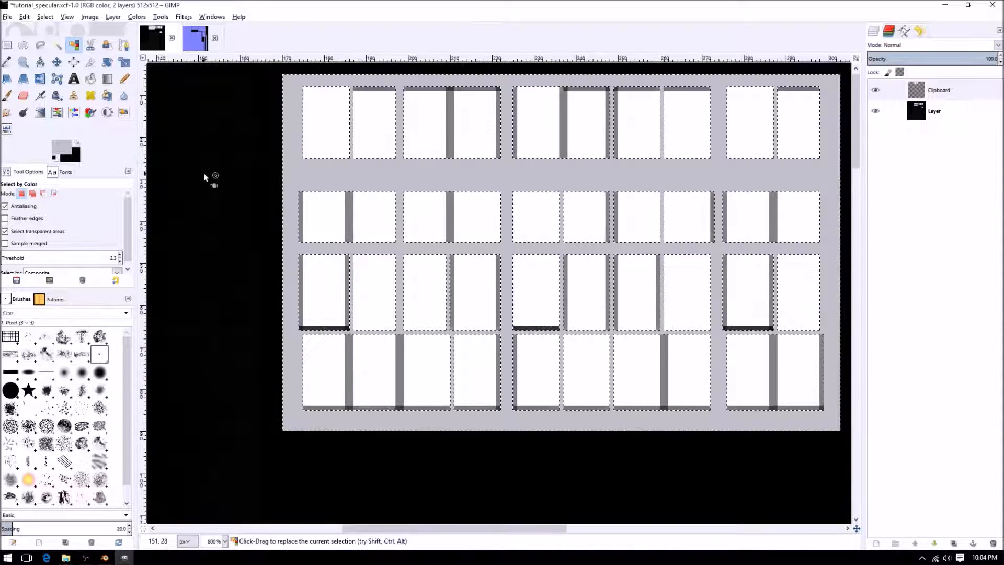
{"action": "scroll", "coordinate": [410, 173], "scroll_direction": "down", "scroll_amount": 2, "text": "ctrl"}
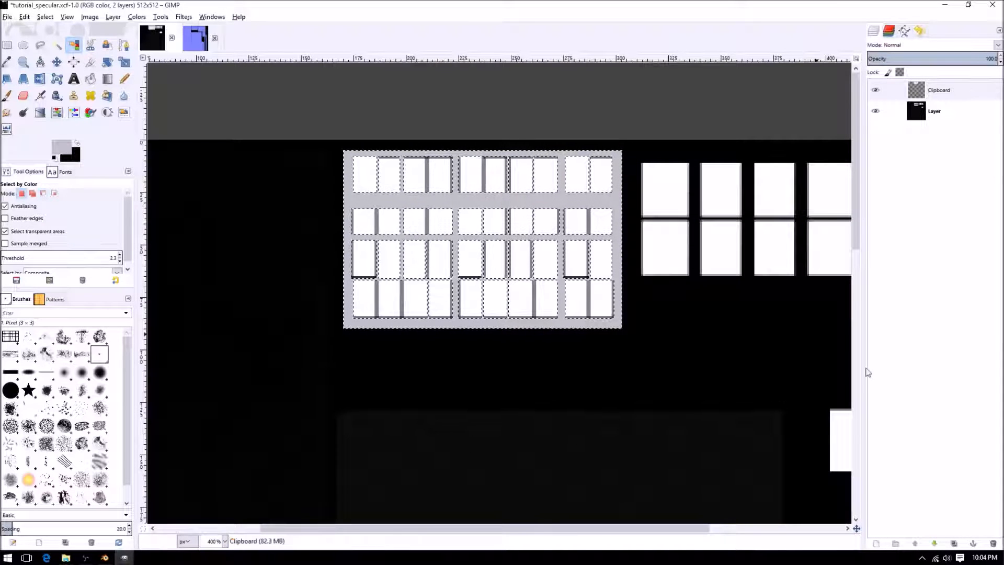
{"action": "scroll", "coordinate": [498, 283], "scroll_direction": "up", "scroll_amount": 2, "text": "ctrl"}
{"action": "middle_click_drag", "start_coordinate": [363, 200], "coordinate": [498, 231]}
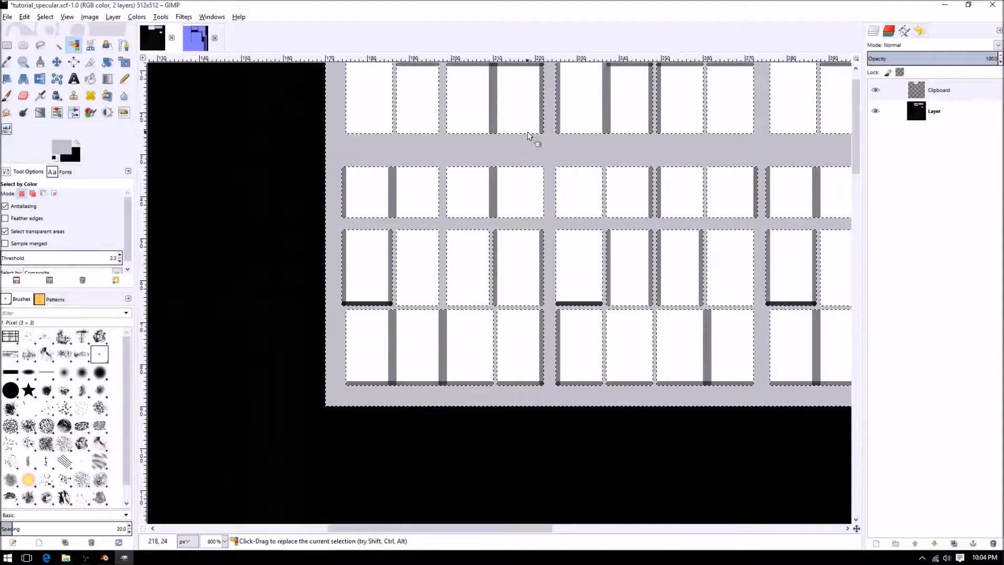
{"action": "middle_click_drag", "start_coordinate": [527, 135], "coordinate": [505, 265]}
{"action": "middle_click_drag", "start_coordinate": [686, 304], "coordinate": [710, 285]}
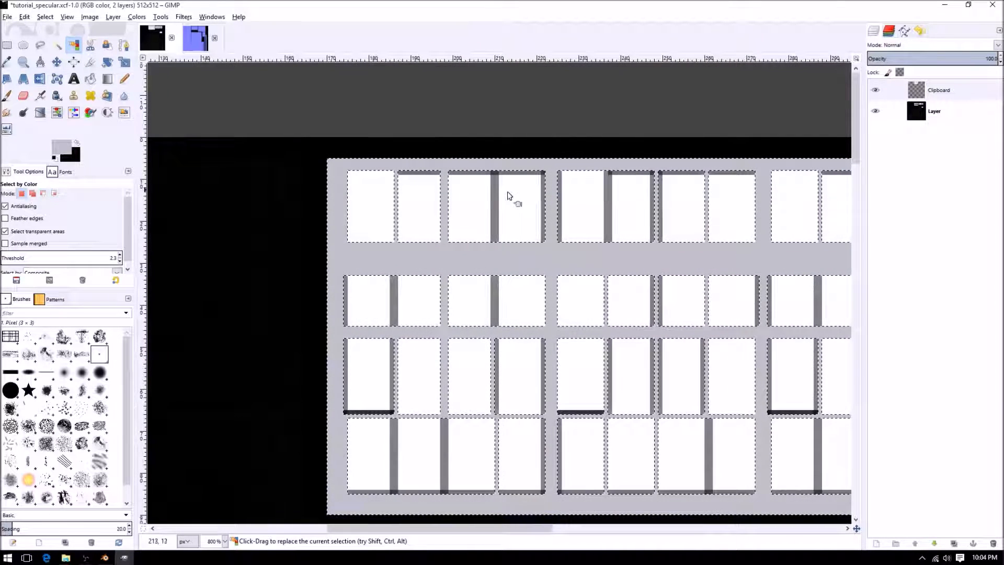
{"action": "scroll", "coordinate": [507, 195], "scroll_direction": "up", "scroll_amount": 1, "text": "ctrl"}
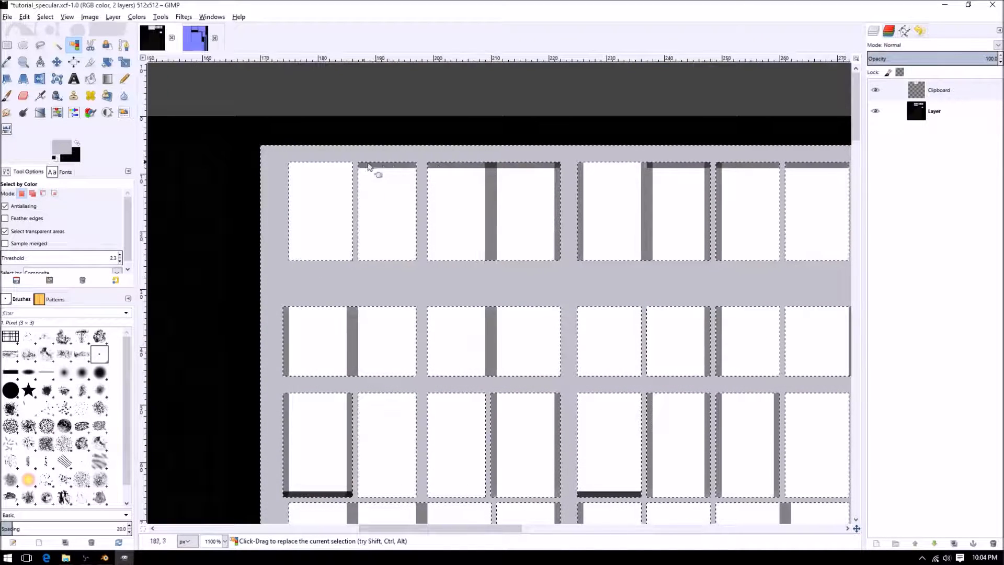
Clear the selection, pick white from a pane and pencil over the grey strips topping the second to fourth panes of the top row.
{"action": "key", "text": "ctrl+shift+a"}
{"action": "key", "text": "r"}
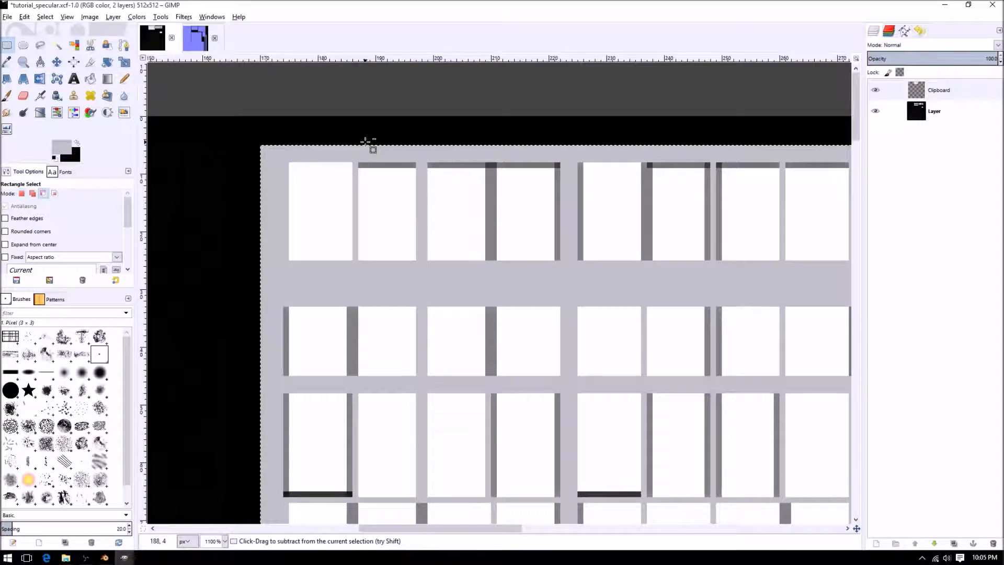
{"action": "scroll", "coordinate": [366, 141], "scroll_direction": "up", "scroll_amount": 2, "text": "ctrl"}
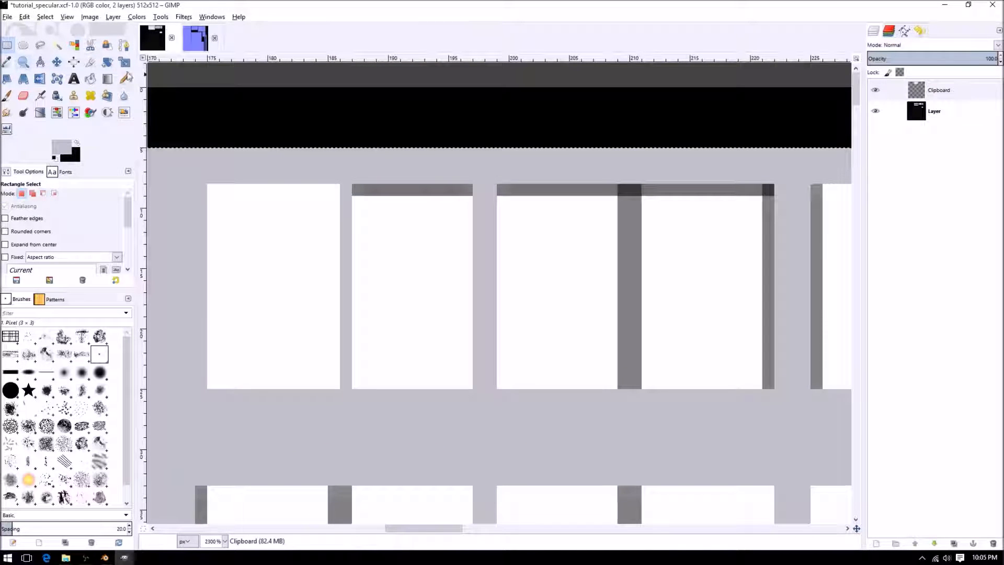
{"action": "key", "text": "n"}
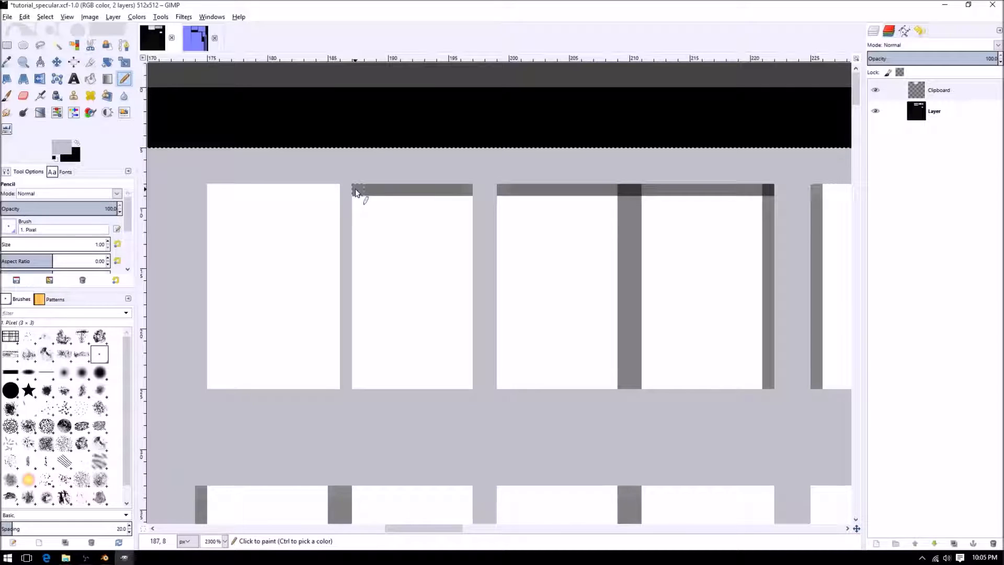
{"action": "left_click", "coordinate": [361, 206], "text": "ctrl"}
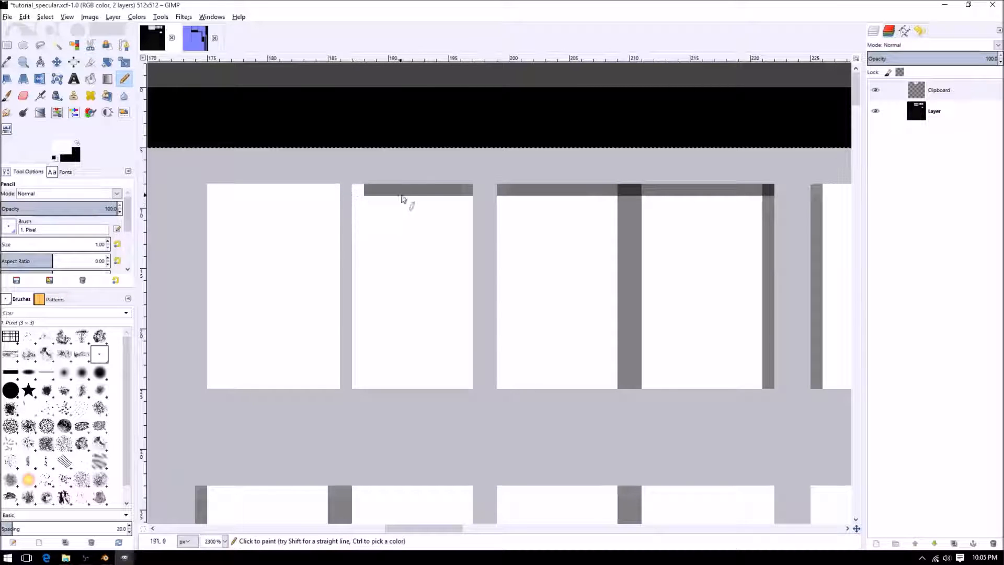
{"action": "left_click", "coordinate": [467, 192], "text": "shift"}
{"action": "left_click", "coordinate": [503, 191]}
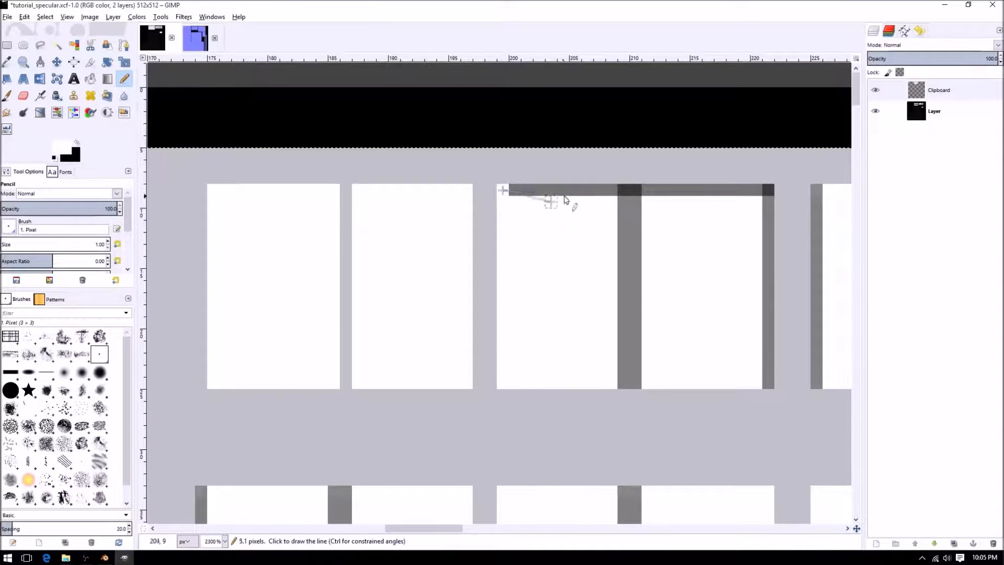
{"action": "left_click", "coordinate": [612, 190], "text": "shift"}
{"action": "left_click", "coordinate": [648, 190]}
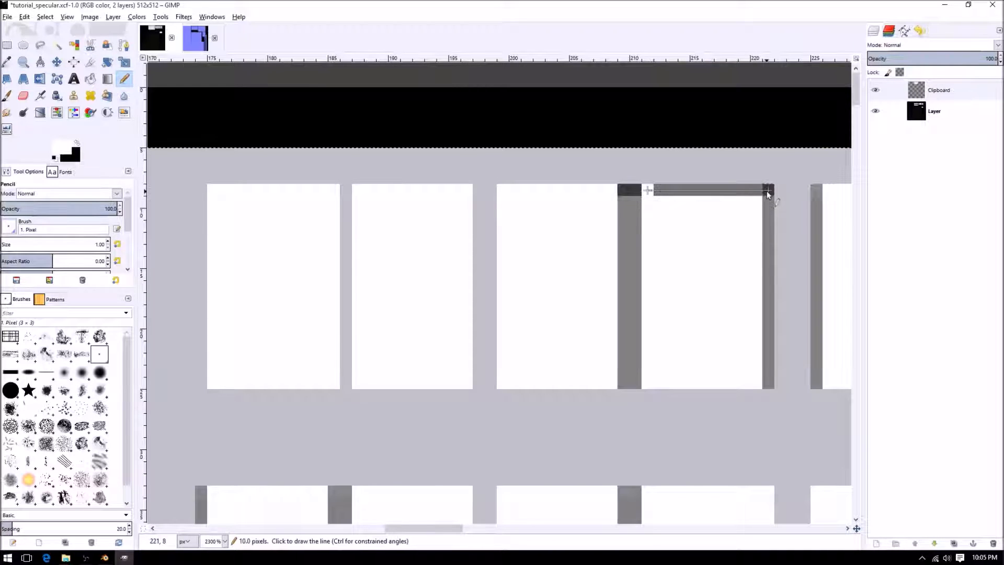
{"action": "left_click", "coordinate": [767, 191], "text": "shift"}
Pencil white over the grey side and top strips of the top row's panes between the wide central divider and the third narrow bar.
{"action": "mouse_move", "coordinate": [769, 381]}
{"action": "middle_mouse_down"}
{"action": "mouse_move", "coordinate": [354, 311]}
{"action": "mouse_move", "coordinate": [288, 270]}
{"action": "middle_mouse_up"}
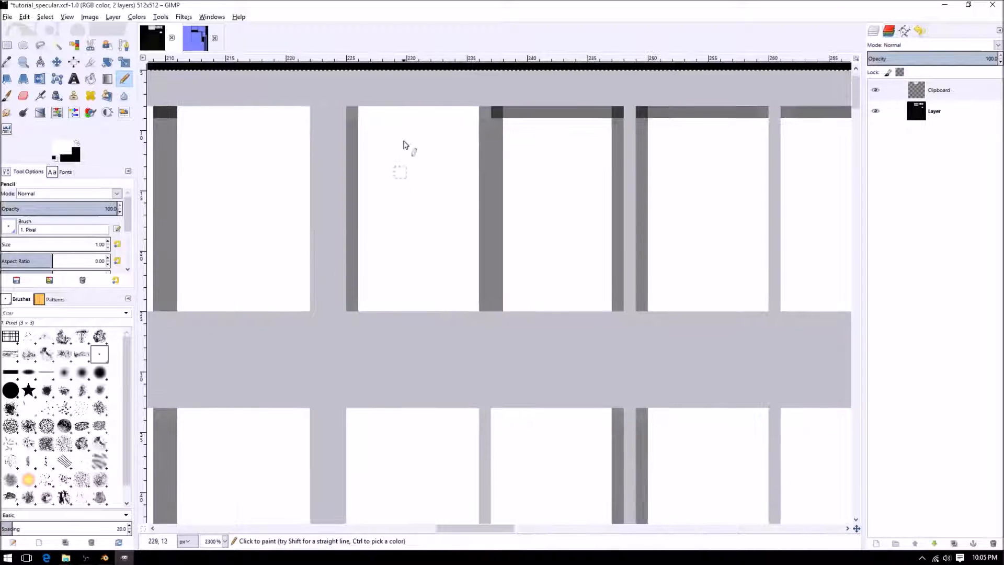
{"action": "left_click", "coordinate": [352, 305], "text": "shift"}
{"action": "left_click", "coordinate": [509, 112]}
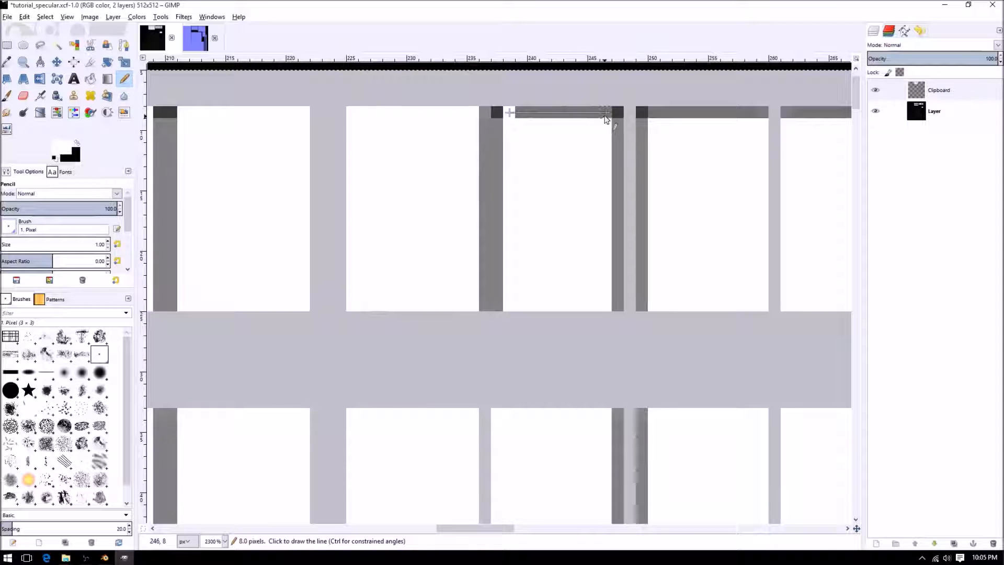
{"action": "left_click", "coordinate": [618, 111], "text": "shift"}
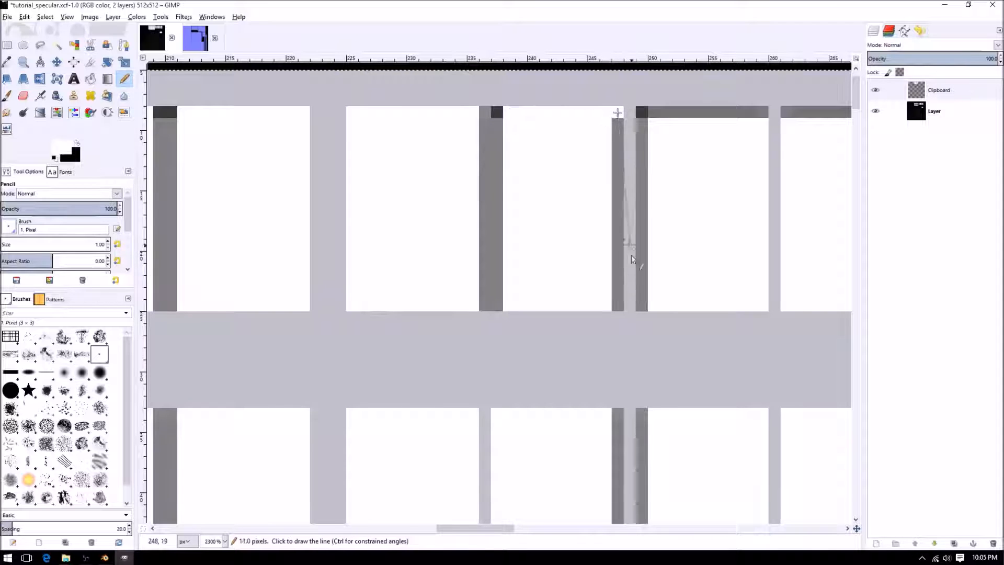
{"action": "left_click", "coordinate": [618, 307], "text": "shift"}
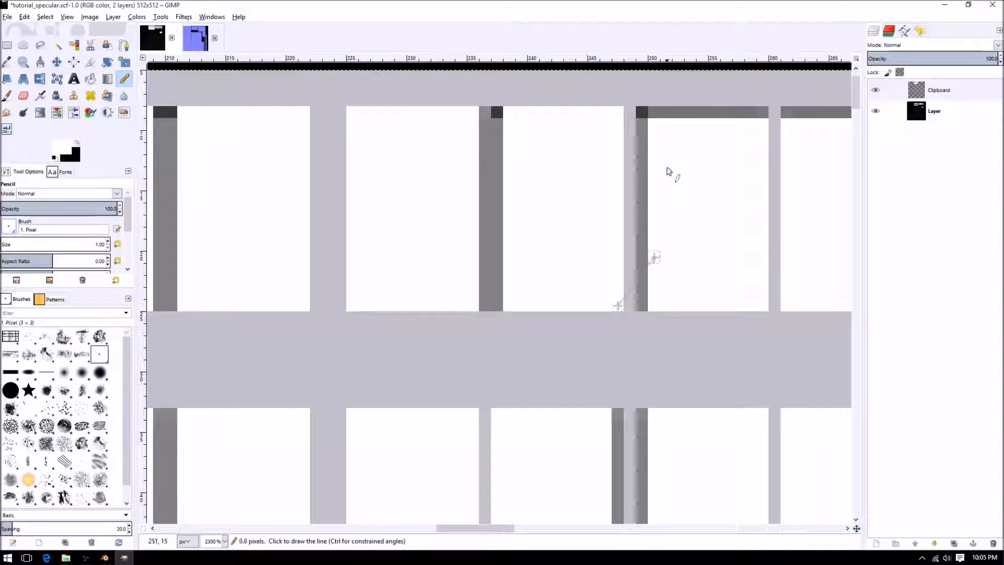
{"action": "left_click", "coordinate": [642, 112]}
{"action": "left_click", "coordinate": [642, 306], "text": "shift"}
{"action": "left_click", "coordinate": [654, 112]}
{"action": "left_click", "coordinate": [763, 114], "text": "shift"}
Pencil white over the last two grey strips along the tops of the top row's right-hand panes.
{"action": "scroll", "coordinate": [421, 139], "scroll_direction": "right", "scroll_amount": 8, "text": "shift"}
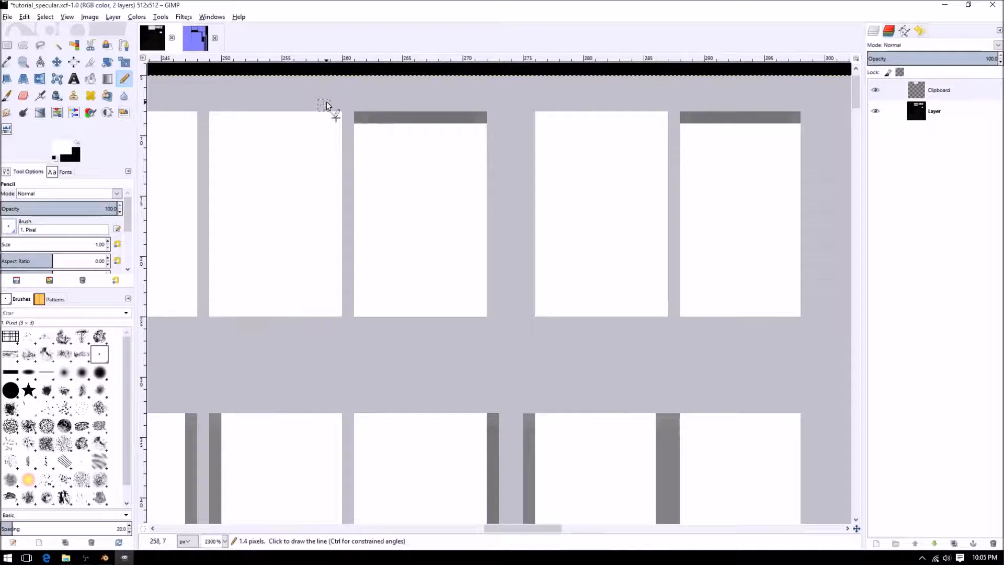
{"action": "left_click", "coordinate": [361, 117]}
{"action": "left_click", "coordinate": [482, 117], "text": "shift"}
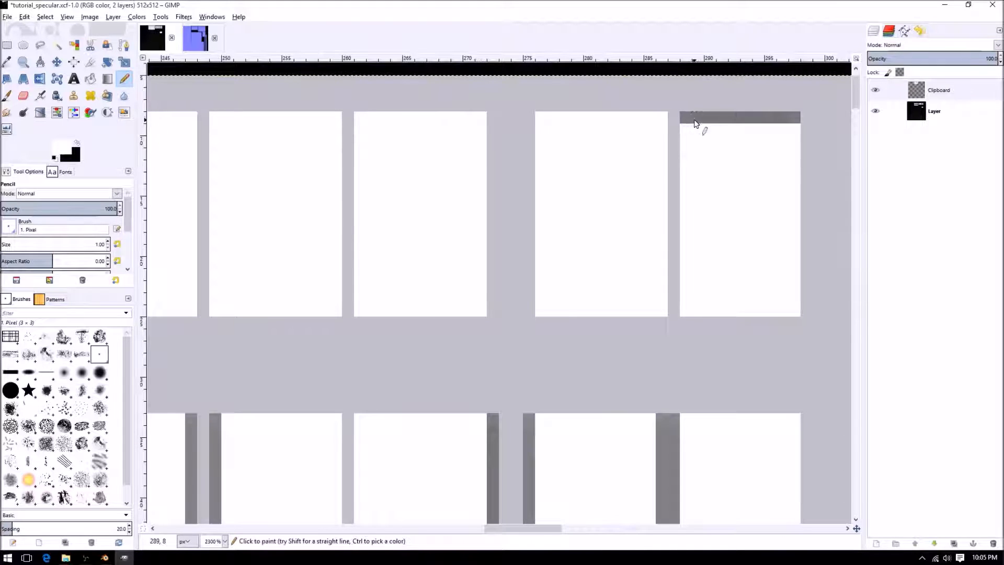
{"action": "left_click", "coordinate": [795, 127], "text": "shift"}
{"action": "left_click", "coordinate": [745, 120], "text": "shift"}
Pencil white over the dark side and bottom strips of the third row's second-to-last pane.
{"action": "scroll", "coordinate": [673, 313], "scroll_direction": "down", "scroll_amount": 1, "text": "ctrl"}
{"action": "middle_click_drag", "start_coordinate": [658, 441], "coordinate": [679, 156]}
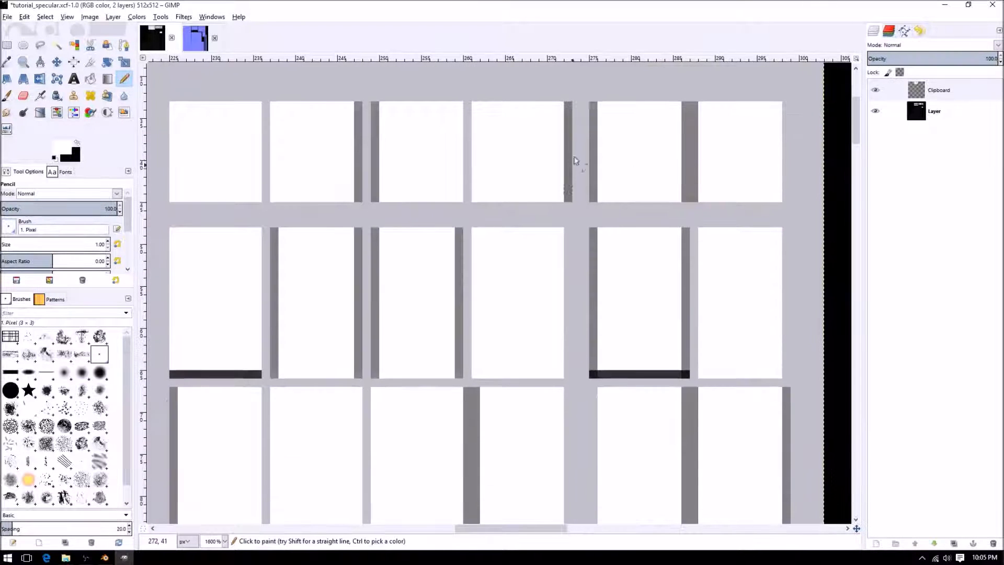
{"action": "scroll", "coordinate": [575, 161], "scroll_direction": "down", "scroll_amount": 3}
{"action": "left_click", "coordinate": [593, 116]}
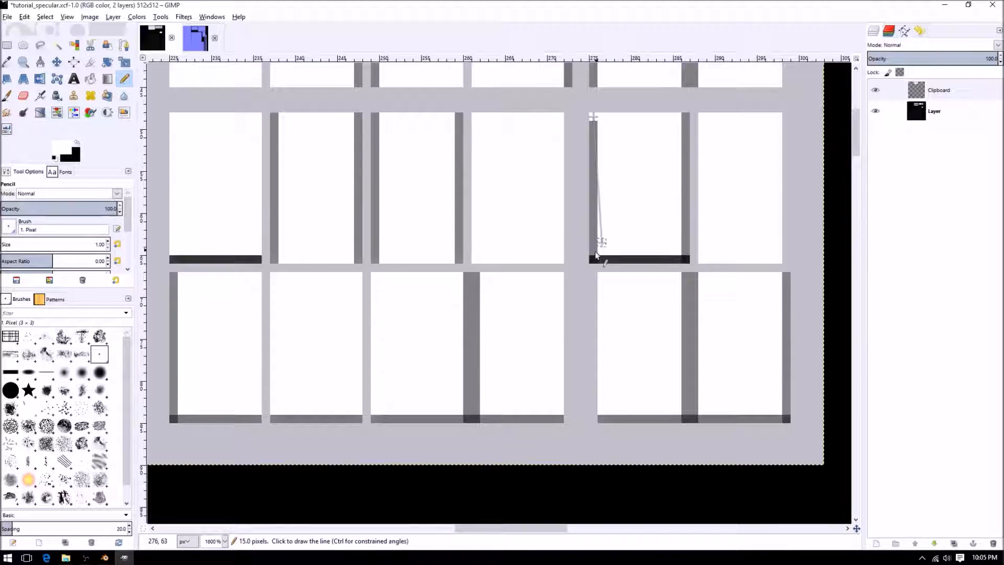
{"action": "left_click", "coordinate": [594, 259], "text": "shift"}
{"action": "left_click", "coordinate": [685, 258], "text": "shift"}
{"action": "left_click", "coordinate": [686, 118], "text": "shift"}
Pencil white over the grey vertical strips flanking the right wide divider and the narrow bar near x 248 in the second pane row.
{"action": "middle_click_drag", "start_coordinate": [669, 127], "coordinate": [623, 300]}
{"action": "left_click", "coordinate": [545, 258], "text": "shift"}
{"action": "left_click", "coordinate": [522, 165]}
{"action": "left_click", "coordinate": [519, 253], "text": "shift"}
{"action": "middle_click_drag", "start_coordinate": [404, 240], "coordinate": [596, 229]}
{"action": "left_click", "coordinate": [502, 153]}
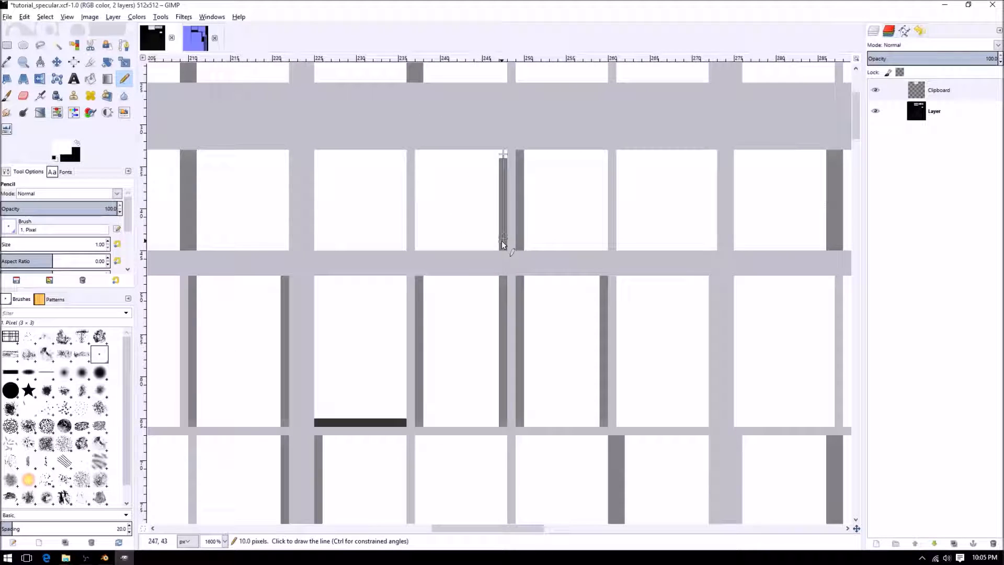
{"action": "left_click", "coordinate": [501, 245], "text": "shift"}
{"action": "left_click", "coordinate": [516, 152]}
{"action": "left_click", "coordinate": [520, 249], "text": "shift"}
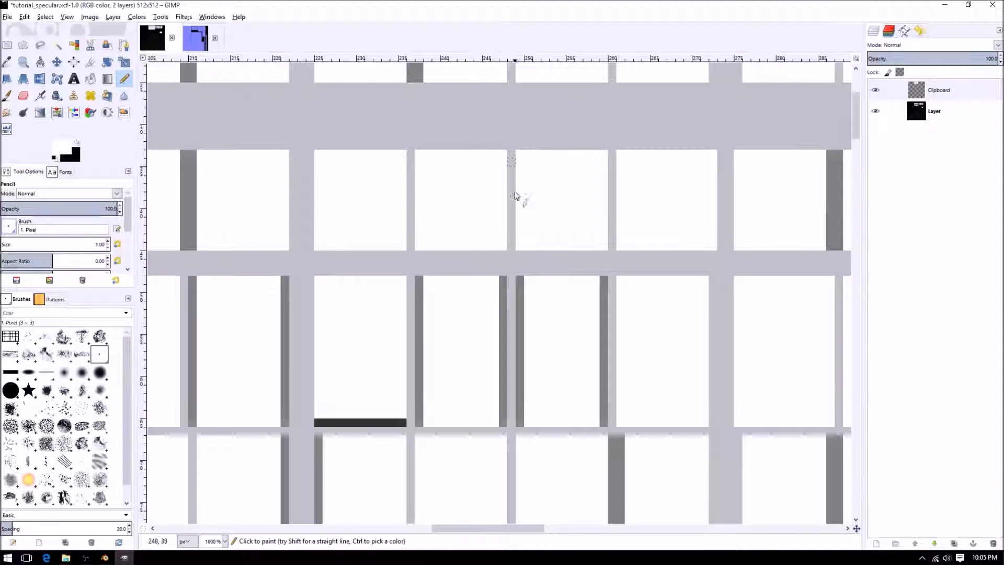
Pencil white over the three grey vertical strips in the third row's panes around the narrow bar near x 248.
{"action": "middle_click_drag", "start_coordinate": [556, 290], "coordinate": [570, 160]}
{"action": "left_click", "coordinate": [619, 153]}
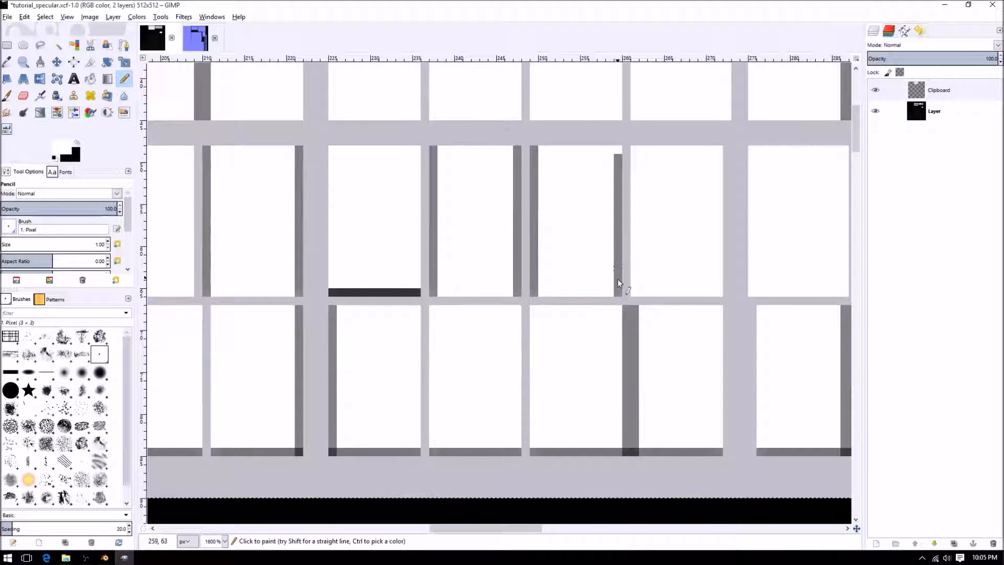
{"action": "left_click", "coordinate": [618, 291], "text": "shift"}
{"action": "left_click", "coordinate": [535, 152]}
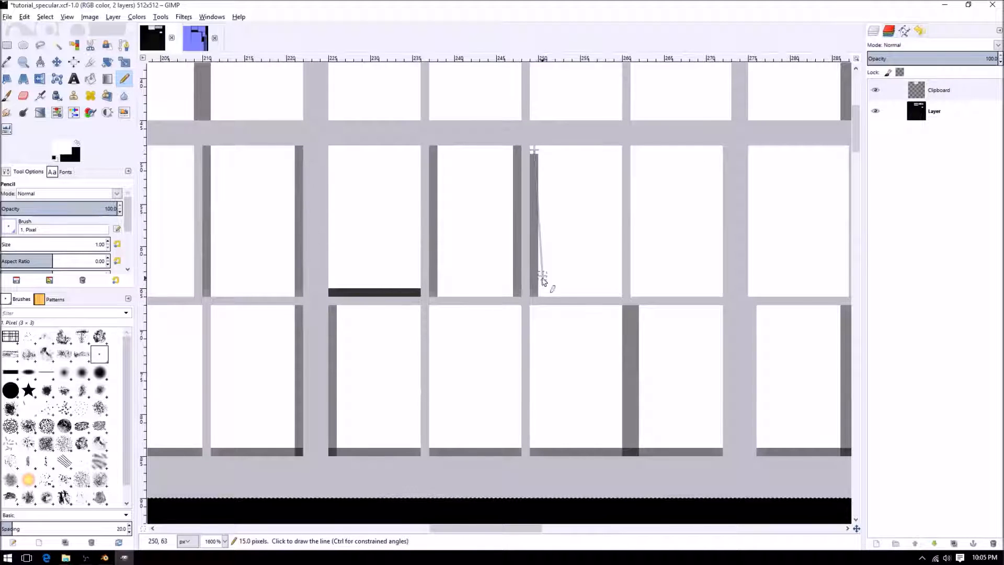
{"action": "left_click", "coordinate": [534, 292], "text": "shift"}
{"action": "left_click", "coordinate": [519, 292]}
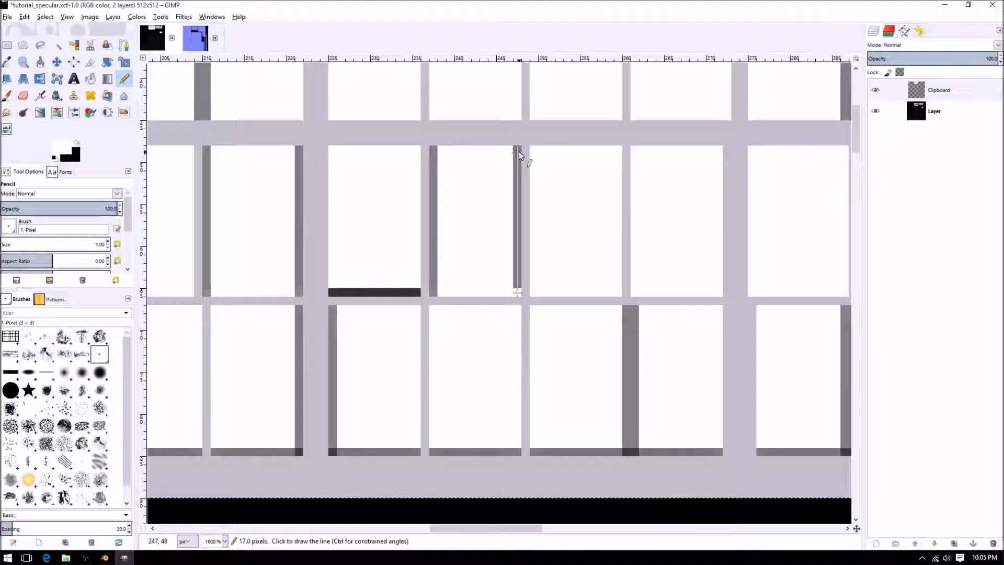
{"action": "left_click", "coordinate": [518, 152], "text": "shift"}
Pencil white over the third row's grey strip near x 237 and the black strip along the bottom of the neighbouring pane.
{"action": "left_click", "coordinate": [433, 151]}
{"action": "left_click", "coordinate": [433, 291], "text": "shift"}
{"action": "left_click", "coordinate": [416, 292]}
{"action": "left_click", "coordinate": [334, 292], "text": "shift"}
Pencil white over the grey left strip and bottom strips of the first three bottom-row panes after the central divider.
{"action": "middle_click_drag", "start_coordinate": [378, 287], "coordinate": [535, 157]}
{"action": "left_click", "coordinate": [504, 157]}
{"action": "left_click", "coordinate": [506, 299], "text": "shift"}
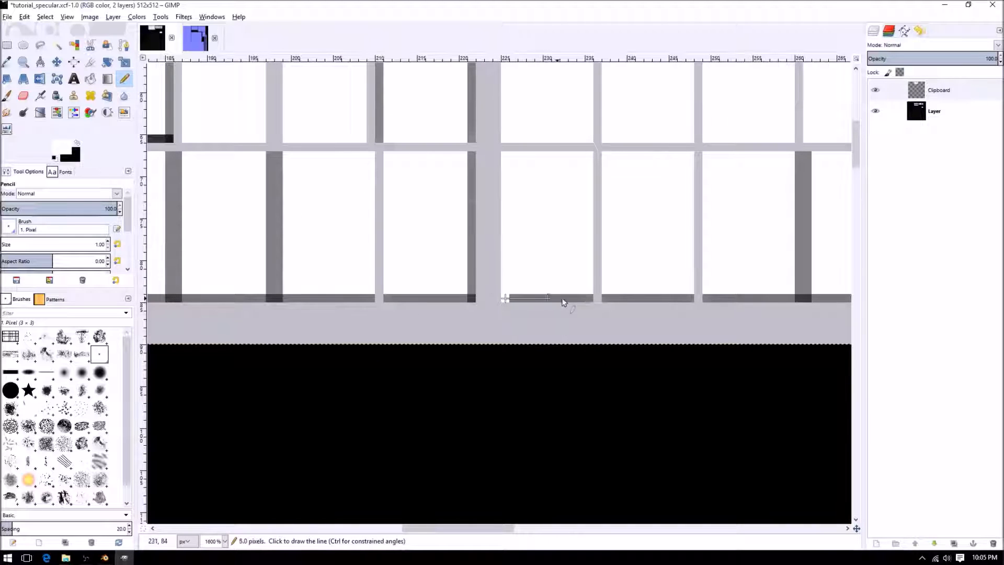
{"action": "left_click", "coordinate": [598, 301], "text": "shift"}
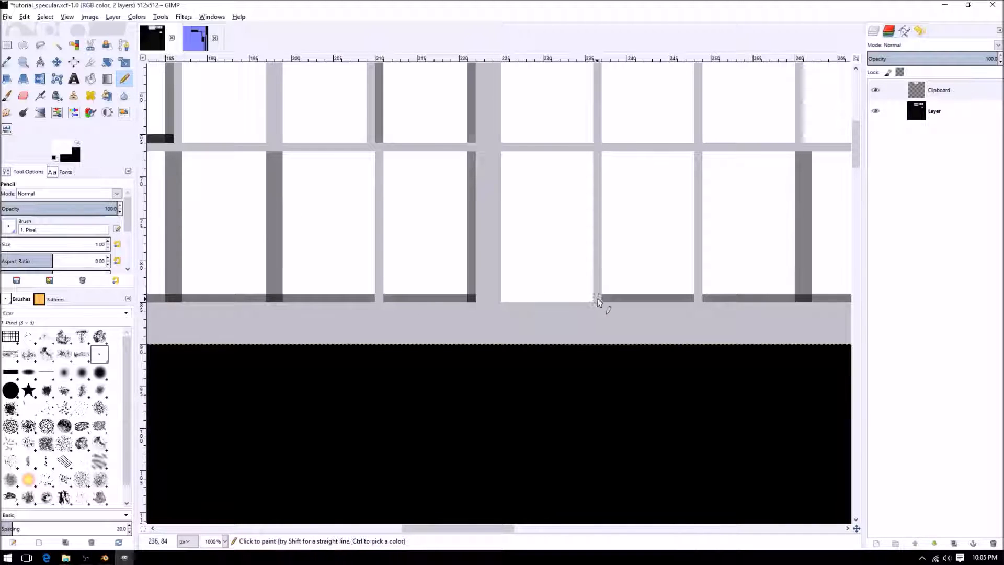
{"action": "left_click", "coordinate": [688, 299], "text": "shift"}
{"action": "left_click", "coordinate": [708, 300]}
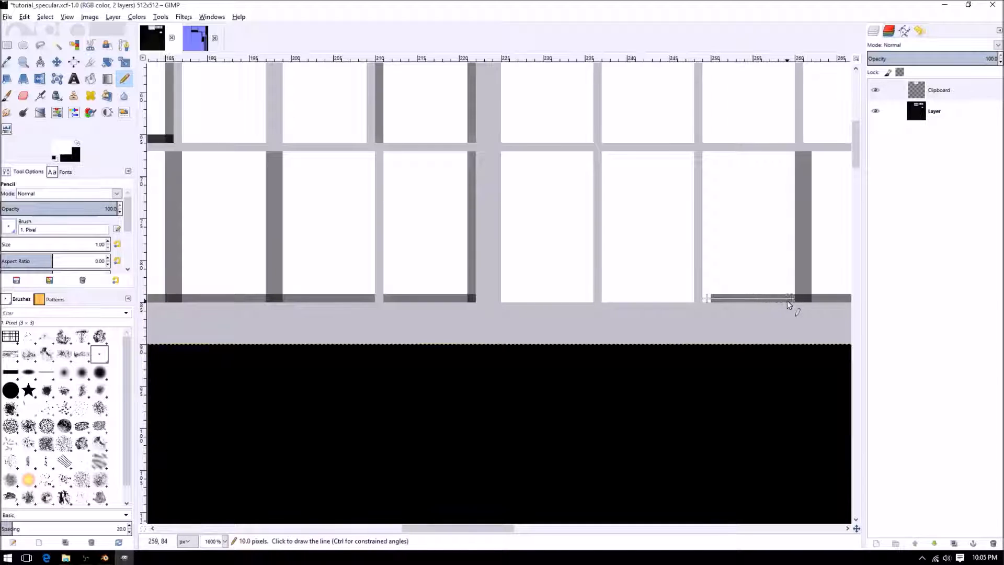
{"action": "left_click", "coordinate": [790, 300], "text": "shift"}
Pencil white over the grey right and bottom strips of the bottom-row pane just before the central divider.
{"action": "middle_click_drag", "start_coordinate": [491, 205], "coordinate": [662, 208]}
{"action": "left_click", "coordinate": [643, 158]}
{"action": "left_click", "coordinate": [644, 301], "text": "shift"}
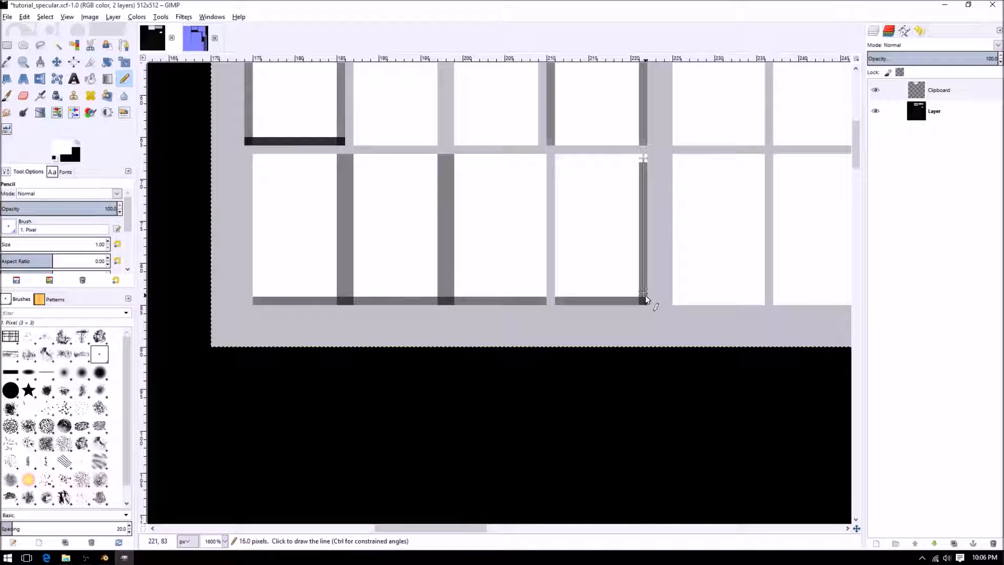
{"action": "left_click", "coordinate": [559, 301], "text": "shift"}
Pencil white over both grey side strips of the third-row pane just before the central divider.
{"action": "middle_click_drag", "start_coordinate": [626, 192], "coordinate": [591, 320]}
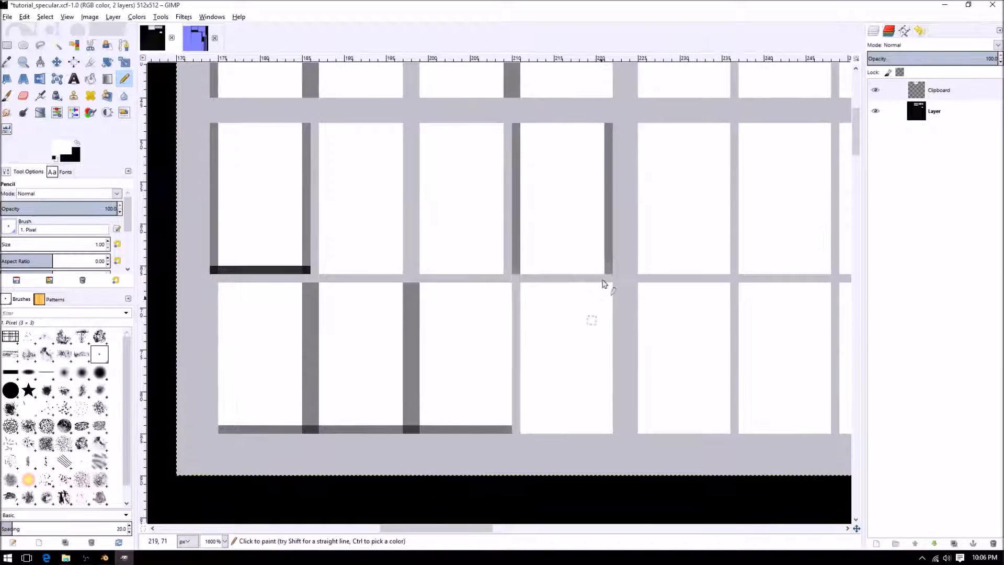
{"action": "left_click", "coordinate": [609, 271]}
{"action": "left_click", "coordinate": [611, 126], "text": "shift"}
{"action": "left_click", "coordinate": [517, 126]}
{"action": "left_click", "coordinate": [520, 267], "text": "shift"}
Pencil white over the dark side strips and black bottom strip of the third row's leftmost pane.
{"action": "scroll", "coordinate": [519, 255], "scroll_direction": "up", "scroll_amount": 2}
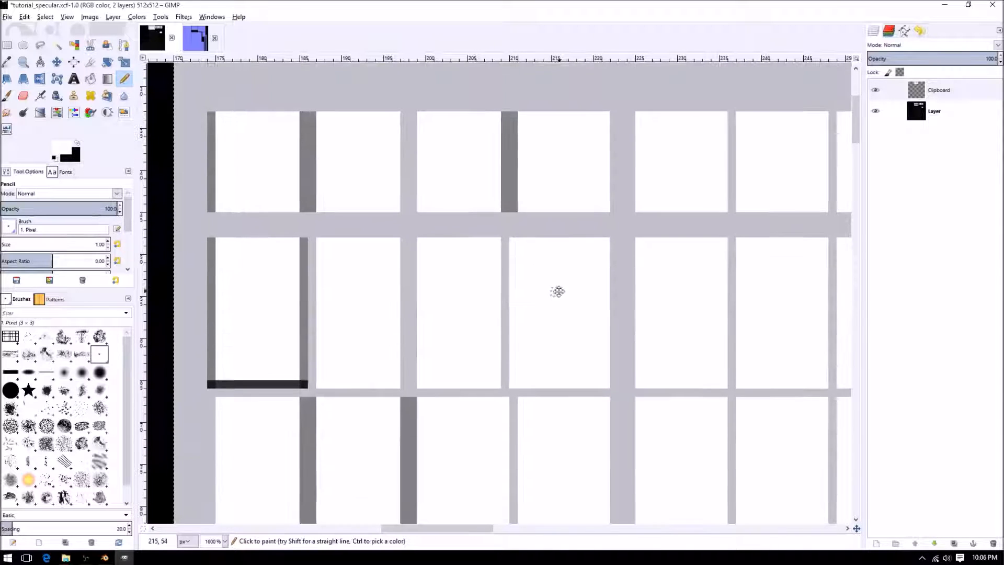
{"action": "middle_click_drag", "start_coordinate": [521, 267], "coordinate": [703, 197]}
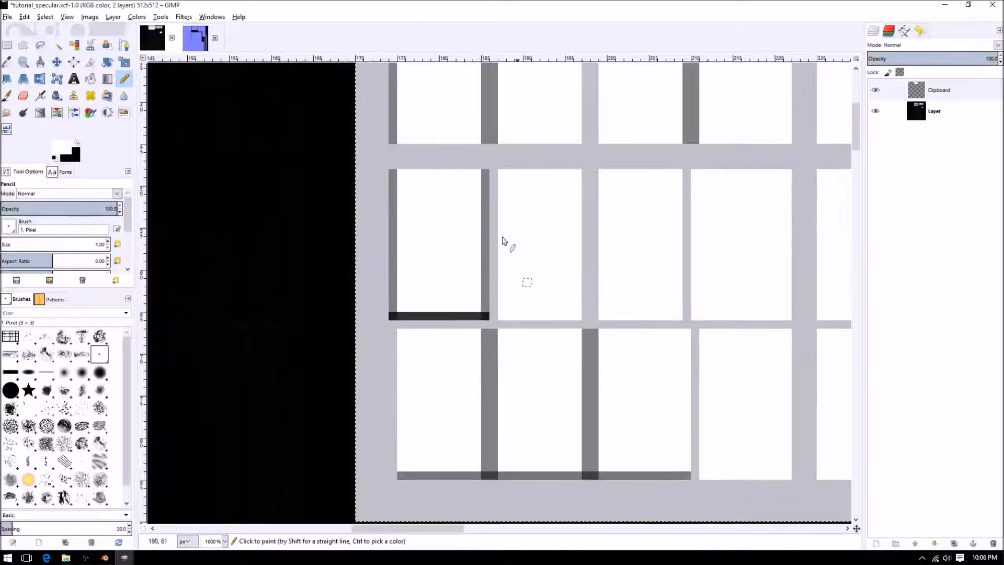
{"action": "left_click", "coordinate": [484, 172]}
{"action": "left_click", "coordinate": [486, 316], "text": "shift"}
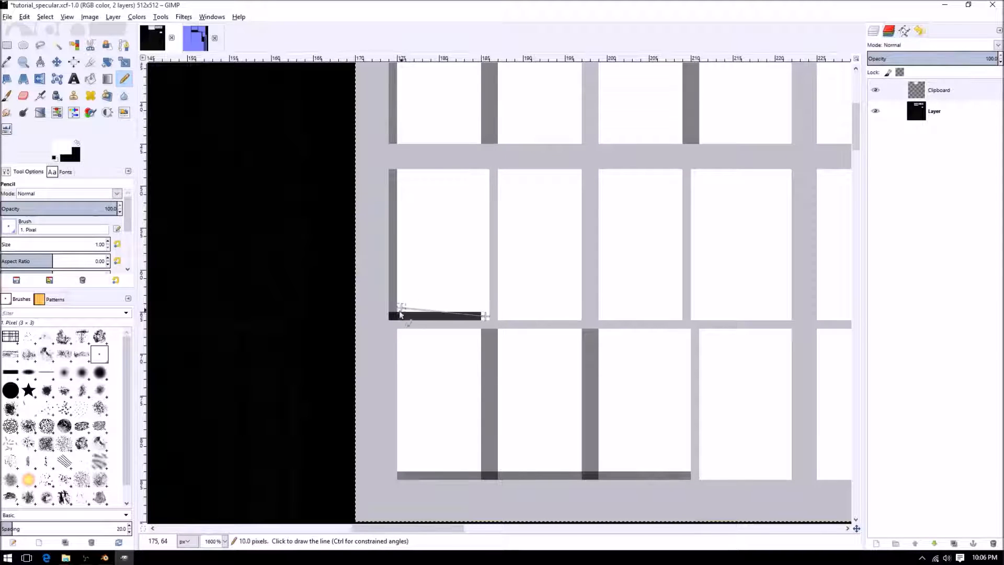
{"action": "left_click", "coordinate": [395, 317], "text": "shift"}
{"action": "left_click", "coordinate": [395, 175], "text": "shift"}
Pencil white over the grey strips along the bottoms of the three leftmost bottom-row panes.
{"action": "middle_click_drag", "start_coordinate": [579, 374], "coordinate": [515, 222]}
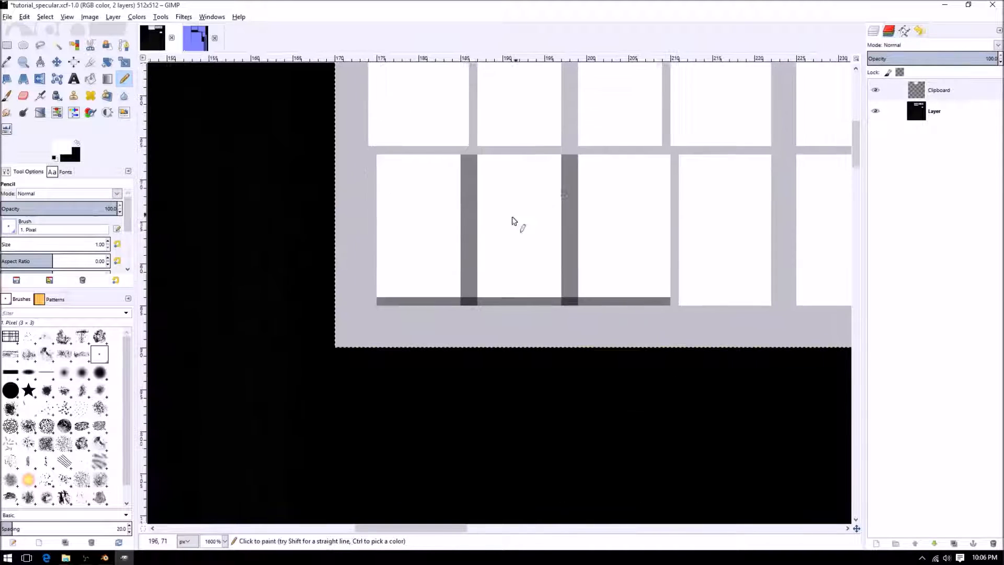
{"action": "left_click", "coordinate": [460, 305]}
{"action": "left_click", "coordinate": [381, 303], "text": "shift"}
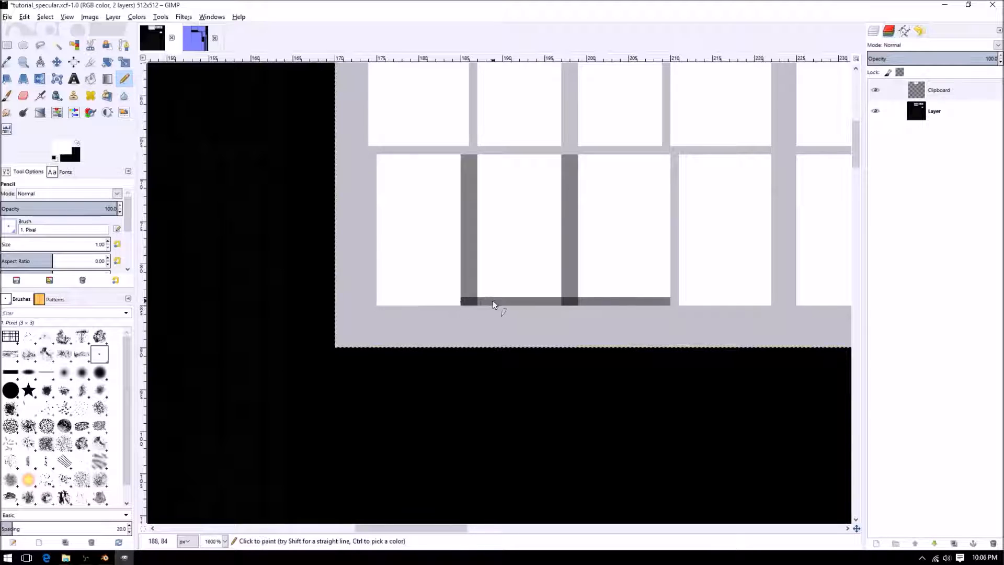
{"action": "left_click", "coordinate": [562, 306], "text": "shift"}
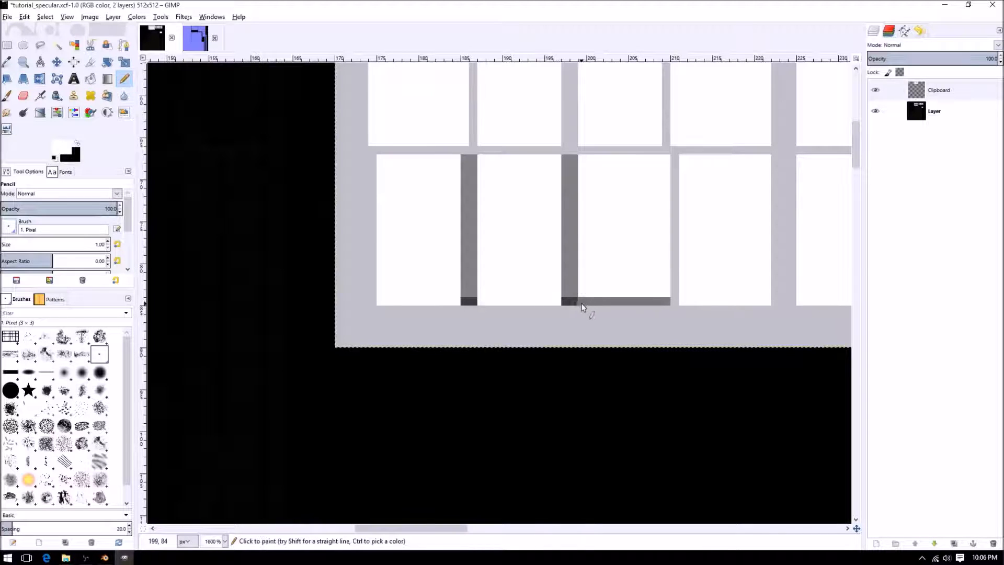
{"action": "left_click", "coordinate": [667, 303], "text": "shift"}
Pick the frame's light grey and pencil it over the two dark grey vertical bars in the bottom row.
{"action": "left_click", "coordinate": [570, 137], "text": "ctrl"}
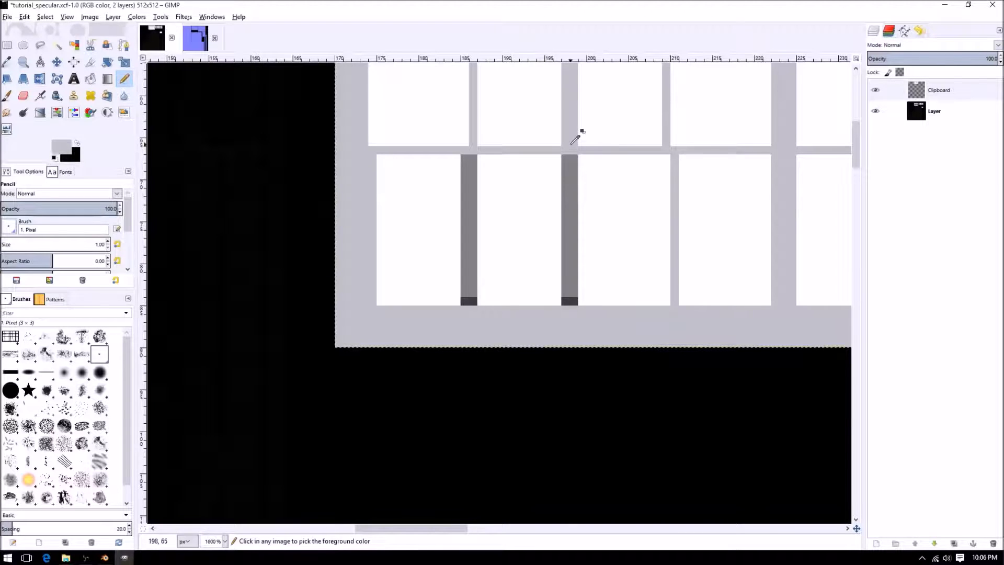
{"action": "left_click", "coordinate": [564, 158]}
{"action": "left_click", "coordinate": [566, 301], "text": "shift"}
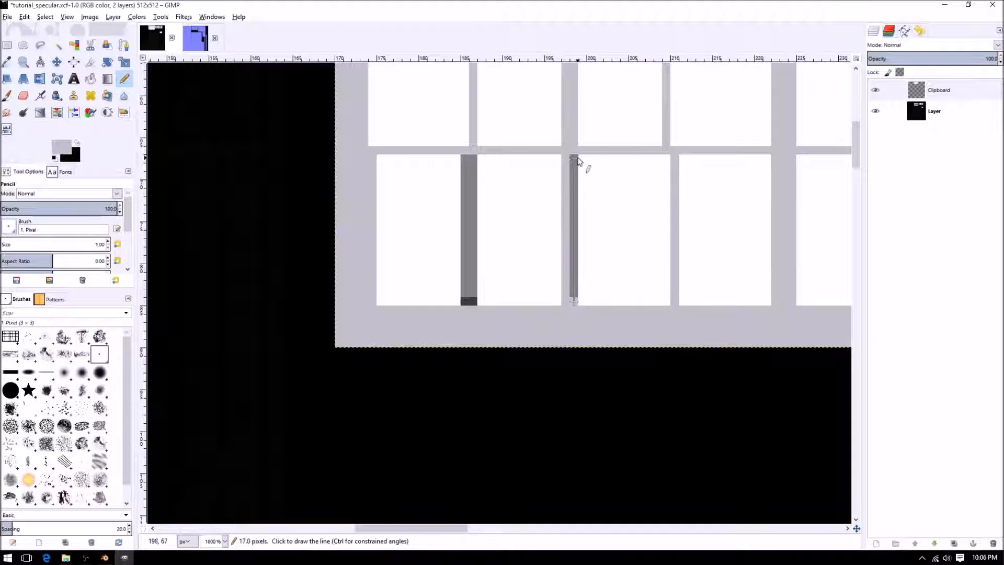
{"action": "left_click", "coordinate": [578, 158], "text": "shift"}
{"action": "left_click", "coordinate": [462, 159]}
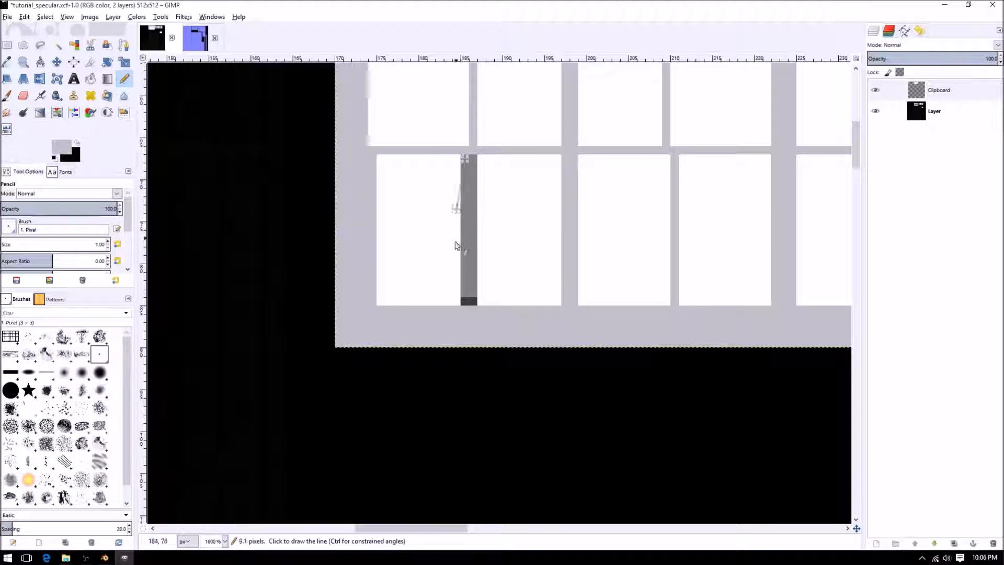
{"action": "left_click", "coordinate": [465, 300], "text": "shift"}
{"action": "left_click", "coordinate": [471, 301]}
{"action": "left_click", "coordinate": [473, 158], "text": "shift"}
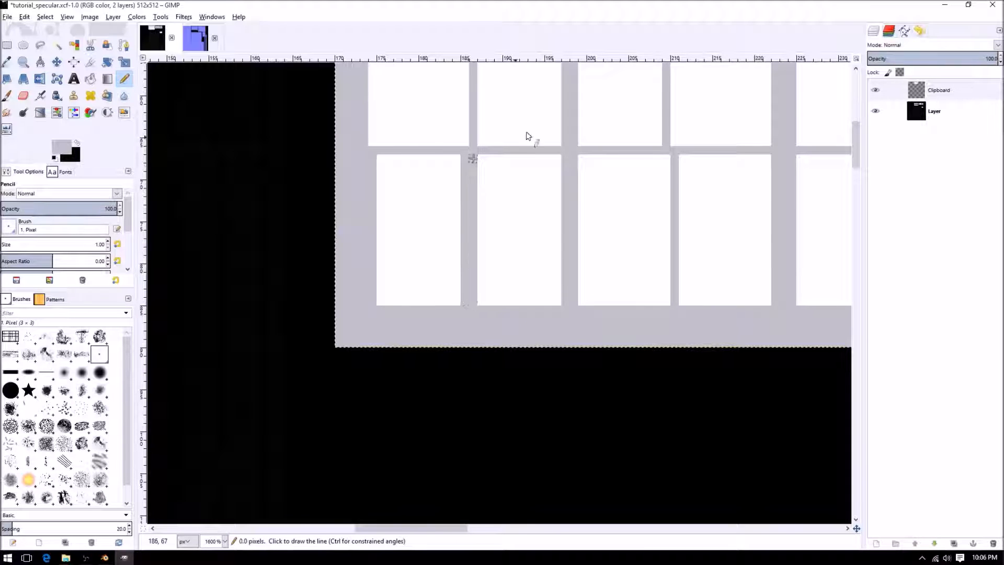
Pencil light grey over the dark strip at the second row's left edge and the dark bar after its first pane.
{"action": "middle_click_drag", "start_coordinate": [549, 126], "coordinate": [522, 307]}
{"action": "middle_click_drag", "start_coordinate": [512, 147], "coordinate": [496, 253]}
{"action": "left_click", "coordinate": [330, 160]}
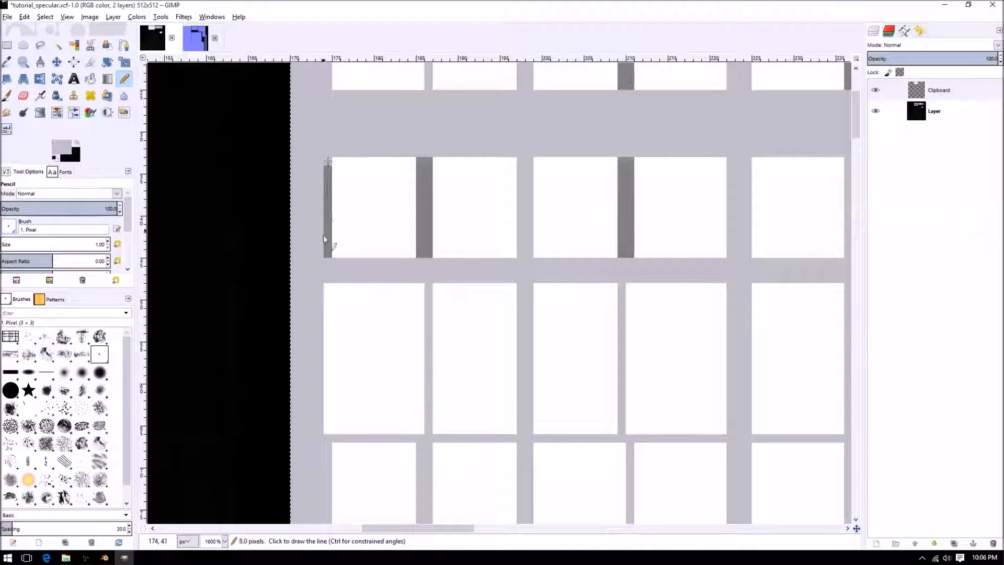
{"action": "left_click", "coordinate": [328, 256], "text": "shift"}
{"action": "left_click", "coordinate": [421, 255]}
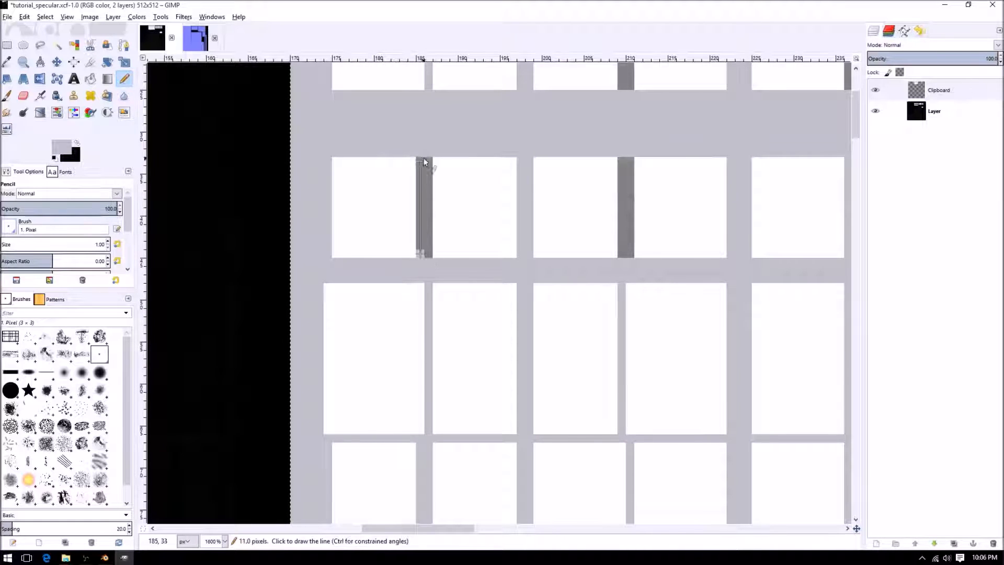
{"action": "left_click", "coordinate": [423, 160], "text": "shift"}
{"action": "left_click", "coordinate": [428, 161]}
{"action": "left_click", "coordinate": [429, 254], "text": "shift"}
Pencil light grey over the dark vertical bar between the second row's third and fourth panes.
{"action": "left_click", "coordinate": [622, 256]}
{"action": "left_click", "coordinate": [622, 159], "text": "shift"}
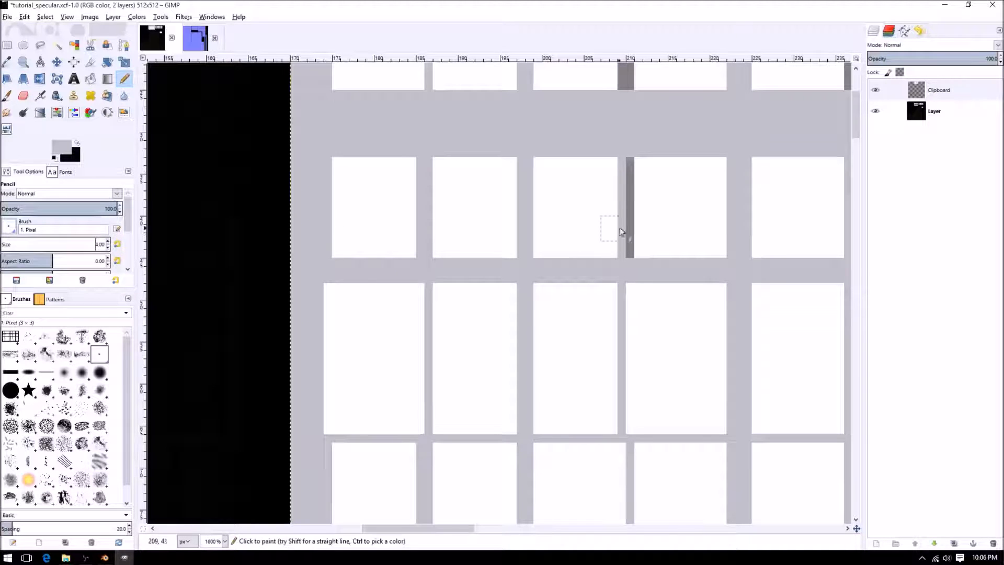
{"action": "left_click", "coordinate": [108, 247]}
{"action": "left_click", "coordinate": [632, 161], "text": "shift"}
Pencil light grey over the two dark grey vertical bars in the top row.
{"action": "middle_click_drag", "start_coordinate": [657, 119], "coordinate": [620, 326]}
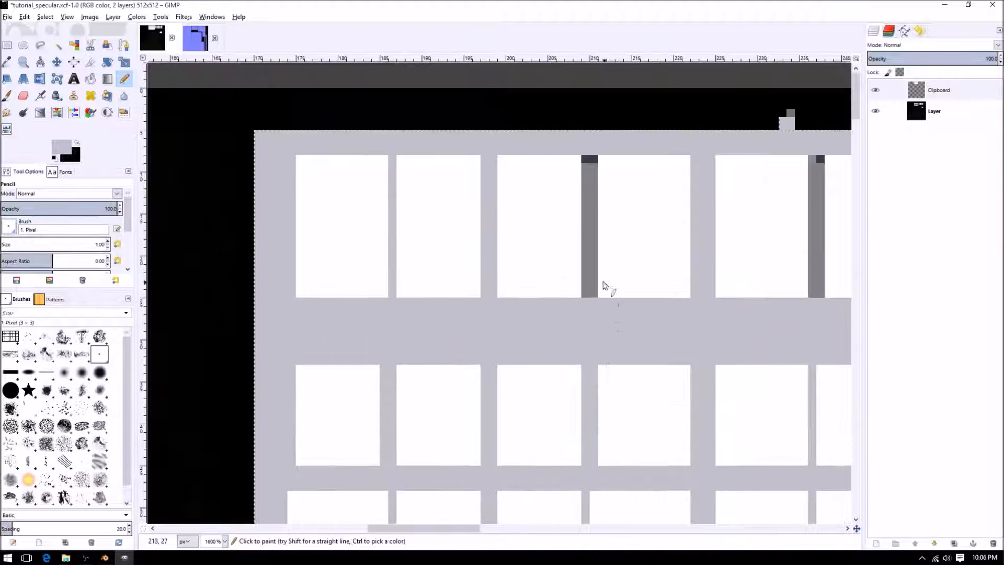
{"action": "left_click", "coordinate": [585, 293]}
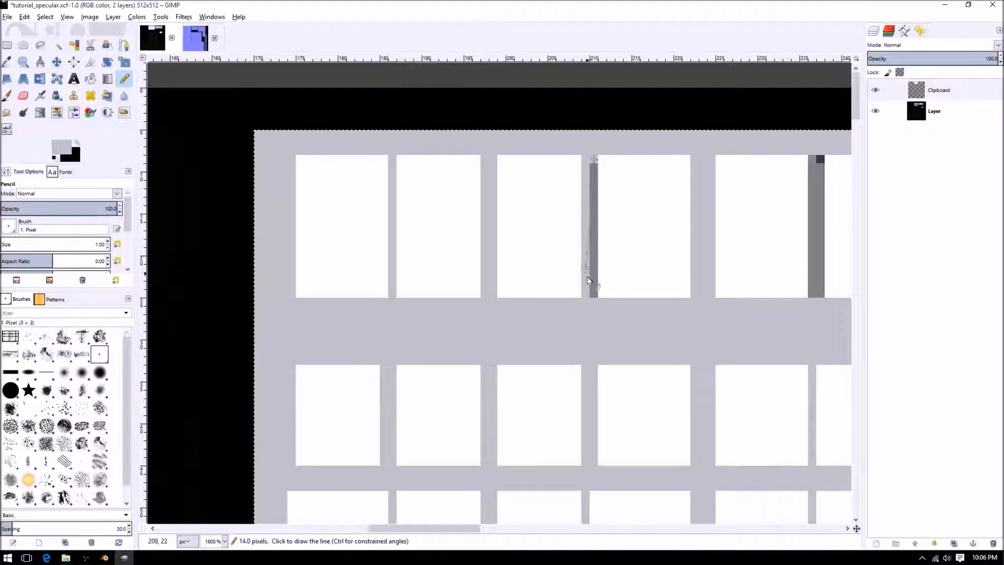
{"action": "left_click", "coordinate": [593, 293], "text": "shift"}
{"action": "mouse_move", "coordinate": [592, 293]}
{"action": "middle_mouse_down"}
{"action": "mouse_move", "coordinate": [291, 234]}
{"action": "mouse_move", "coordinate": [193, 231]}
{"action": "middle_mouse_up"}
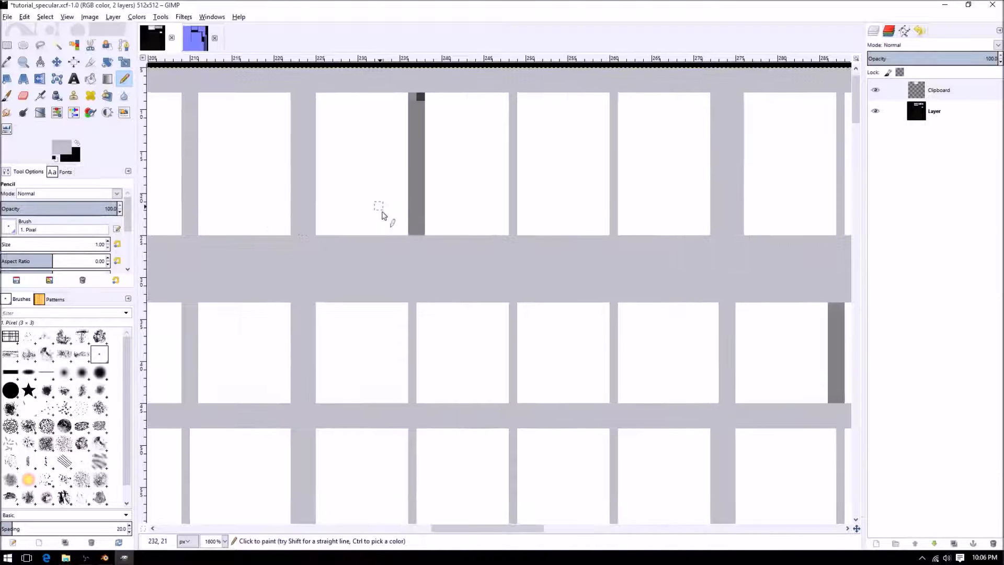
{"action": "left_click", "coordinate": [414, 97], "text": "shift"}
{"action": "left_click", "coordinate": [420, 237], "text": "shift"}
Pencil light grey over the dark bar between the second row's last two panes.
{"action": "mouse_move", "coordinate": [606, 279]}
{"action": "middle_mouse_down"}
{"action": "mouse_move", "coordinate": [395, 244]}
{"action": "mouse_move", "coordinate": [300, 209]}
{"action": "middle_mouse_up"}
{"action": "left_click", "coordinate": [528, 237]}
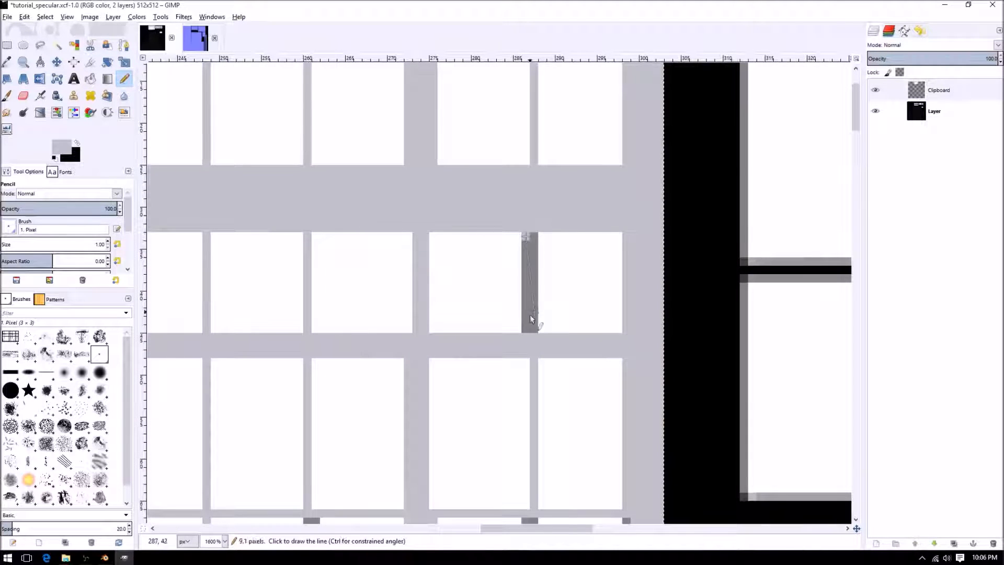
{"action": "left_click", "coordinate": [525, 331], "text": "shift"}
{"action": "left_click", "coordinate": [531, 330]}
{"action": "left_click", "coordinate": [535, 236], "text": "shift"}
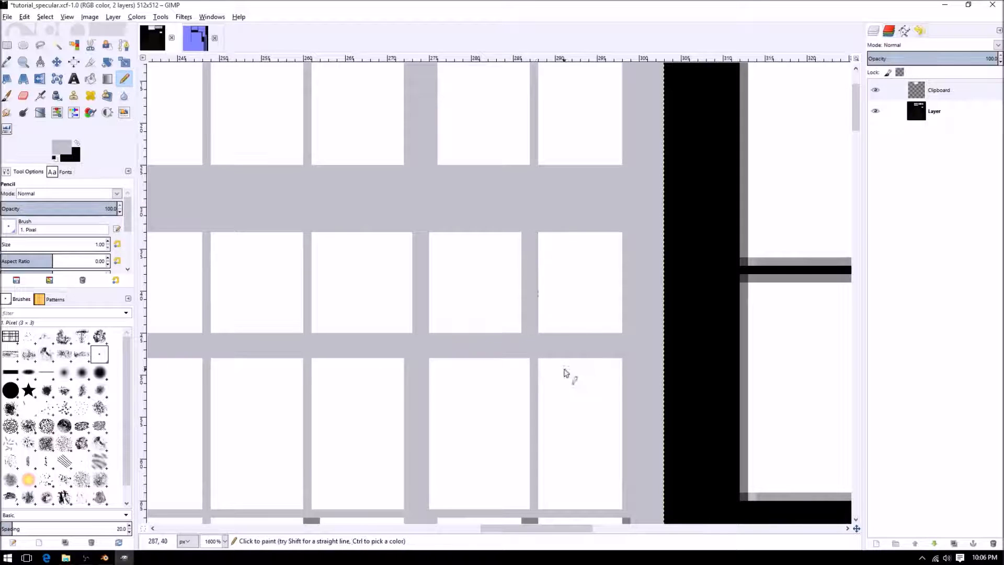
Pencil light grey over the outer half of the bottom row's dark bar just before the pane next to the wide divider.
{"action": "middle_click_drag", "start_coordinate": [565, 370], "coordinate": [611, 215]}
{"action": "left_click", "coordinate": [428, 277]}
{"action": "left_click", "coordinate": [424, 423], "text": "shift"}
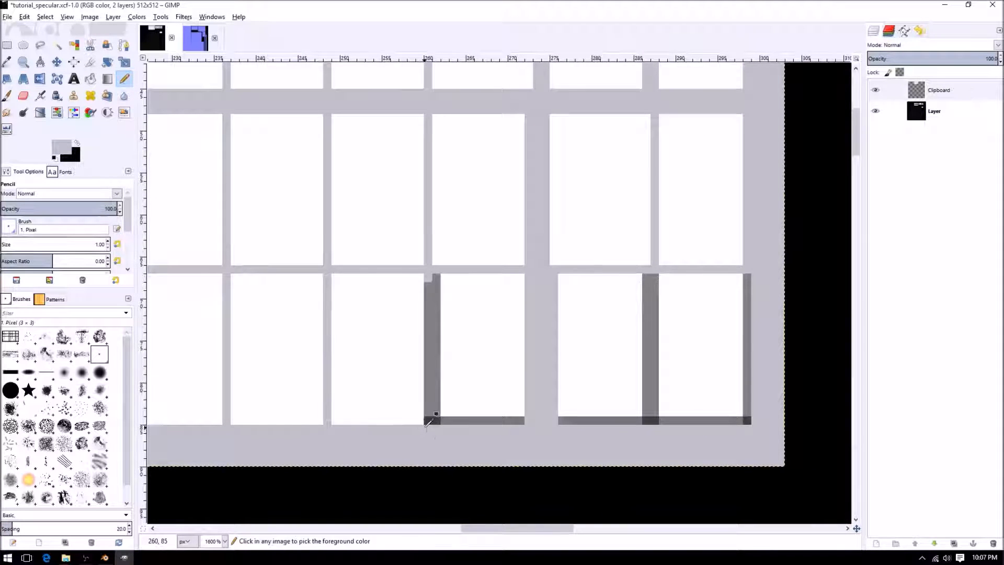
{"action": "left_click", "coordinate": [429, 277], "text": "shift"}
Pick white and pencil it over that bottom-row pane's dark left and bottom strips.
{"action": "left_click", "coordinate": [445, 277], "text": "ctrl"}
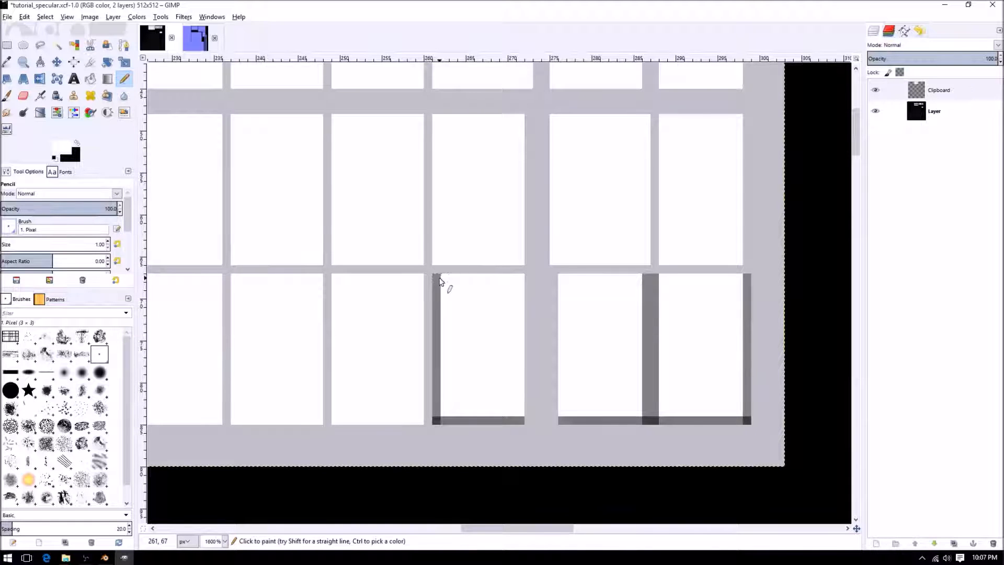
{"action": "left_click", "coordinate": [444, 421], "text": "shift"}
{"action": "left_click", "coordinate": [439, 421], "text": "shift"}
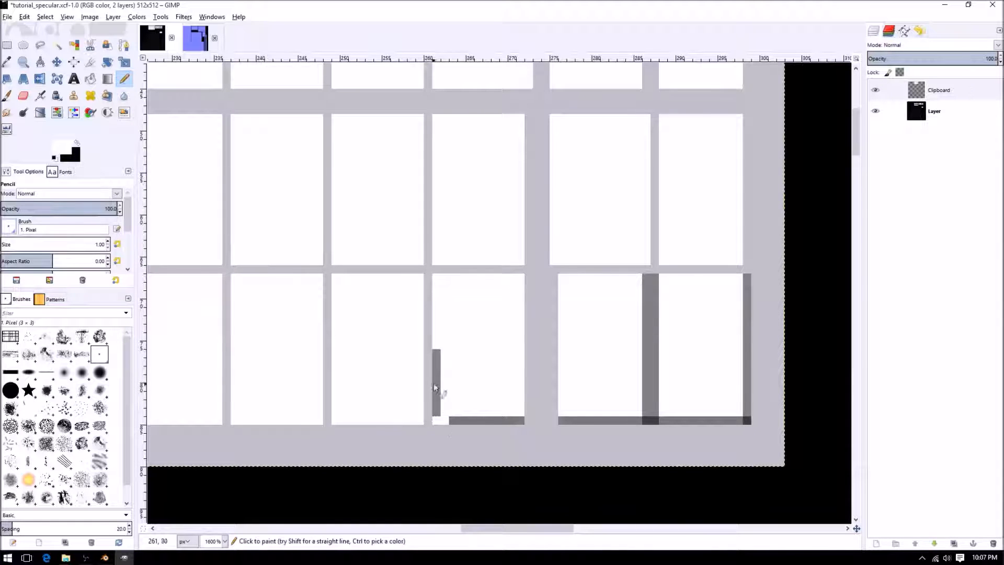
{"action": "left_click", "coordinate": [435, 353], "text": "shift"}
{"action": "left_click", "coordinate": [453, 420]}
{"action": "left_click", "coordinate": [519, 420], "text": "shift"}
{"action": "middle_click_drag", "start_coordinate": [504, 204], "coordinate": [471, 350]}
{"action": "scroll", "coordinate": [495, 275], "scroll_direction": "down", "scroll_amount": 1, "text": "ctrl"}
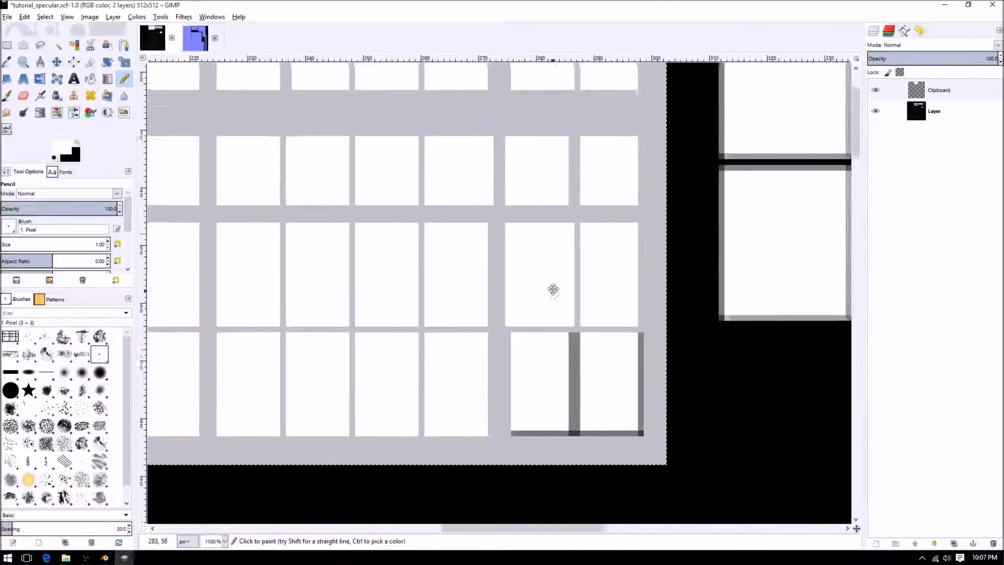
Widen the third- and bottom-row panes beside the last wide divider with a white pencil line along their right edges.
{"action": "left_click", "coordinate": [486, 220]}
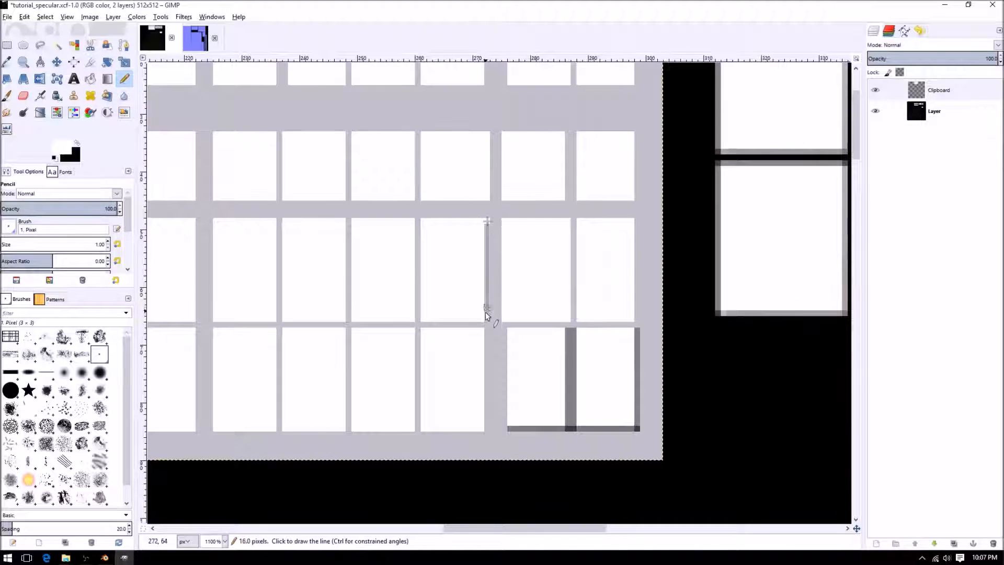
{"action": "left_click", "coordinate": [487, 327], "text": "shift"}
{"action": "left_click", "coordinate": [488, 426], "text": "shift"}
Widen the second row's fourth pane leftward and its first pane rightward with white pencil lines.
{"action": "middle_click_drag", "start_coordinate": [432, 276], "coordinate": [545, 209]}
{"action": "middle_click_drag", "start_coordinate": [424, 158], "coordinate": [598, 235]}
{"action": "left_click", "coordinate": [426, 209]}
{"action": "left_click", "coordinate": [426, 148], "text": "shift"}
{"action": "middle_click_drag", "start_coordinate": [459, 199], "coordinate": [540, 137]}
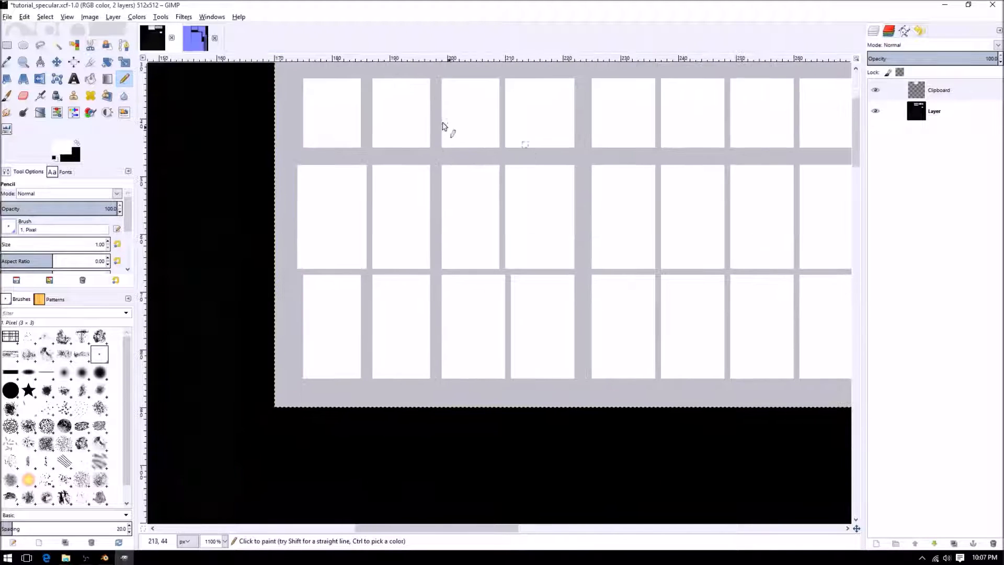
{"action": "left_click", "coordinate": [362, 146]}
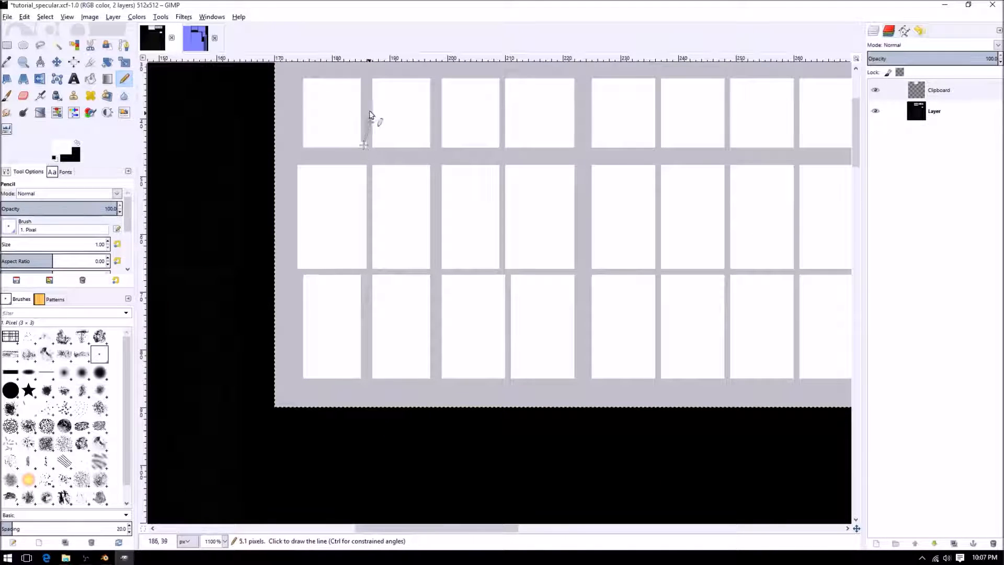
{"action": "left_click", "coordinate": [362, 79], "text": "shift"}
Widen the bottom row's leftmost pane with white pencil lines down both sides.
{"action": "left_click", "coordinate": [301, 278]}
{"action": "left_click", "coordinate": [302, 374], "text": "shift"}
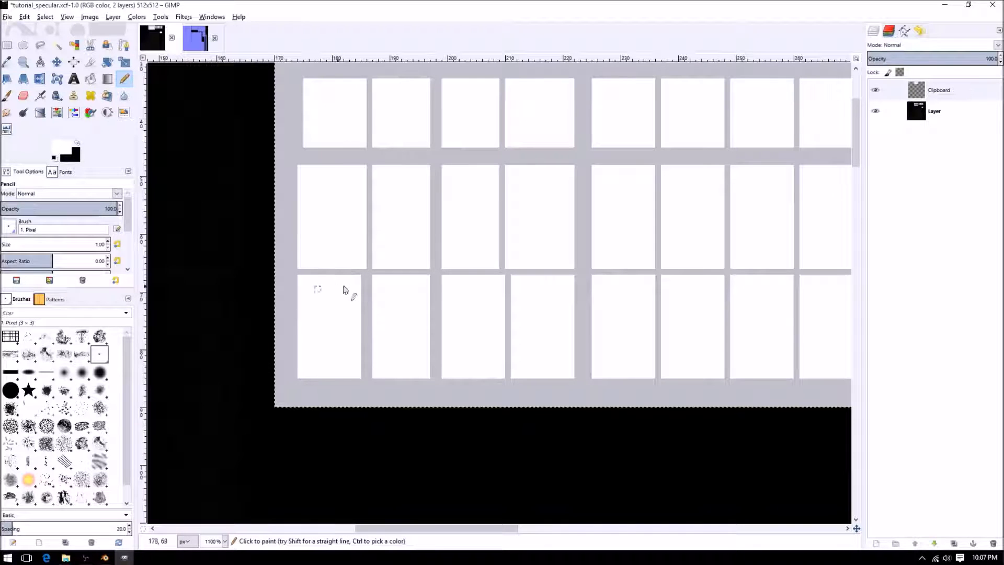
{"action": "left_click", "coordinate": [361, 278]}
{"action": "left_click", "coordinate": [364, 375], "text": "shift"}
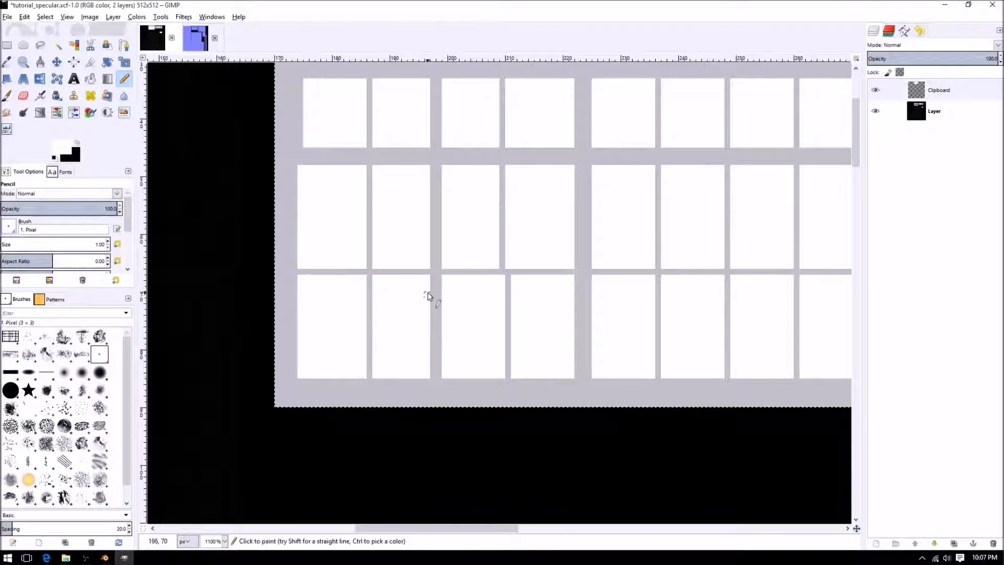
Pencil grey down the bottom row's third-pane right edge and white down the fourth pane's left edge.
{"action": "left_click", "coordinate": [501, 277]}
{"action": "left_click", "coordinate": [501, 376], "text": "shift"}
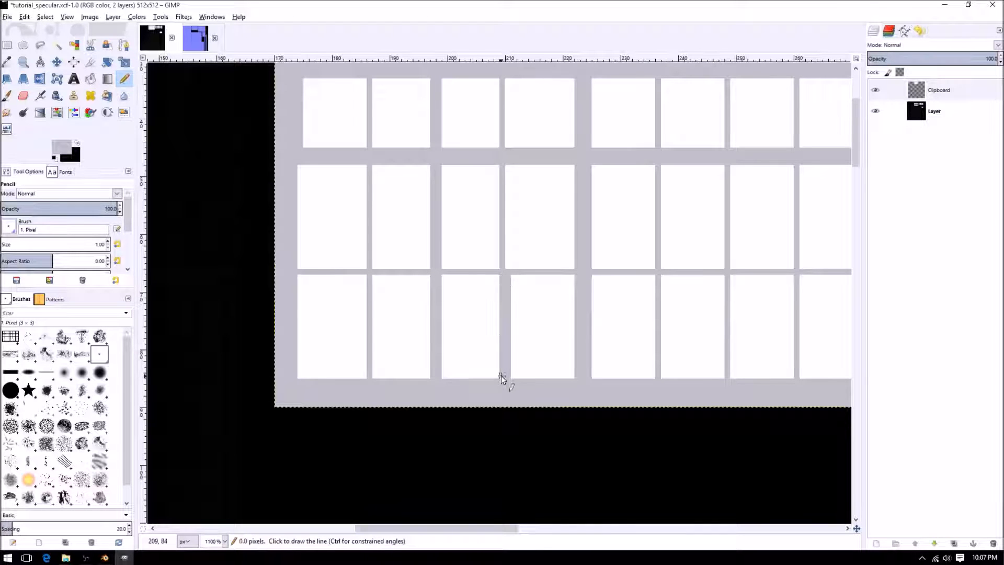
{"action": "left_click", "coordinate": [511, 277], "text": "ctrl"}
{"action": "left_click", "coordinate": [508, 277]}
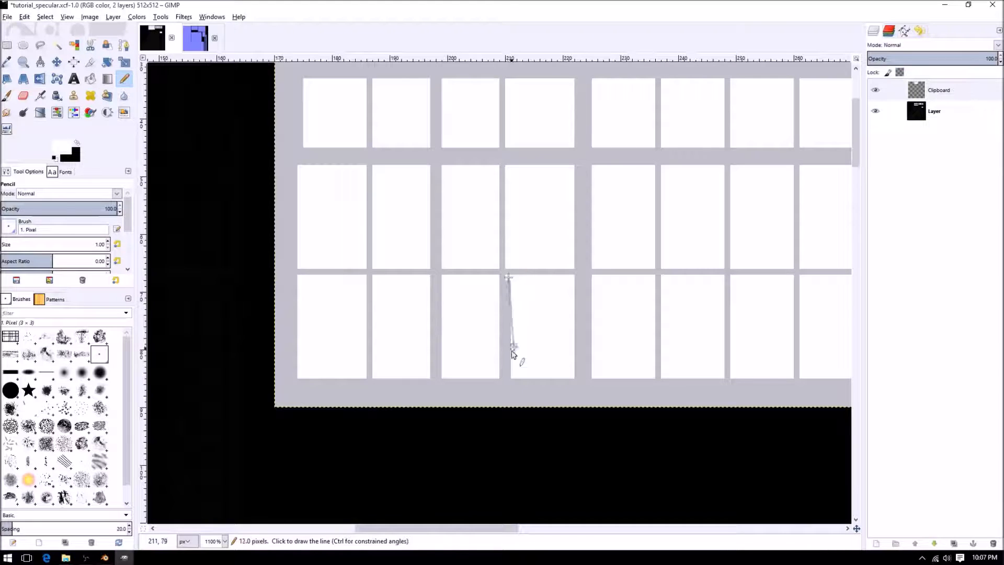
{"action": "left_click", "coordinate": [510, 375], "text": "shift"}
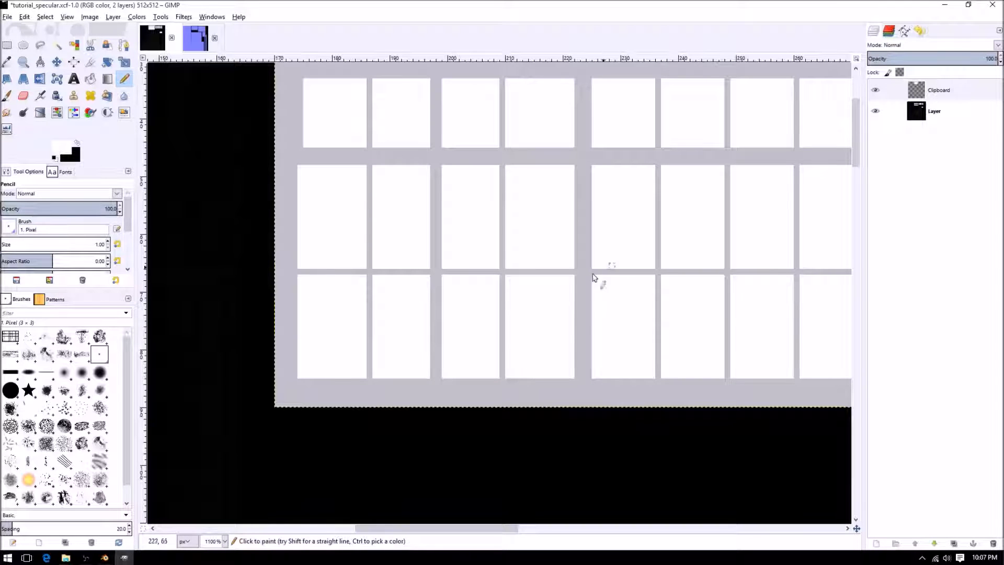
Pencil white over the left, bottom and right edge strips of the bottom row's second-to-last pane.
{"action": "middle_click_drag", "start_coordinate": [707, 290], "coordinate": [529, 324]}
{"action": "middle_click_drag", "start_coordinate": [651, 285], "coordinate": [533, 262]}
{"action": "left_click", "coordinate": [587, 289]}
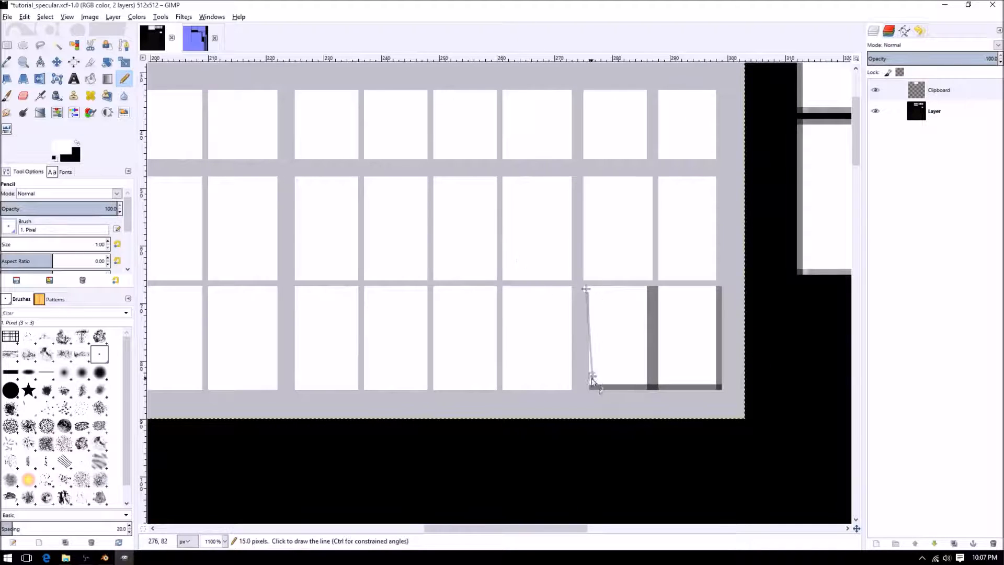
{"action": "left_click", "coordinate": [586, 387], "text": "shift"}
{"action": "left_click", "coordinate": [644, 386], "text": "shift"}
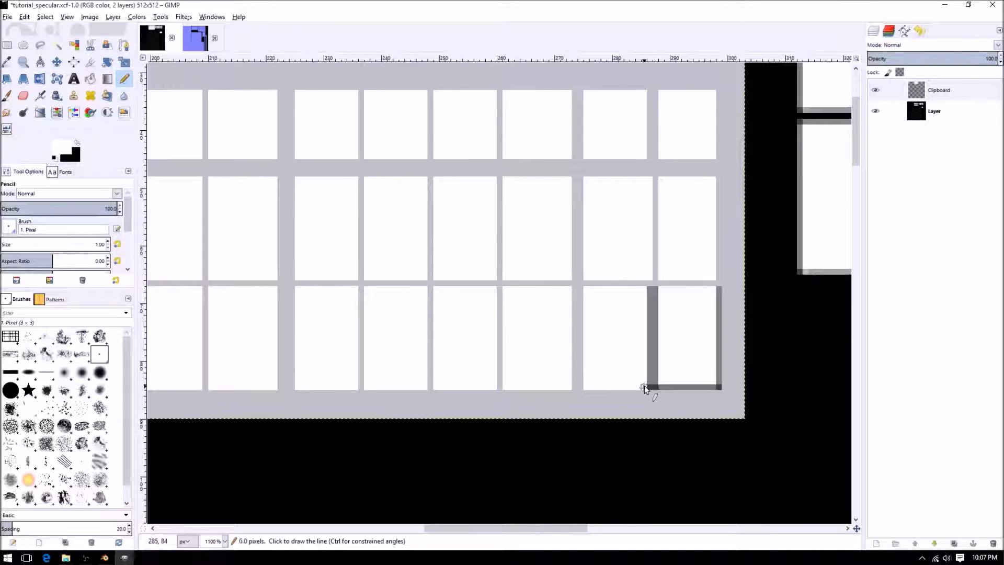
{"action": "left_click", "coordinate": [651, 290]}
{"action": "left_click", "coordinate": [648, 385], "text": "shift"}
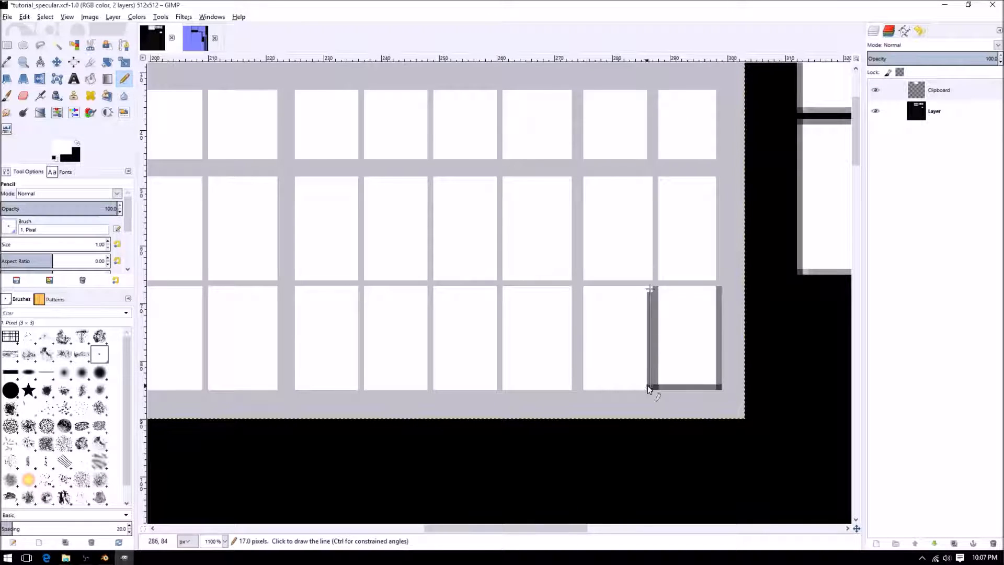
Pencil light grey over the bottom row's last dark bar and white along the second row's second-to-last pane's right edge.
{"action": "left_click", "coordinate": [655, 391], "text": "ctrl"}
{"action": "left_click", "coordinate": [654, 387]}
{"action": "left_click", "coordinate": [654, 288], "text": "shift"}
{"action": "left_click", "coordinate": [653, 176], "text": "shift"}
{"action": "left_click", "coordinate": [648, 155]}
{"action": "left_click", "coordinate": [651, 91], "text": "shift"}
Pencil light grey over the last bottom-row pane's dark right strip and white over its dark bottom strip.
{"action": "middle_click_drag", "start_coordinate": [690, 298], "coordinate": [596, 205]}
{"action": "left_click", "coordinate": [635, 176], "text": "ctrl"}
{"action": "left_click", "coordinate": [626, 193]}
{"action": "left_click", "coordinate": [626, 296], "text": "shift"}
{"action": "left_click", "coordinate": [570, 296], "text": "ctrl"}
{"action": "left_click", "coordinate": [570, 296]}
{"action": "left_click", "coordinate": [619, 296], "text": "shift"}
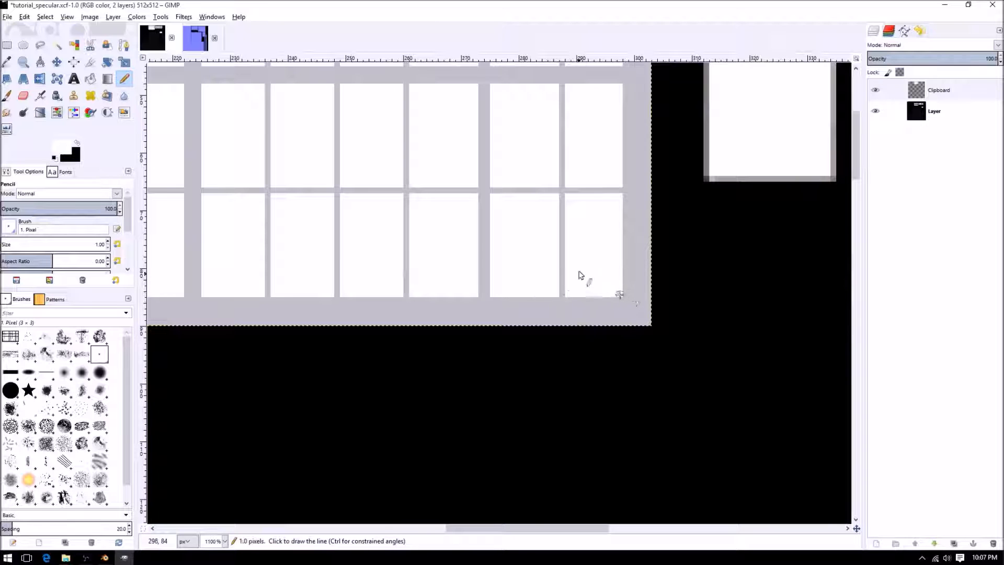
Examine the recoloured large window and the row of smaller windows beside it.
{"action": "scroll", "coordinate": [578, 267], "scroll_direction": "down", "scroll_amount": 3, "text": "ctrl"}
{"action": "middle_click_drag", "start_coordinate": [517, 189], "coordinate": [598, 258]}
{"action": "middle_click_drag", "start_coordinate": [664, 258], "coordinate": [311, 178]}
{"action": "scroll", "coordinate": [423, 188], "scroll_direction": "up", "scroll_amount": 2, "text": "ctrl"}
{"action": "middle_click_drag", "start_coordinate": [425, 179], "coordinate": [452, 264]}
{"action": "scroll", "coordinate": [557, 219], "scroll_direction": "down", "scroll_amount": 2, "text": "ctrl"}
{"action": "scroll", "coordinate": [473, 220], "scroll_direction": "up", "scroll_amount": 4, "text": "ctrl"}
{"action": "scroll", "coordinate": [390, 207], "scroll_direction": "down", "scroll_amount": 2, "text": "ctrl"}
Activate the layer named Layer and pencil white over the grey edges of the first small window's upper pane.
{"action": "left_click", "coordinate": [908, 112]}
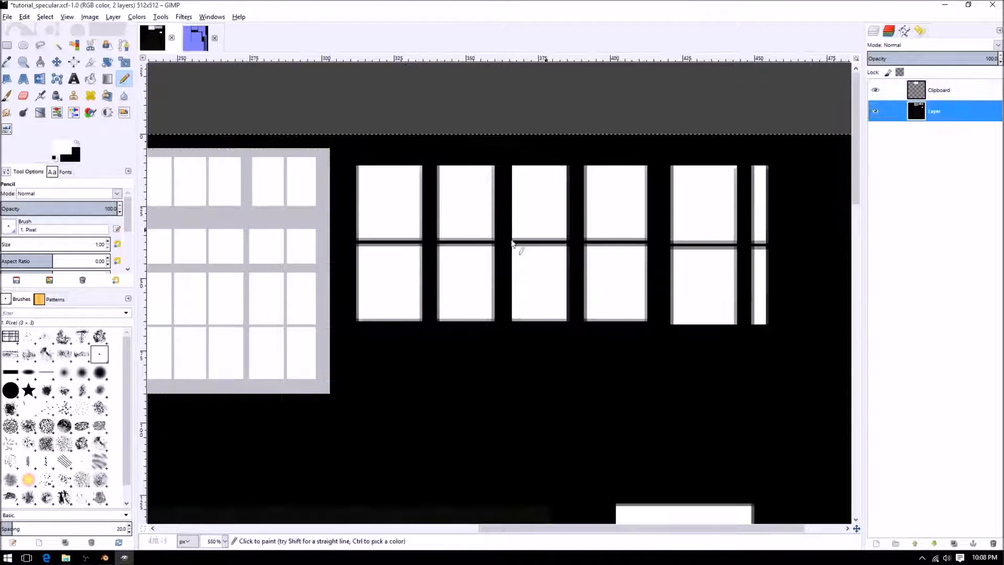
{"action": "key", "text": "r"}
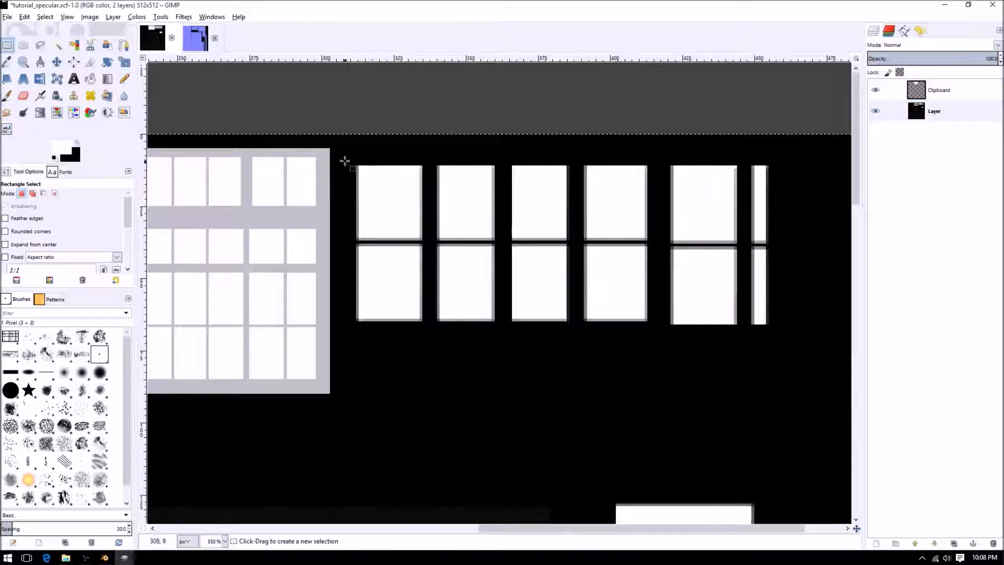
{"action": "left_click", "coordinate": [124, 79]}
{"action": "scroll", "coordinate": [419, 262], "scroll_direction": "up", "scroll_amount": 3, "text": "ctrl"}
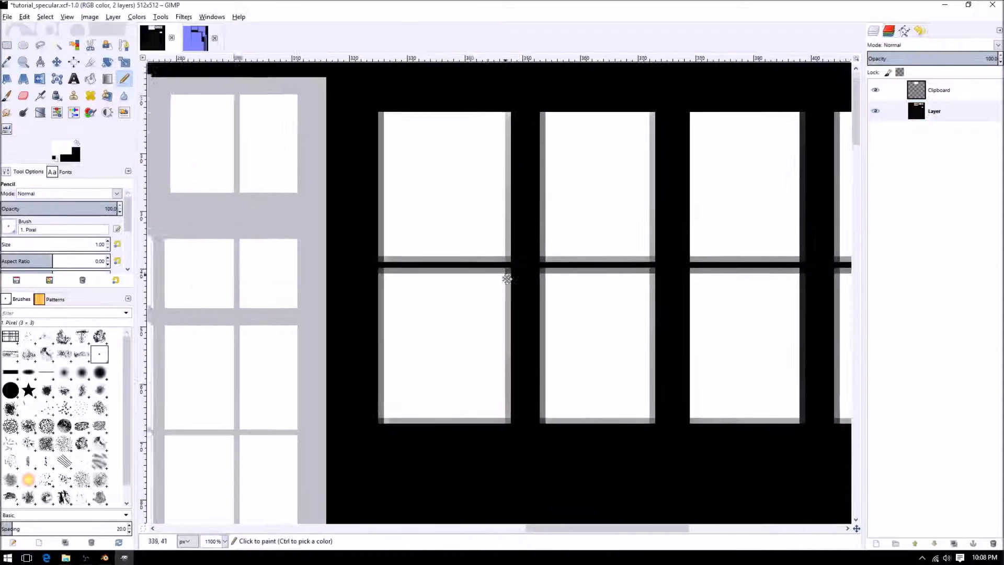
{"action": "left_click", "coordinate": [373, 134]}
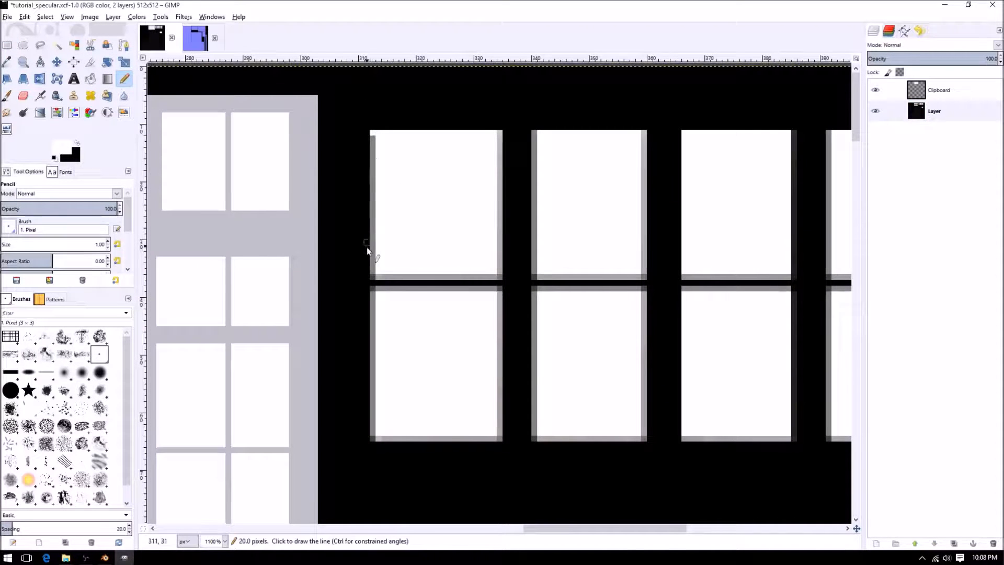
{"action": "left_click", "coordinate": [373, 275], "text": "shift"}
{"action": "left_click", "coordinate": [496, 276], "text": "shift"}
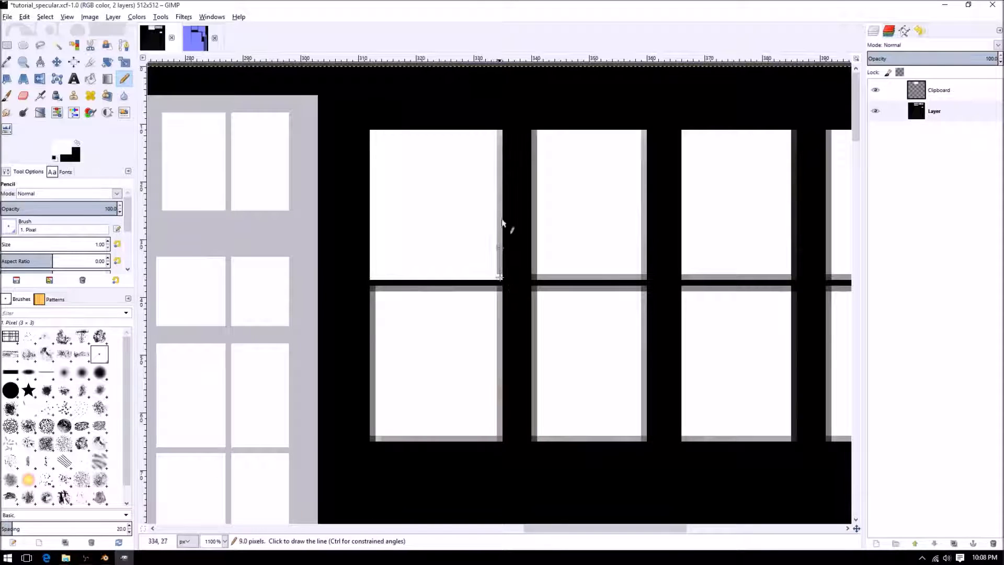
{"action": "left_click", "coordinate": [500, 134], "text": "shift"}
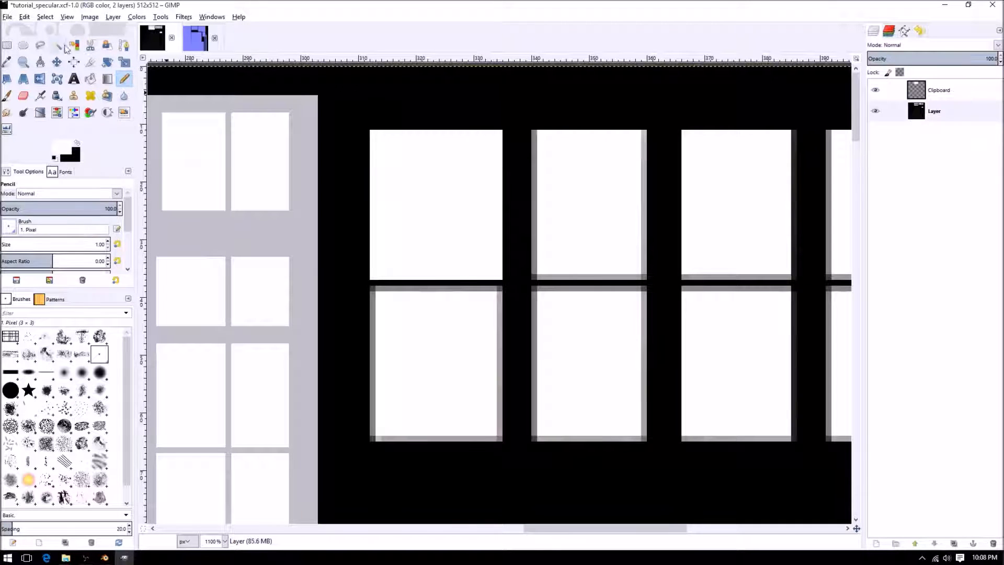
Select all white areas of the layer by colour, sampling the cleaned upper pane.
{"action": "left_click", "coordinate": [73, 45]}
{"action": "left_click", "coordinate": [424, 215]}
{"action": "scroll", "coordinate": [460, 262], "scroll_direction": "down", "scroll_amount": 3, "text": "ctrl"}
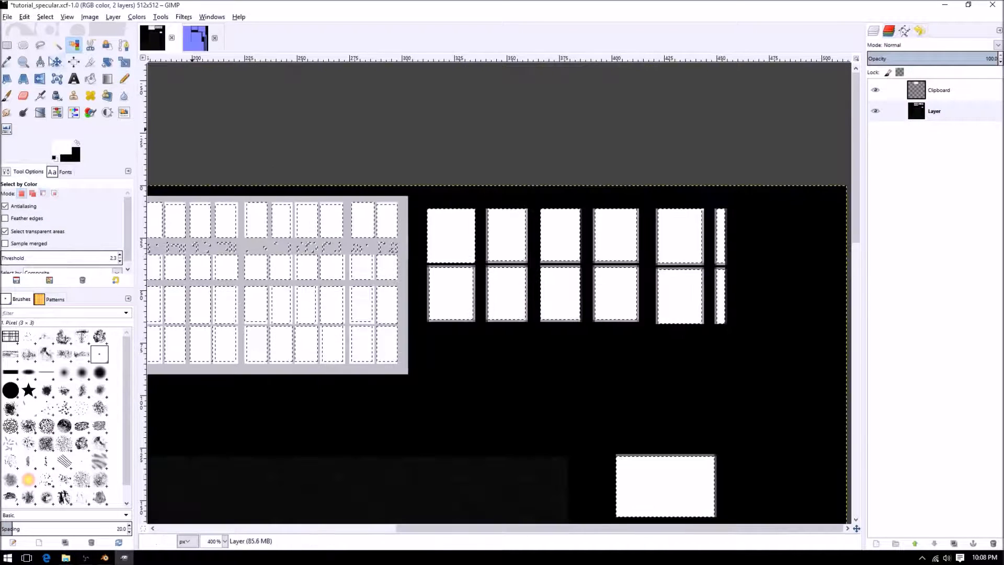
Subtract the large window, the lone white rectangle and the outer areas from the selection with rectangles, keeping the small windows.
{"action": "left_click", "coordinate": [7, 45]}
{"action": "scroll", "coordinate": [355, 253], "scroll_direction": "down", "scroll_amount": 3, "text": "ctrl"}
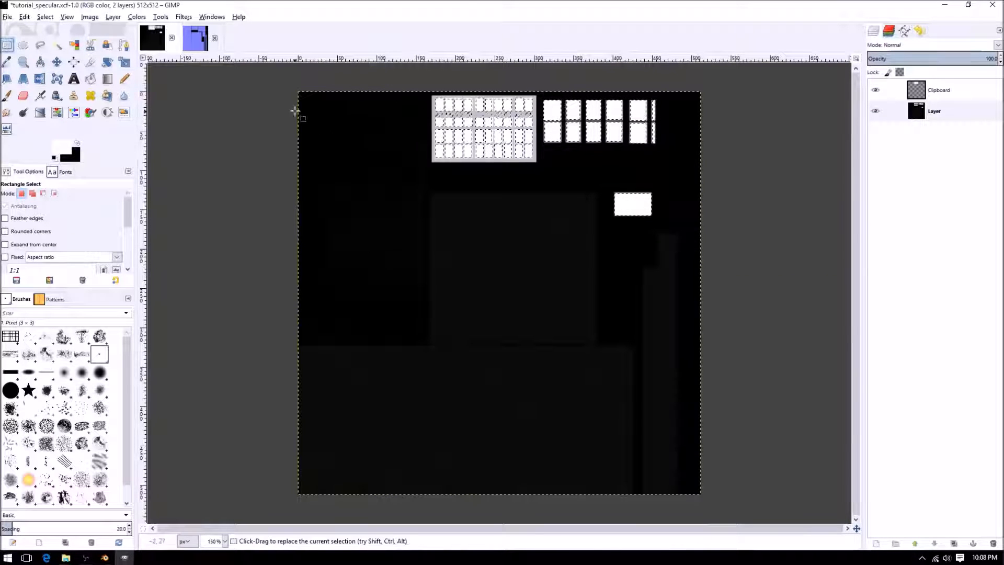
{"action": "left_click_drag", "start_coordinate": [267, 80], "coordinate": [538, 498], "text": "ctrl"}
{"action": "left_click_drag", "start_coordinate": [268, 174], "coordinate": [767, 529], "text": "ctrl"}
{"action": "left_click_drag", "start_coordinate": [661, 81], "coordinate": [768, 296], "text": "ctrl"}
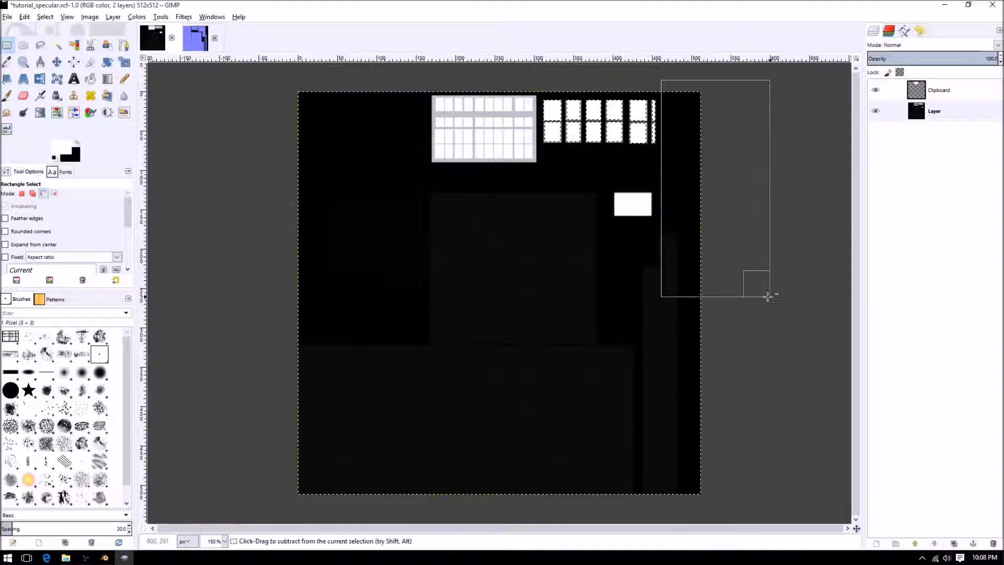
{"action": "scroll", "coordinate": [621, 204], "scroll_direction": "up", "scroll_amount": 2, "text": "ctrl"}
{"action": "middle_click_drag", "start_coordinate": [576, 221], "coordinate": [512, 287]}
{"action": "scroll", "coordinate": [486, 354], "scroll_direction": "up", "scroll_amount": 3, "text": "ctrl"}
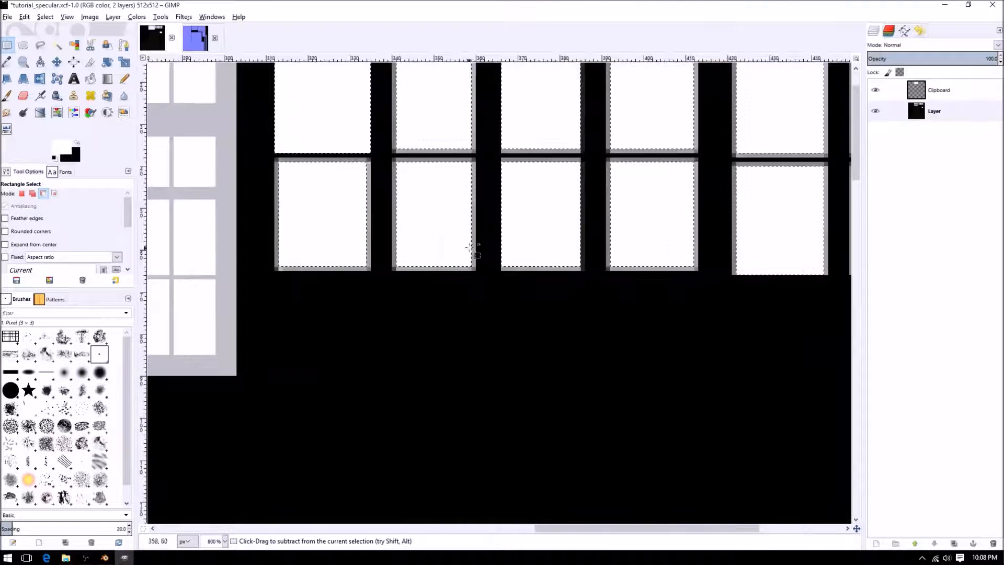
{"action": "scroll", "coordinate": [515, 225], "scroll_direction": "down", "scroll_amount": 1, "text": "ctrl"}
{"action": "scroll", "coordinate": [507, 214], "scroll_direction": "down", "scroll_amount": 1, "text": "ctrl"}
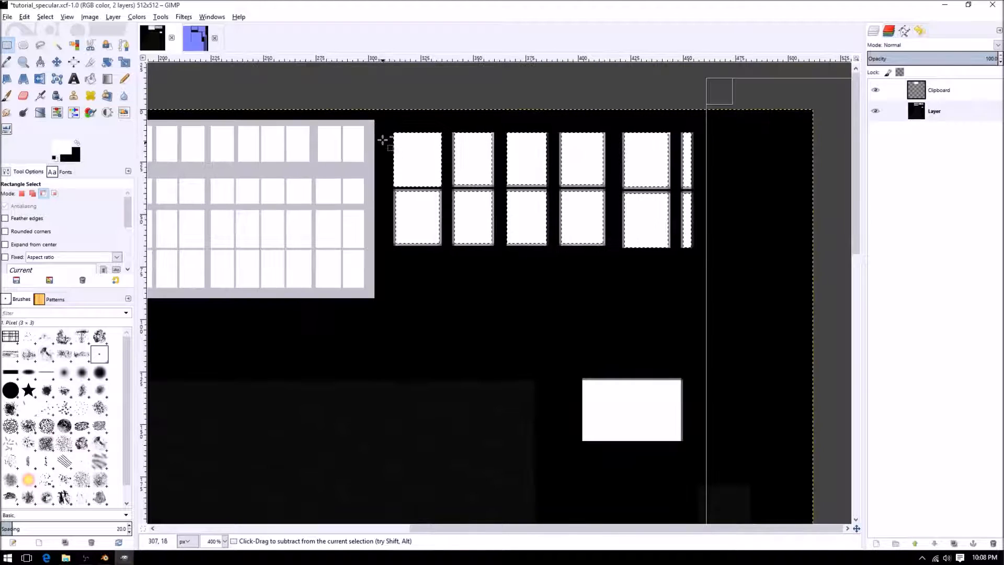
{"action": "left_click_drag", "start_coordinate": [295, 89], "coordinate": [391, 388]}
{"action": "left_click_drag", "start_coordinate": [386, 246], "coordinate": [680, 398]}
{"action": "left_click", "coordinate": [545, 301]}
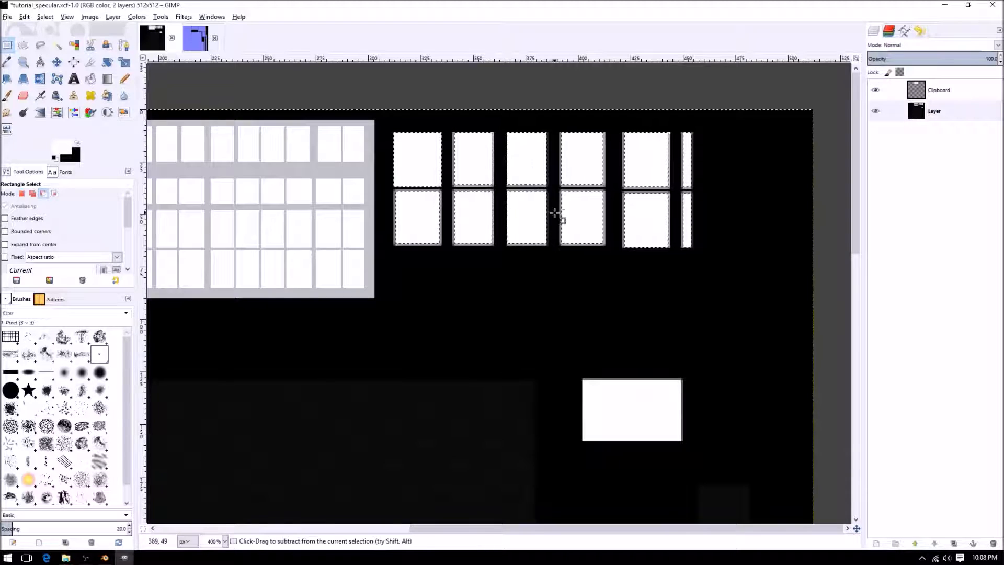
Clear the selection and pencil white over the grey edges of the first small window's lower pane.
{"action": "scroll", "coordinate": [555, 213], "scroll_direction": "up", "scroll_amount": 1, "text": "ctrl"}
{"action": "key", "text": "n"}
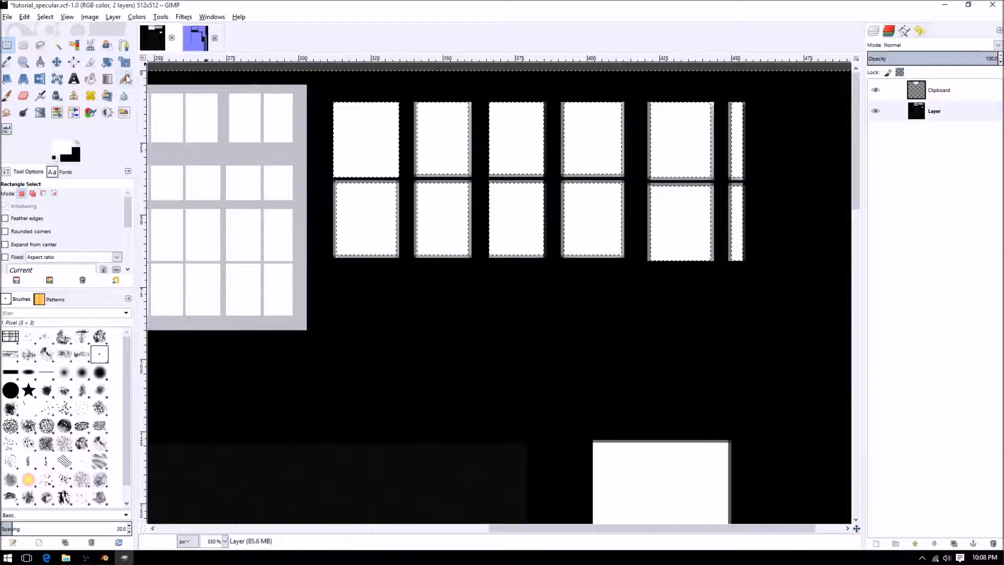
{"action": "key", "text": "ctrl+shift+a"}
{"action": "left_click", "coordinate": [334, 182]}
{"action": "left_click", "coordinate": [398, 183], "text": "shift"}
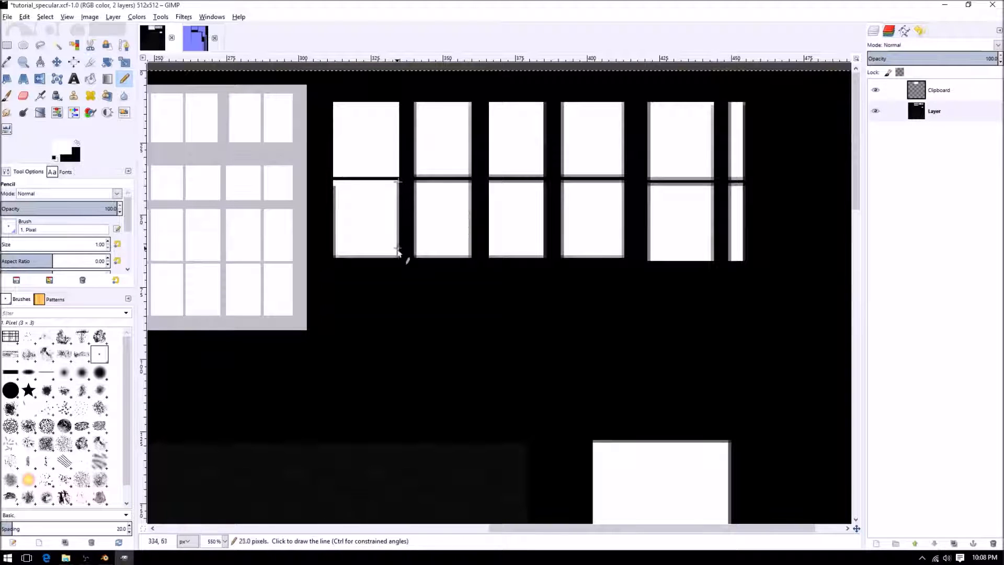
{"action": "left_click", "coordinate": [399, 258], "text": "shift"}
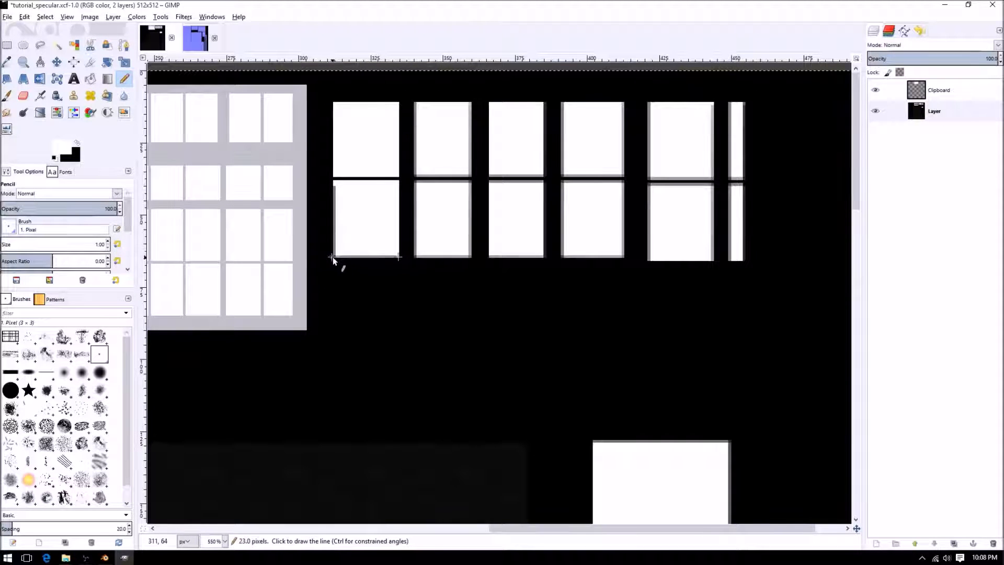
{"action": "left_click", "coordinate": [334, 257], "text": "shift"}
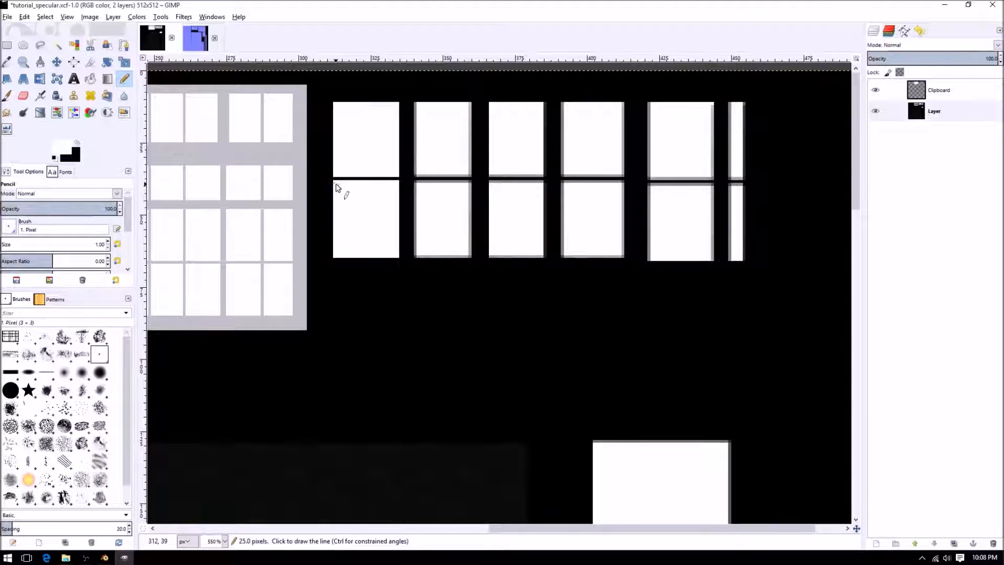
Pencil white straight lines over the grey edges of the second small window's lower pane.
{"action": "scroll", "coordinate": [403, 189], "scroll_direction": "up", "scroll_amount": 2, "text": "ctrl"}
{"action": "left_click", "coordinate": [436, 162]}
{"action": "left_click", "coordinate": [544, 161], "text": "shift"}
{"action": "left_click", "coordinate": [544, 313], "text": "shift"}
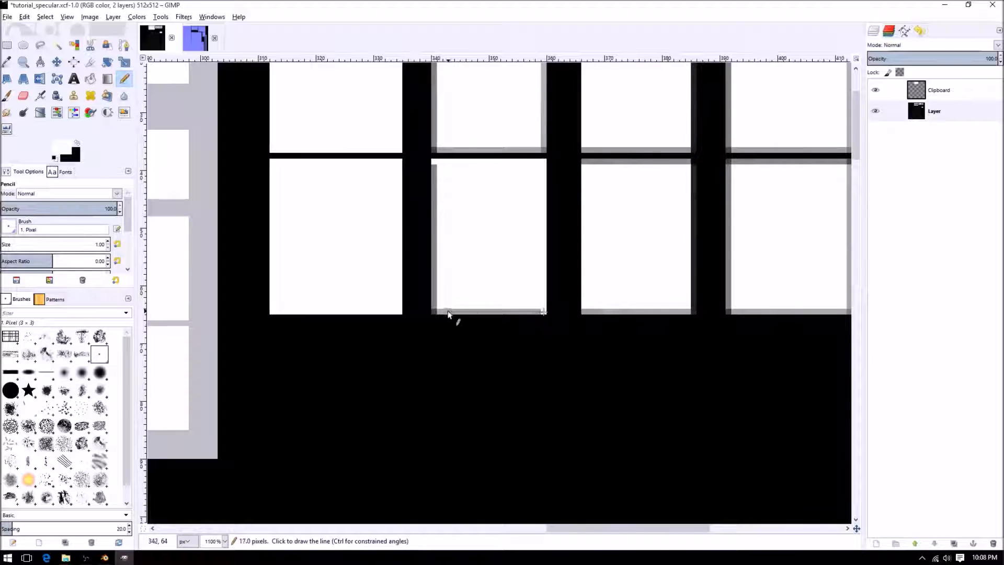
{"action": "left_click", "coordinate": [435, 313], "text": "shift"}
{"action": "left_click", "coordinate": [436, 163], "text": "shift"}
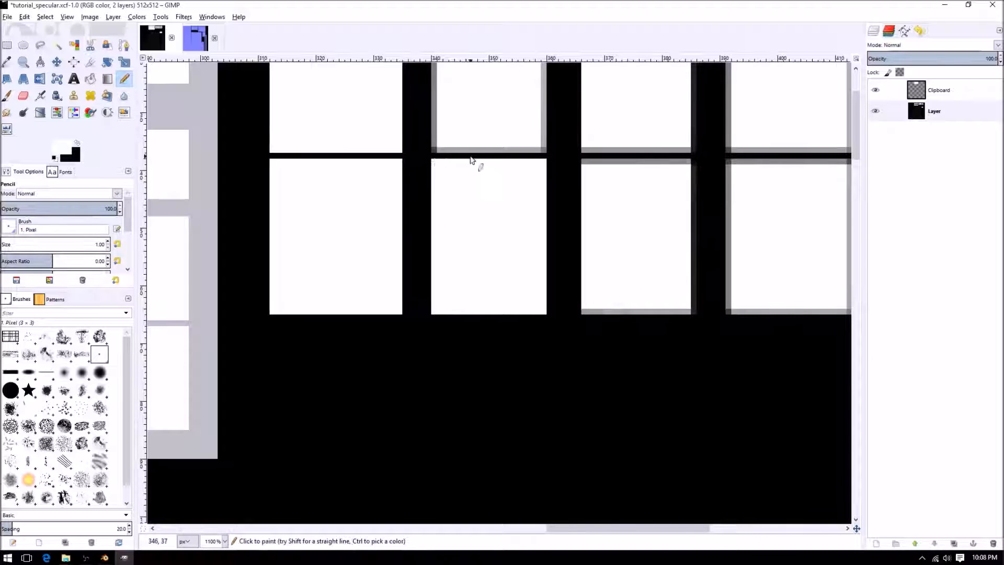
Set the pencil size to 5 and paint the grey edges of the second small window's upper pane white.
{"action": "middle_click_drag", "start_coordinate": [473, 162], "coordinate": [426, 322]}
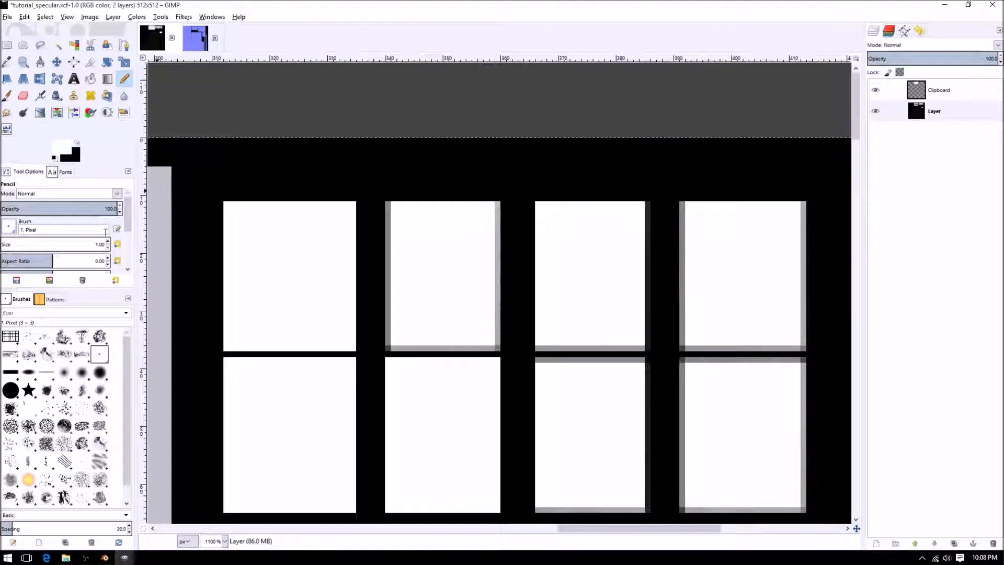
{"action": "mouse_move", "coordinate": [110, 246]}
{"action": "left_mouse_down"}
{"action": "mouse_move", "coordinate": [139, 246]}
{"action": "mouse_move", "coordinate": [109, 243]}
{"action": "left_mouse_up"}
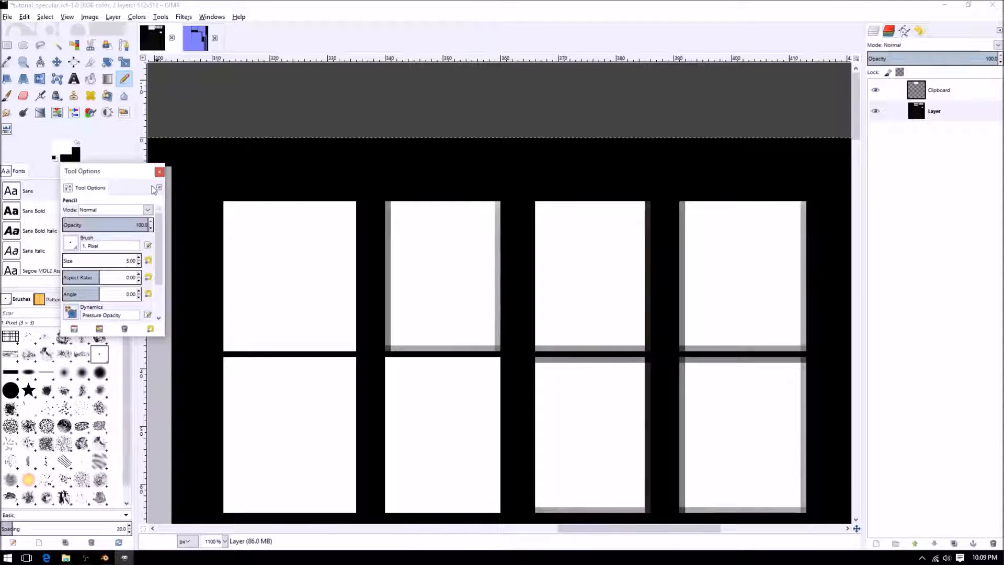
{"action": "left_click_drag", "start_coordinate": [68, 192], "coordinate": [37, 172]}
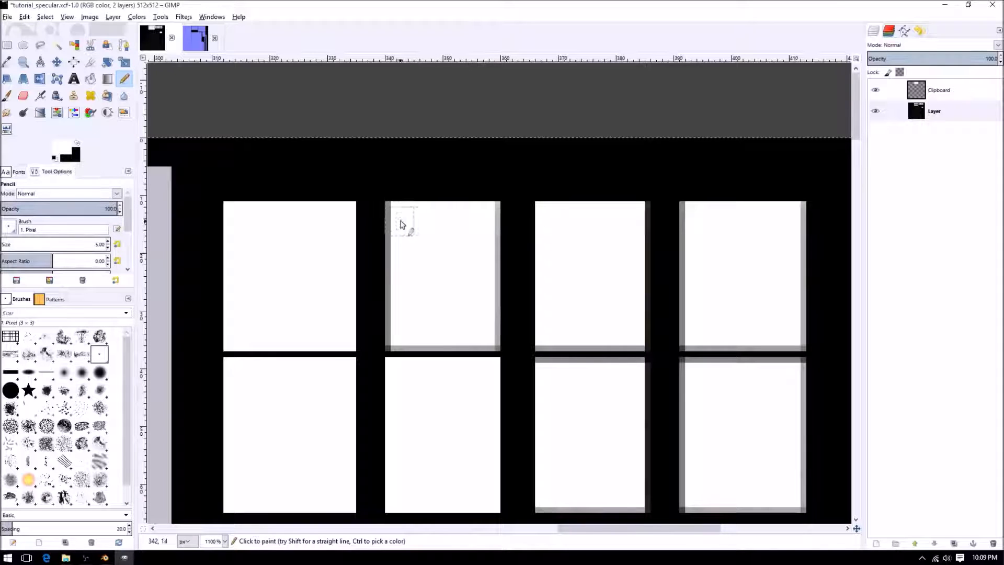
{"action": "left_click", "coordinate": [401, 221]}
{"action": "left_click", "coordinate": [400, 336], "text": "shift"}
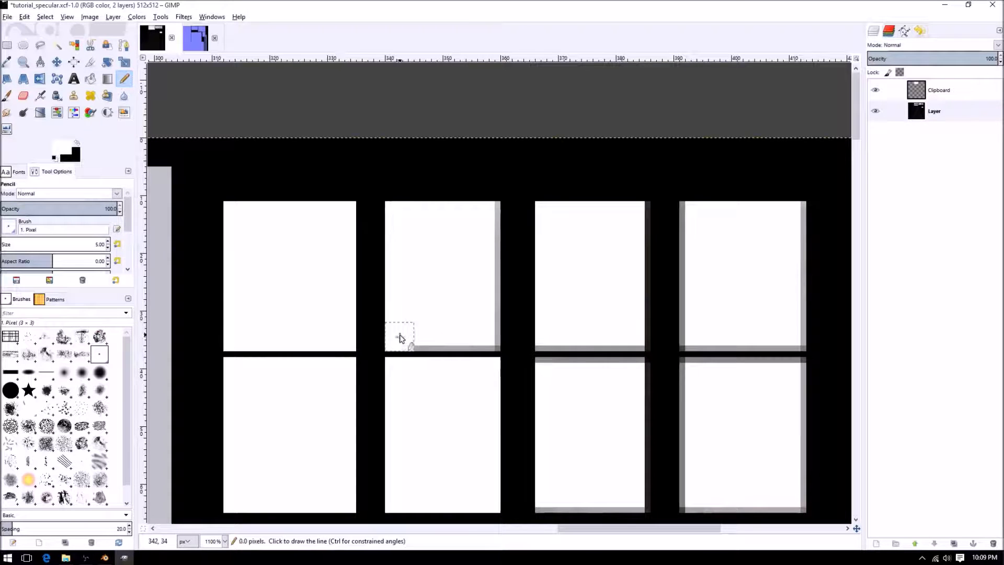
{"action": "left_click", "coordinate": [486, 339], "text": "shift"}
{"action": "left_click", "coordinate": [486, 217], "text": "shift"}
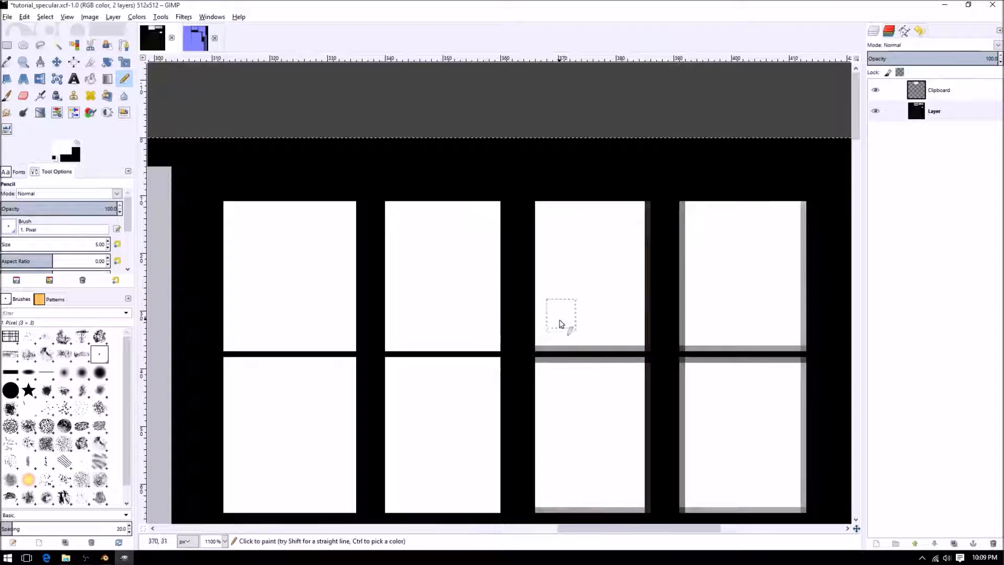
Pencil white over the grey lower edge and dark right edge of the third small window's upper pane.
{"action": "left_click", "coordinate": [549, 338]}
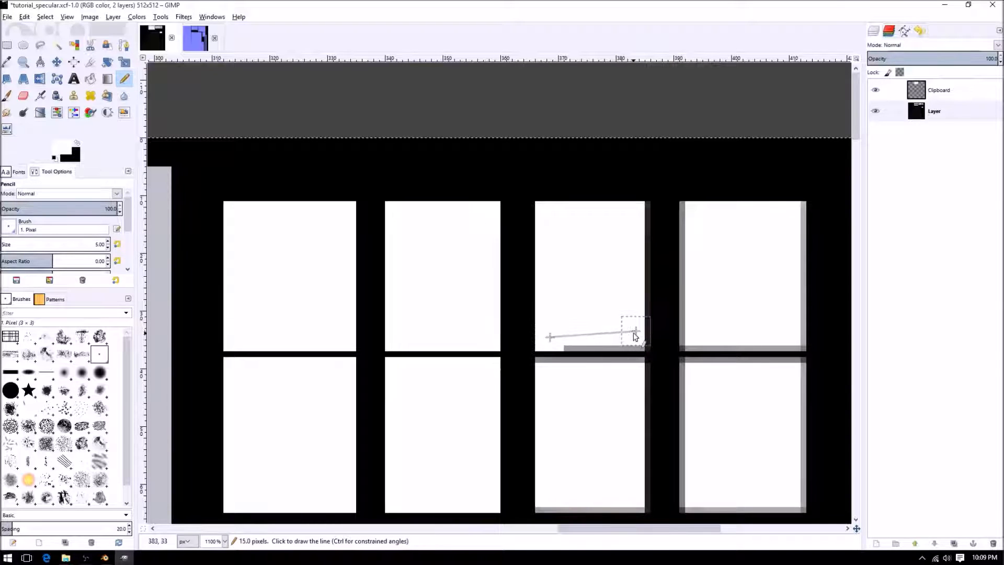
{"action": "left_click", "coordinate": [634, 336], "text": "shift"}
{"action": "left_click", "coordinate": [636, 338]}
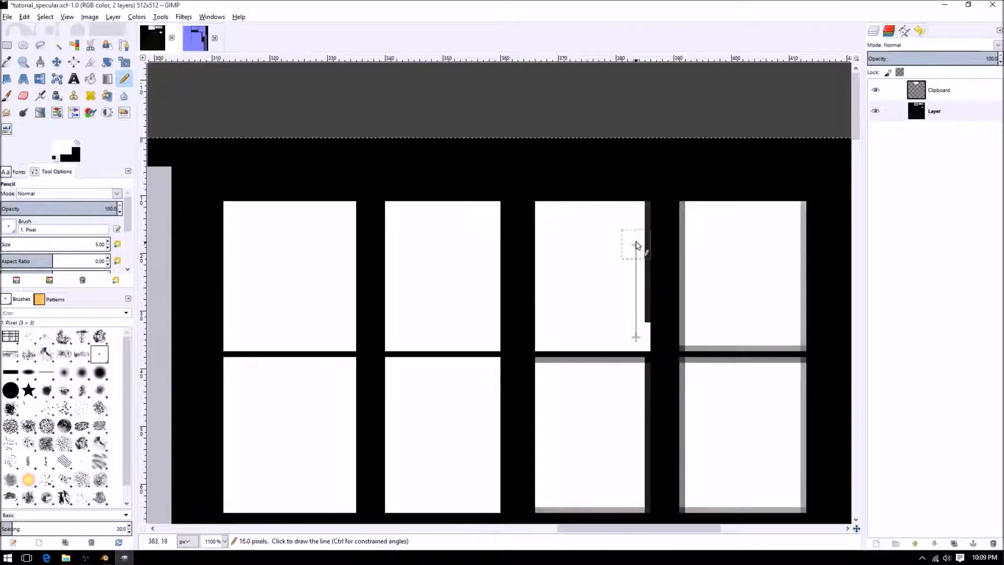
{"action": "left_click", "coordinate": [637, 222], "text": "shift"}
Pencil white over the grey left, lower and right edges of the fourth small window's upper pane.
{"action": "scroll", "coordinate": [564, 197], "scroll_direction": "down", "scroll_amount": 2}
{"action": "scroll", "coordinate": [564, 197], "scroll_direction": "right", "scroll_amount": 3, "text": "shift"}
{"action": "left_click", "coordinate": [518, 145]}
{"action": "left_click", "coordinate": [519, 266], "text": "shift"}
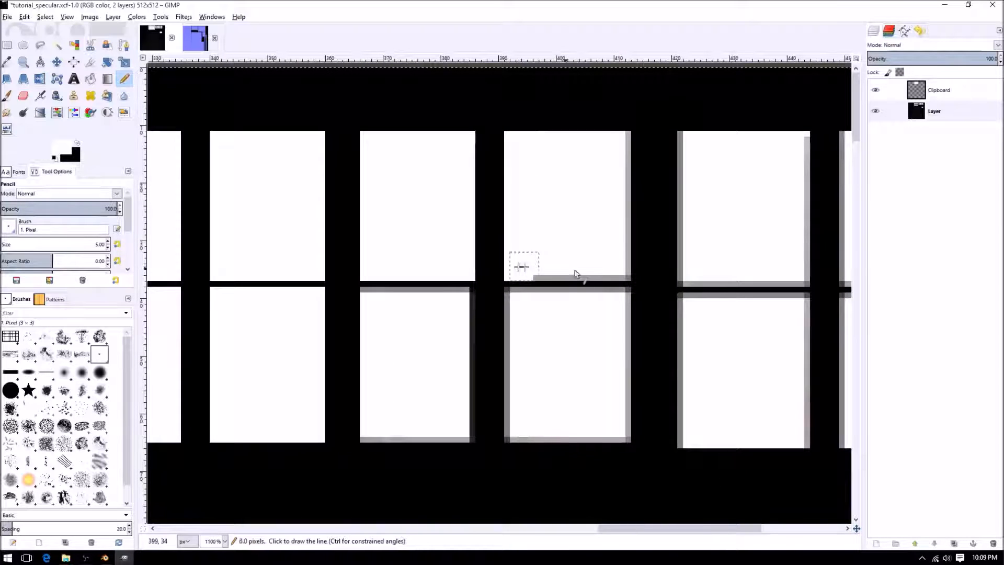
{"action": "left_click", "coordinate": [617, 268], "text": "shift"}
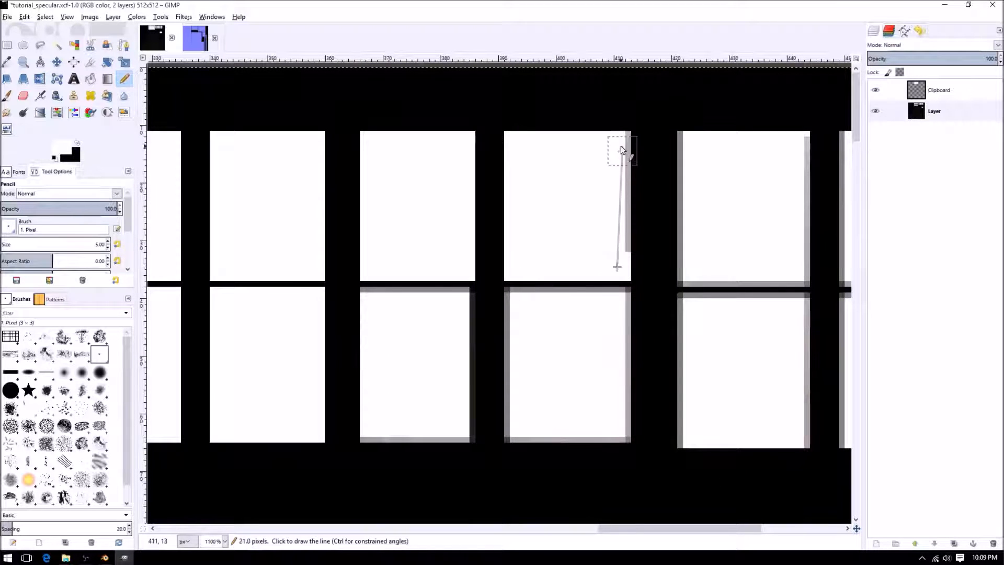
{"action": "left_click", "coordinate": [620, 150], "text": "shift"}
Pencil white over the grey edges of the fifth small window's upper pane.
{"action": "scroll", "coordinate": [575, 152], "scroll_direction": "down", "scroll_amount": 1}
{"action": "scroll", "coordinate": [575, 152], "scroll_direction": "right", "scroll_amount": 3, "text": "shift"}
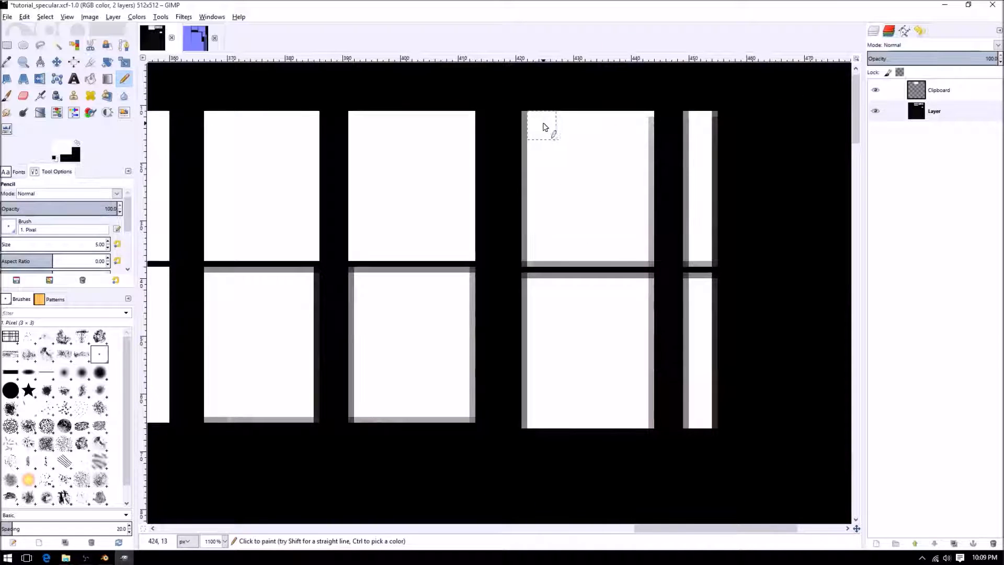
{"action": "left_click", "coordinate": [536, 252], "text": "shift"}
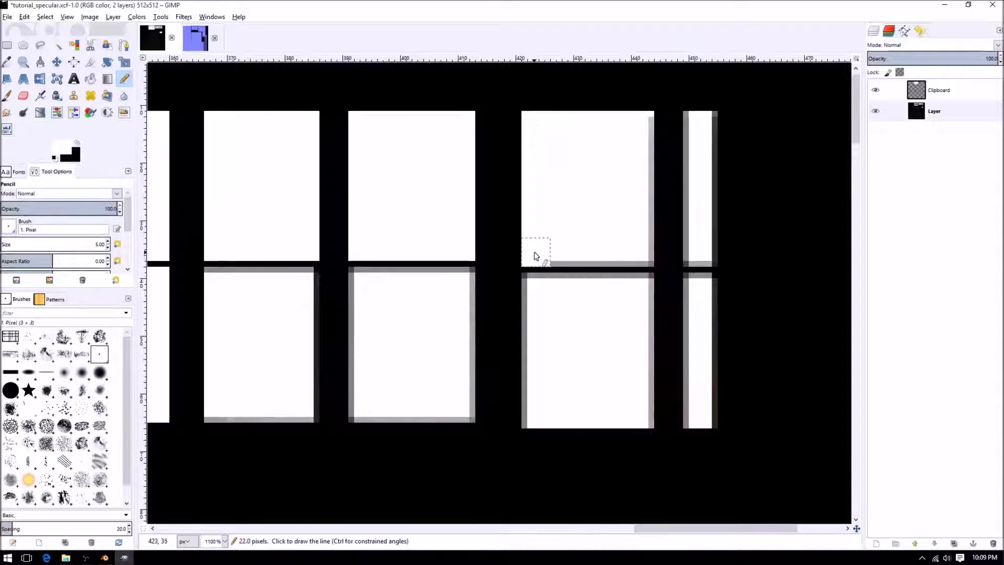
{"action": "left_click", "coordinate": [641, 255], "text": "shift"}
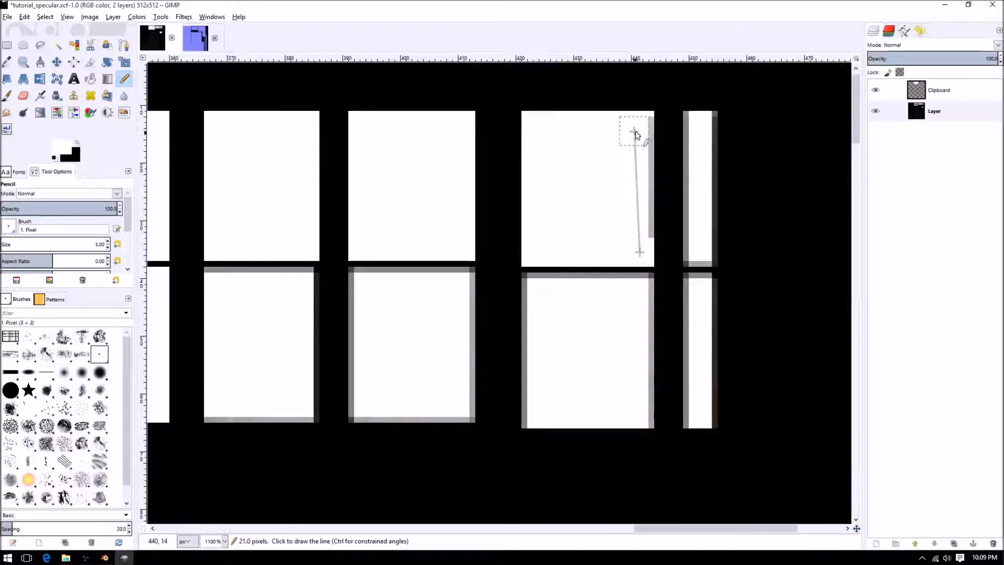
{"action": "left_click", "coordinate": [641, 129], "text": "shift"}
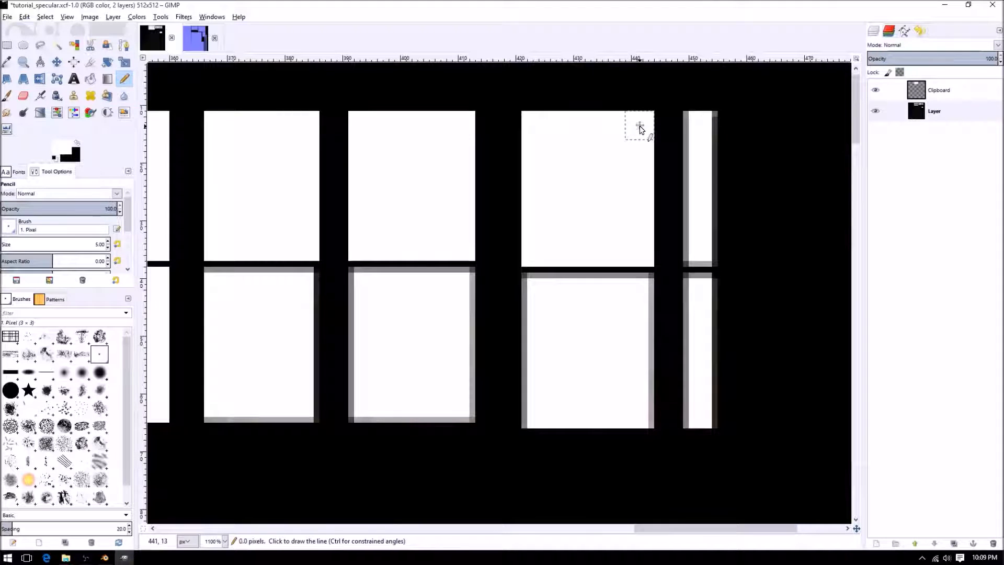
Pencil white over the grey edges of the narrow last window's upper pane.
{"action": "left_click", "coordinate": [700, 128]}
{"action": "left_click", "coordinate": [700, 256], "text": "shift"}
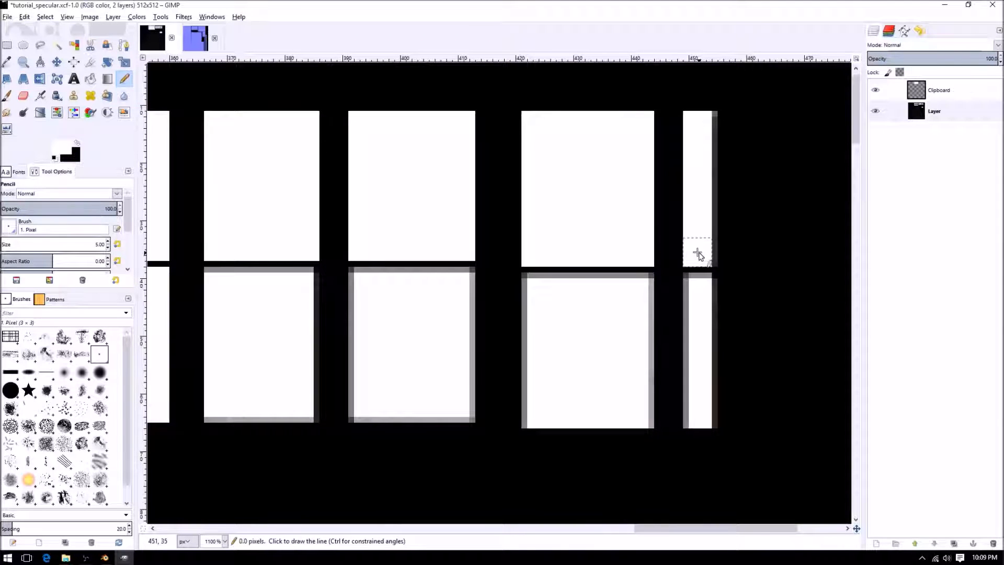
{"action": "left_click", "coordinate": [704, 129], "text": "shift"}
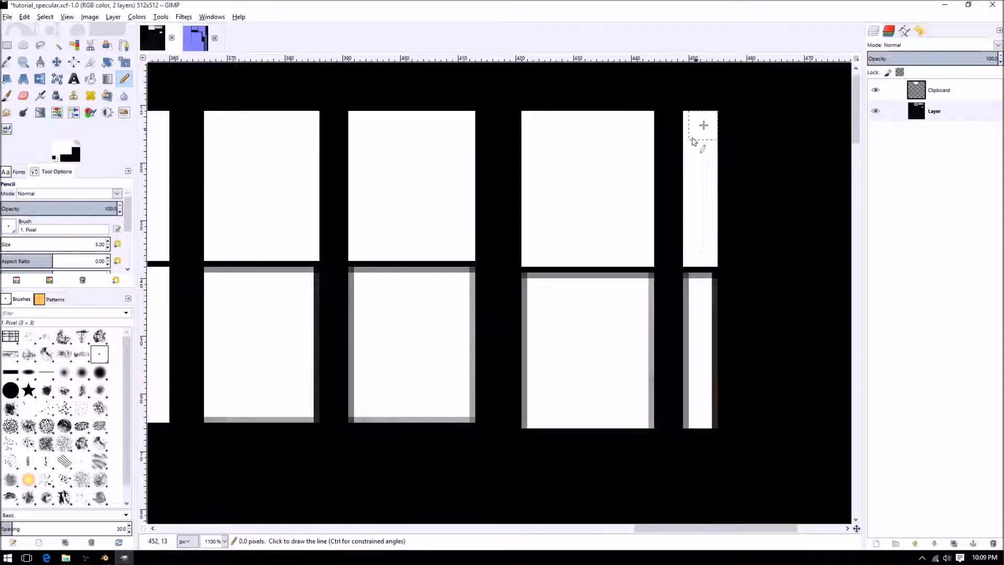
Pencil white over the grey edges of the narrow last window's lower pane.
{"action": "scroll", "coordinate": [701, 196], "scroll_direction": "down", "scroll_amount": 2}
{"action": "scroll", "coordinate": [718, 197], "scroll_direction": "down", "scroll_amount": 1}
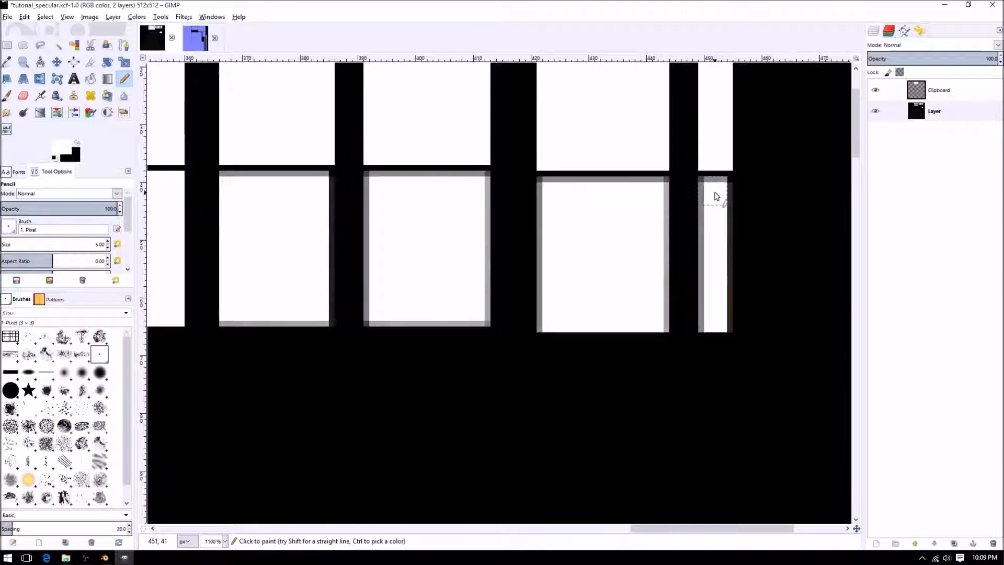
{"action": "left_click", "coordinate": [713, 191]}
{"action": "left_click", "coordinate": [713, 319], "text": "shift"}
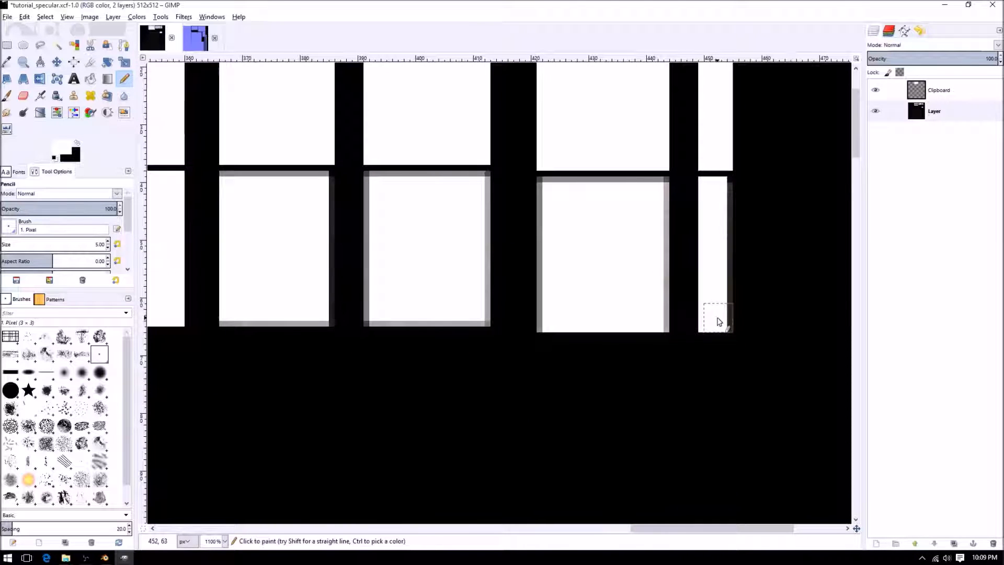
{"action": "left_click", "coordinate": [718, 192], "text": "shift"}
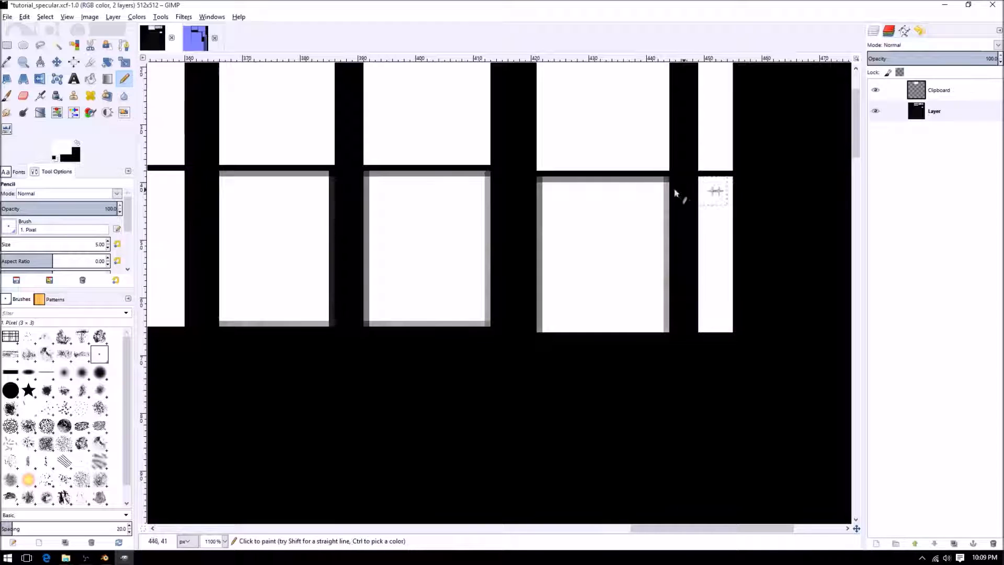
Pencil white over the grey right, left and upper edges of the fifth small window's lower pane.
{"action": "left_click", "coordinate": [655, 194]}
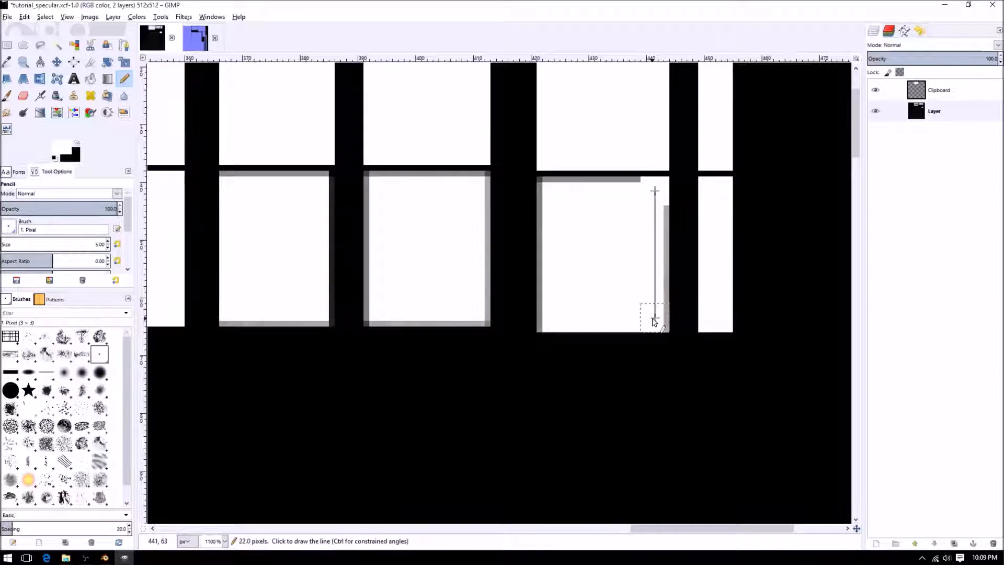
{"action": "left_click", "coordinate": [652, 318], "text": "shift"}
{"action": "left_click", "coordinate": [551, 325]}
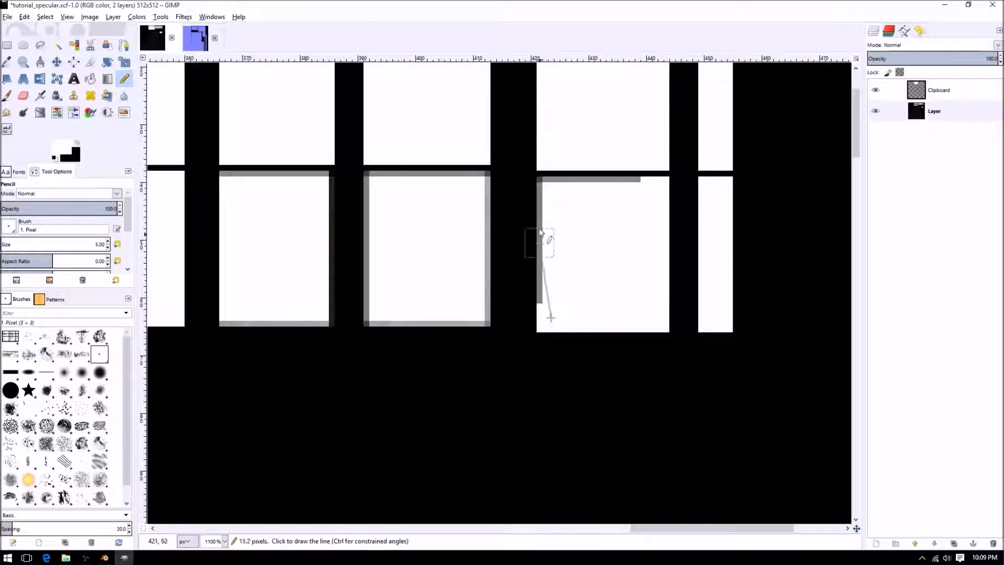
{"action": "left_click", "coordinate": [547, 190], "text": "shift"}
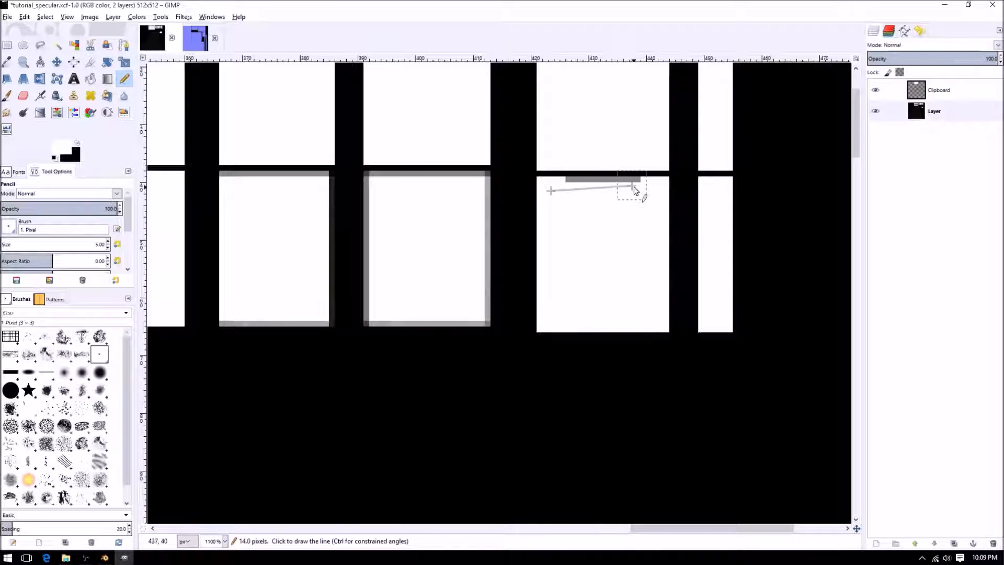
{"action": "left_click", "coordinate": [638, 192], "text": "shift"}
Pencil white around all four grey edges of the fourth small window's lower pane.
{"action": "middle_click_drag", "start_coordinate": [542, 204], "coordinate": [674, 189]}
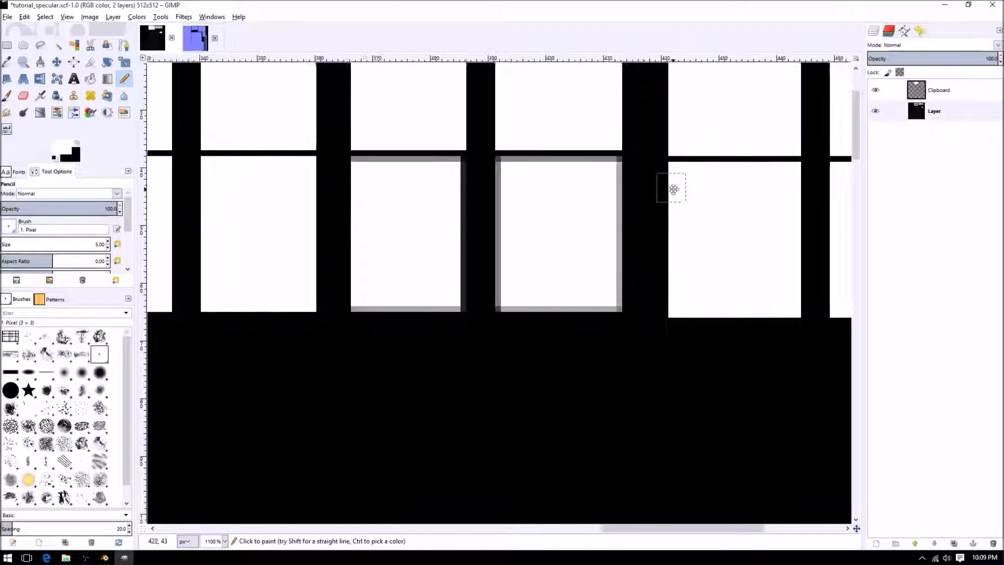
{"action": "left_click", "coordinate": [510, 171]}
{"action": "left_click", "coordinate": [510, 297], "text": "shift"}
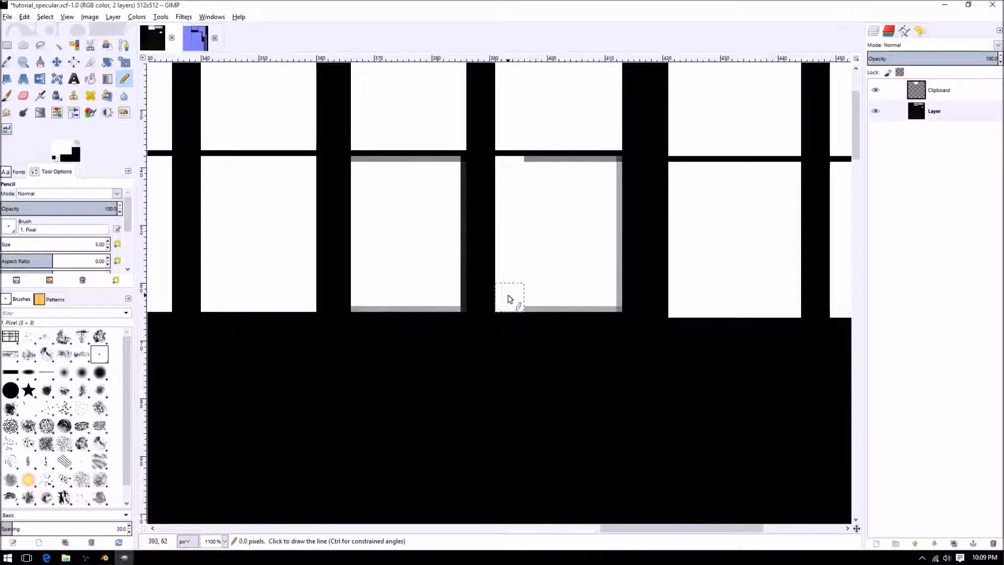
{"action": "left_click", "coordinate": [605, 299], "text": "shift"}
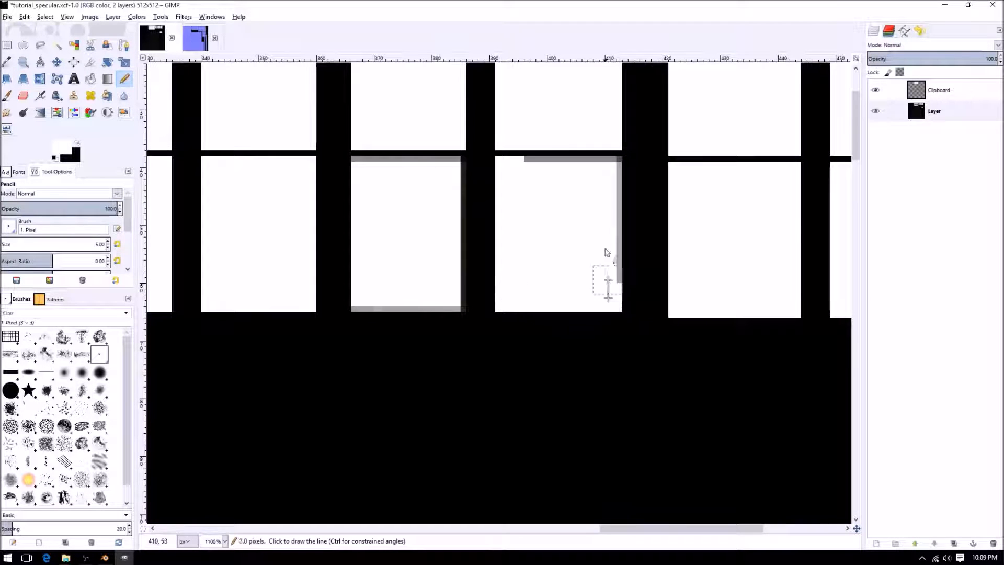
{"action": "left_click", "coordinate": [608, 171], "text": "shift"}
{"action": "left_click", "coordinate": [530, 176], "text": "shift"}
Pencil white over the grey upper, right and lower edges of the third small window's lower pane.
{"action": "scroll", "coordinate": [645, 194], "scroll_direction": "left", "scroll_amount": 3}
{"action": "scroll", "coordinate": [644, 195], "scroll_direction": "down", "scroll_amount": 1}
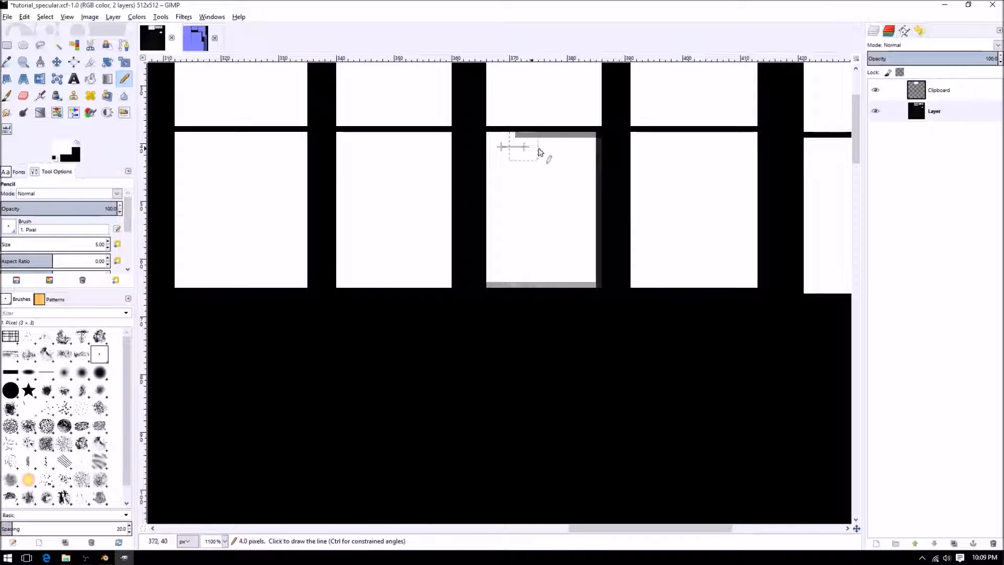
{"action": "left_click", "coordinate": [586, 147], "text": "shift"}
{"action": "left_click", "coordinate": [588, 274], "text": "shift"}
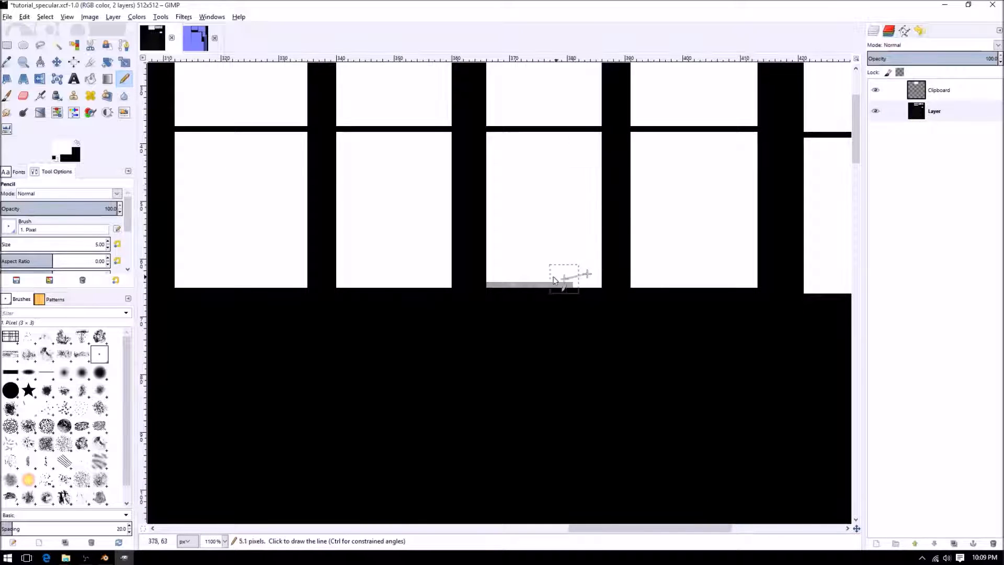
{"action": "left_click", "coordinate": [502, 274], "text": "shift"}
{"action": "scroll", "coordinate": [617, 293], "scroll_direction": "left", "scroll_amount": 3}
{"action": "scroll", "coordinate": [617, 293], "scroll_direction": "up", "scroll_amount": 1}
{"action": "scroll", "coordinate": [512, 262], "scroll_direction": "down", "scroll_amount": 2, "text": "ctrl"}
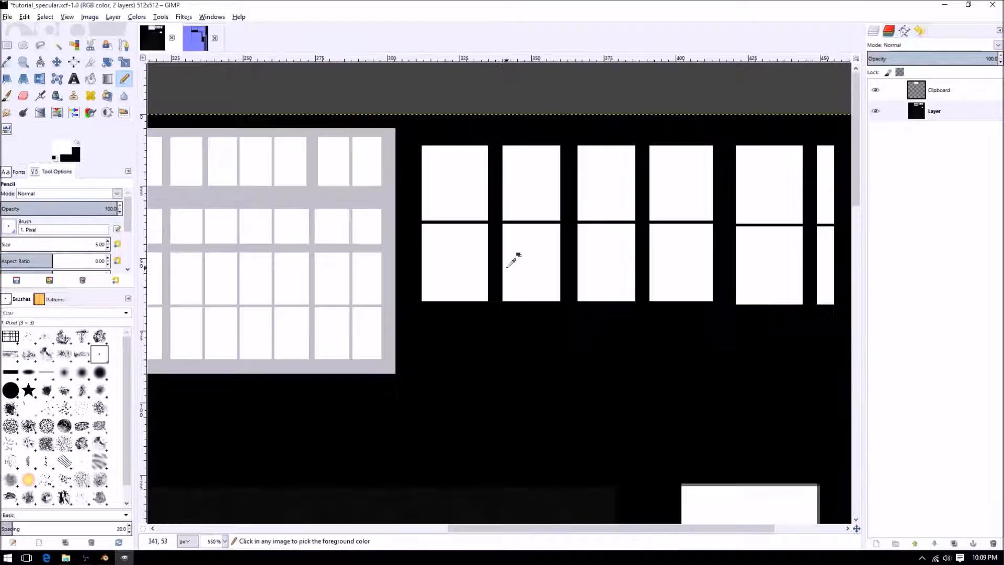
{"action": "middle_click_drag", "start_coordinate": [593, 293], "coordinate": [471, 280], "text": "ctrl"}
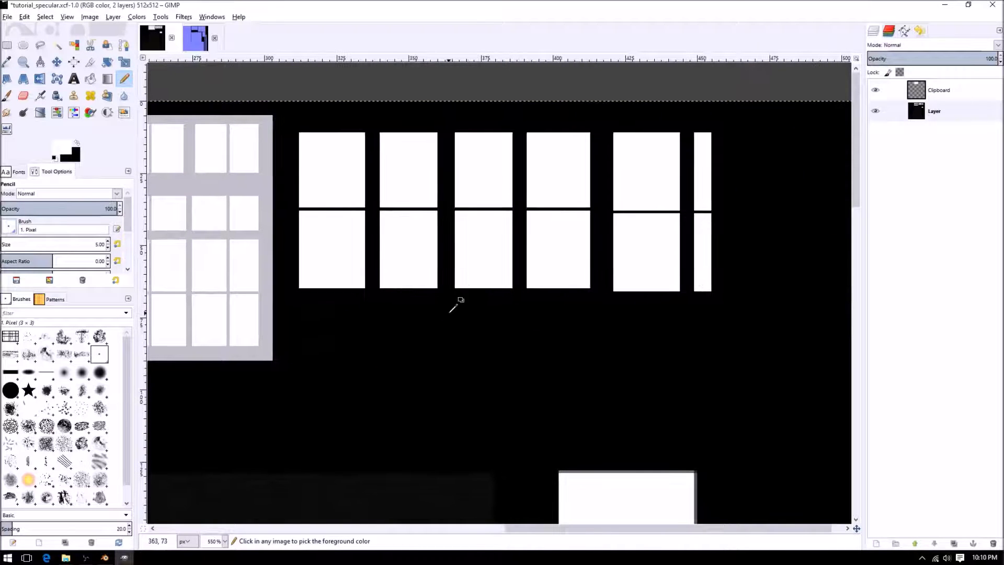
{"action": "scroll", "coordinate": [325, 258], "scroll_direction": "down", "scroll_amount": 1, "text": "ctrl"}
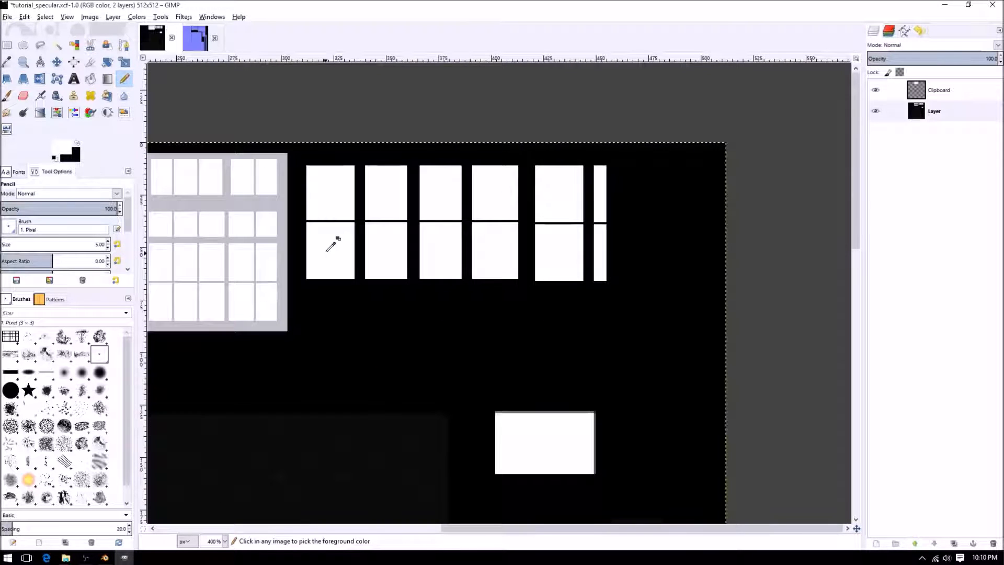
{"action": "scroll", "coordinate": [291, 208], "scroll_direction": "up", "scroll_amount": 1, "text": "ctrl"}
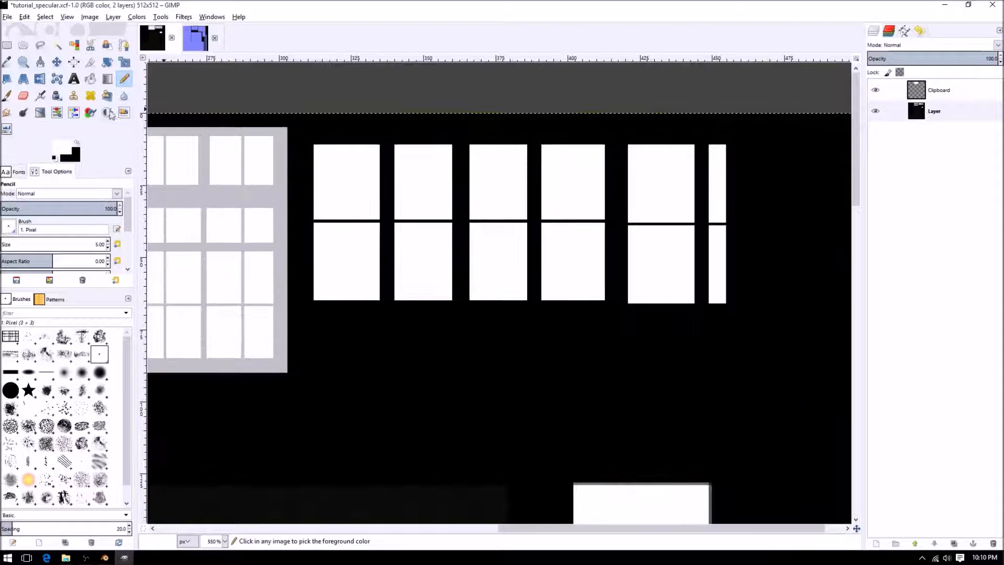
{"action": "left_click", "coordinate": [79, 47]}
{"action": "left_click", "coordinate": [332, 183]}
{"action": "scroll", "coordinate": [348, 227], "scroll_direction": "down", "scroll_amount": 2, "text": "ctrl"}
{"action": "scroll", "coordinate": [349, 227], "scroll_direction": "down", "scroll_amount": 2, "text": "ctrl"}
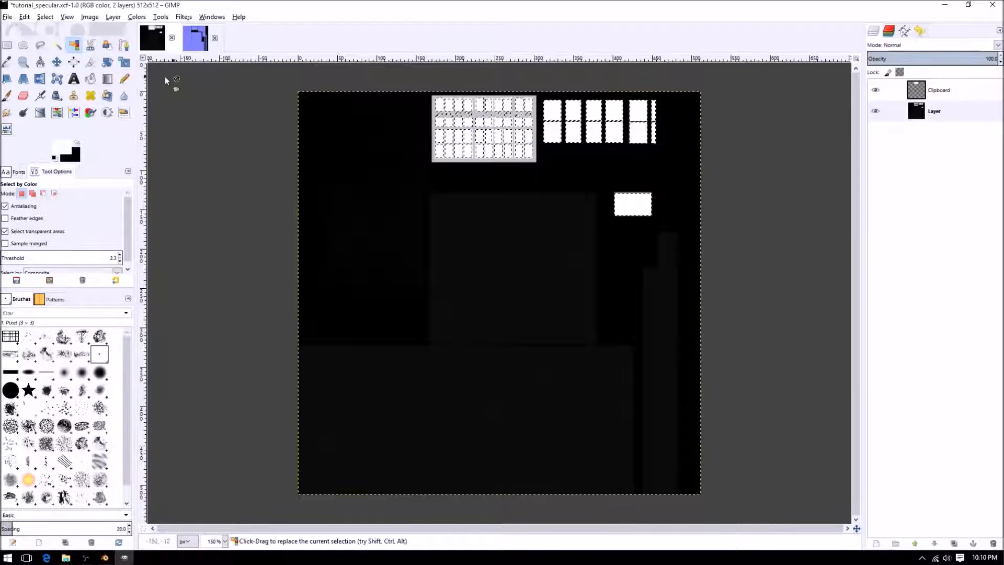
{"action": "left_click", "coordinate": [57, 46]}
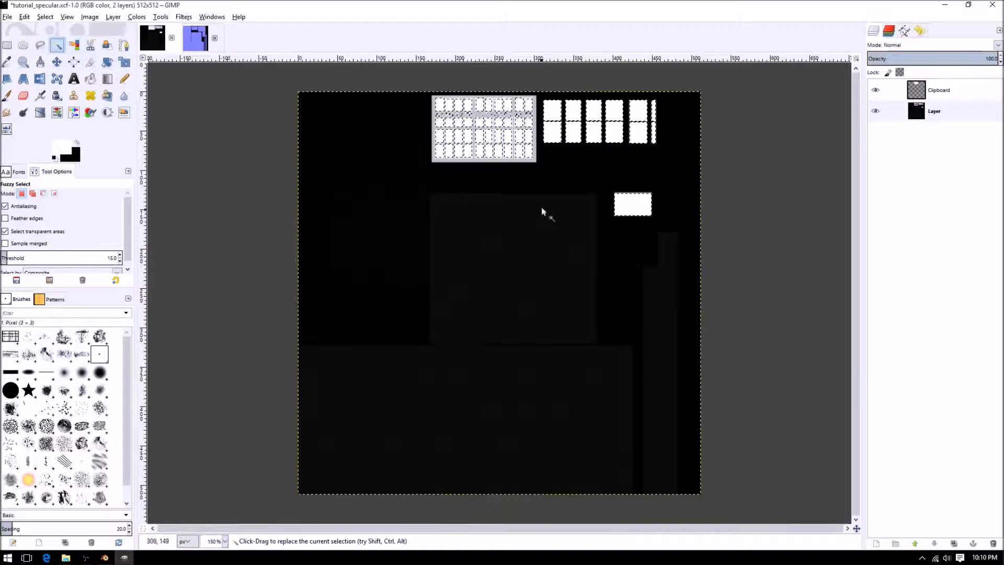
{"action": "scroll", "coordinate": [453, 269], "scroll_direction": "up", "scroll_amount": 3, "text": "ctrl"}
{"action": "key", "text": "a"}
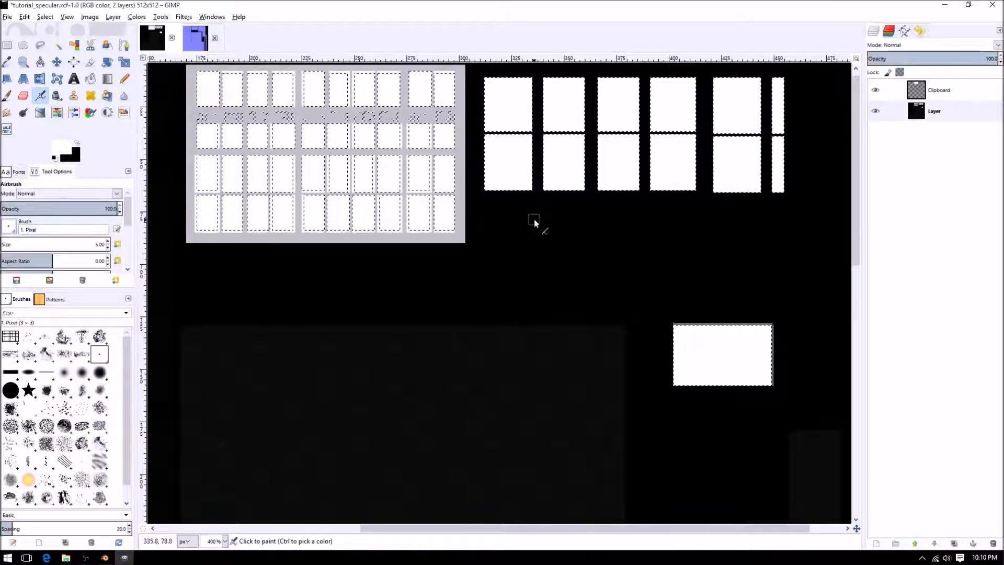
{"action": "key", "text": "ctrl+shift+a"}
{"action": "left_click", "coordinate": [57, 46]}
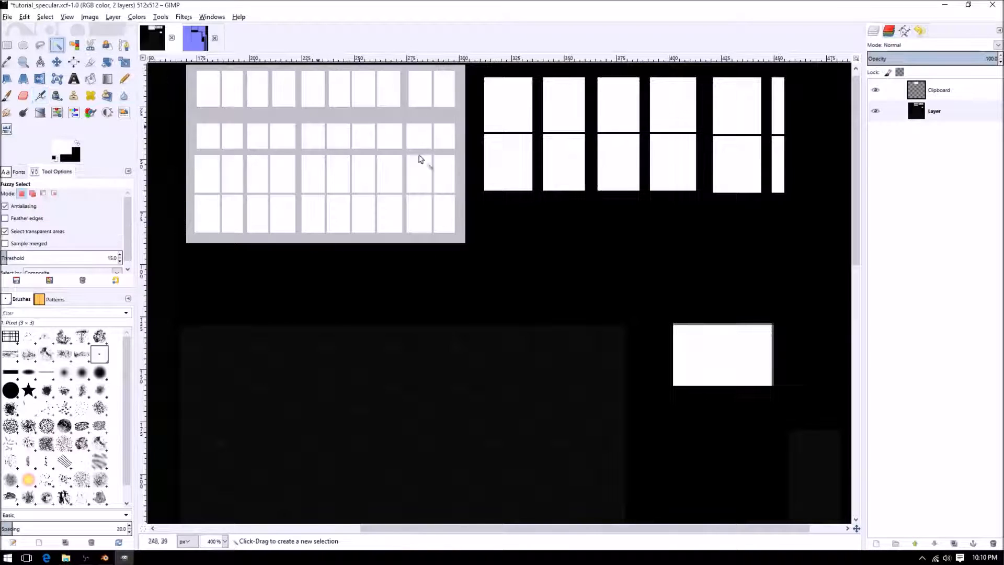
{"action": "middle_click_drag", "start_coordinate": [556, 189], "coordinate": [502, 255]}
{"action": "left_click", "coordinate": [460, 229]}
{"action": "left_click", "coordinate": [562, 222]}
{"action": "left_click", "coordinate": [573, 184]}
{"action": "left_click", "coordinate": [612, 180]}
{"action": "left_click", "coordinate": [608, 244]}
{"action": "left_click", "coordinate": [674, 228]}
{"action": "left_click", "coordinate": [678, 179]}
{"action": "left_click", "coordinate": [721, 167], "text": "shift"}
{"action": "left_click", "coordinate": [726, 244], "text": "shift"}
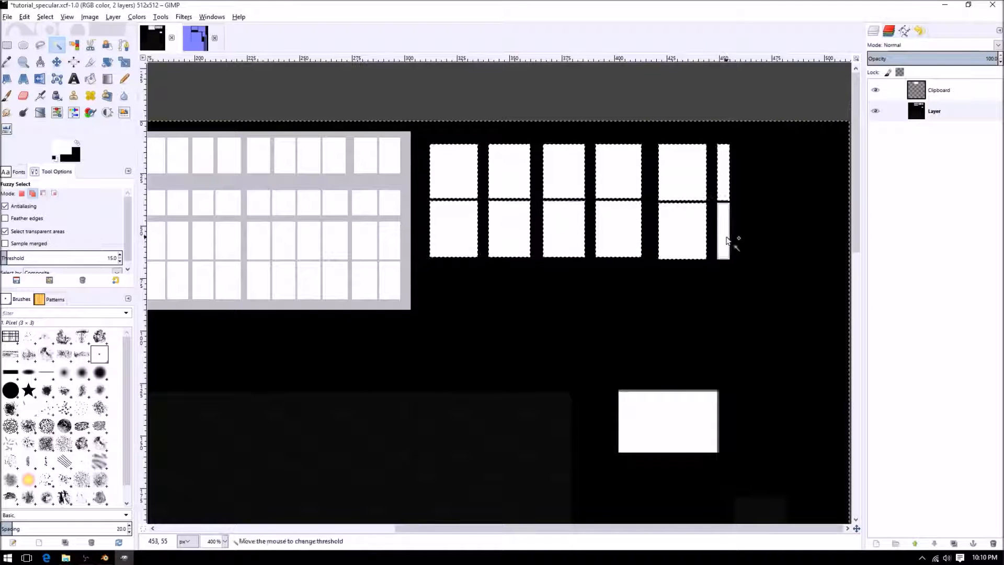
{"action": "left_click", "coordinate": [44, 18]}
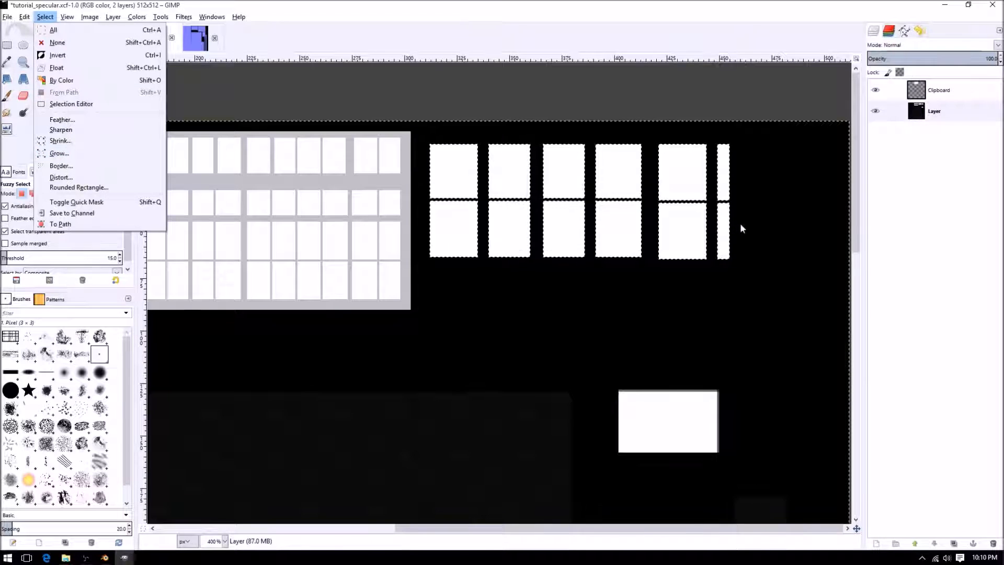
{"action": "left_click", "coordinate": [58, 42]}
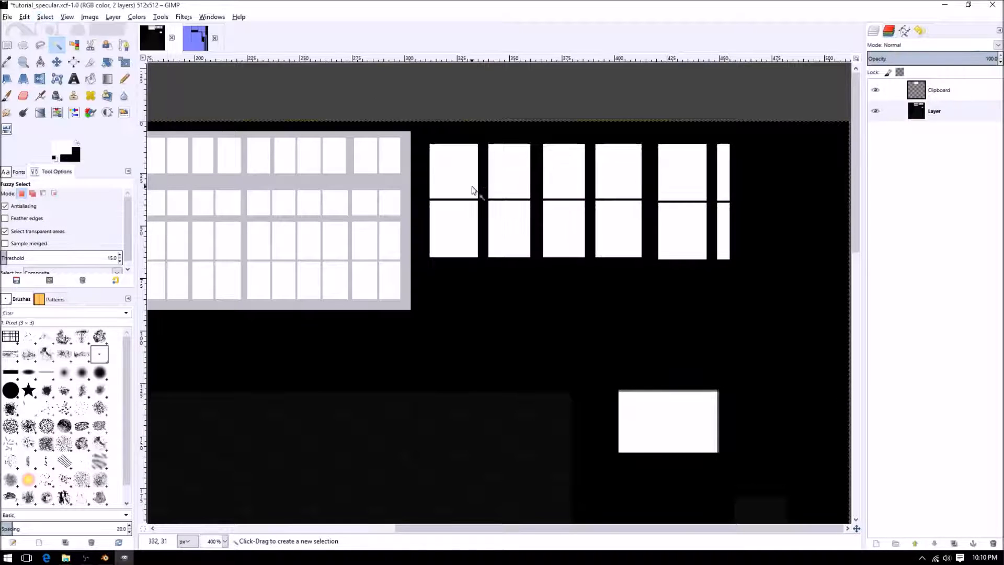
{"action": "scroll", "coordinate": [473, 190], "scroll_direction": "up", "scroll_amount": 2, "text": "ctrl"}
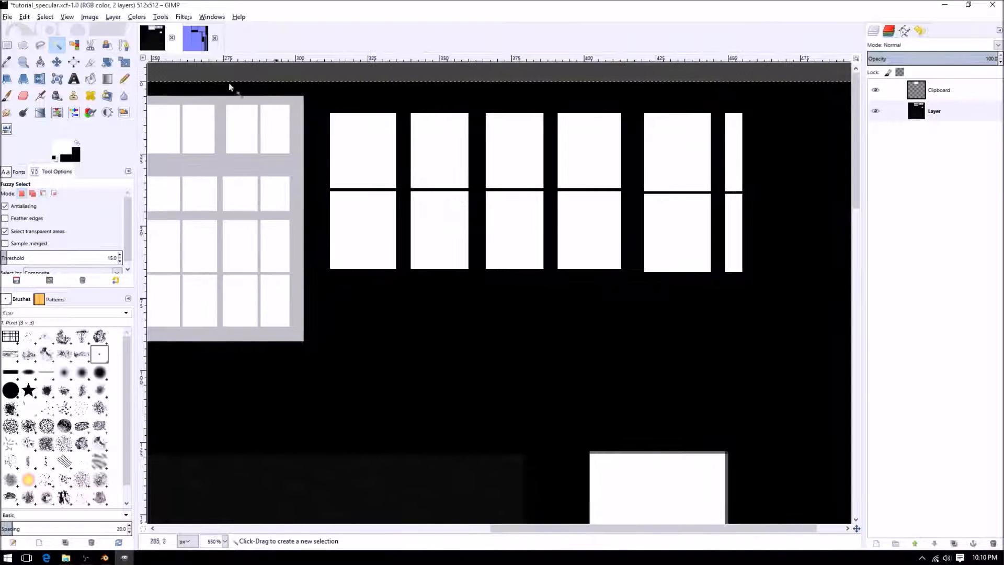
{"action": "left_click", "coordinate": [6, 45]}
{"action": "left_click_drag", "start_coordinate": [328, 109], "coordinate": [742, 270]}
{"action": "left_click", "coordinate": [202, 74]}
Select the black areas by colour, then subtract everything on the large window's side of the small windows from the selection.
{"action": "left_click", "coordinate": [75, 47]}
{"action": "left_click", "coordinate": [396, 128]}
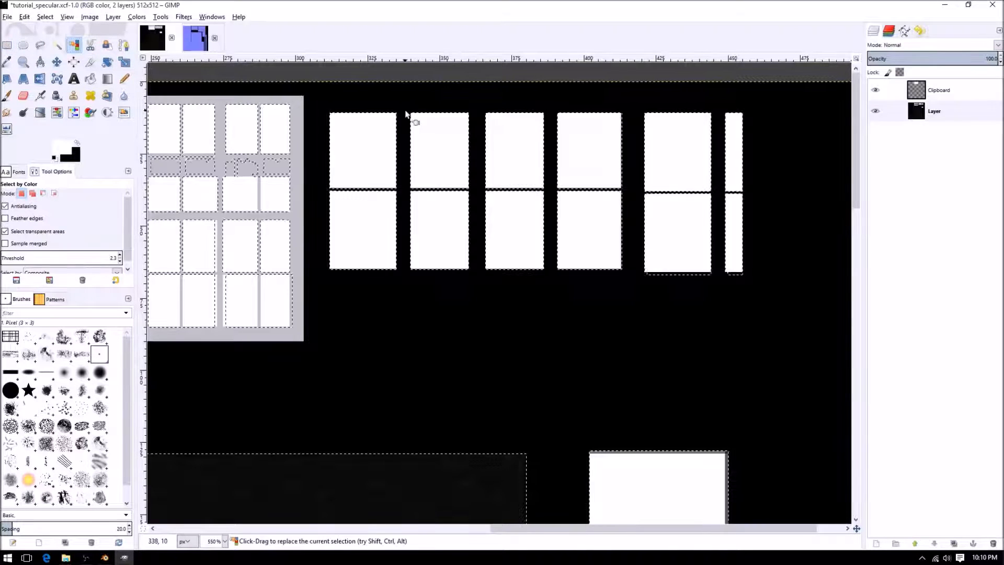
{"action": "scroll", "coordinate": [401, 157], "scroll_direction": "down", "scroll_amount": 4, "text": "ctrl"}
{"action": "left_click", "coordinate": [7, 45]}
{"action": "left_click_drag", "start_coordinate": [262, 73], "coordinate": [540, 523]}
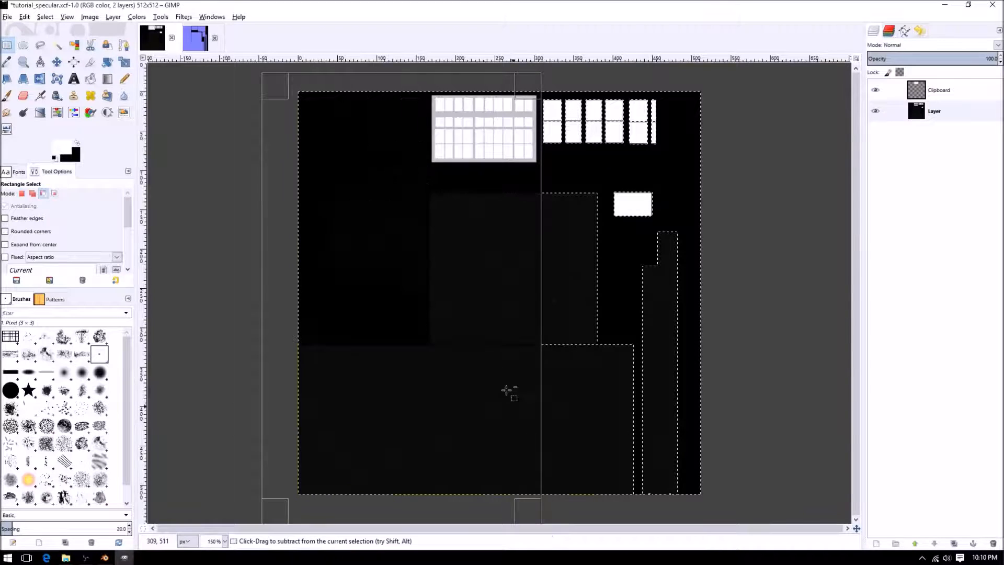
Subtract the areas below, beside and above the small windows from the selection, leaving a narrow border around their panes.
{"action": "left_click_drag", "start_coordinate": [237, 171], "coordinate": [826, 523]}
{"action": "left_click", "coordinate": [634, 180]}
{"action": "left_click_drag", "start_coordinate": [633, 180], "coordinate": [617, 196]}
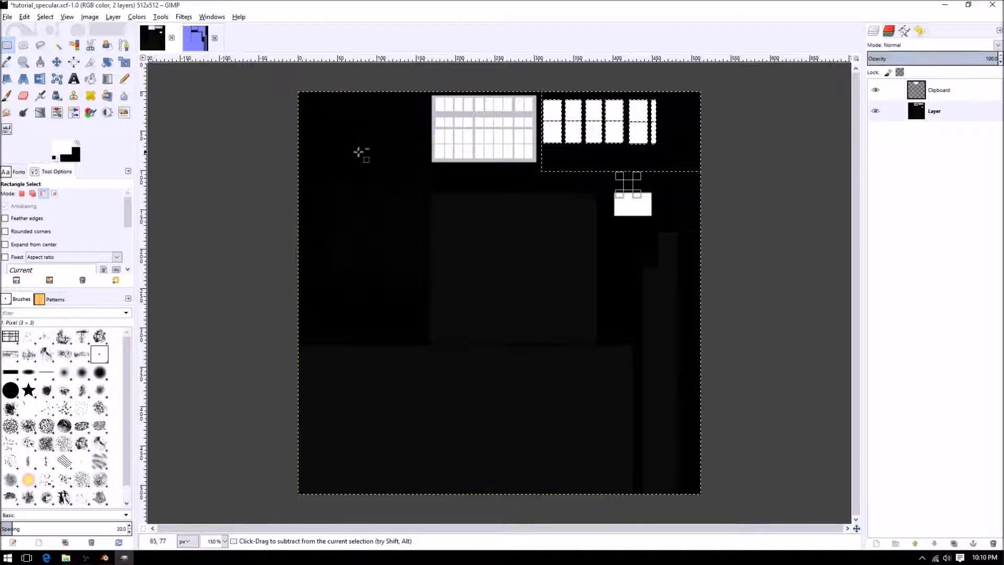
{"action": "left_click_drag", "start_coordinate": [286, 150], "coordinate": [419, 231]}
{"action": "left_click_drag", "start_coordinate": [497, 148], "coordinate": [762, 241]}
{"action": "left_click_drag", "start_coordinate": [660, 88], "coordinate": [791, 265]}
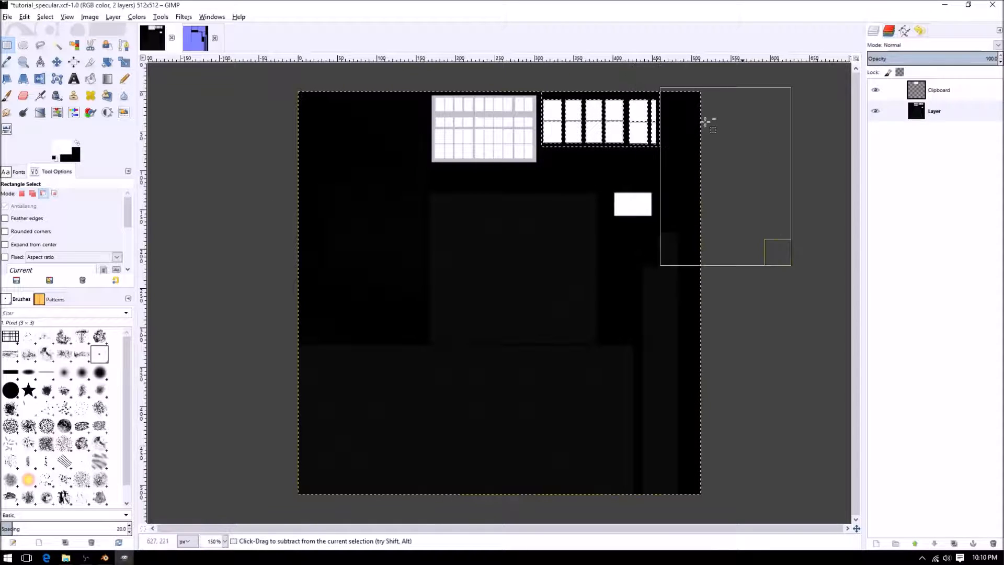
{"action": "left_click_drag", "start_coordinate": [513, 75], "coordinate": [778, 96]}
Set the foreground colour to RGB 192, 192, 192 and fill the selected frame around the small windows' panes with it.
{"action": "scroll", "coordinate": [672, 128], "scroll_direction": "up", "scroll_amount": 3, "text": "ctrl"}
{"action": "middle_click_drag", "start_coordinate": [671, 130], "coordinate": [633, 240]}
{"action": "scroll", "coordinate": [605, 258], "scroll_direction": "up", "scroll_amount": 1, "text": "ctrl"}
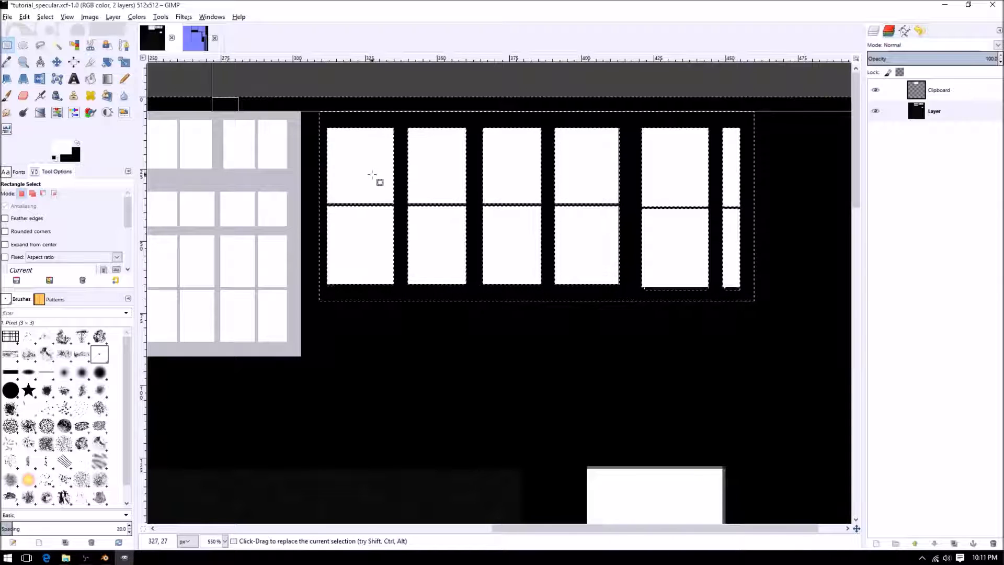
{"action": "left_click", "coordinate": [62, 147]}
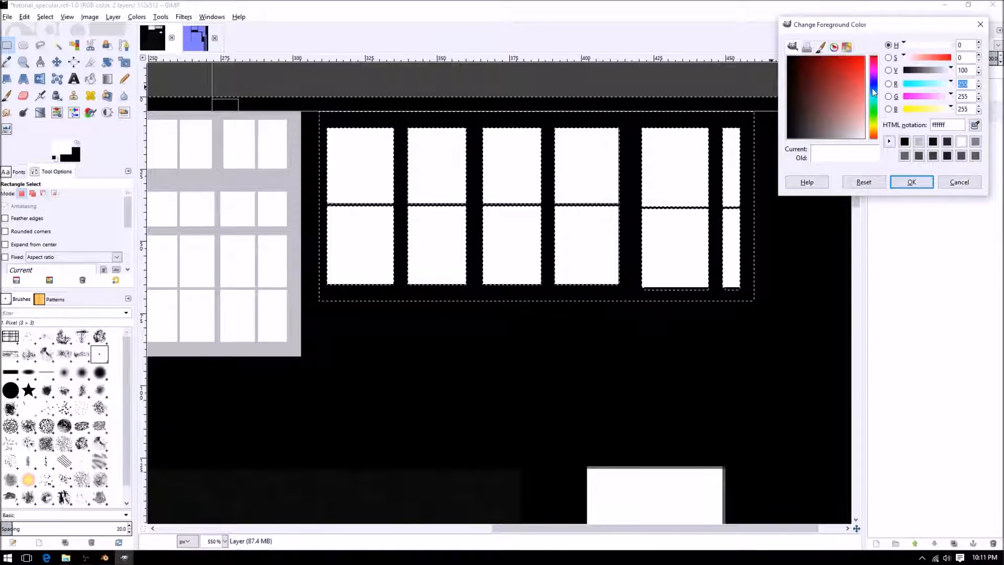
{"action": "type", "text": "192"}
{"action": "key", "text": "Tab"}
{"action": "type", "text": "19"}
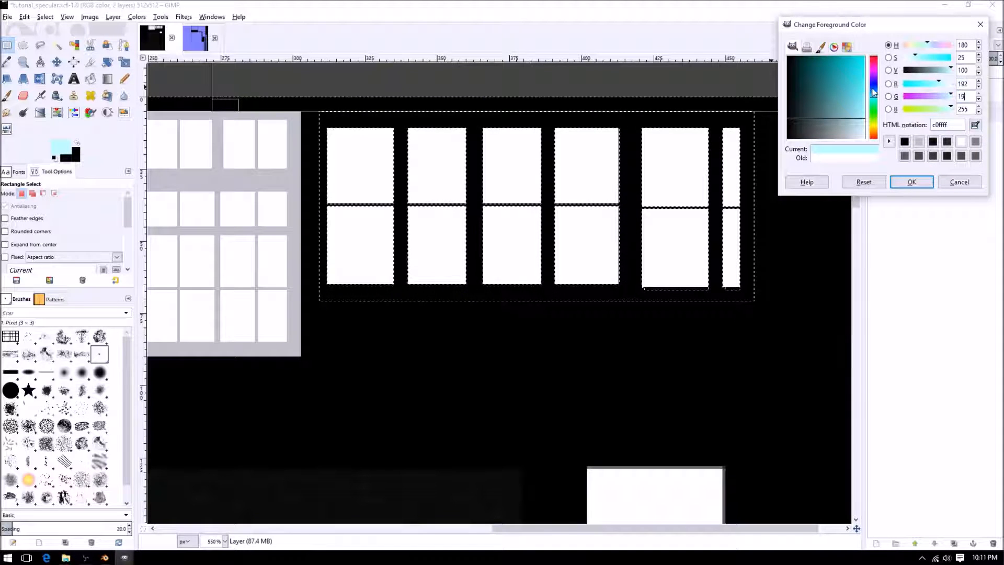
{"action": "type", "text": "2"}
{"action": "key", "text": "Tab"}
{"action": "type", "text": "192"}
{"action": "key", "text": "Tab"}
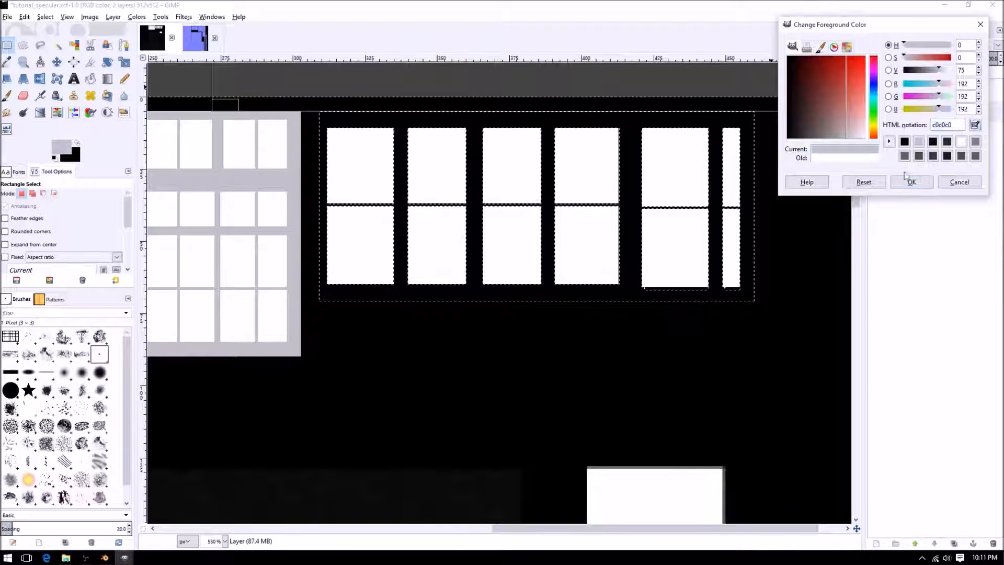
{"action": "left_click", "coordinate": [910, 181]}
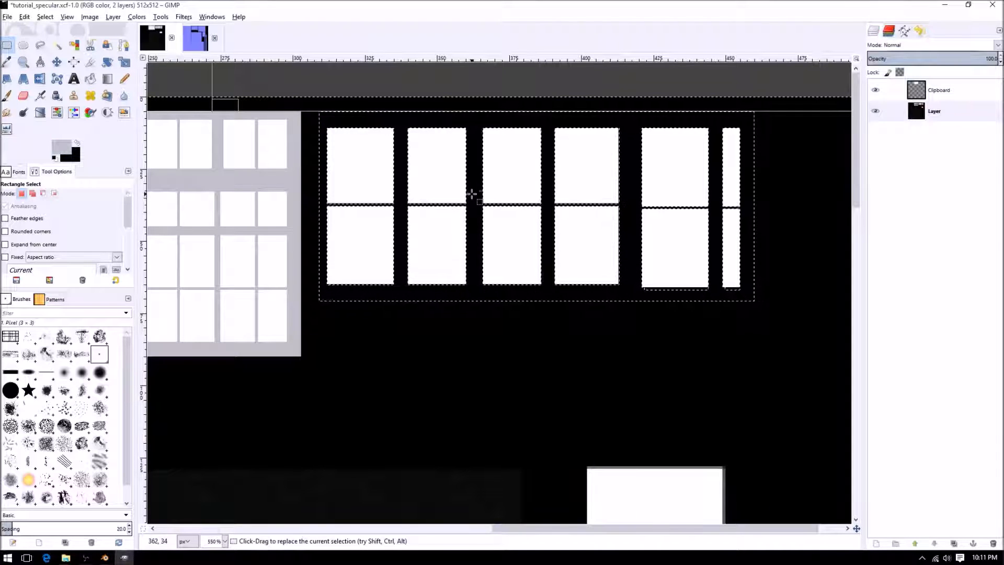
{"action": "key", "text": "ctrl+comma"}
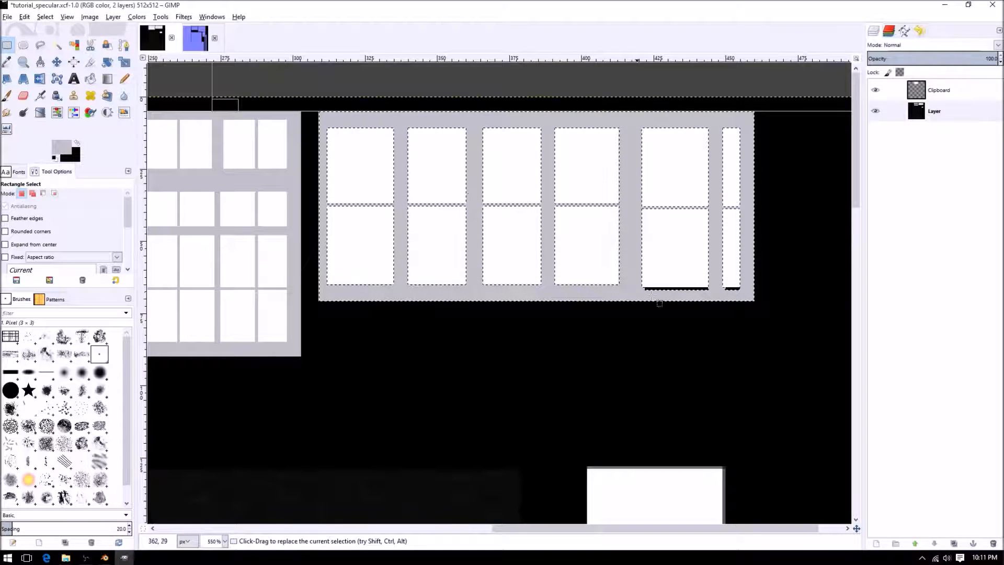
Pencil light grey over the black strips beneath the lower panes of the last two small windows.
{"action": "scroll", "coordinate": [520, 265], "scroll_direction": "up", "scroll_amount": 3, "text": "ctrl"}
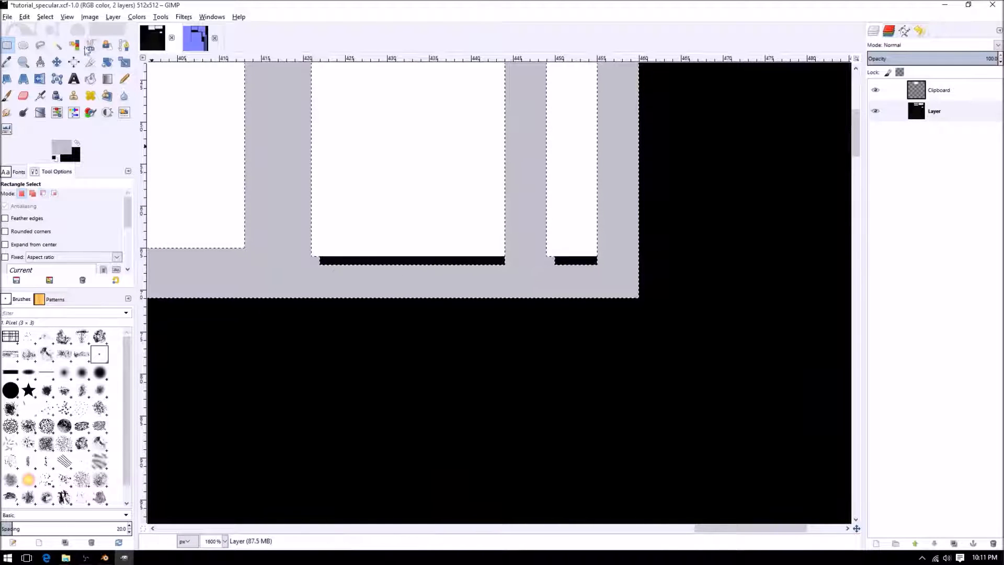
{"action": "left_click", "coordinate": [124, 78]}
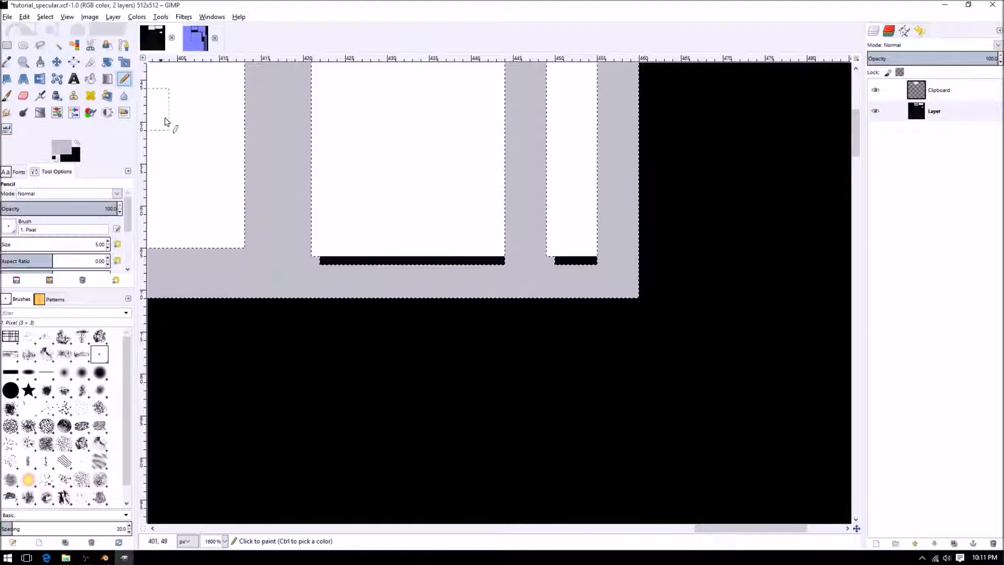
{"action": "left_click", "coordinate": [325, 281]}
{"action": "left_click", "coordinate": [583, 282], "text": "shift"}
{"action": "scroll", "coordinate": [587, 264], "scroll_direction": "down", "scroll_amount": 3, "text": "ctrl"}
{"action": "scroll", "coordinate": [501, 263], "scroll_direction": "down", "scroll_amount": 3, "text": "ctrl"}
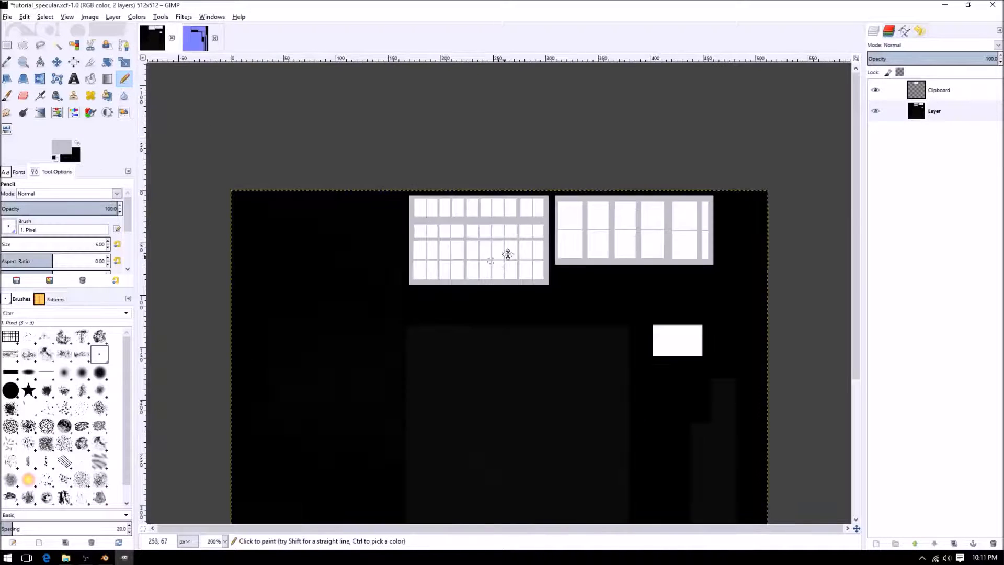
Pencil white (ffffff) at size 1 over the grey upper and right edges of the separate white rectangle below the windows.
{"action": "key", "text": "r"}
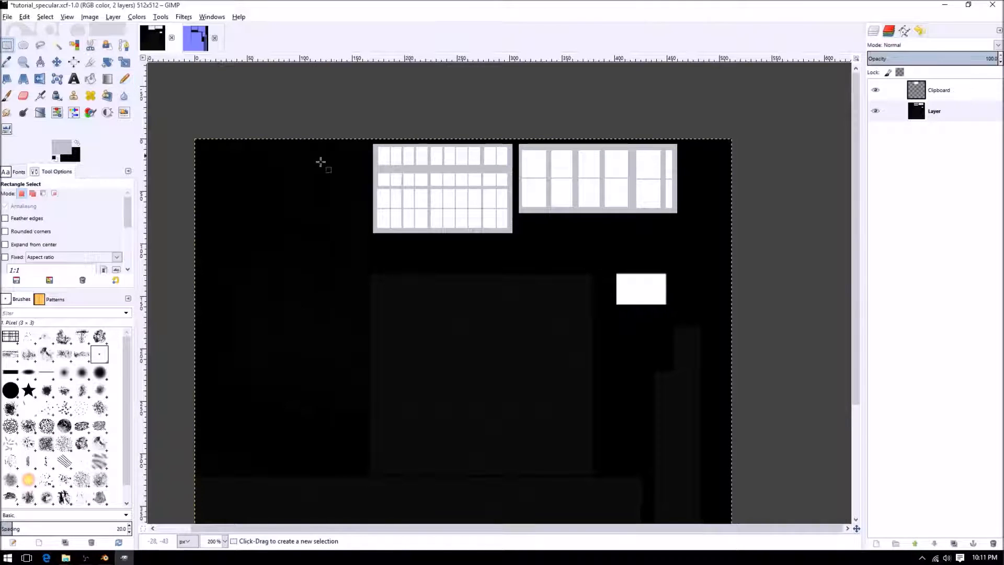
{"action": "scroll", "coordinate": [418, 220], "scroll_direction": "up", "scroll_amount": 2, "text": "ctrl"}
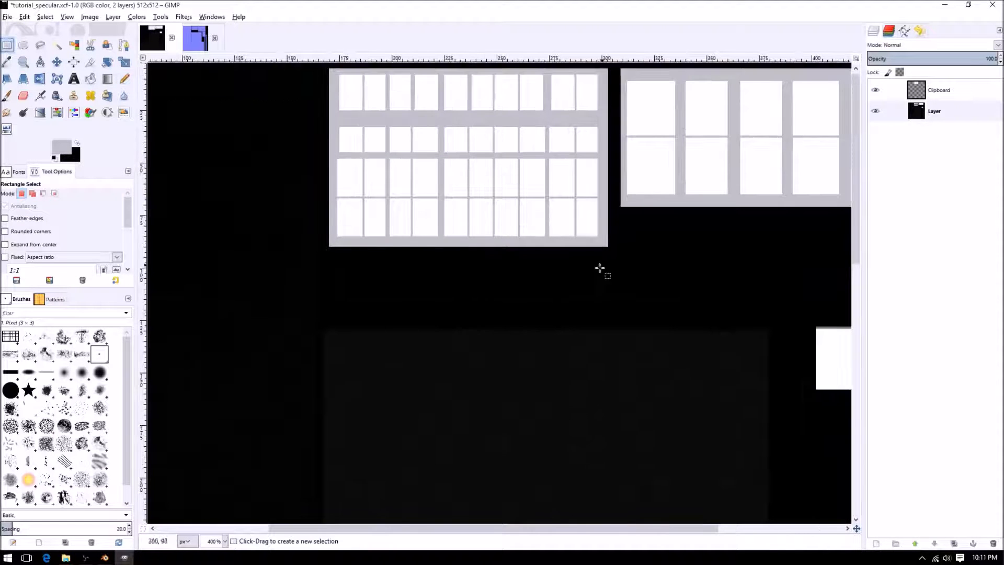
{"action": "scroll", "coordinate": [627, 269], "scroll_direction": "down", "scroll_amount": 3, "text": "ctrl"}
{"action": "scroll", "coordinate": [525, 276], "scroll_direction": "up", "scroll_amount": 4, "text": "ctrl"}
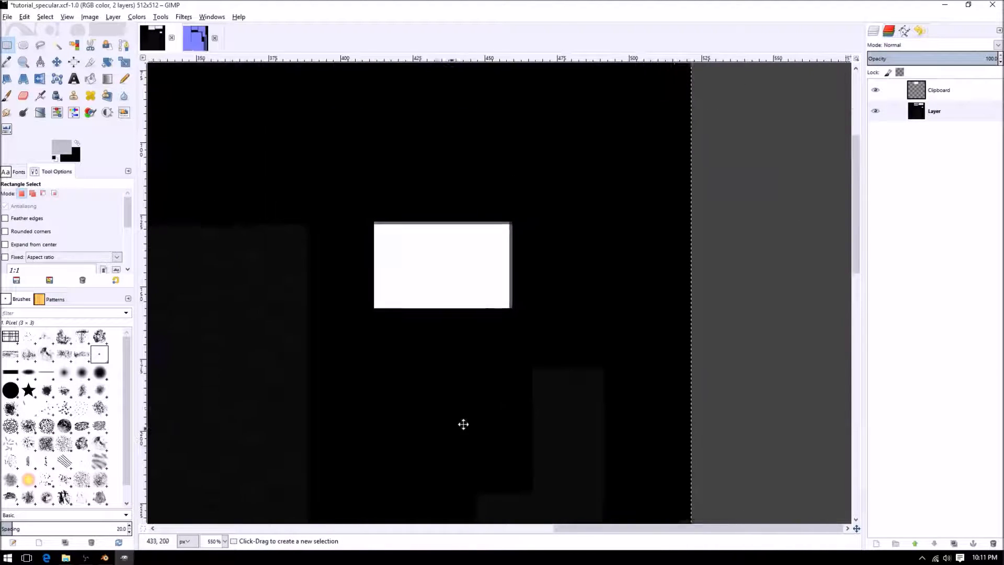
{"action": "scroll", "coordinate": [436, 298], "scroll_direction": "up", "scroll_amount": 1, "text": "ctrl"}
{"action": "left_click", "coordinate": [124, 79]}
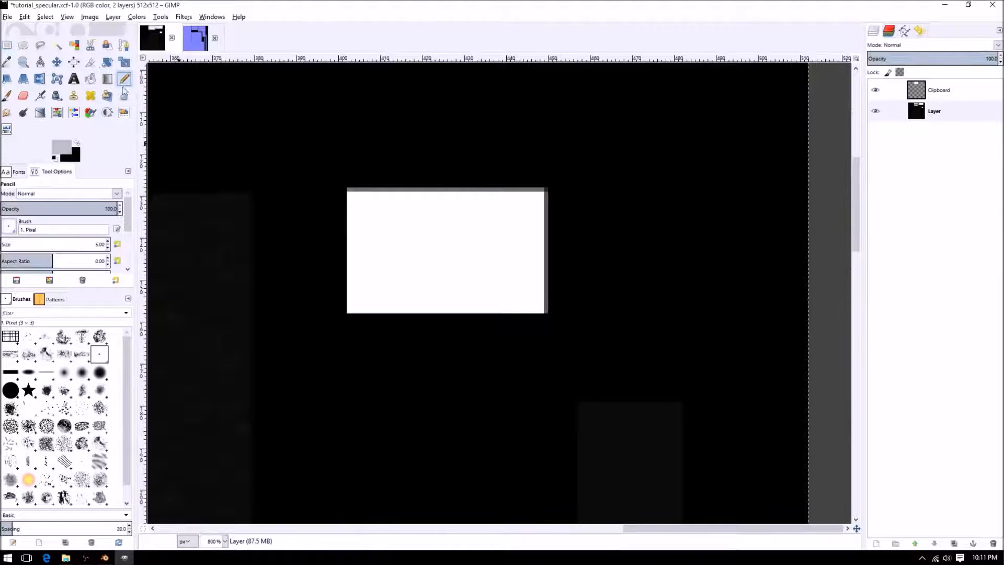
{"action": "left_click", "coordinate": [66, 151]}
{"action": "left_click_drag", "start_coordinate": [831, 121], "coordinate": [833, 194]}
{"action": "left_click_drag", "start_coordinate": [844, 130], "coordinate": [884, 158]}
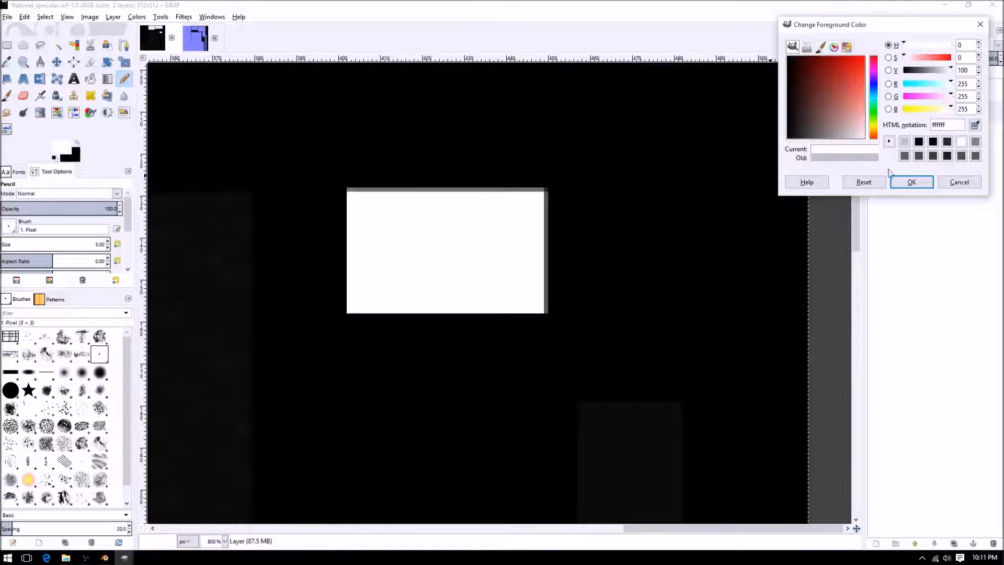
{"action": "left_click", "coordinate": [911, 181]}
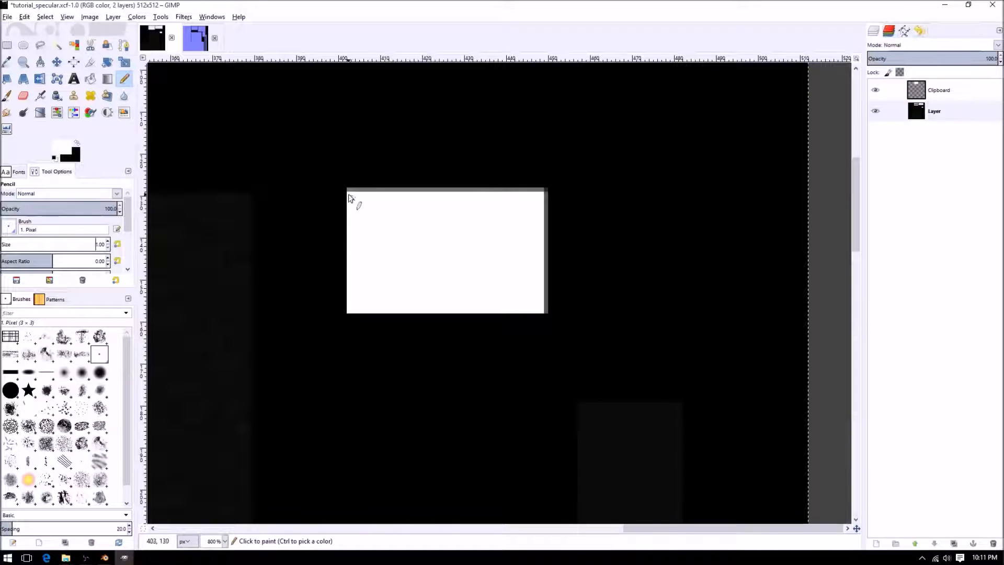
{"action": "left_click", "coordinate": [545, 189], "text": "shift"}
{"action": "left_click", "coordinate": [547, 313], "text": "shift"}
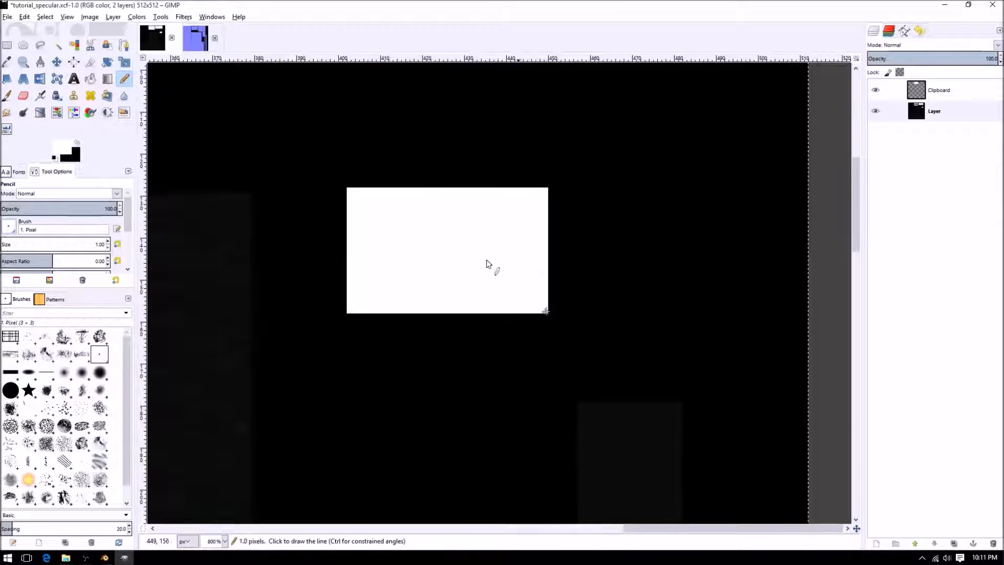
Examine the framed windows, the white rectangle and the dark areas across the texture.
{"action": "scroll", "coordinate": [448, 247], "scroll_direction": "down", "scroll_amount": 3, "text": "ctrl"}
{"action": "middle_click_drag", "start_coordinate": [495, 159], "coordinate": [652, 354]}
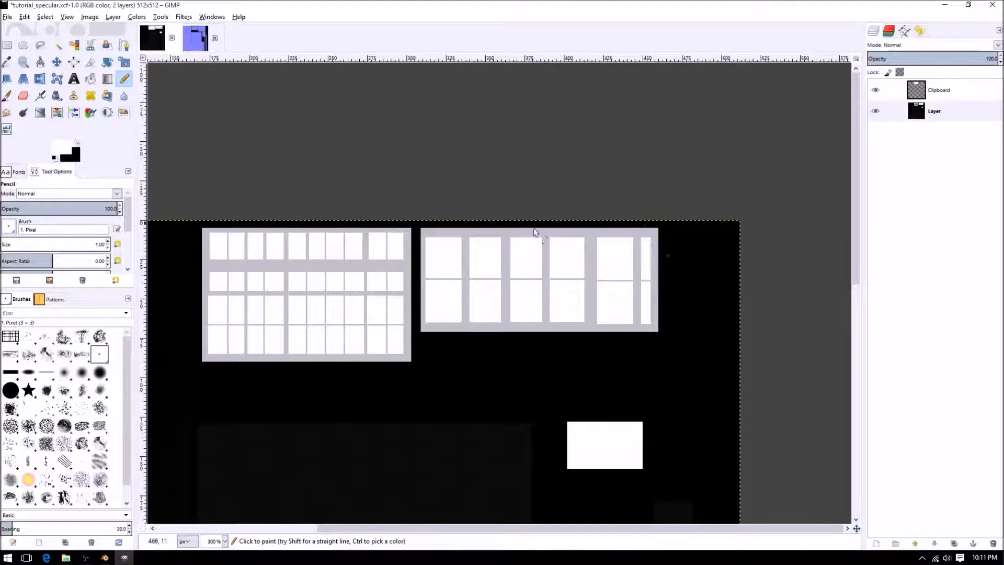
{"action": "middle_click_drag", "start_coordinate": [574, 414], "coordinate": [479, 216]}
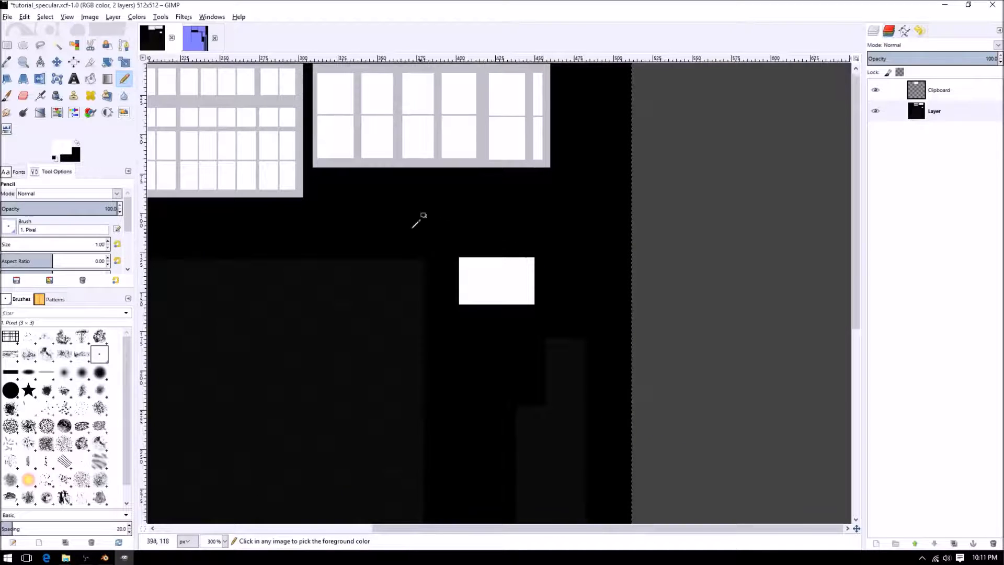
{"action": "scroll", "coordinate": [432, 227], "scroll_direction": "down", "scroll_amount": 2, "text": "ctrl"}
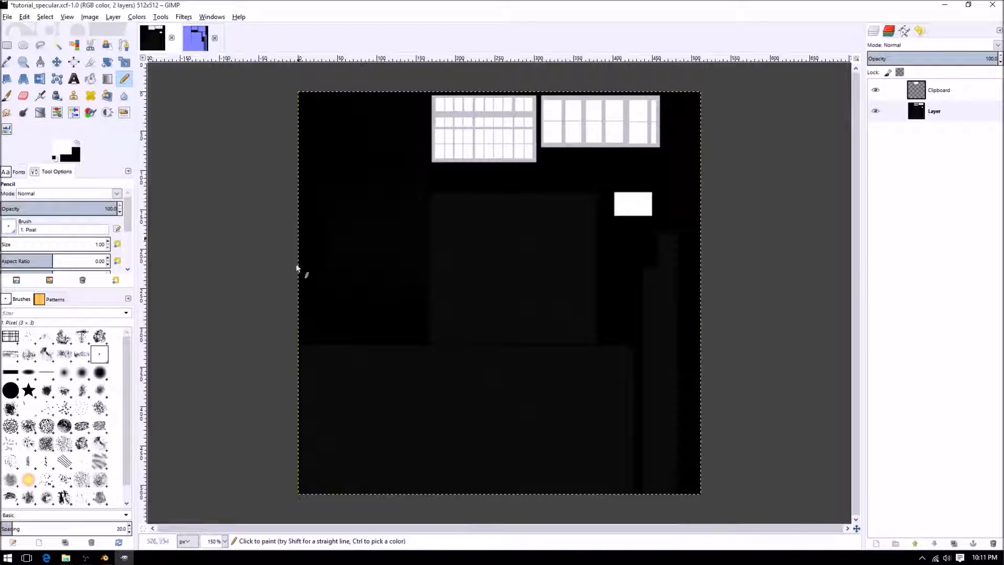
{"action": "scroll", "coordinate": [468, 181], "scroll_direction": "up", "scroll_amount": 2, "text": "ctrl"}
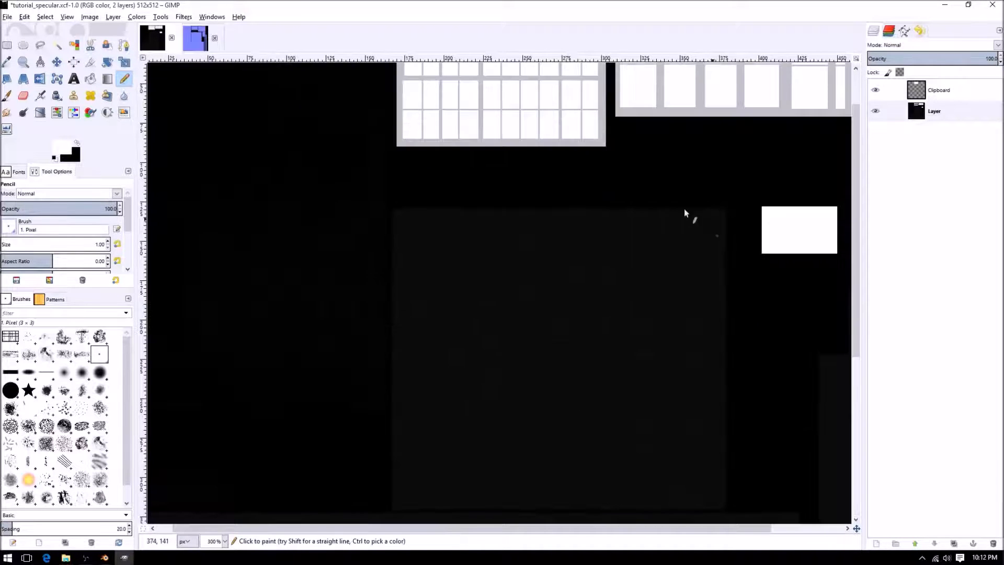
{"action": "middle_click_drag", "start_coordinate": [716, 225], "coordinate": [448, 323]}
{"action": "middle_click_drag", "start_coordinate": [455, 233], "coordinate": [643, 262]}
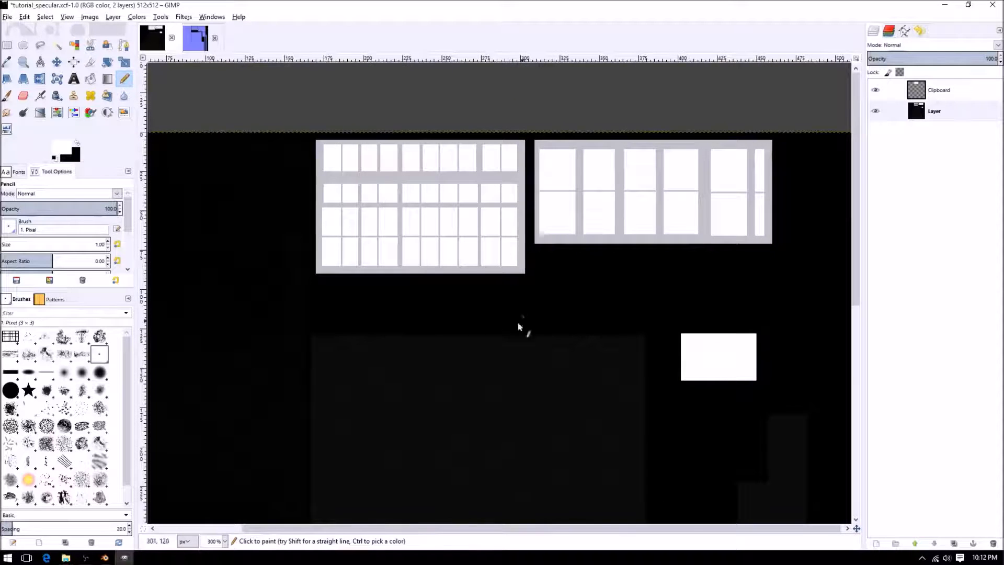
Try selecting the white areas by colour on the base layer and check the outlines around the small windows.
{"action": "scroll", "coordinate": [522, 319], "scroll_direction": "down", "scroll_amount": 2, "text": "ctrl"}
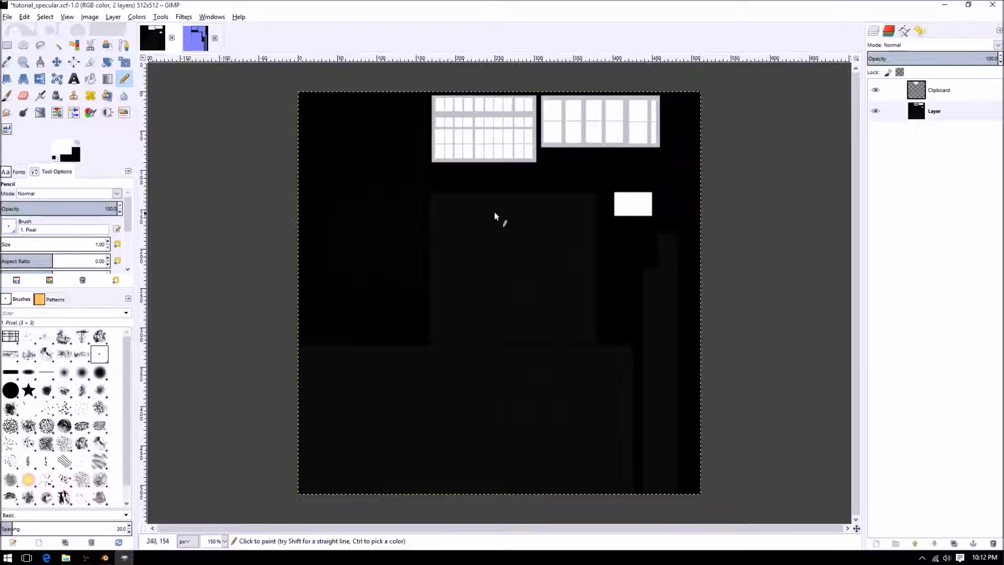
{"action": "middle_click_drag", "start_coordinate": [538, 199], "coordinate": [560, 329]}
{"action": "scroll", "coordinate": [560, 329], "scroll_direction": "up", "scroll_amount": 3, "text": "ctrl"}
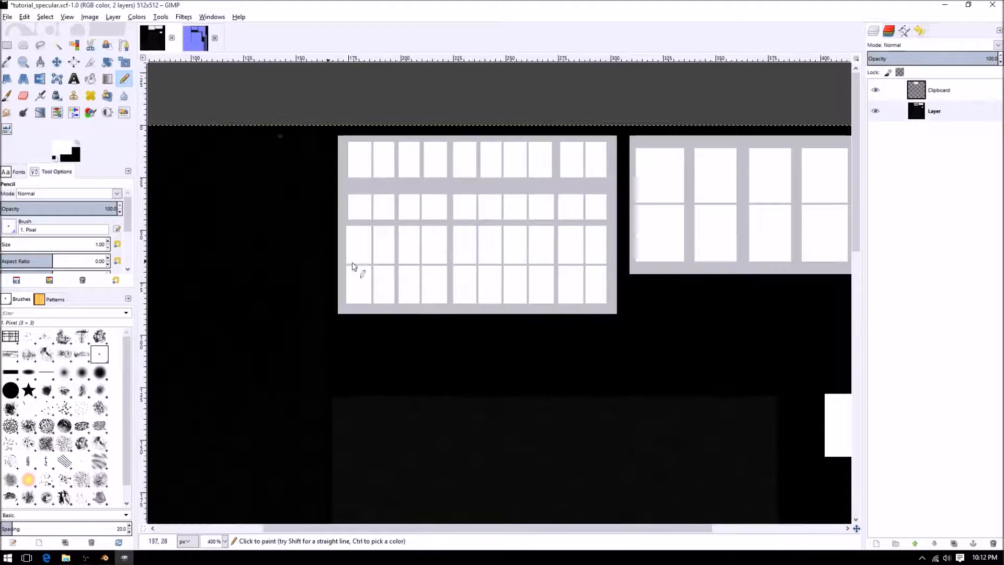
{"action": "scroll", "coordinate": [538, 307], "scroll_direction": "down", "scroll_amount": 2, "text": "ctrl"}
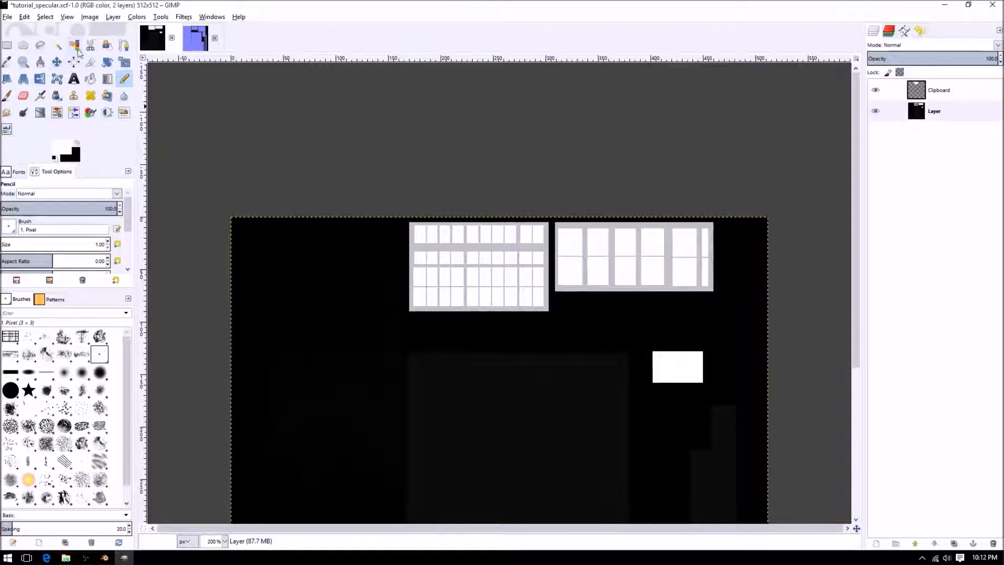
{"action": "left_click", "coordinate": [74, 45]}
{"action": "left_click", "coordinate": [666, 362]}
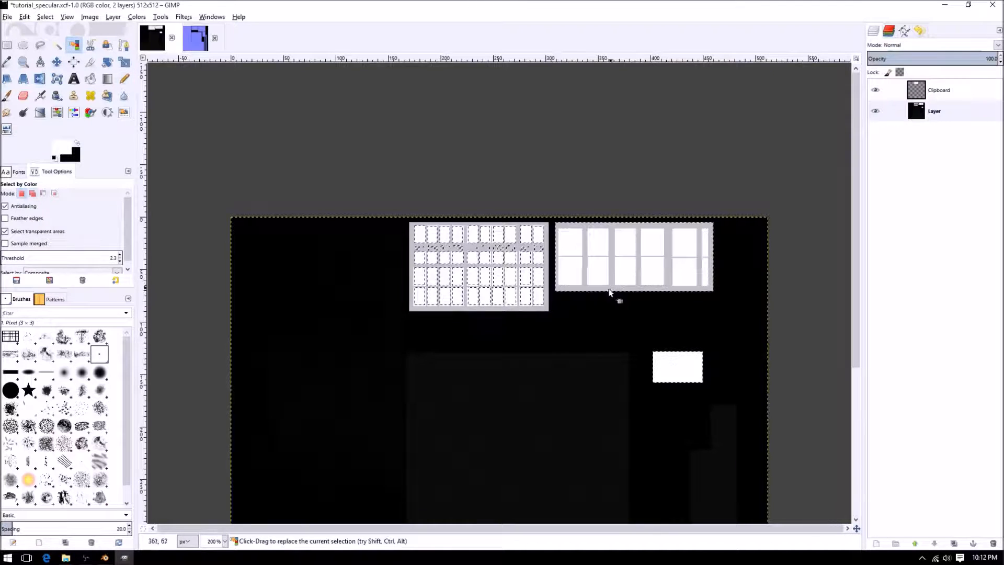
{"action": "scroll", "coordinate": [464, 246], "scroll_direction": "up", "scroll_amount": 5, "text": "ctrl"}
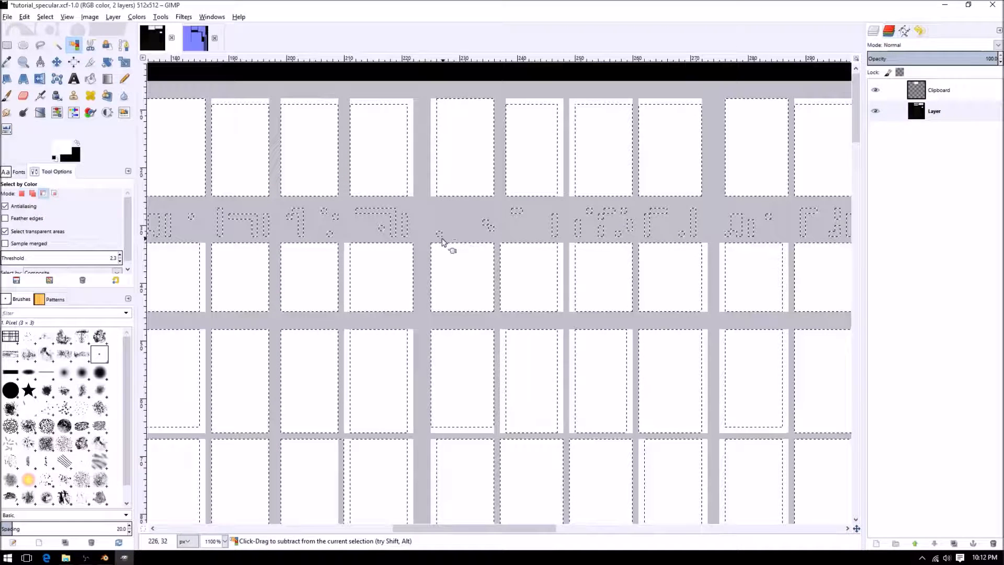
{"action": "scroll", "coordinate": [444, 246], "scroll_direction": "left", "scroll_amount": 5}
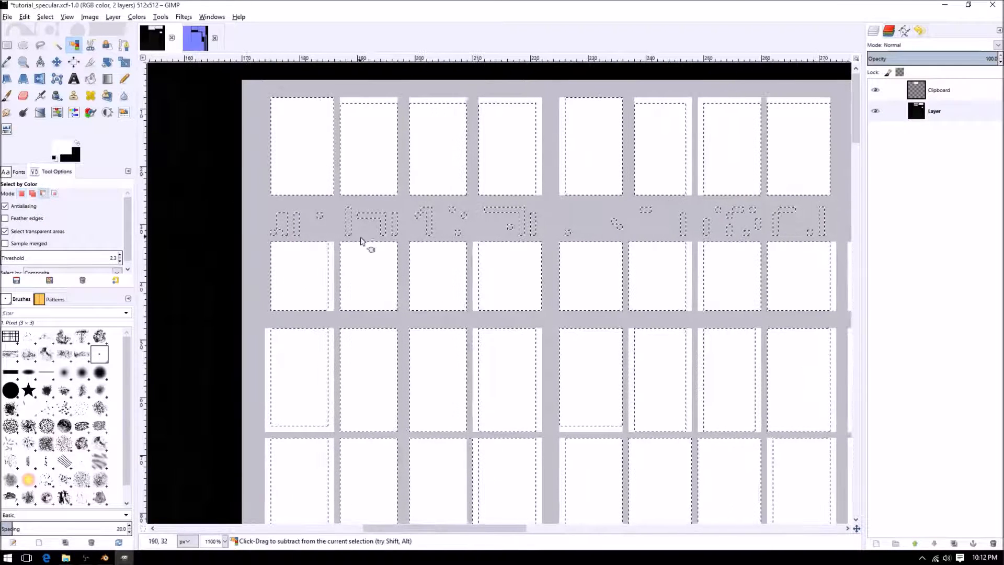
{"action": "scroll", "coordinate": [361, 241], "scroll_direction": "up", "scroll_amount": 4, "text": "ctrl"}
{"action": "key", "text": "r"}
{"action": "key", "text": "ctrl+shift+a"}
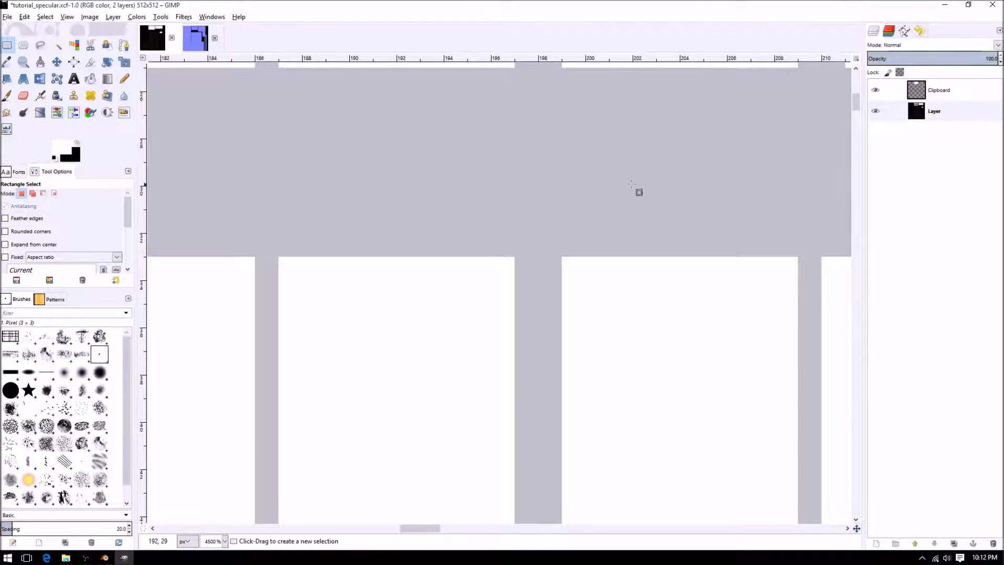
{"action": "scroll", "coordinate": [426, 190], "scroll_direction": "down", "scroll_amount": 3, "text": "ctrl"}
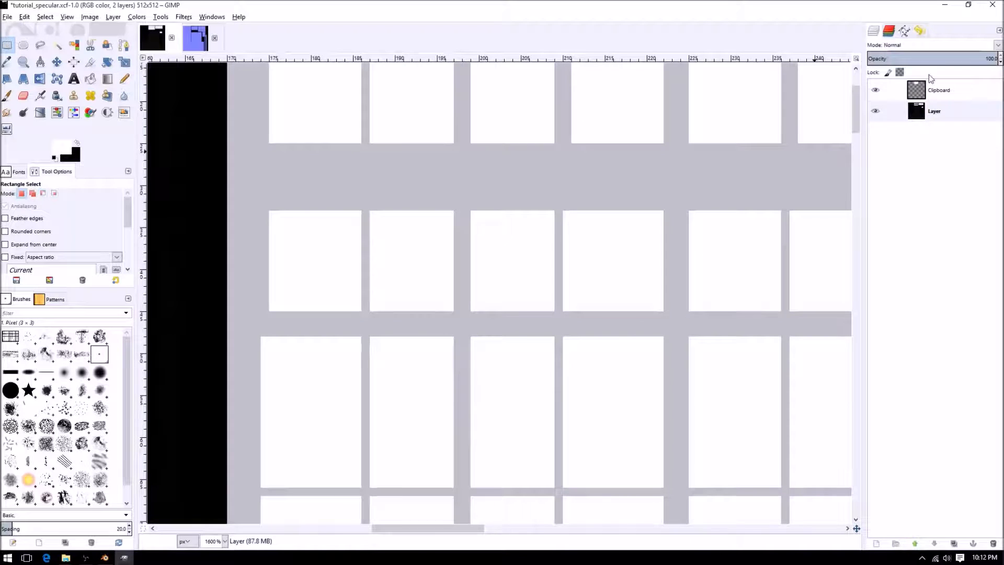
Try selecting the small windows' white panes by colour on the Clipboard layer.
{"action": "left_click", "coordinate": [937, 90]}
{"action": "scroll", "coordinate": [695, 243], "scroll_direction": "down", "scroll_amount": 3, "text": "ctrl"}
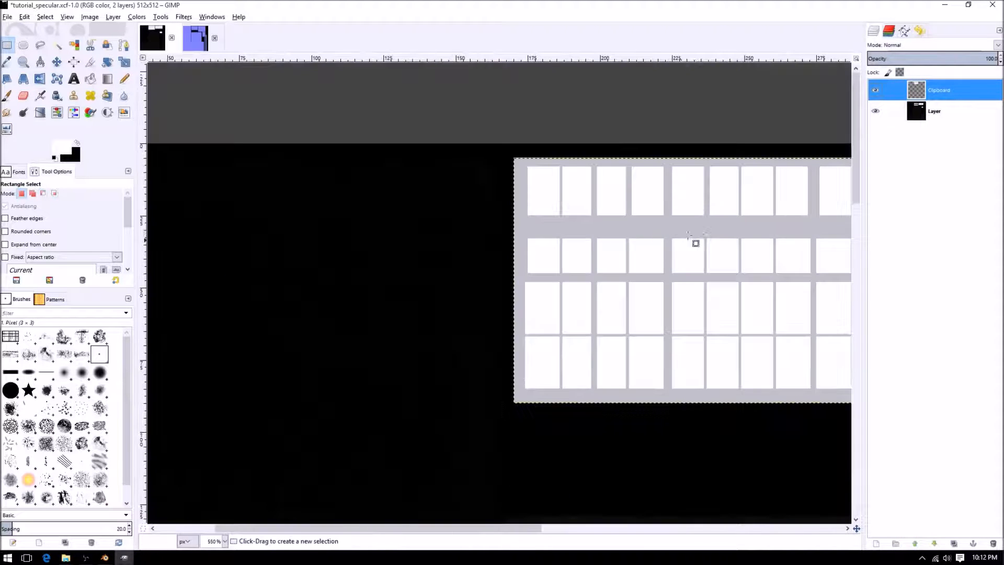
{"action": "middle_click_drag", "start_coordinate": [699, 238], "coordinate": [221, 192]}
{"action": "middle_click_drag", "start_coordinate": [364, 185], "coordinate": [560, 180]}
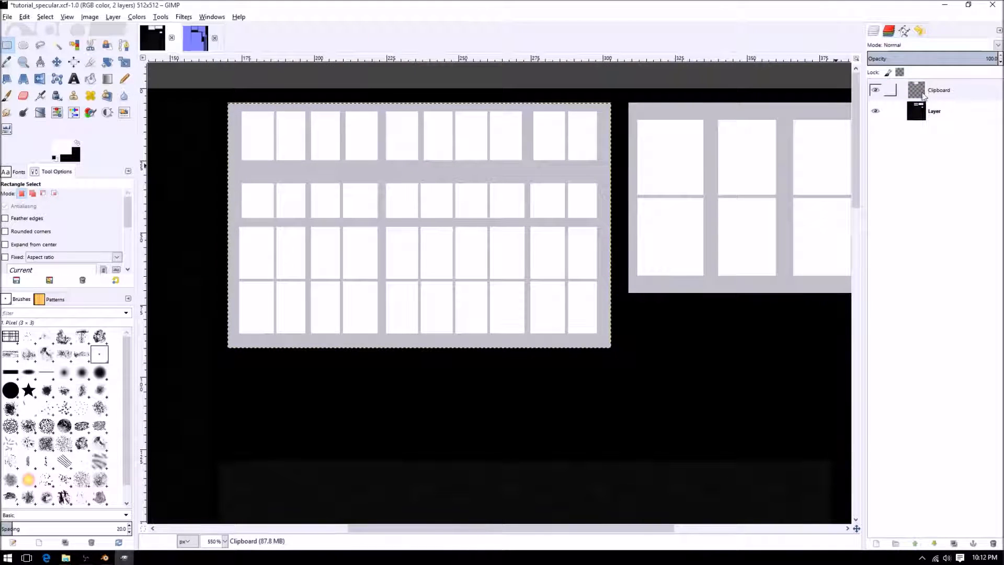
{"action": "left_click", "coordinate": [922, 95]}
{"action": "left_click", "coordinate": [75, 46]}
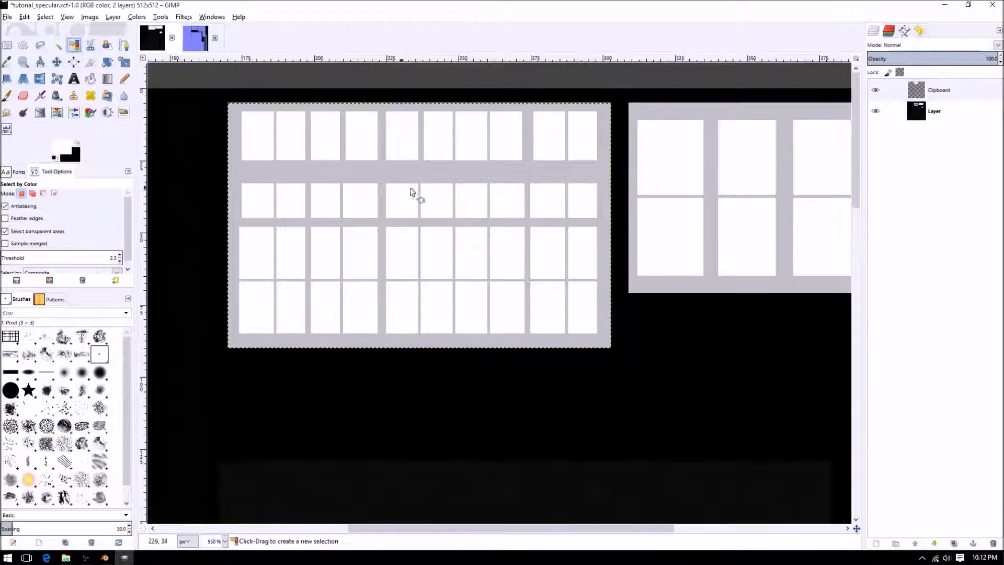
{"action": "left_click", "coordinate": [431, 200]}
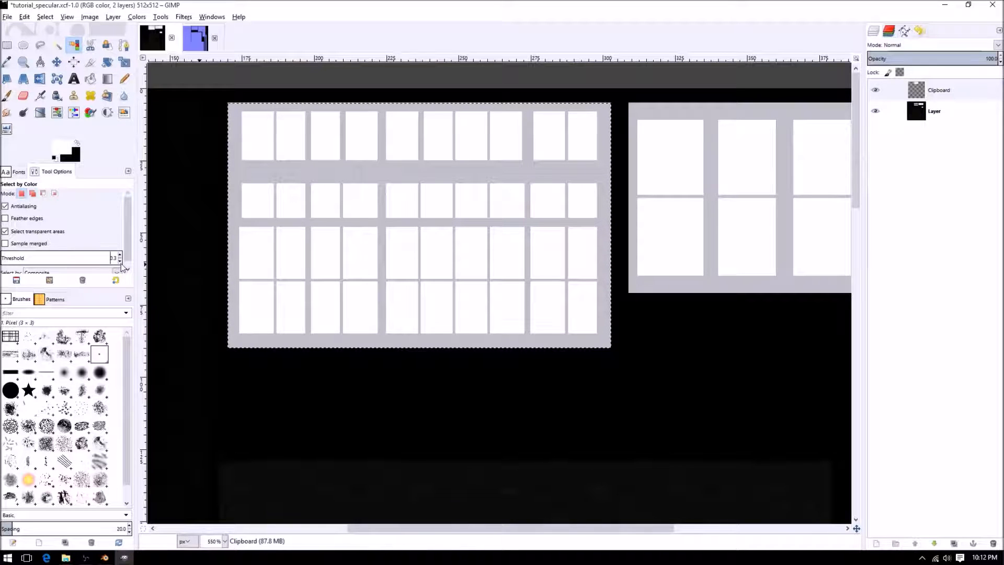
Set the Select by Color threshold to 0 with feathered edges enabled and select the small windows' white panes.
{"action": "left_click_drag", "start_coordinate": [123, 263], "coordinate": [252, 257]}
{"action": "left_click", "coordinate": [252, 257]}
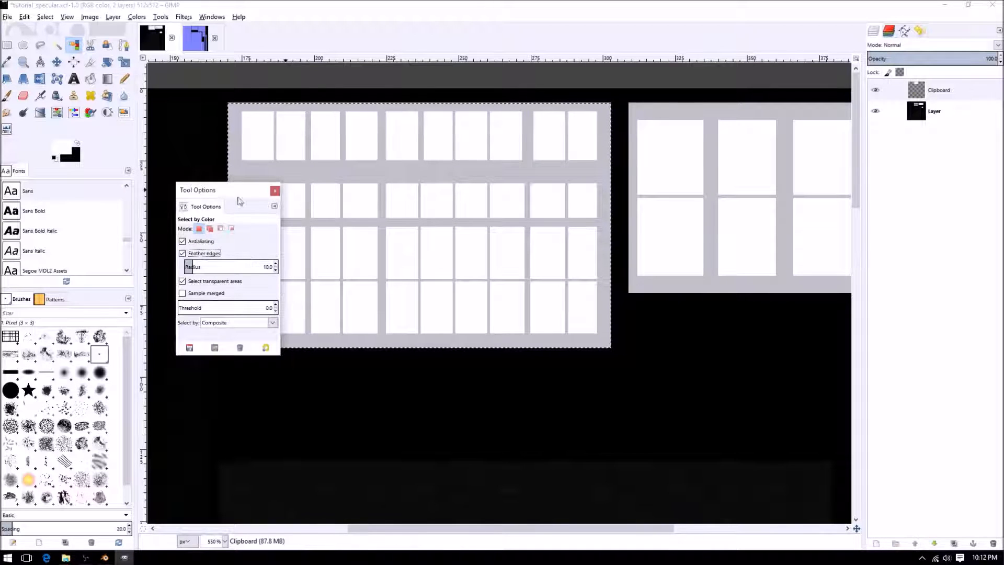
{"action": "left_click_drag", "start_coordinate": [192, 210], "coordinate": [39, 174]}
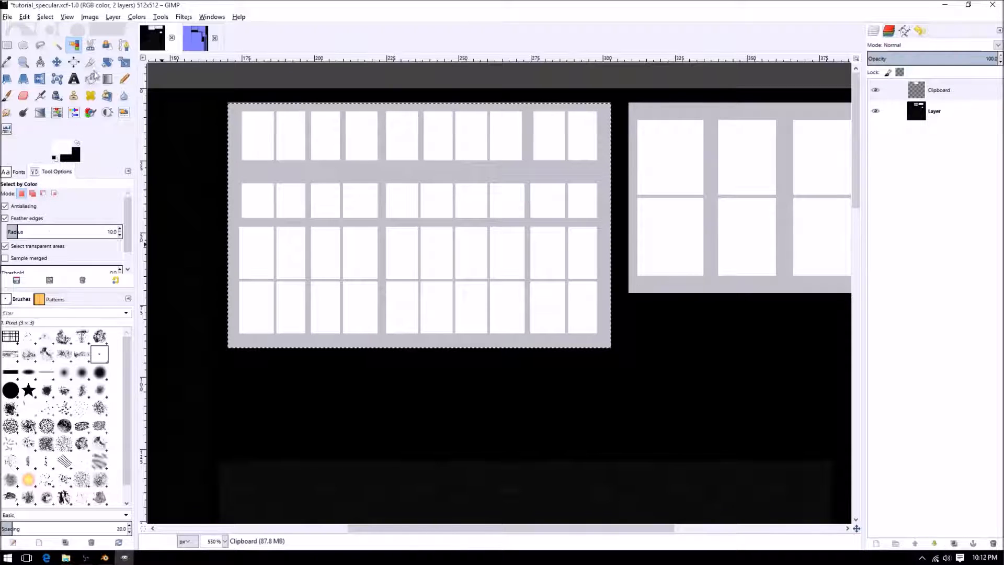
{"action": "left_click", "coordinate": [262, 214]}
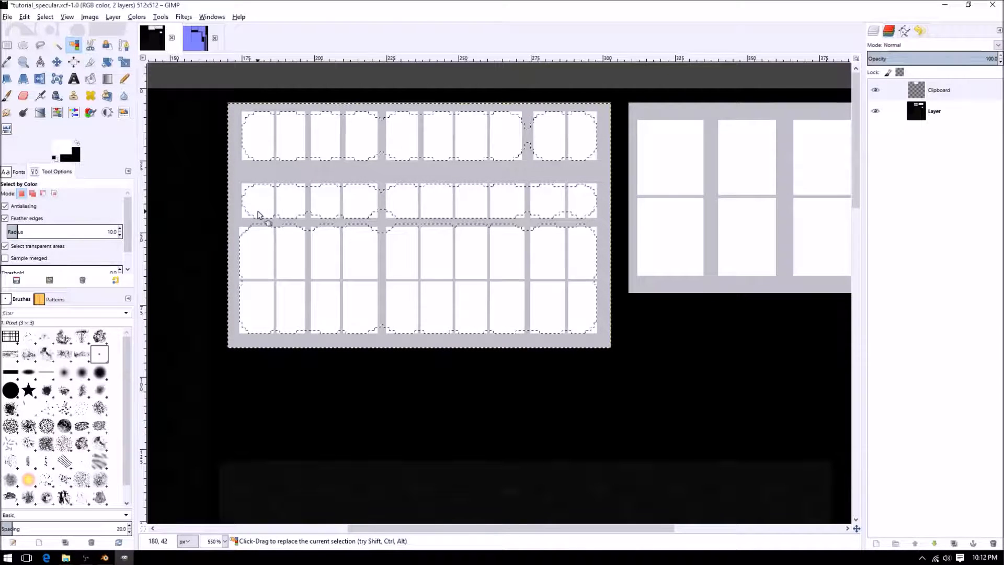
Test feathered colour selections of the panes and frames on the Clipboard layer and on the base layer.
{"action": "left_click", "coordinate": [944, 88]}
{"action": "left_click", "coordinate": [494, 200]}
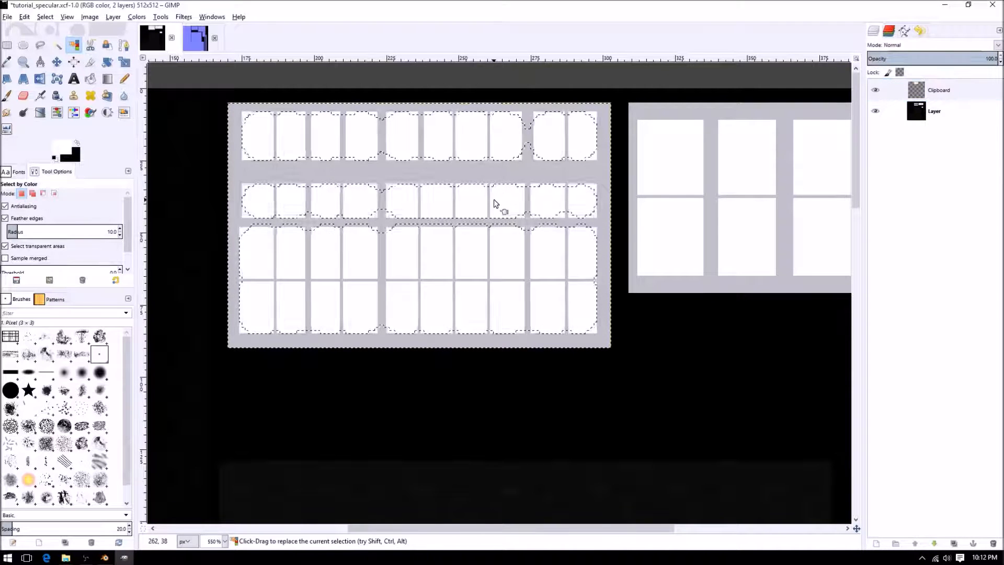
{"action": "left_click", "coordinate": [936, 111]}
{"action": "left_click", "coordinate": [545, 221]}
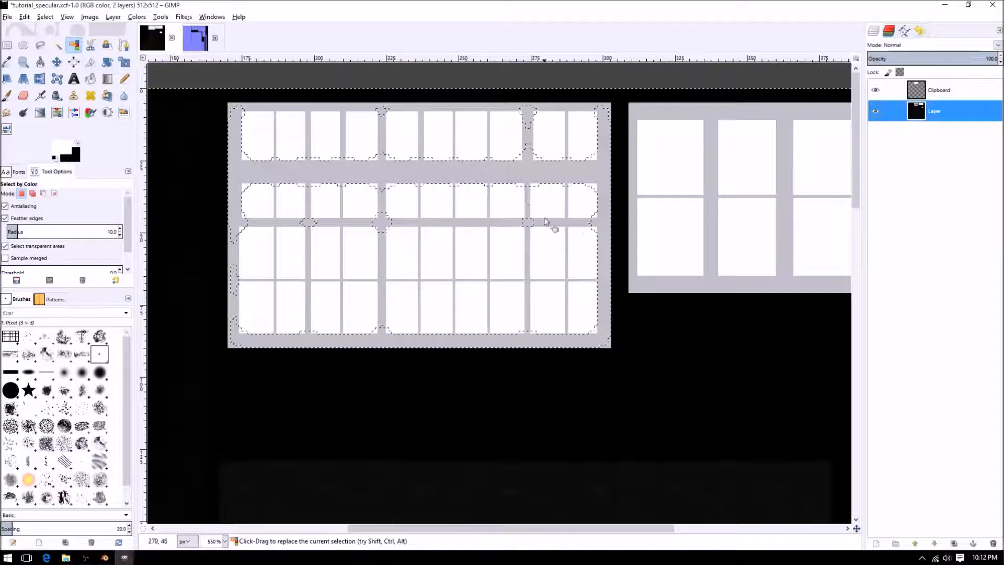
{"action": "left_click", "coordinate": [513, 178]}
{"action": "left_click", "coordinate": [476, 202]}
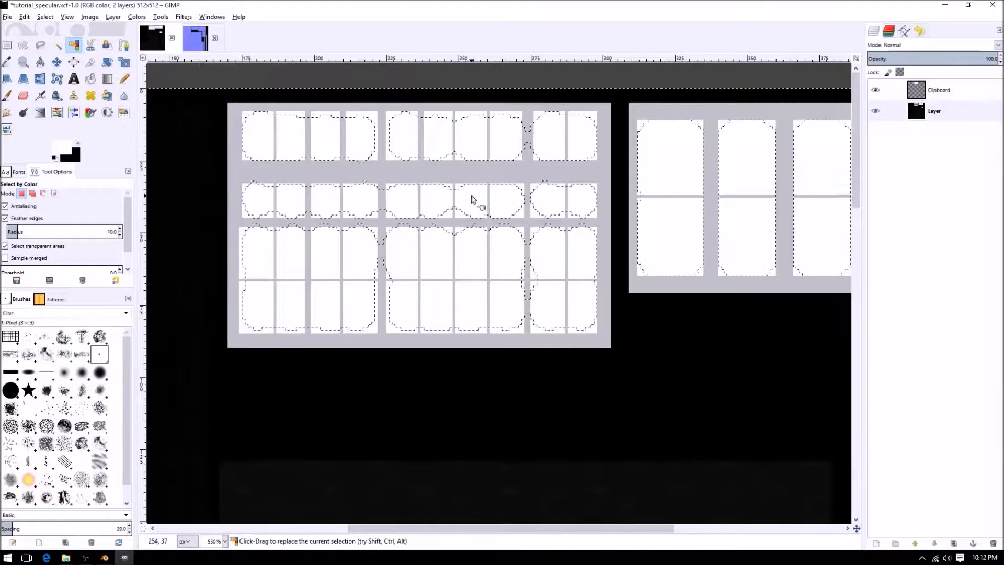
Set the Select by Color feather radius to 0 and select the white panes on the base layer.
{"action": "left_click", "coordinate": [930, 116]}
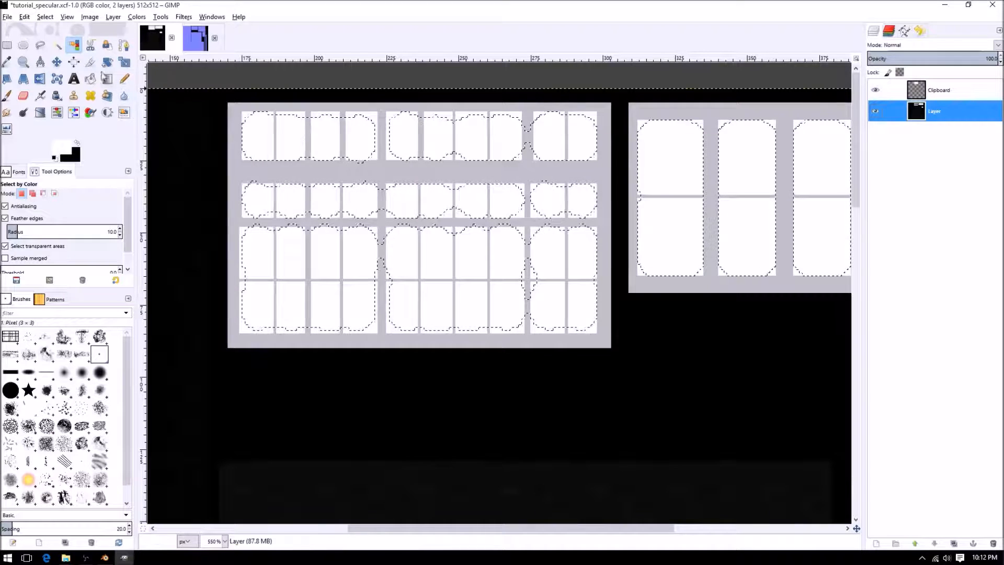
{"action": "left_click", "coordinate": [75, 46]}
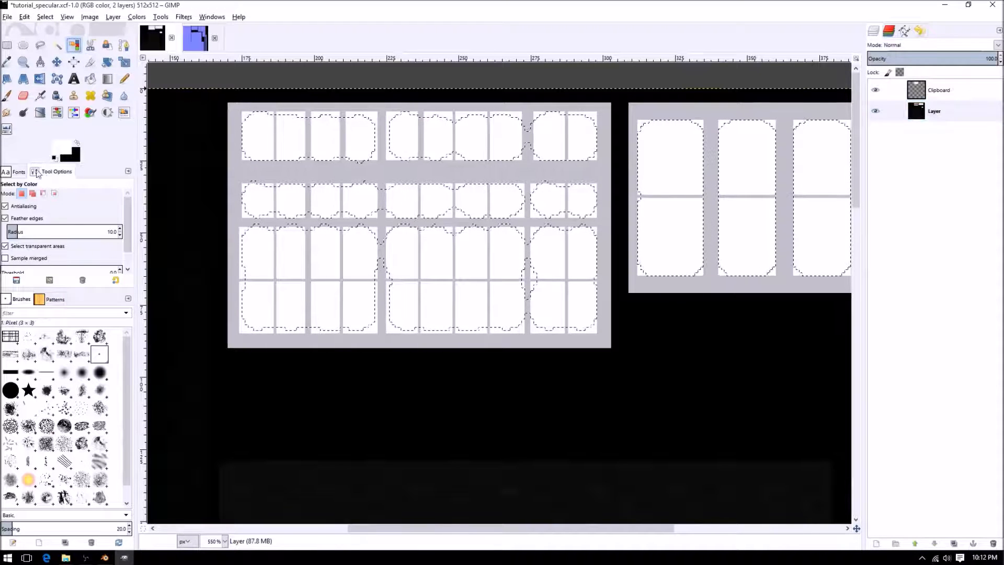
{"action": "left_click", "coordinate": [16, 173]}
{"action": "left_click", "coordinate": [54, 172]}
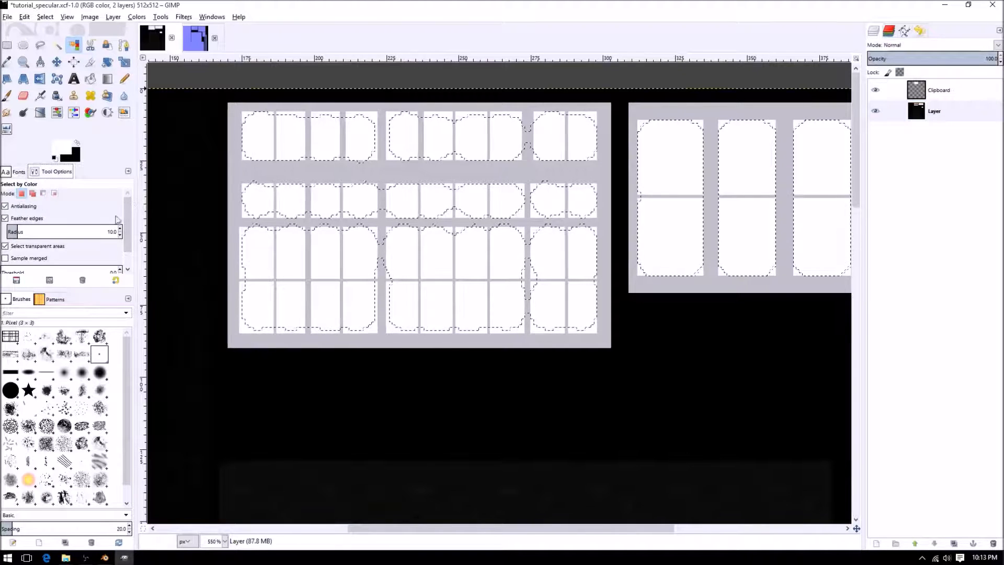
{"action": "left_click_drag", "start_coordinate": [33, 232], "coordinate": [6, 232]}
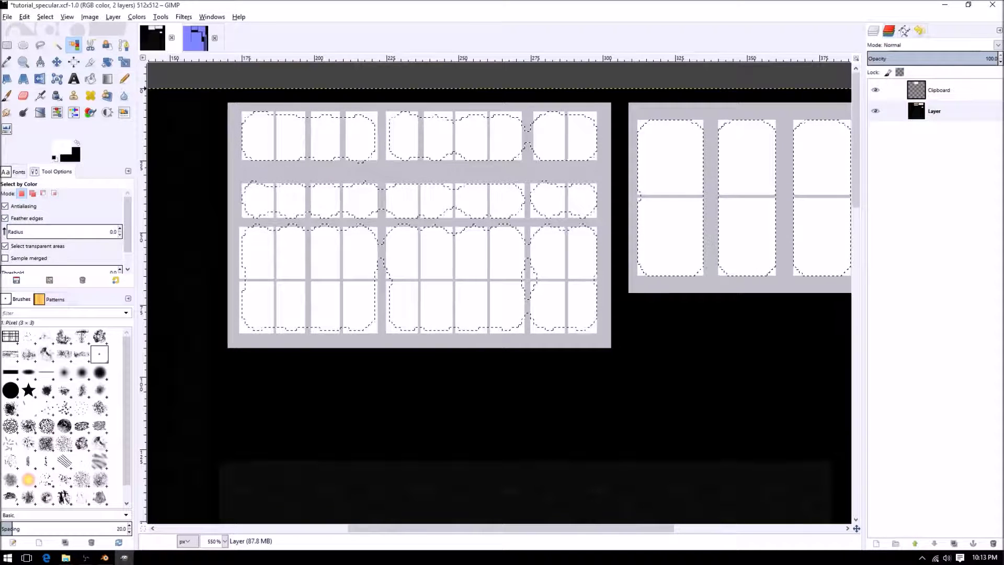
{"action": "left_click", "coordinate": [335, 250]}
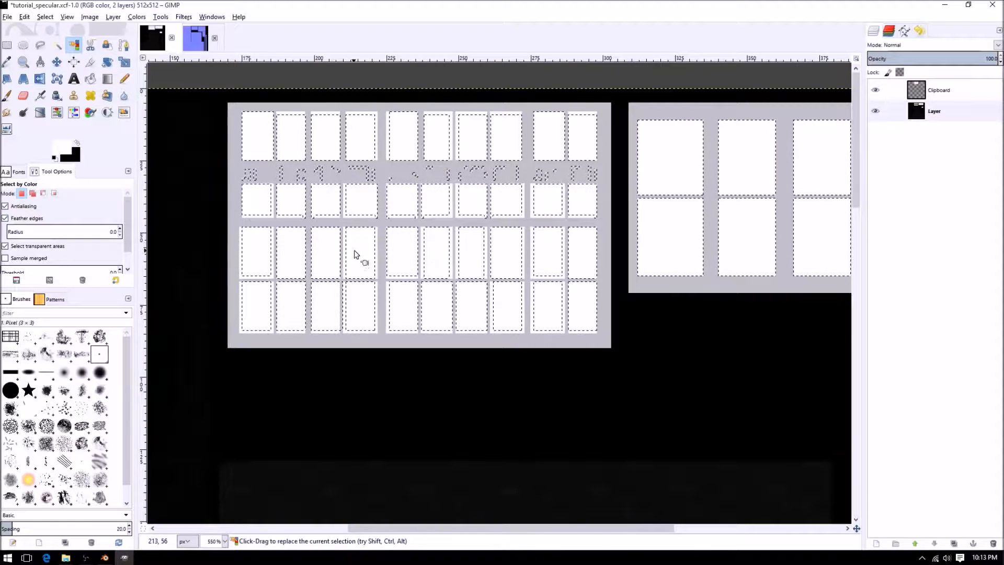
Try to sample the thin unselected strip beside a small window pane as the foreground colour.
{"action": "scroll", "coordinate": [354, 250], "scroll_direction": "up", "scroll_amount": 4, "text": "ctrl"}
{"action": "scroll", "coordinate": [357, 256], "scroll_direction": "up", "scroll_amount": 1, "text": "ctrl"}
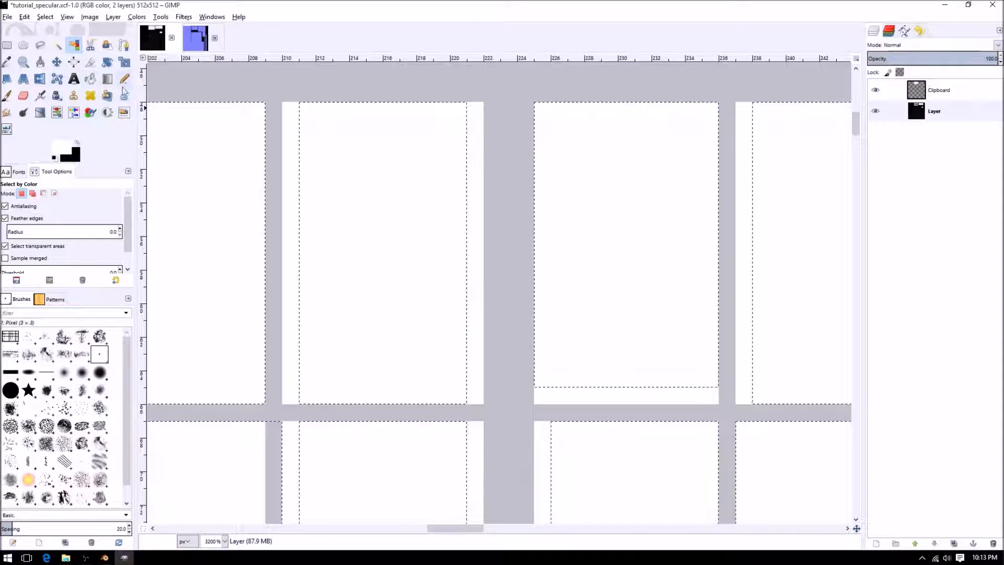
{"action": "left_click", "coordinate": [69, 152]}
{"action": "left_click", "coordinate": [974, 125]}
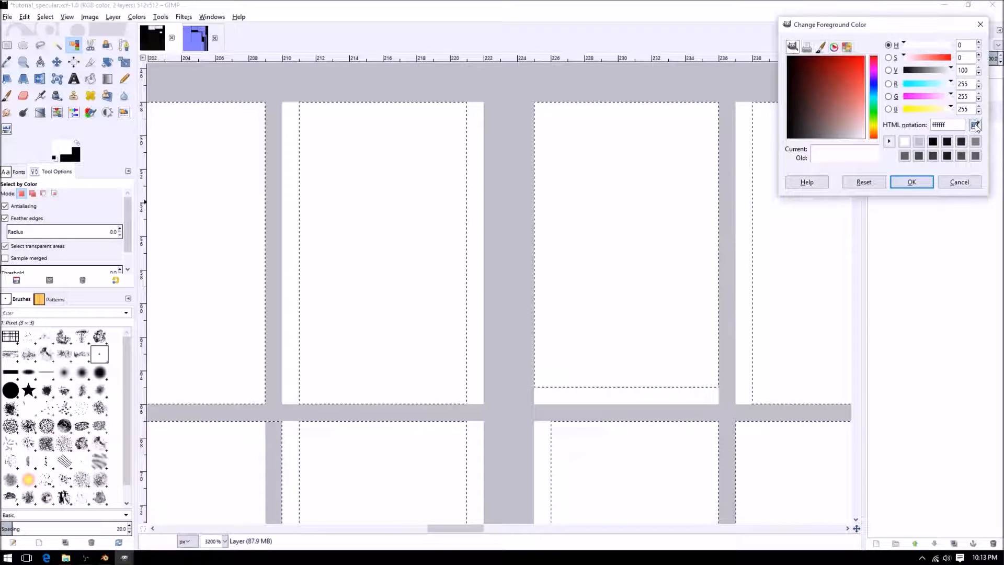
{"action": "left_click", "coordinate": [478, 170]}
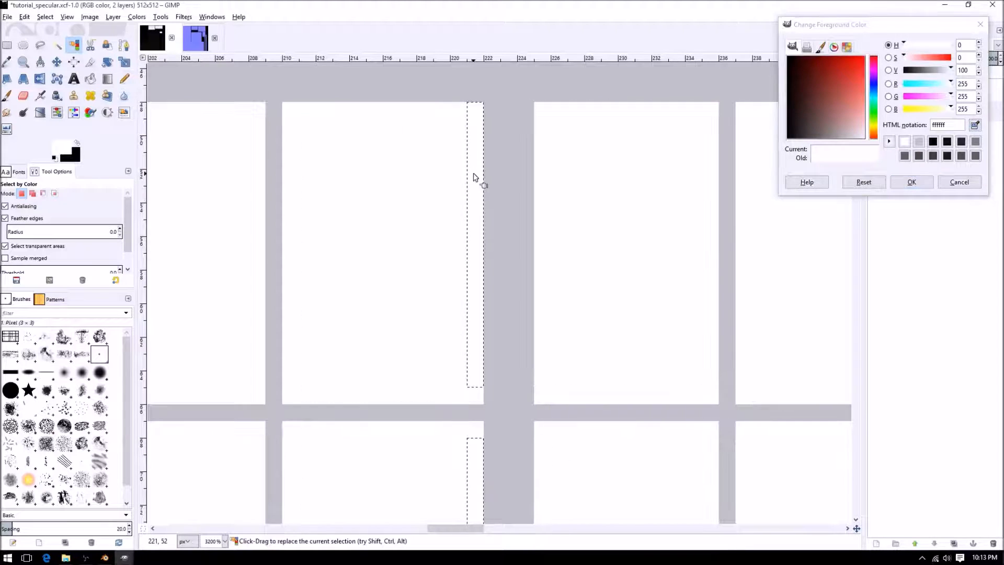
{"action": "left_click", "coordinate": [975, 125]}
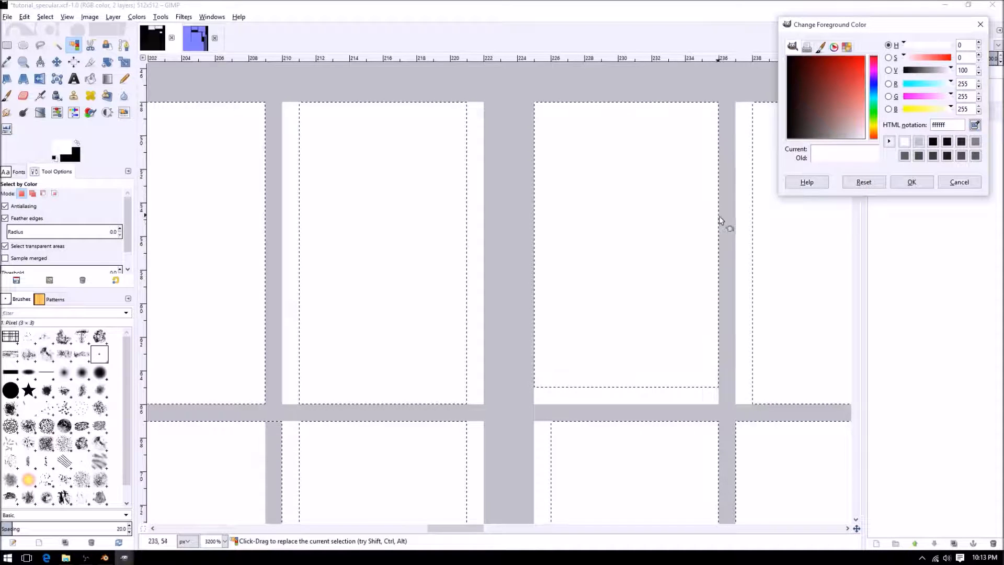
{"action": "scroll", "coordinate": [722, 225], "scroll_direction": "down", "scroll_amount": 5, "text": "ctrl"}
{"action": "middle_click_drag", "start_coordinate": [801, 280], "coordinate": [473, 274]}
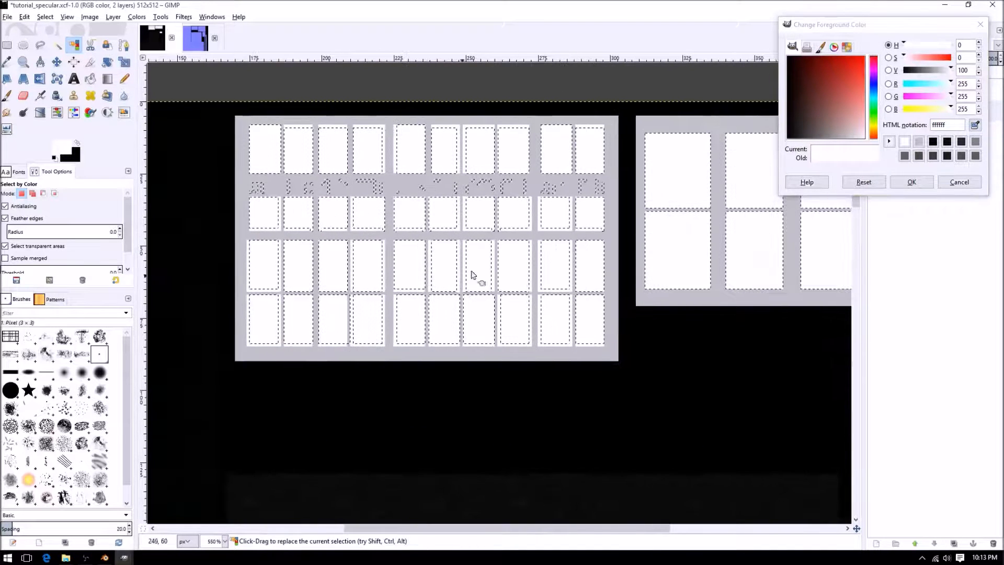
{"action": "left_click", "coordinate": [912, 182]}
Clear the selection and merge the Clipboard layer down into the base layer.
{"action": "left_click", "coordinate": [935, 93]}
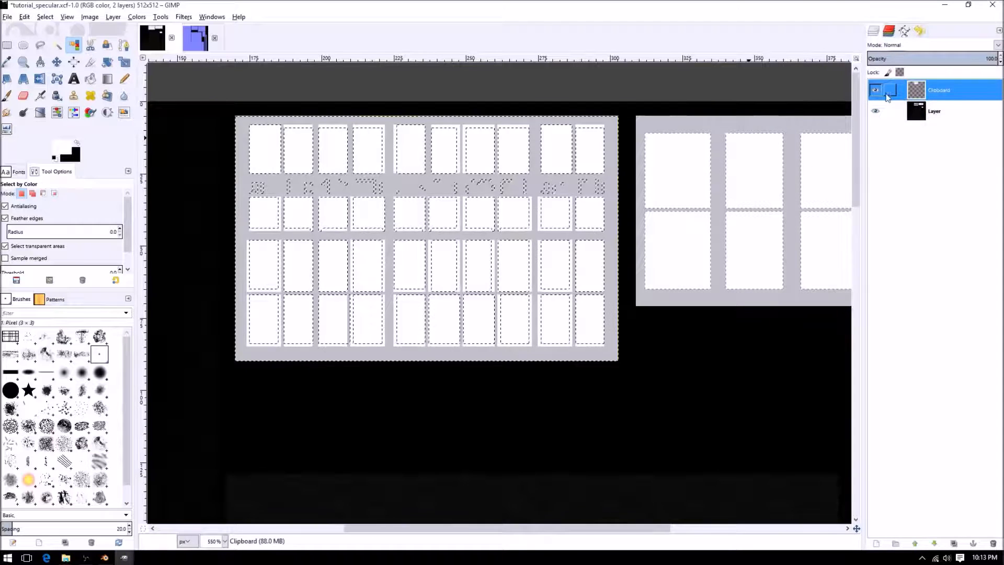
{"action": "left_click", "coordinate": [7, 45]}
{"action": "left_click", "coordinate": [930, 116]}
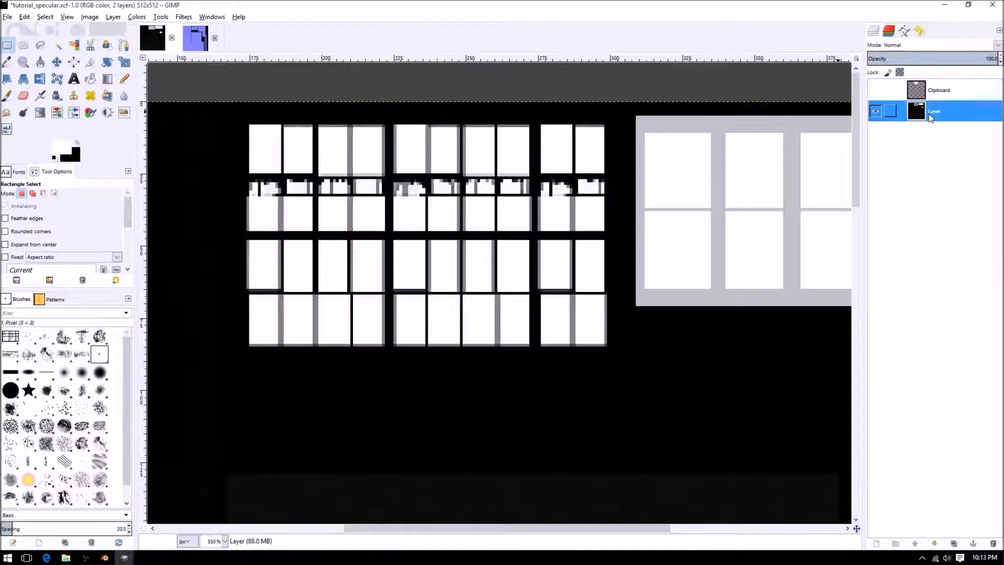
{"action": "left_click", "coordinate": [925, 94]}
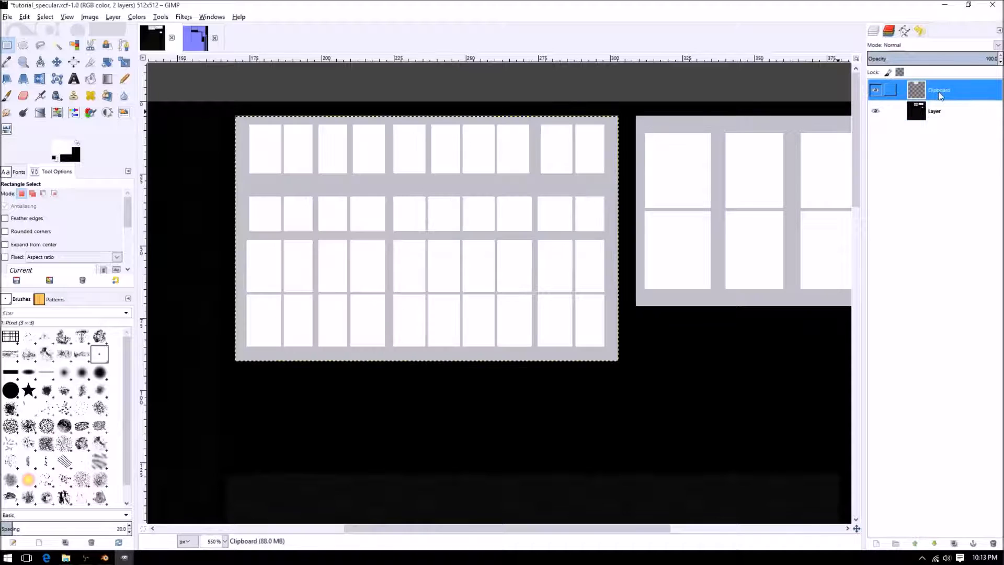
{"action": "right_click", "coordinate": [939, 92]}
{"action": "left_click", "coordinate": [899, 170]}
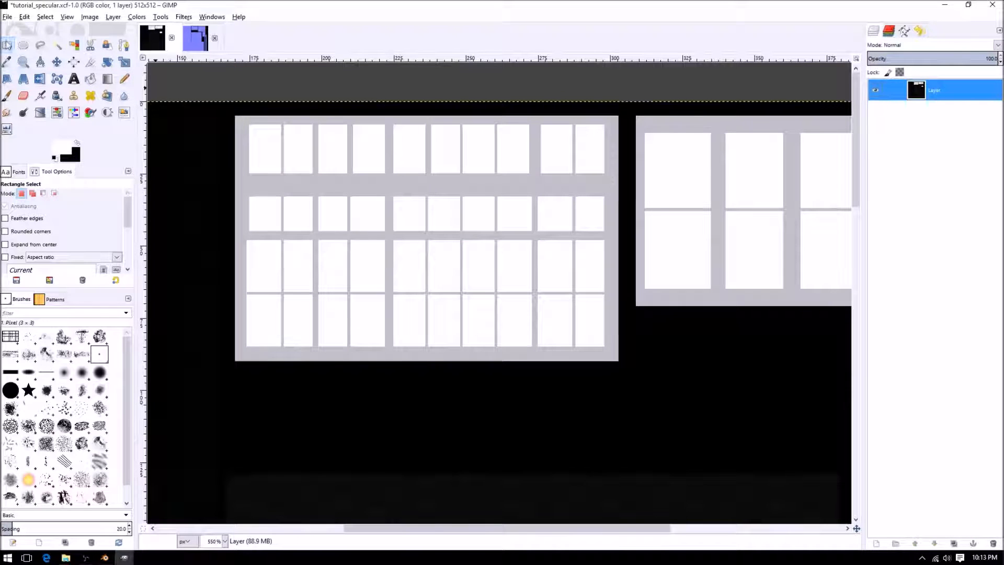
Try to select the window frames, panes and white rectangle together with Select by Color.
{"action": "left_click", "coordinate": [76, 45]}
{"action": "left_click", "coordinate": [341, 170]}
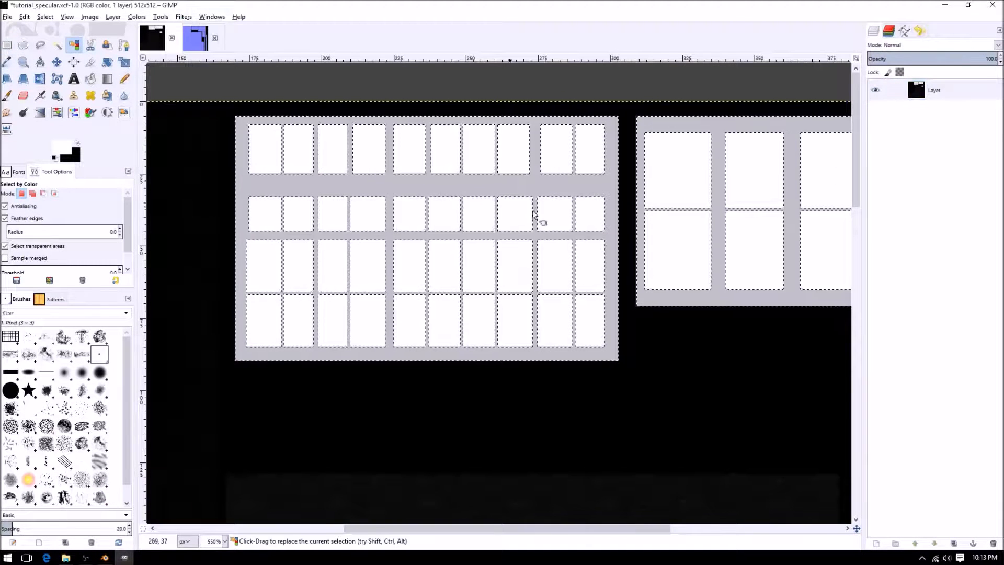
{"action": "scroll", "coordinate": [565, 307], "scroll_direction": "down", "scroll_amount": 3, "text": "ctrl"}
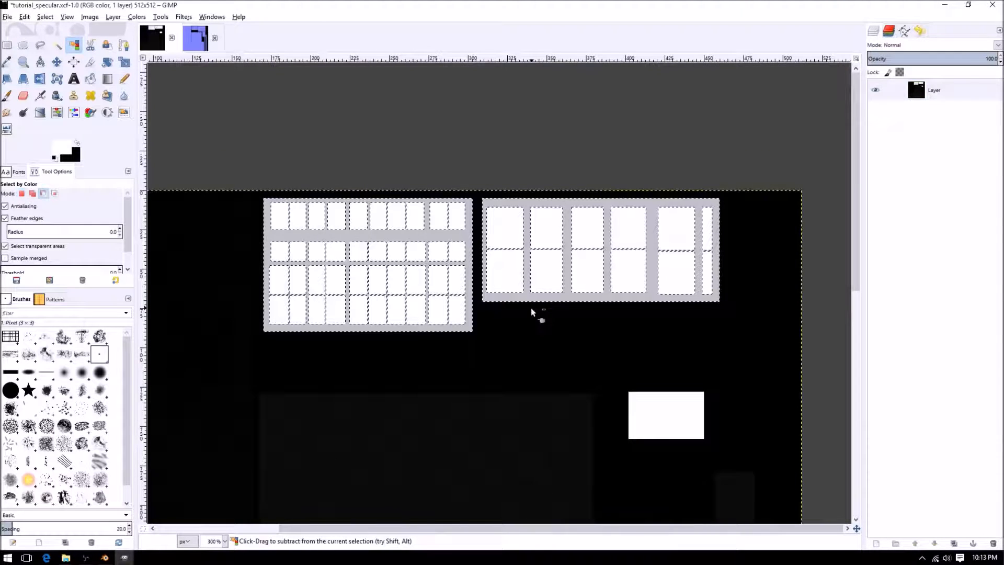
{"action": "left_click", "coordinate": [423, 313], "text": "ctrl"}
{"action": "left_click", "coordinate": [653, 400], "text": "shift"}
{"action": "scroll", "coordinate": [396, 262], "scroll_direction": "up", "scroll_amount": 7, "text": "ctrl"}
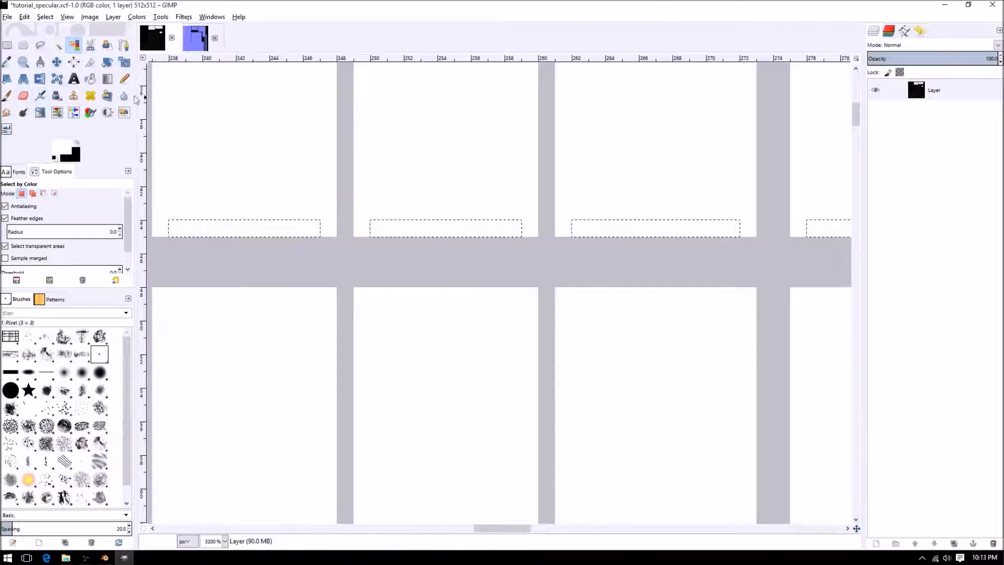
Sample the thin strip below a small pane and a larger window pane as the foreground colour.
{"action": "left_click", "coordinate": [62, 152]}
{"action": "left_click", "coordinate": [975, 125]}
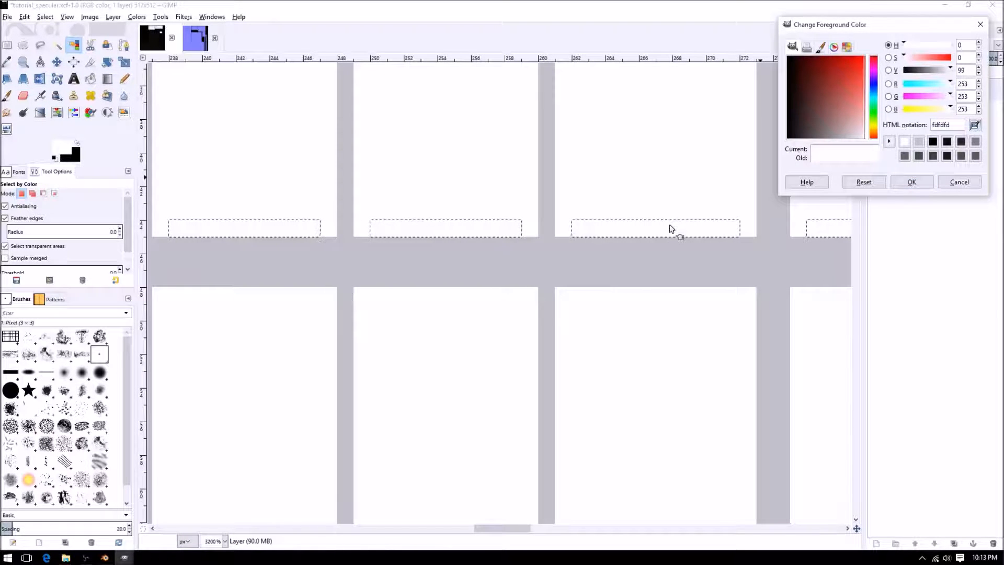
{"action": "scroll", "coordinate": [639, 260], "scroll_direction": "down", "scroll_amount": 3, "text": "ctrl"}
{"action": "scroll", "coordinate": [663, 250], "scroll_direction": "down", "scroll_amount": 2, "text": "ctrl"}
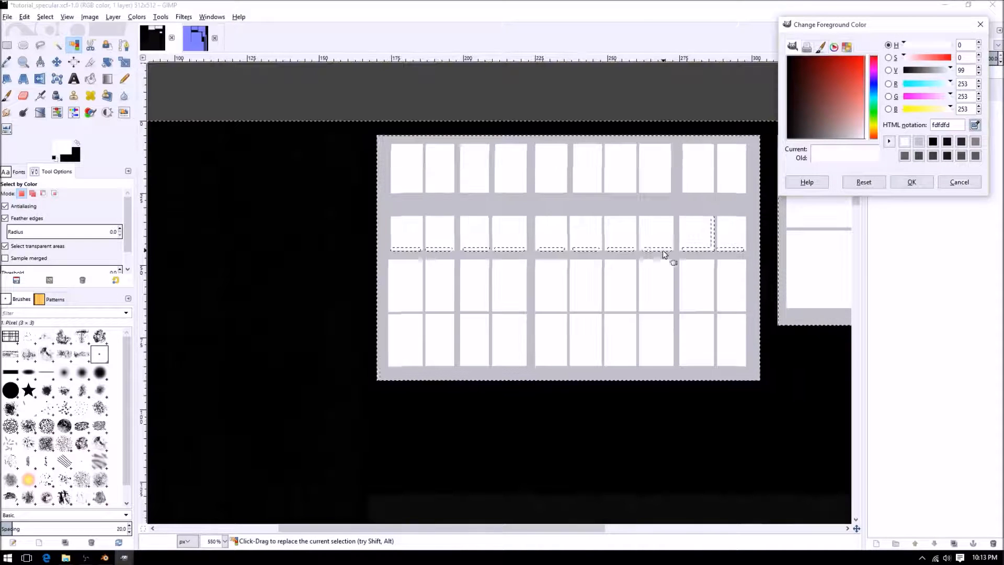
{"action": "middle_click_drag", "start_coordinate": [694, 250], "coordinate": [613, 247]}
{"action": "left_click", "coordinate": [61, 148]}
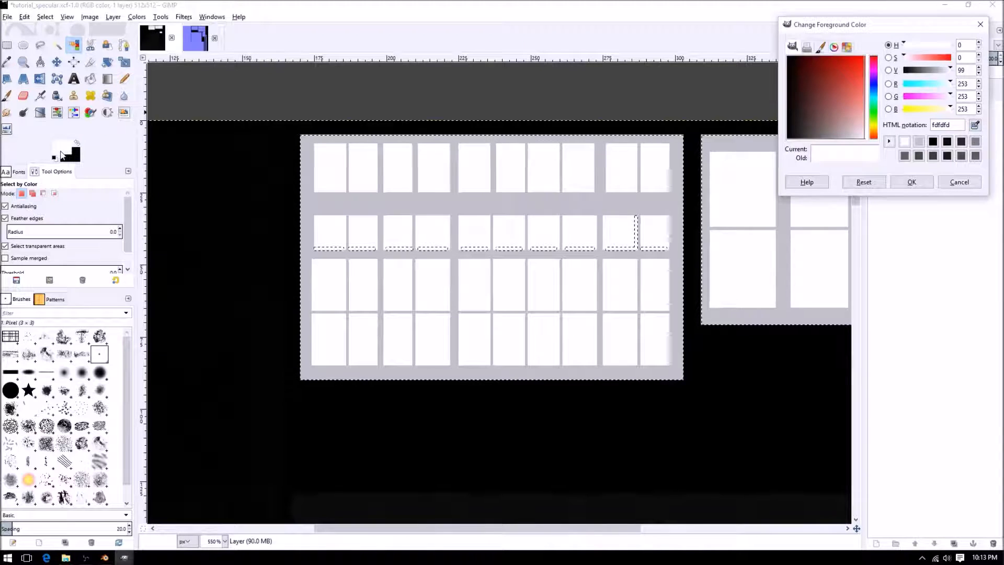
{"action": "left_click", "coordinate": [975, 125]}
{"action": "left_click", "coordinate": [742, 183]}
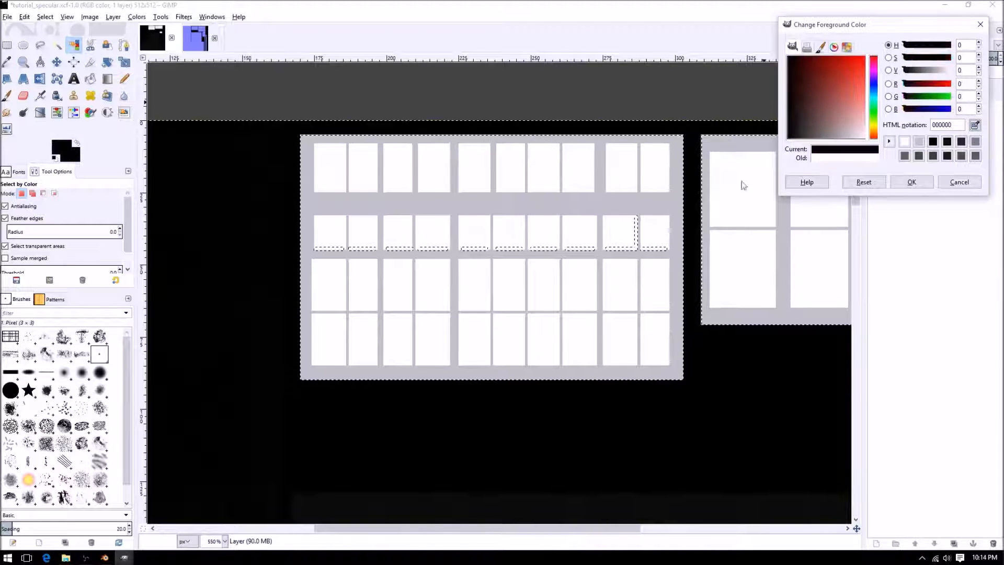
{"action": "left_click", "coordinate": [924, 186]}
Test filling the windows and the black background with the white foreground colour, undoing each fill.
{"action": "key", "text": "ctrl+comma"}
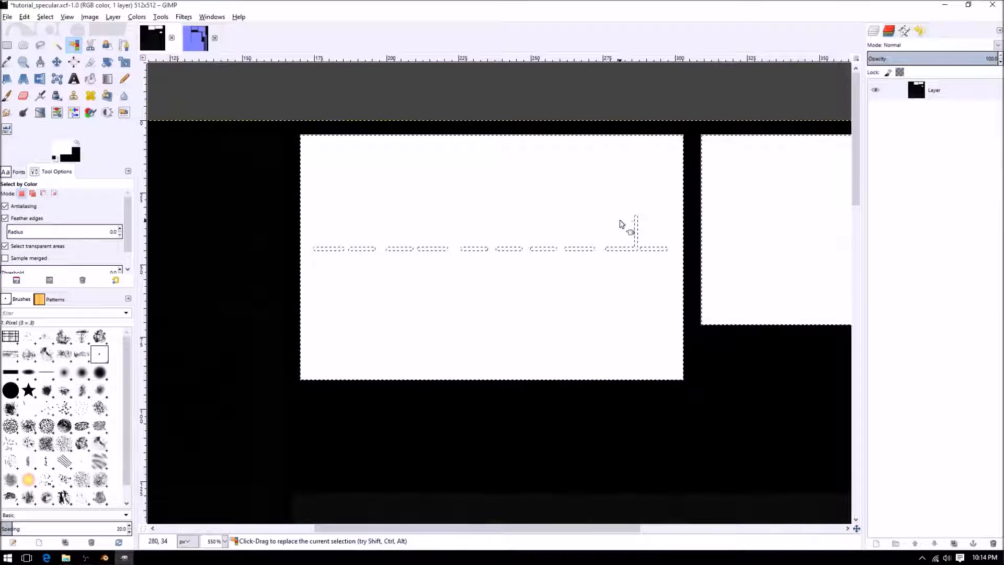
{"action": "key", "text": "ctrl+z"}
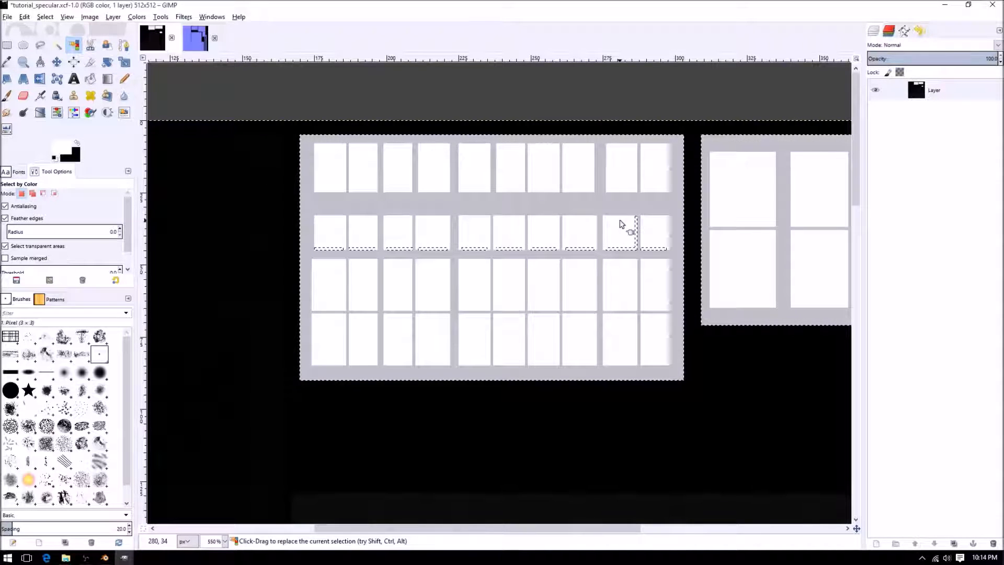
{"action": "key", "text": "ctrl+comma"}
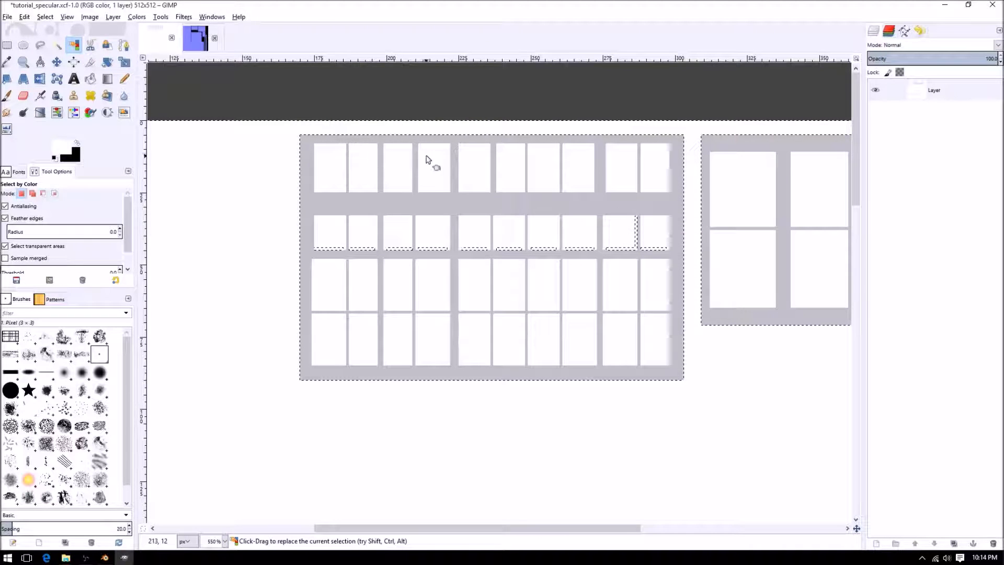
{"action": "key", "text": "ctrl+period"}
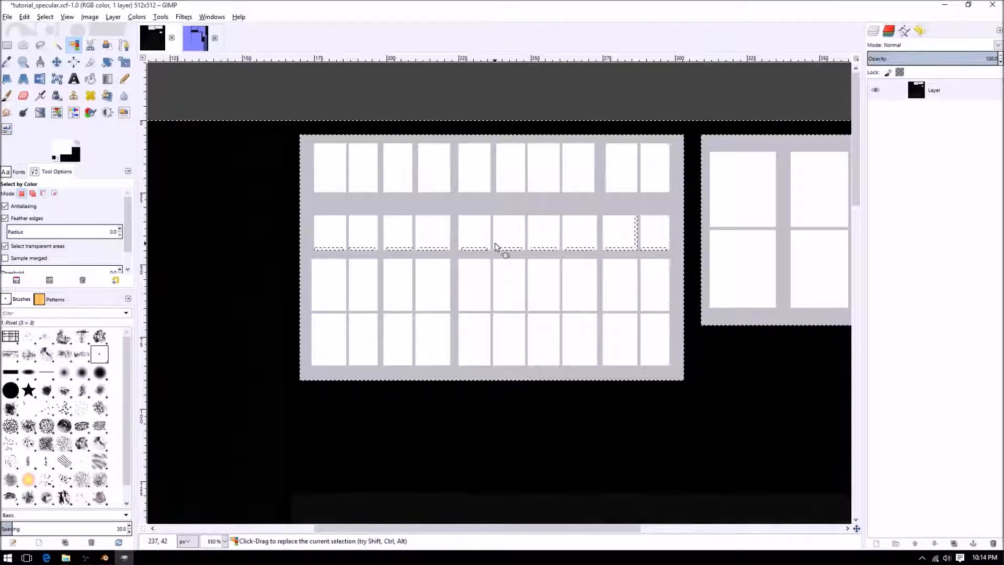
{"action": "scroll", "coordinate": [446, 252], "scroll_direction": "up", "scroll_amount": 2, "text": "ctrl"}
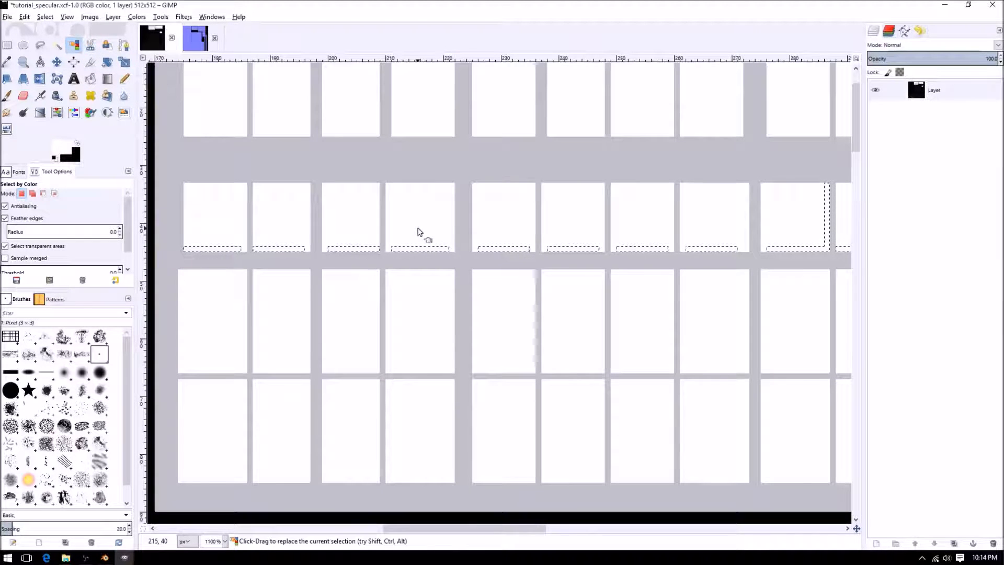
Select the white panes and the white rectangle by colour and inspect the selection edges in both windows.
{"action": "left_click", "coordinate": [336, 224]}
{"action": "scroll", "coordinate": [502, 257], "scroll_direction": "down", "scroll_amount": 3, "text": "ctrl"}
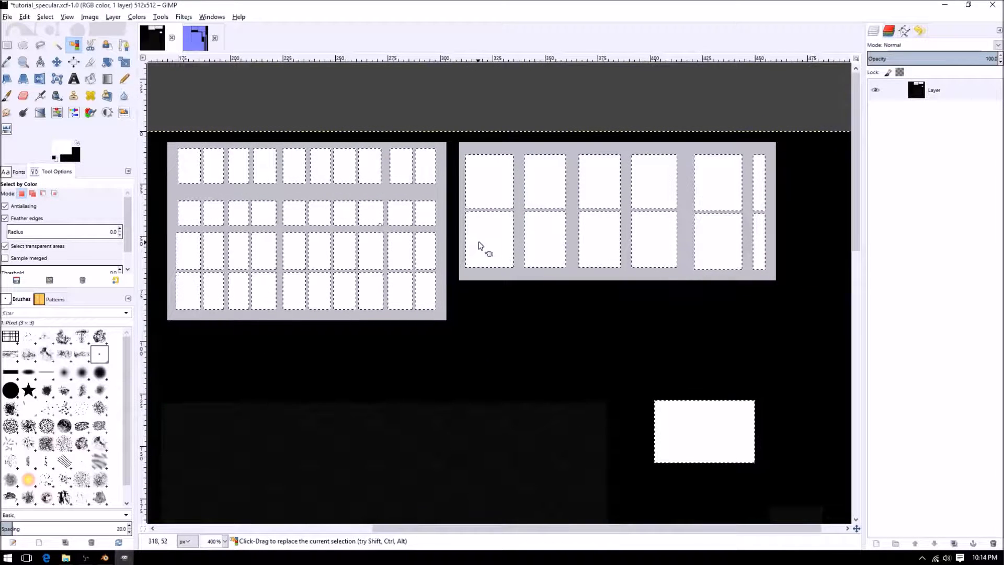
{"action": "middle_click_drag", "start_coordinate": [404, 287], "coordinate": [556, 253]}
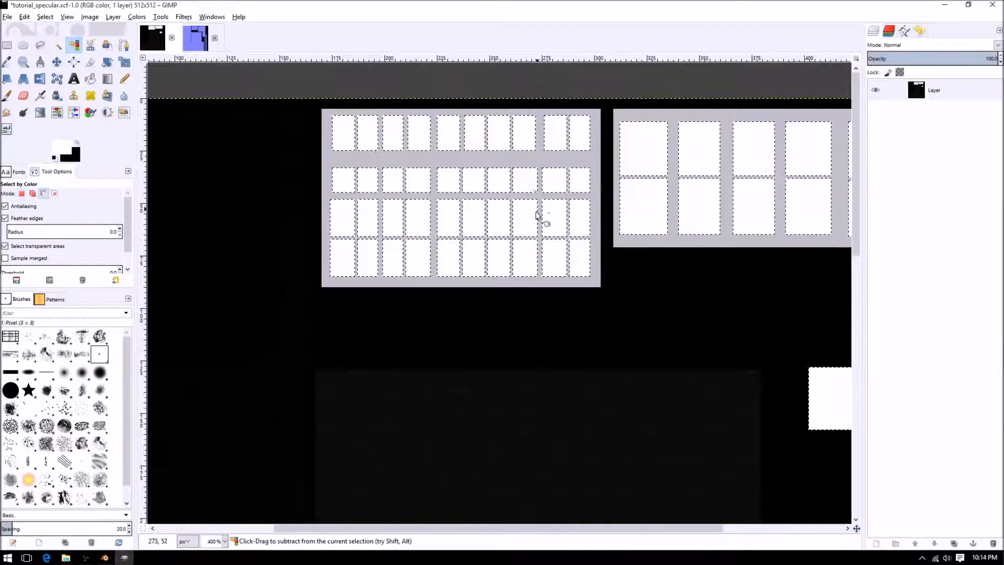
{"action": "scroll", "coordinate": [537, 215], "scroll_direction": "up", "scroll_amount": 3, "text": "ctrl"}
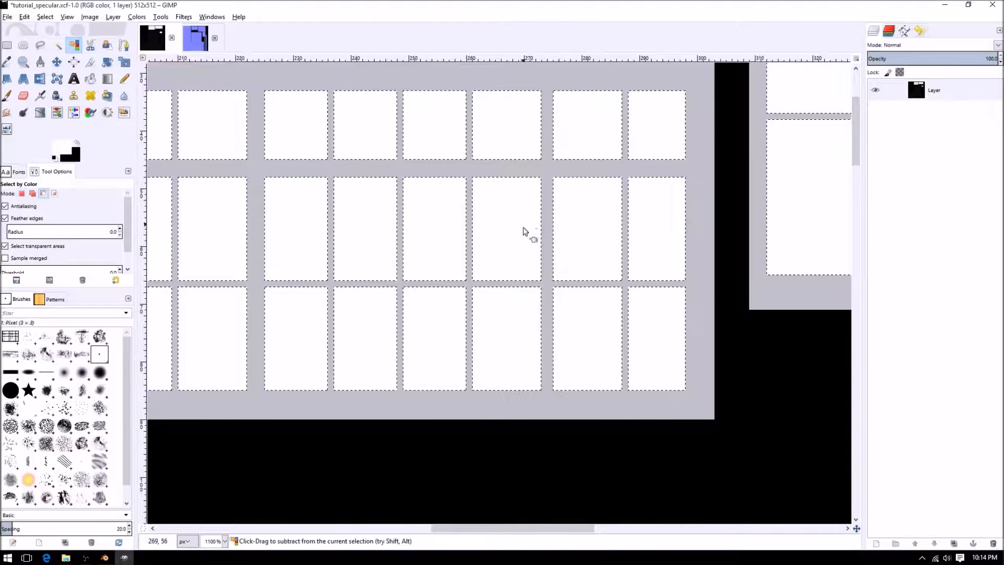
{"action": "scroll", "coordinate": [525, 231], "scroll_direction": "down", "scroll_amount": 3, "text": "ctrl"}
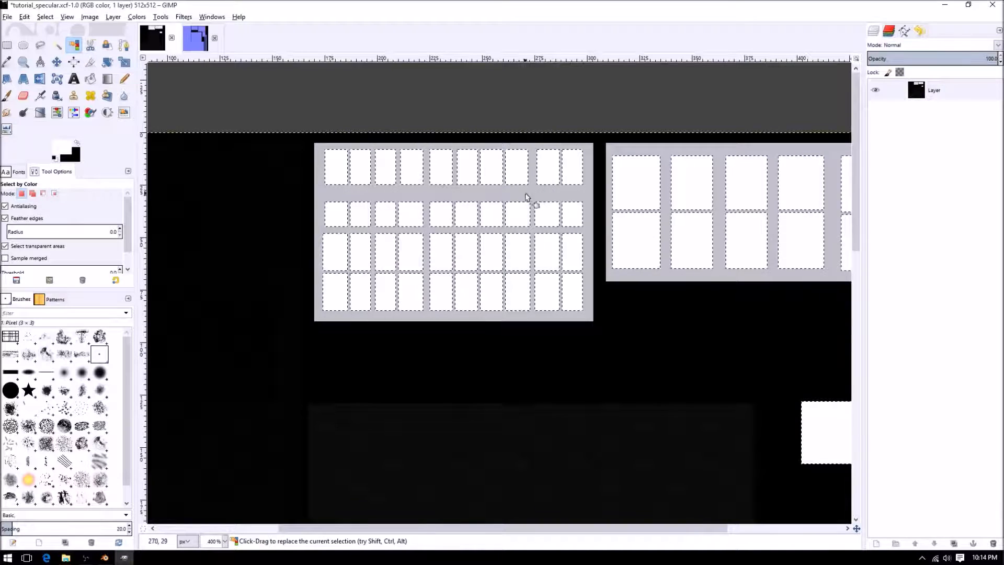
{"action": "scroll", "coordinate": [524, 219], "scroll_direction": "up", "scroll_amount": 1, "text": "ctrl"}
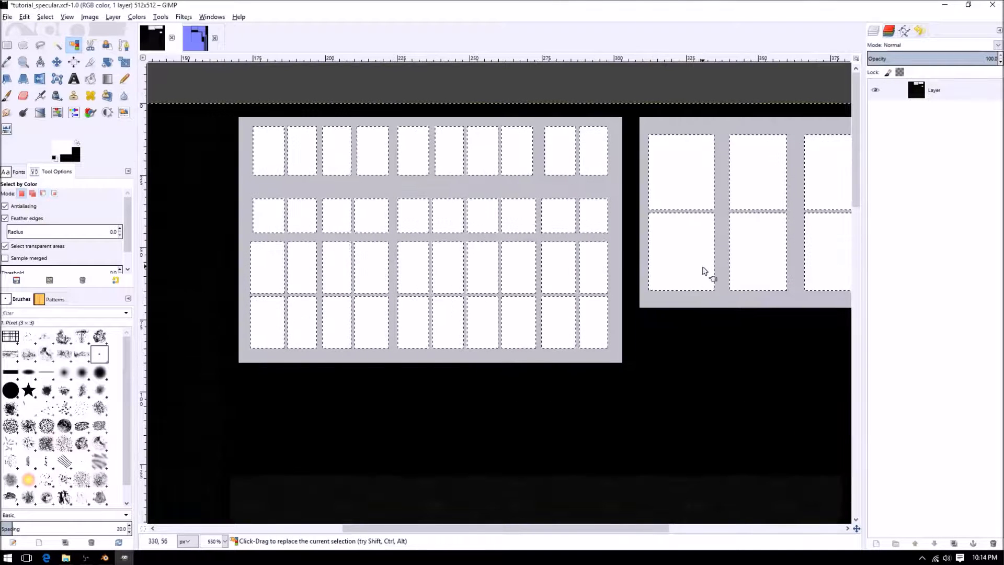
{"action": "scroll", "coordinate": [703, 270], "scroll_direction": "down", "scroll_amount": 3, "text": "ctrl"}
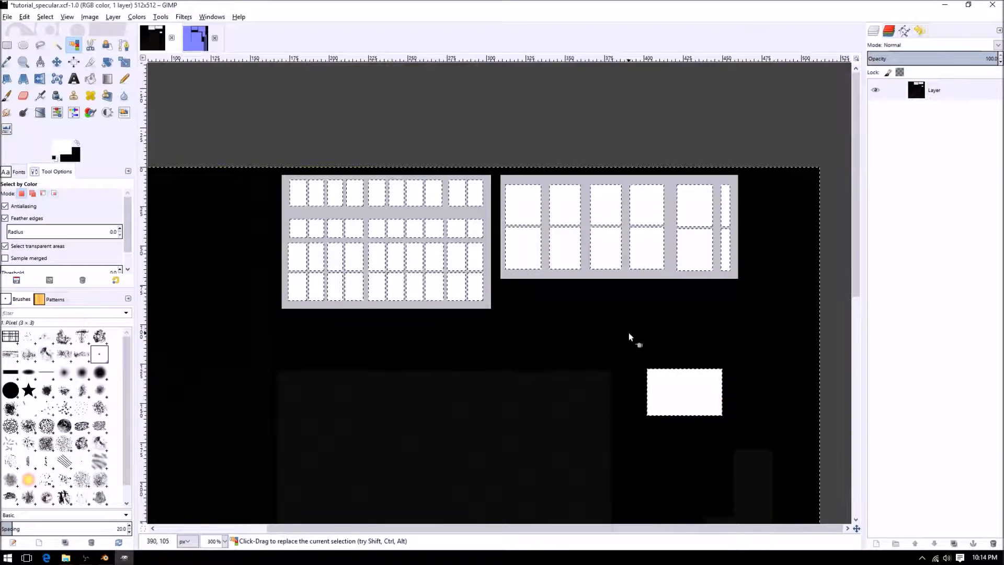
{"action": "middle_click_drag", "start_coordinate": [510, 338], "coordinate": [601, 294]}
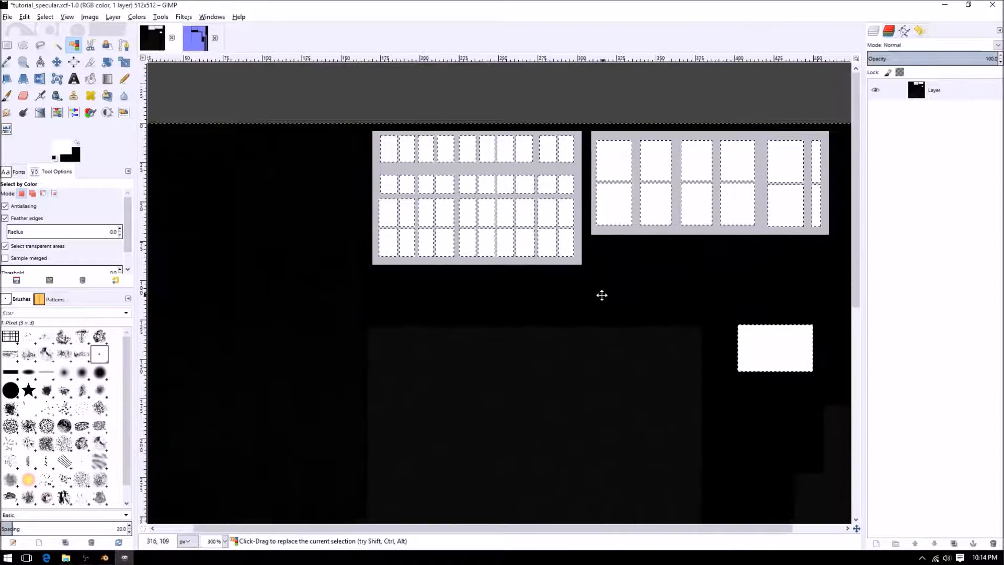
Select the black background by colour and fill it with light grey, RGB 192, 192, 192.
{"action": "left_click", "coordinate": [532, 267]}
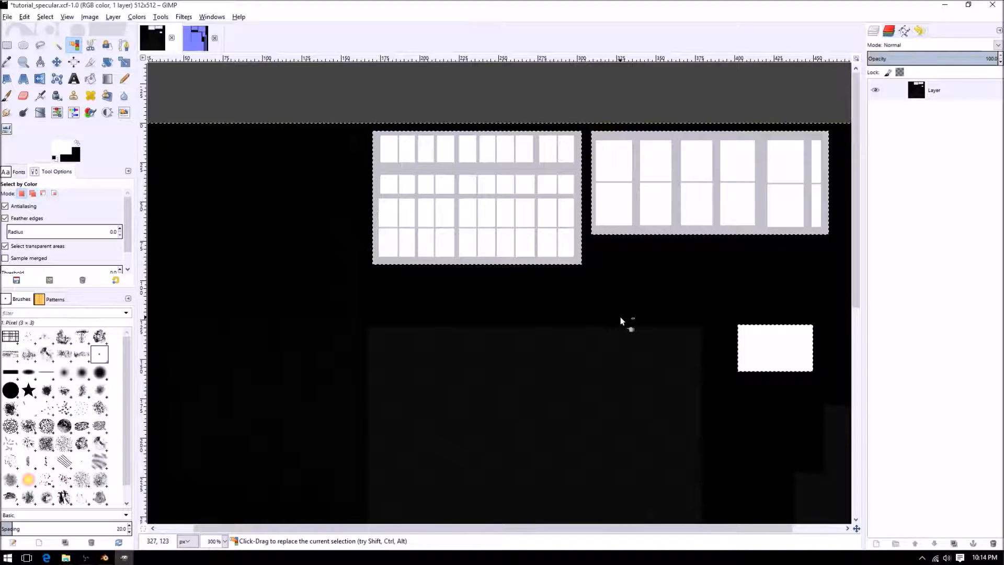
{"action": "left_click", "coordinate": [64, 147]}
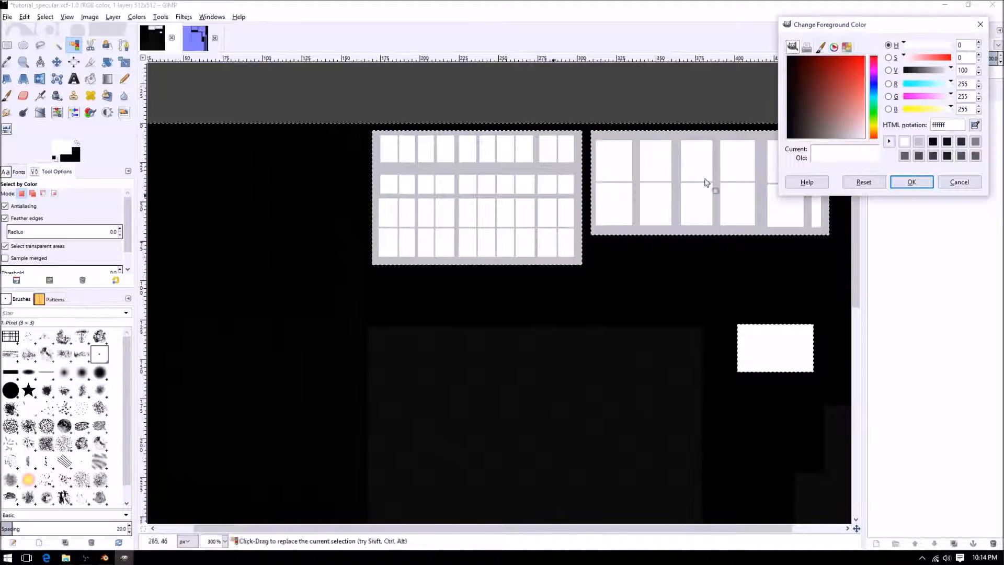
{"action": "left_click_drag", "start_coordinate": [970, 85], "coordinate": [851, 67]}
{"action": "type", "text": "192"}
{"action": "key", "text": "Tab"}
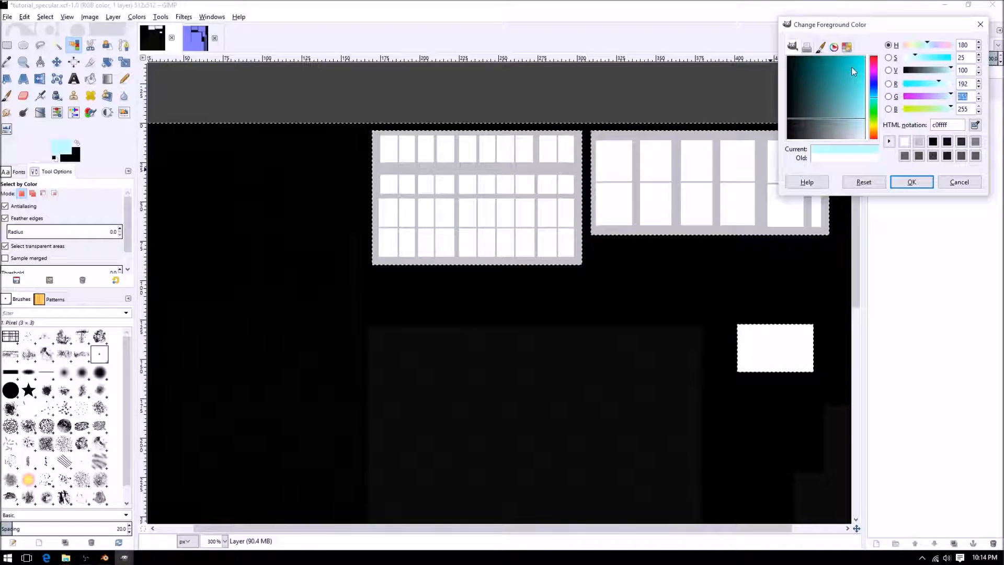
{"action": "type", "text": "192"}
{"action": "key", "text": "Tab"}
{"action": "type", "text": "195"}
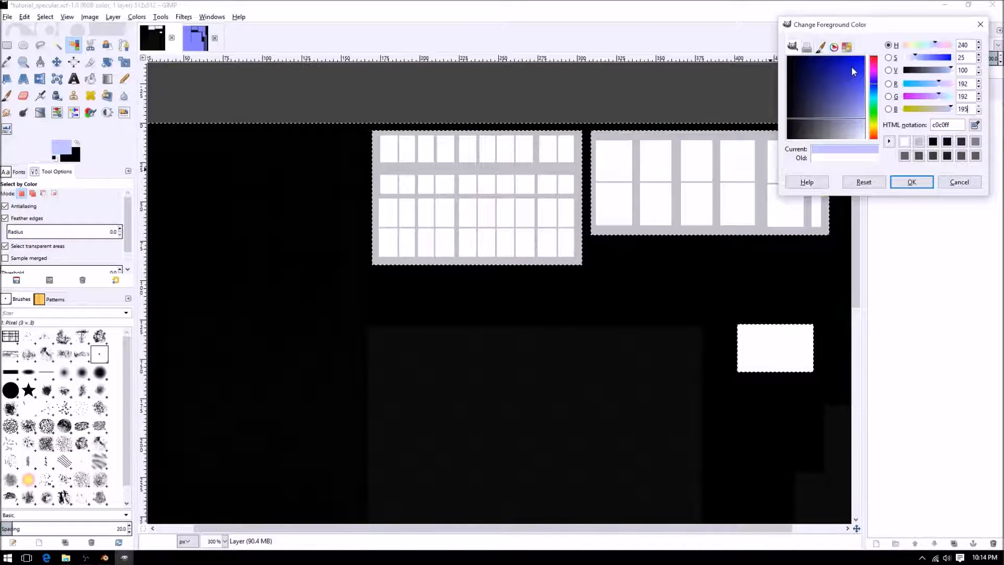
{"action": "left_click", "coordinate": [911, 182]}
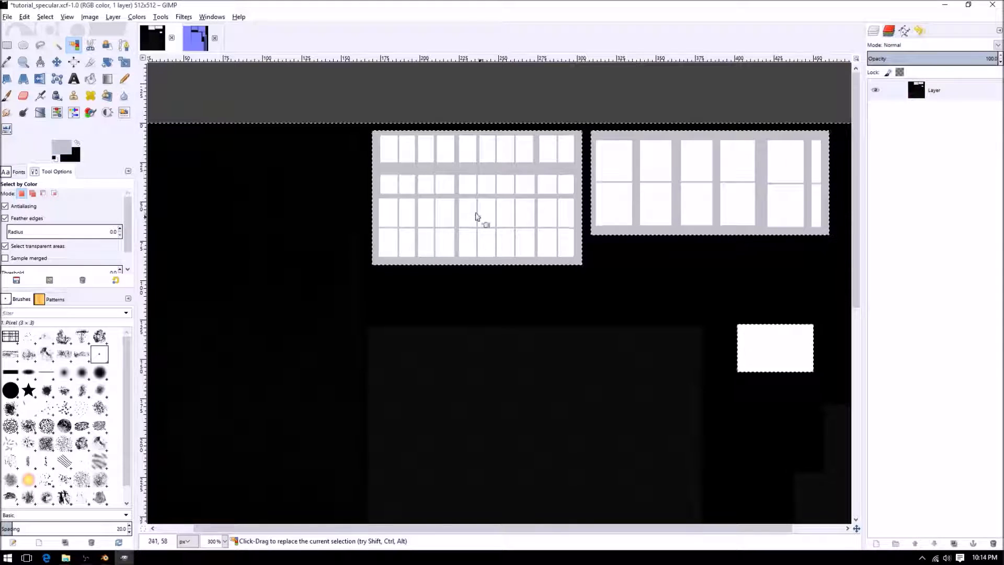
{"action": "key", "text": "ctrl+comma"}
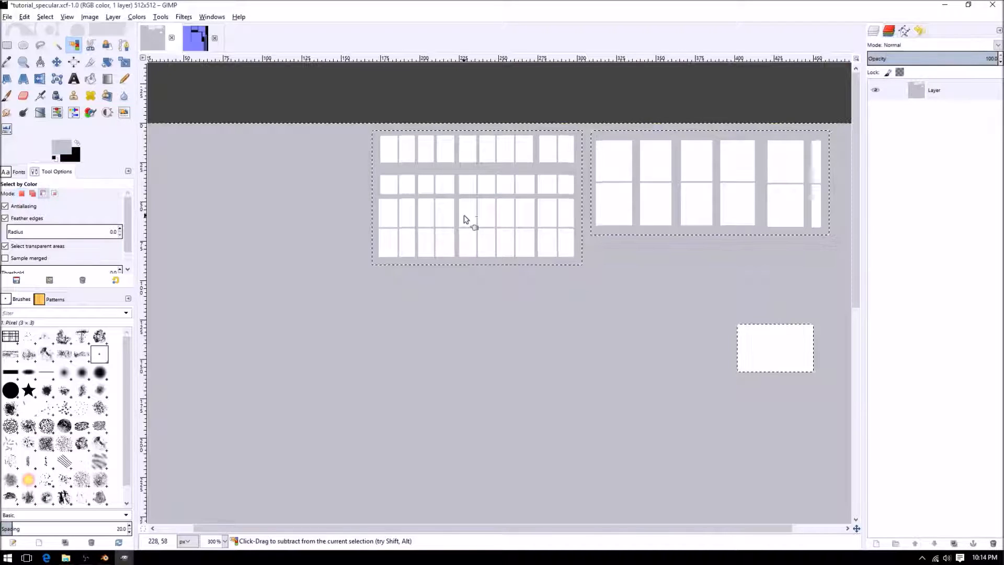
Clear the selection and check the RGB values of the grey foreground colour without changing them.
{"action": "key", "text": "1"}
{"action": "scroll", "coordinate": [490, 210], "scroll_direction": "up", "scroll_amount": 3, "text": "ctrl"}
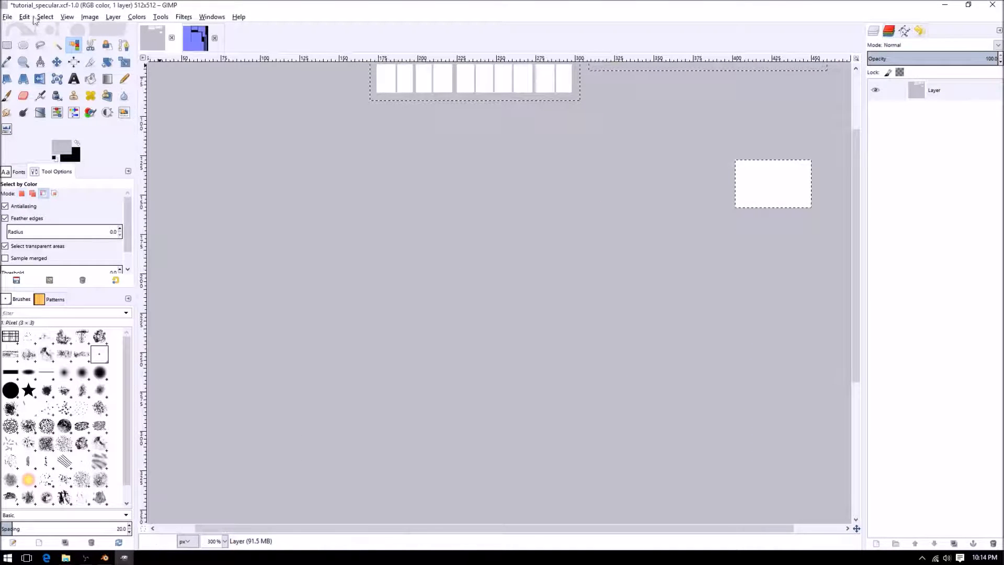
{"action": "left_click", "coordinate": [6, 47]}
{"action": "key", "text": "1"}
{"action": "key", "text": "ctrl+a"}
{"action": "scroll", "coordinate": [553, 164], "scroll_direction": "up", "scroll_amount": 2, "text": "ctrl"}
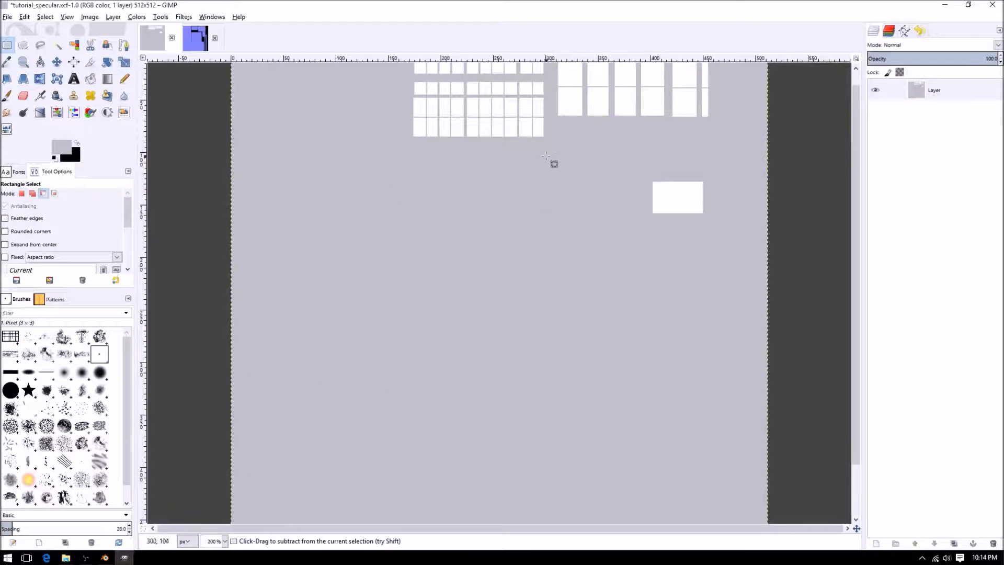
{"action": "scroll", "coordinate": [468, 240], "scroll_direction": "up", "scroll_amount": 2, "text": "ctrl"}
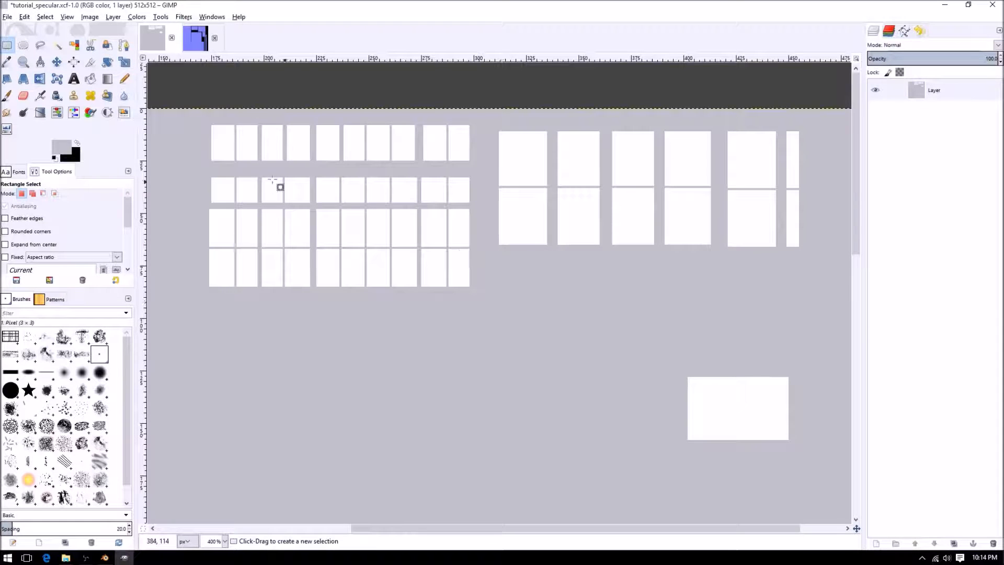
{"action": "left_click", "coordinate": [66, 146]}
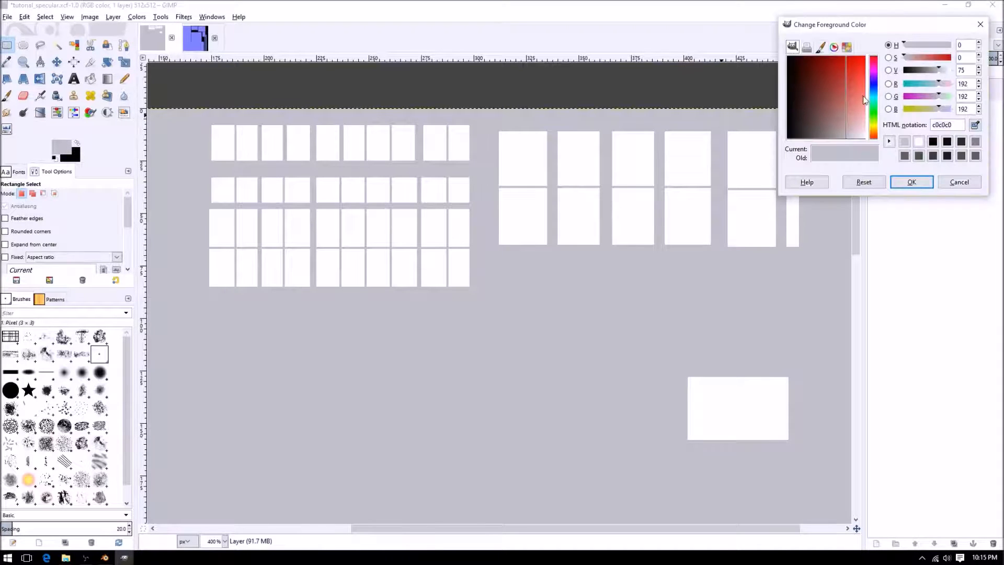
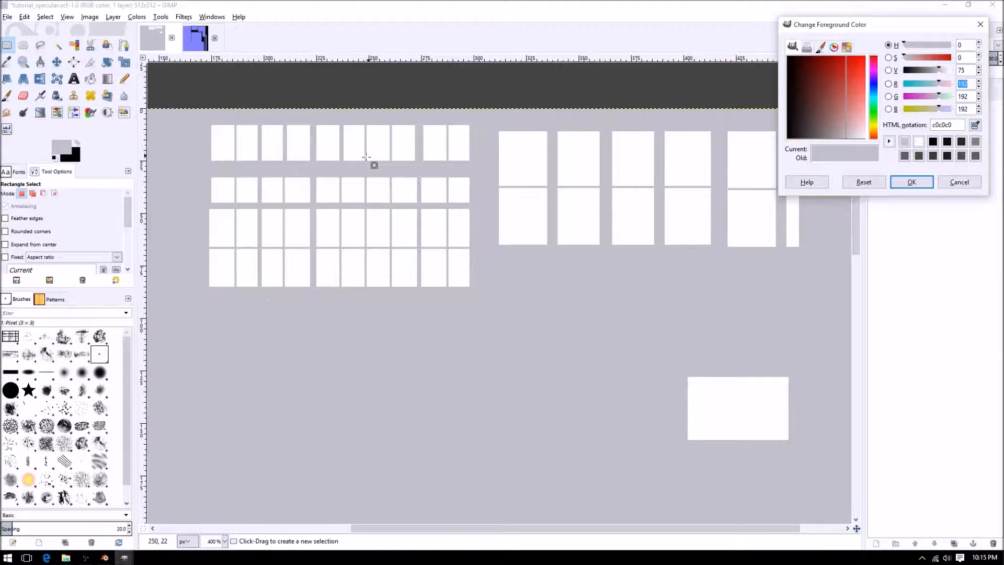
{"action": "left_click", "coordinate": [959, 182]}
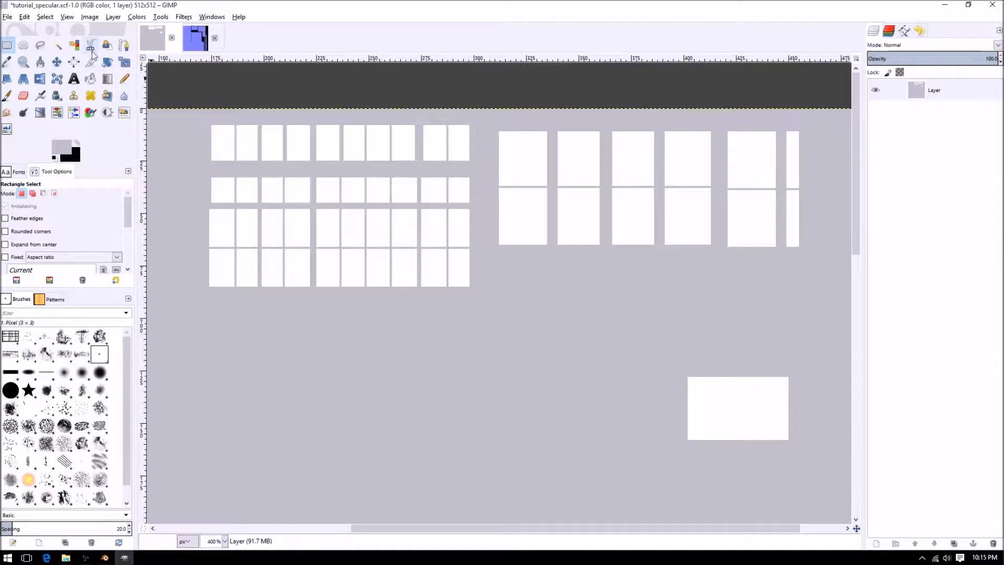
Select every pane in the four leftmost columns of the multi-pane window with Fuzzy Select, adding them one by one.
{"action": "left_click", "coordinate": [57, 46]}
{"action": "left_click", "coordinate": [220, 146], "text": "shift"}
{"action": "left_click", "coordinate": [242, 146], "text": "shift"}
{"action": "left_click", "coordinate": [268, 147], "text": "shift"}
{"action": "left_click", "coordinate": [294, 147], "text": "shift"}
{"action": "left_click", "coordinate": [304, 183], "text": "shift"}
{"action": "left_click", "coordinate": [277, 274], "text": "shift"}
{"action": "left_click", "coordinate": [268, 230], "text": "shift"}
{"action": "left_click", "coordinate": [272, 190], "text": "shift"}
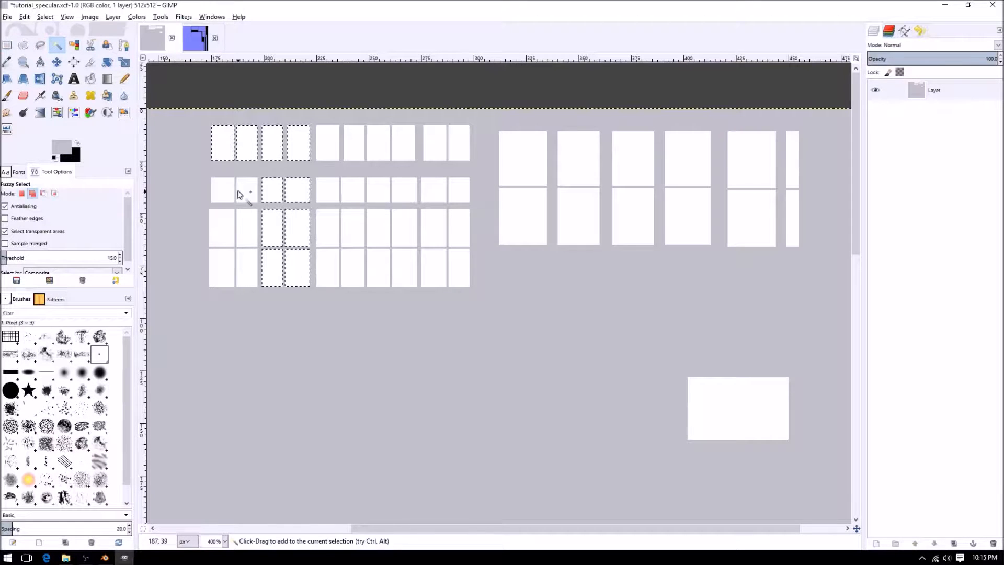
{"action": "left_click", "coordinate": [225, 228], "text": "shift"}
{"action": "left_click", "coordinate": [247, 227], "text": "shift"}
{"action": "left_click", "coordinate": [244, 267], "text": "shift"}
{"action": "left_click", "coordinate": [219, 263], "text": "shift"}
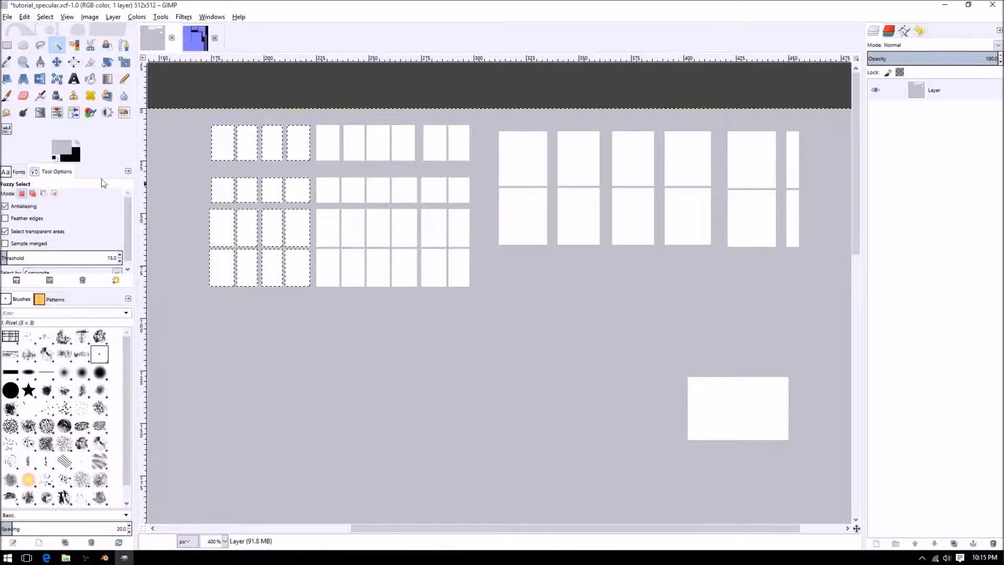
Set the foreground colour to RGB 215, 215, 215 and fill the selected panes in the four leftmost columns with it.
{"action": "left_click", "coordinate": [64, 149]}
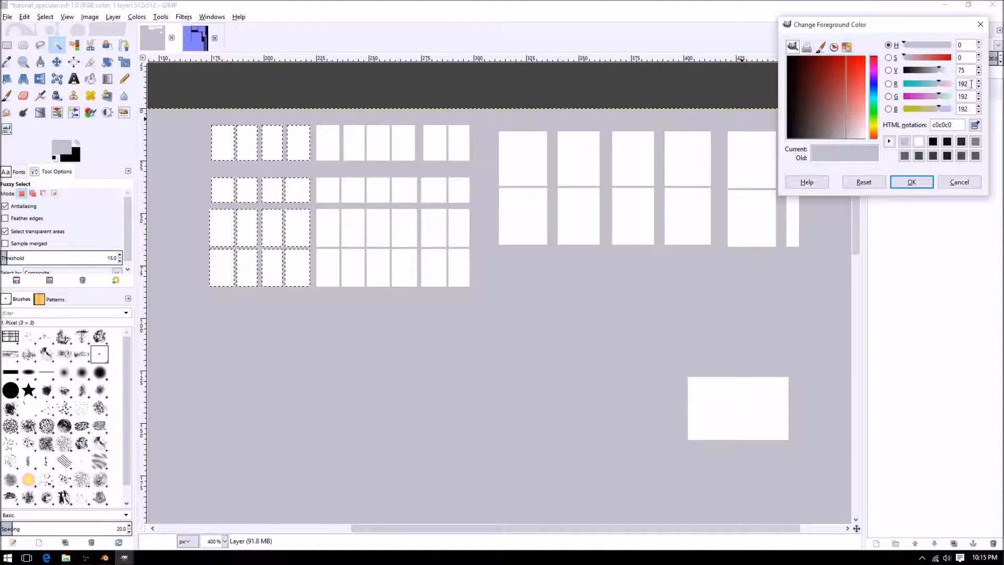
{"action": "left_click_drag", "start_coordinate": [971, 83], "coordinate": [868, 67]}
{"action": "type", "text": "215"}
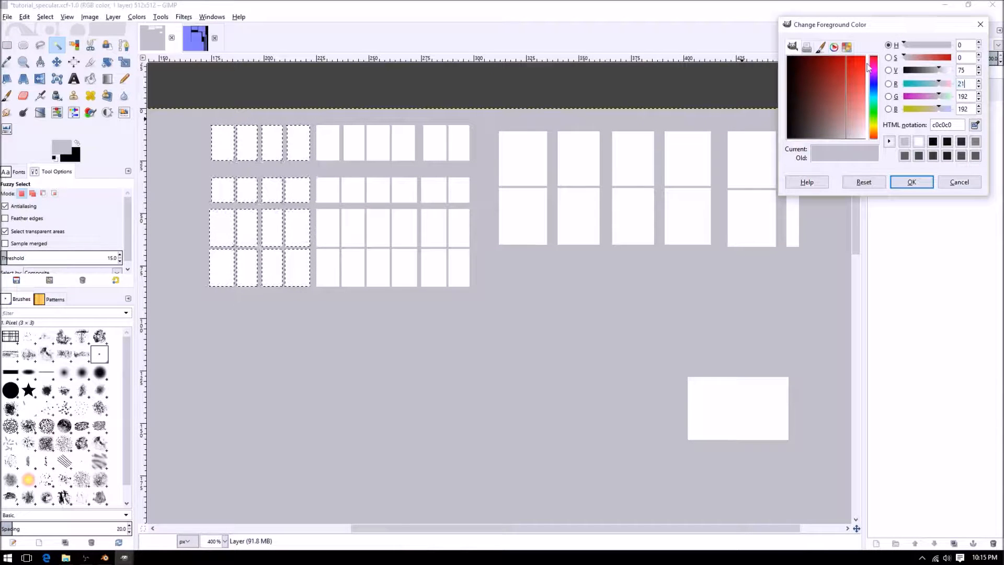
{"action": "key", "text": "Tab"}
{"action": "key", "text": "Tab"}
{"action": "type", "text": "215"}
{"action": "key", "text": "Tab"}
{"action": "key", "text": "Tab"}
{"action": "type", "text": "215"}
{"action": "key", "text": "Tab"}
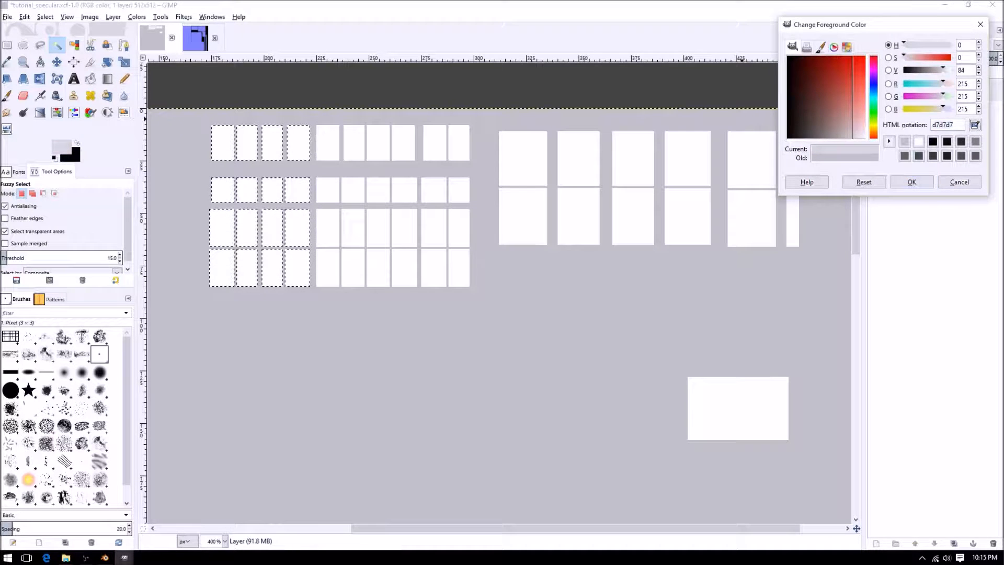
{"action": "left_click", "coordinate": [912, 182]}
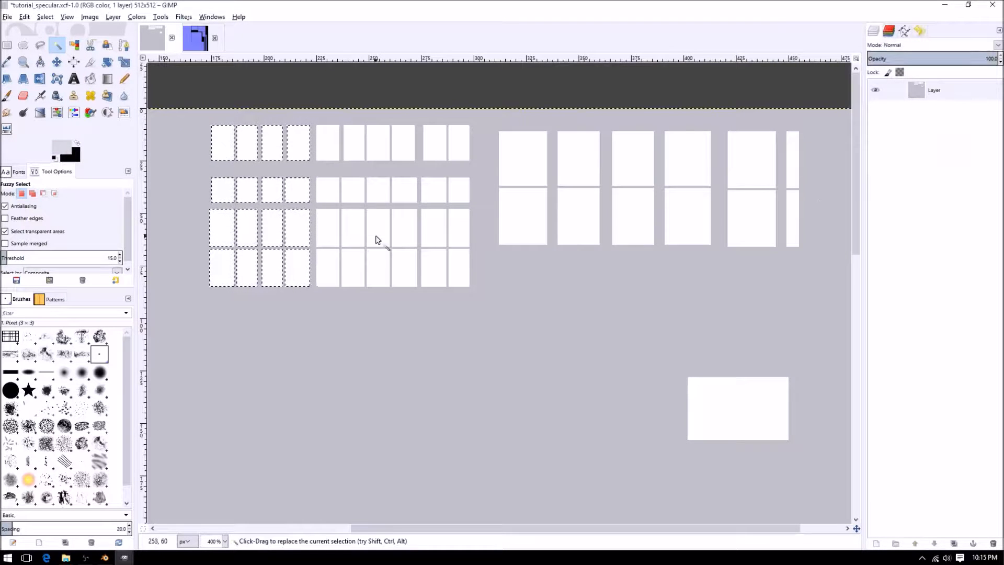
Select all panes in the middle four columns of the multi-pane window with Fuzzy Select, adding them one by one.
{"action": "left_click", "coordinate": [327, 151]}
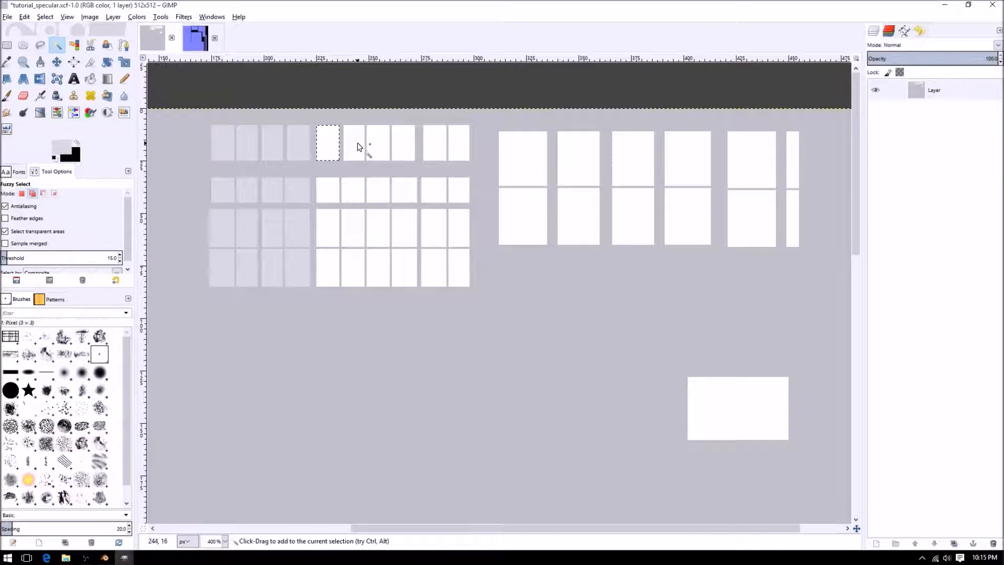
{"action": "left_click", "coordinate": [407, 189]}
{"action": "left_click", "coordinate": [331, 190]}
{"action": "left_click", "coordinate": [335, 222]}
{"action": "left_click", "coordinate": [352, 228]}
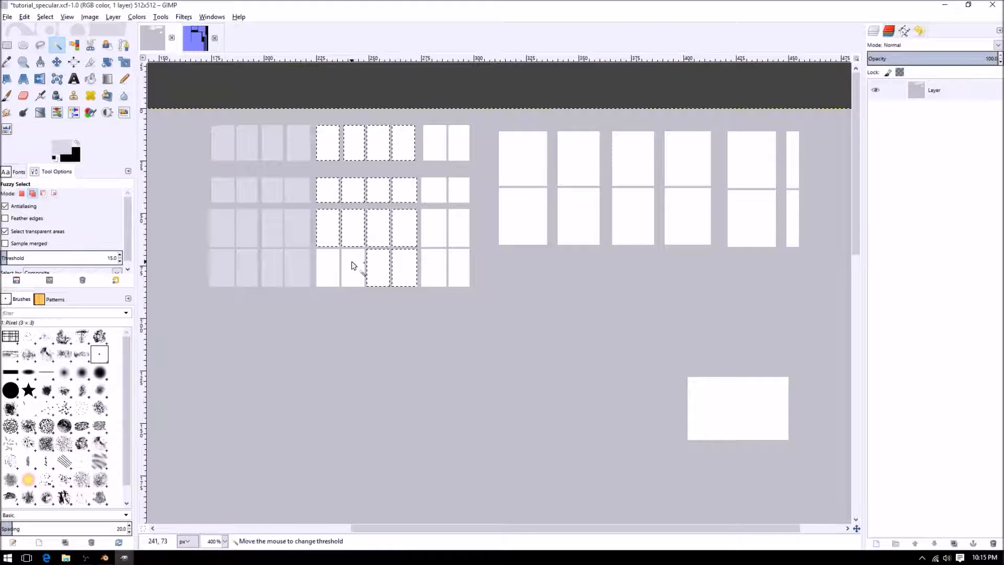
Set the foreground colour to RGB 225, 225, 225 and fill the selected middle panes with it.
{"action": "left_click", "coordinate": [61, 146]}
{"action": "left_click_drag", "start_coordinate": [969, 84], "coordinate": [928, 84]}
{"action": "type", "text": "225"}
{"action": "key", "text": "Tab"}
{"action": "type", "text": "225"}
{"action": "key", "text": "Tab"}
{"action": "type", "text": "225"}
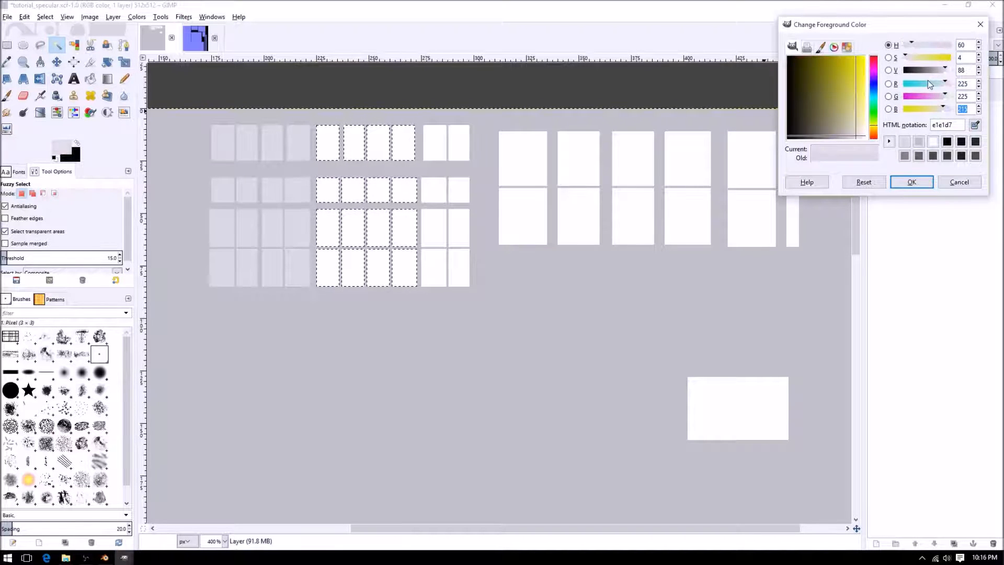
{"action": "key", "text": "Tab"}
{"action": "left_click", "coordinate": [911, 181]}
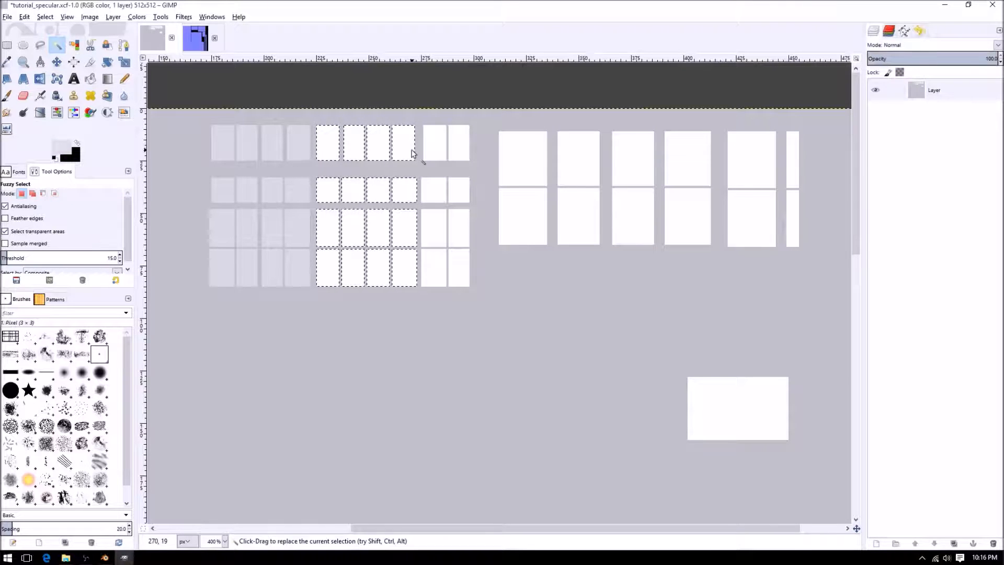
Select all panes in the two rightmost columns of the multi-pane window with Fuzzy Select.
{"action": "left_click", "coordinate": [437, 149]}
{"action": "left_click", "coordinate": [456, 149], "text": "shift"}
{"action": "left_click", "coordinate": [461, 195], "text": "shift"}
{"action": "left_click", "coordinate": [437, 193], "text": "shift"}
{"action": "left_click", "coordinate": [434, 265], "text": "shift"}
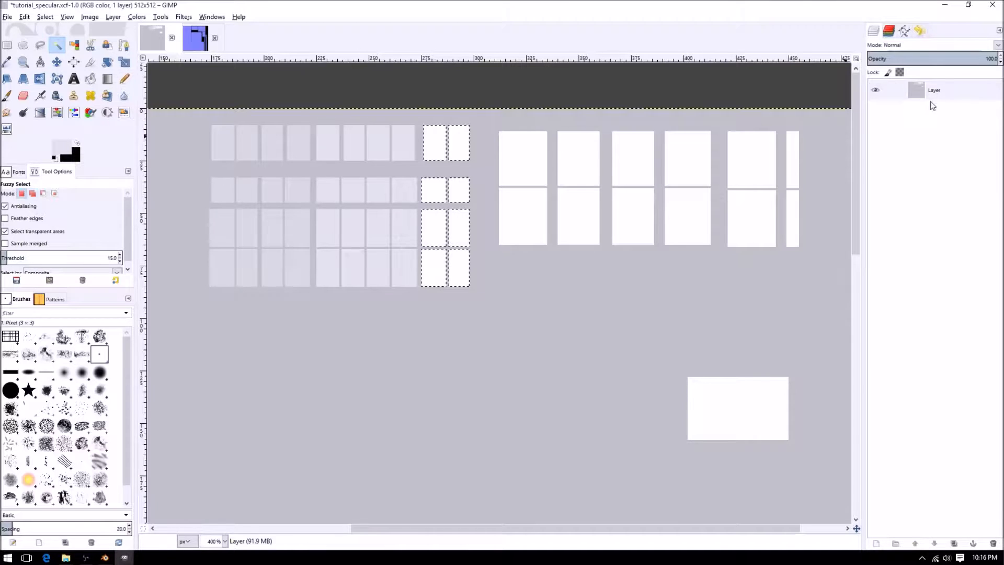
Set the foreground colour to RGB 210, 210, 210 and fill the selected panes in the two rightmost columns with it.
{"action": "left_click", "coordinate": [63, 148]}
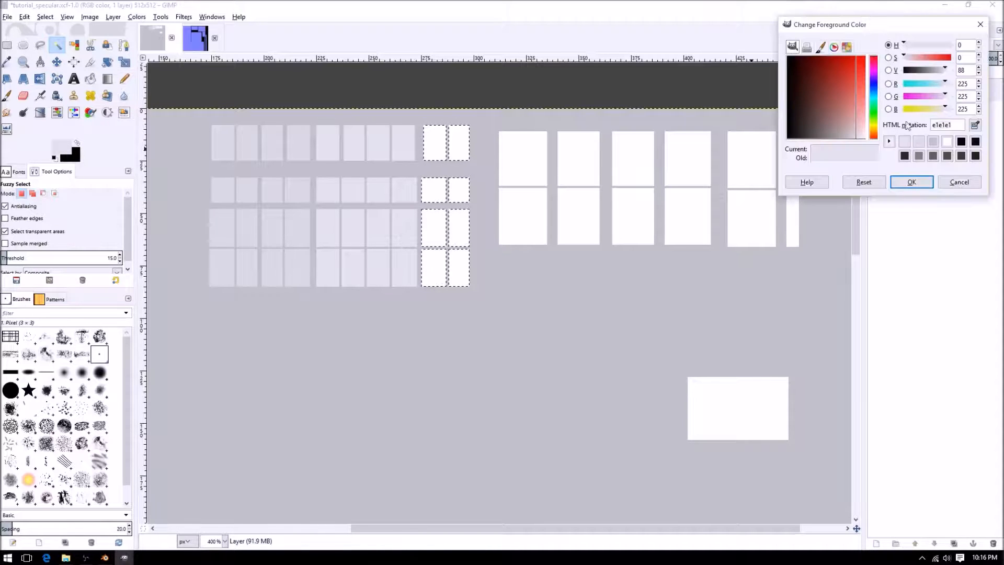
{"action": "double_click", "coordinate": [971, 84]}
{"action": "type", "text": "1"}
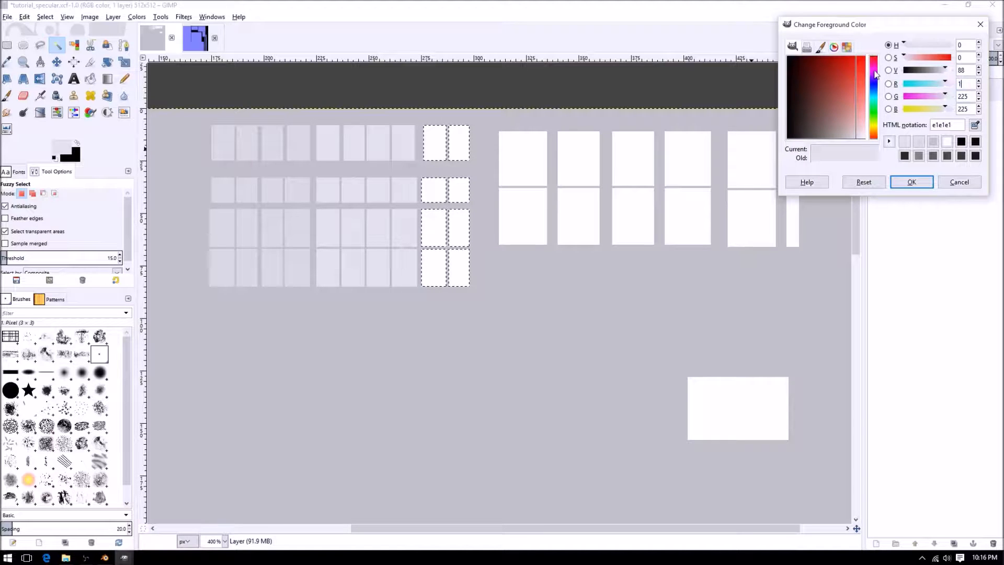
{"action": "type", "text": "210"}
{"action": "key", "text": "Tab"}
{"action": "type", "text": "210"}
{"action": "key", "text": "Tab"}
{"action": "type", "text": "210"}
{"action": "key", "text": "Tab"}
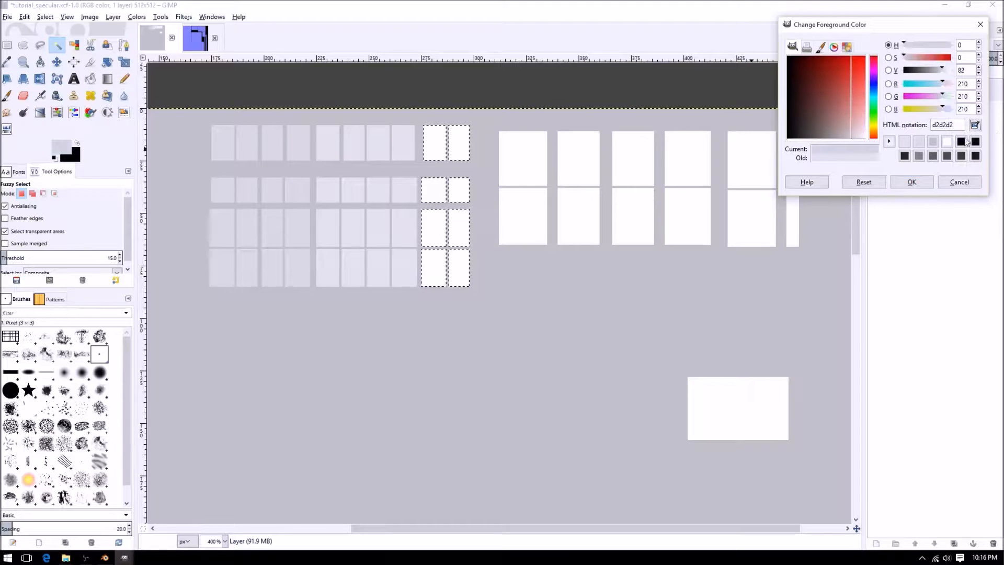
{"action": "left_click", "coordinate": [911, 182]}
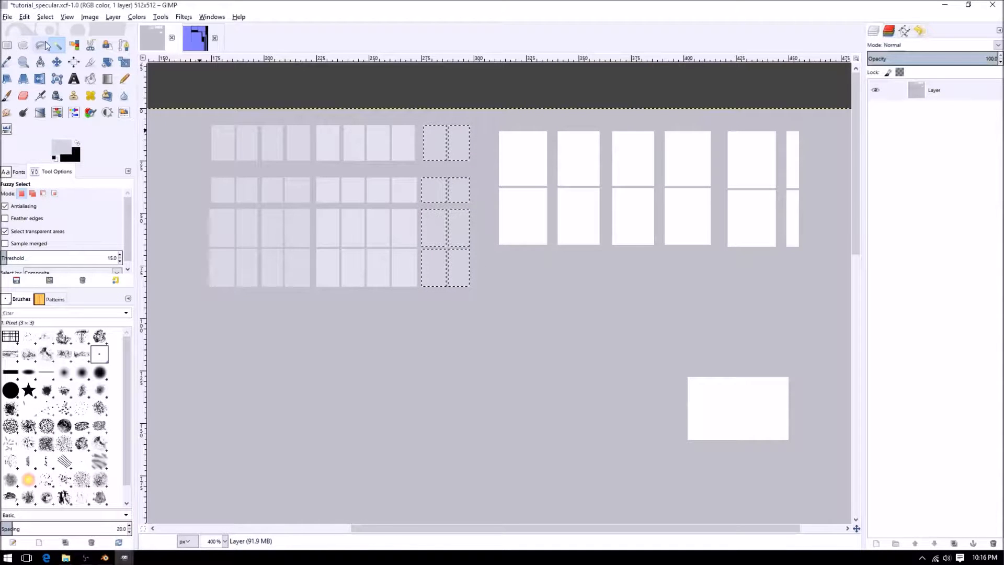
Select the panes in the two leftmost columns of the second window and compare them with the windows in tutorial_normals.
{"action": "left_click", "coordinate": [519, 213]}
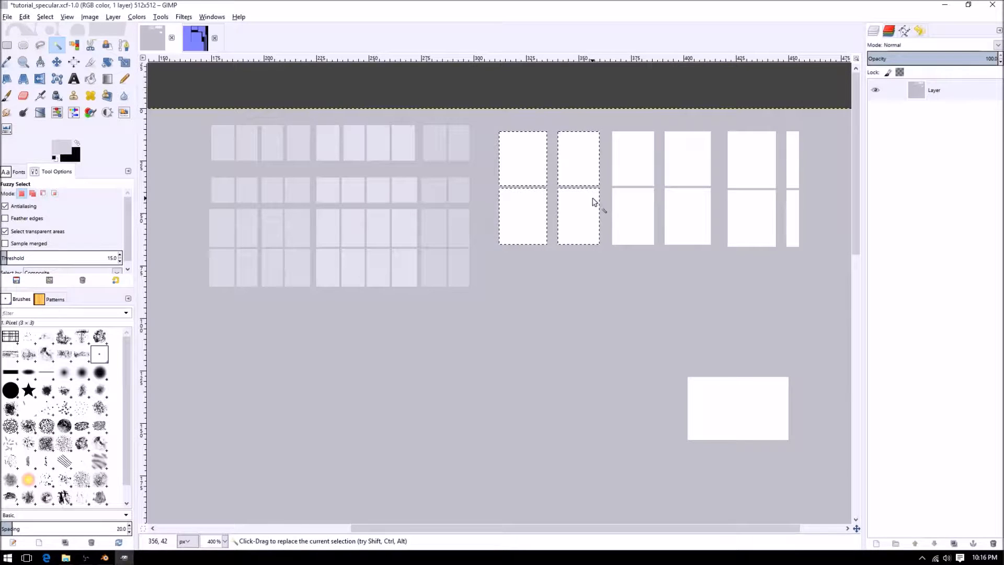
{"action": "left_click", "coordinate": [198, 36]}
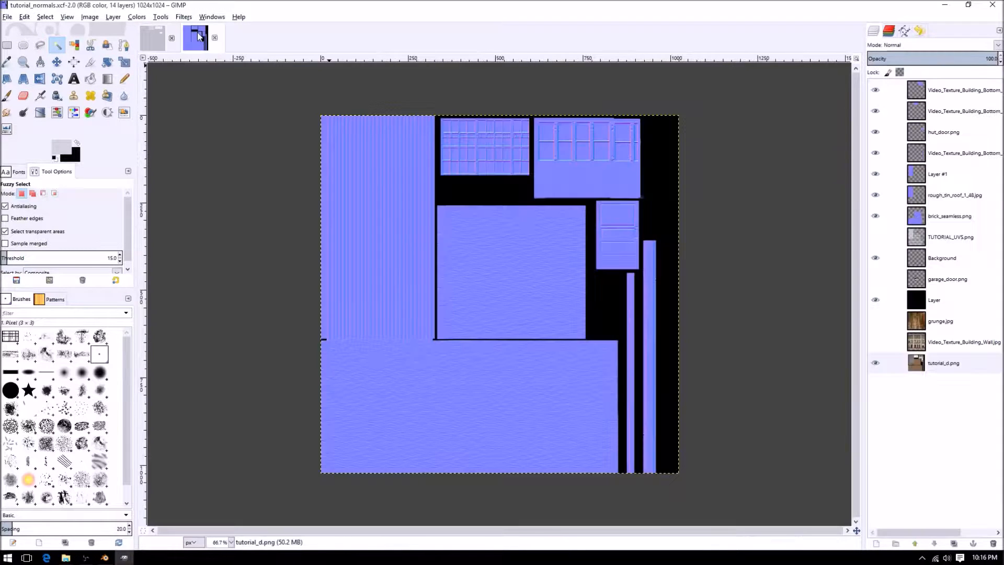
{"action": "left_click", "coordinate": [165, 29]}
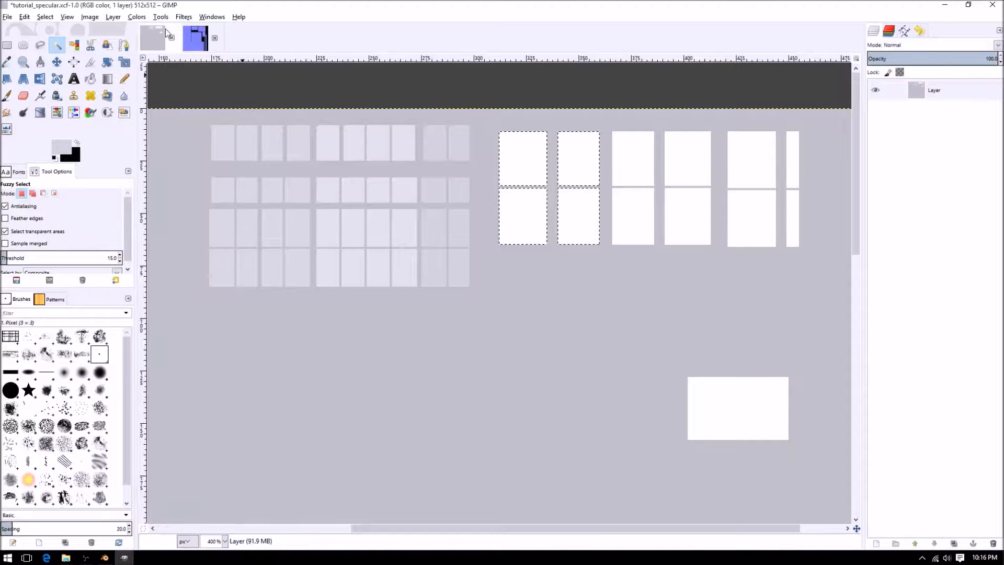
{"action": "left_click", "coordinate": [197, 36]}
{"action": "left_click", "coordinate": [162, 37]}
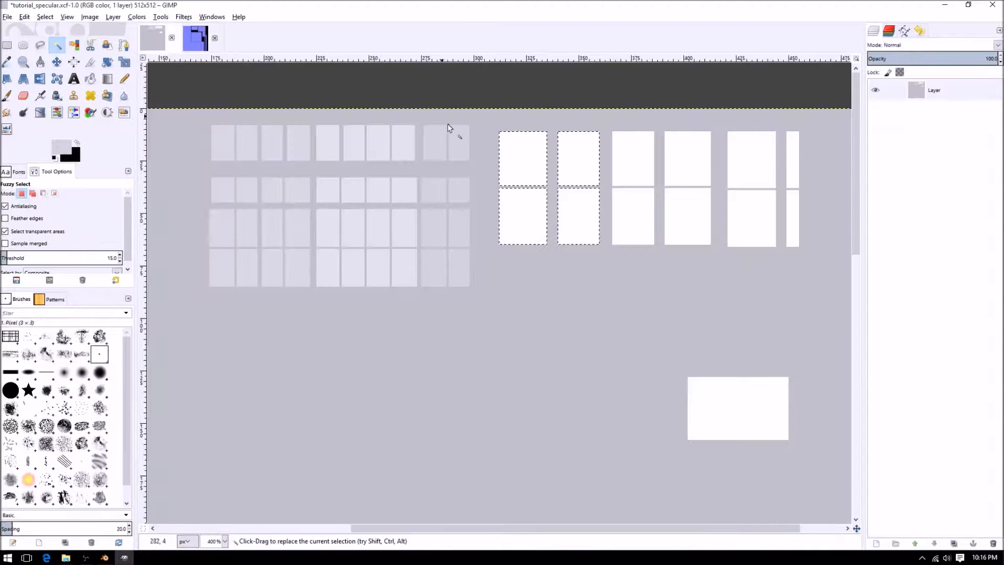
Select every pane of the second window with Fuzzy Select, including the two narrow panes at its edge.
{"action": "left_click_drag", "start_coordinate": [630, 207], "coordinate": [525, 208]}
{"action": "left_click", "coordinate": [525, 208]}
{"action": "left_click", "coordinate": [575, 211], "text": "shift"}
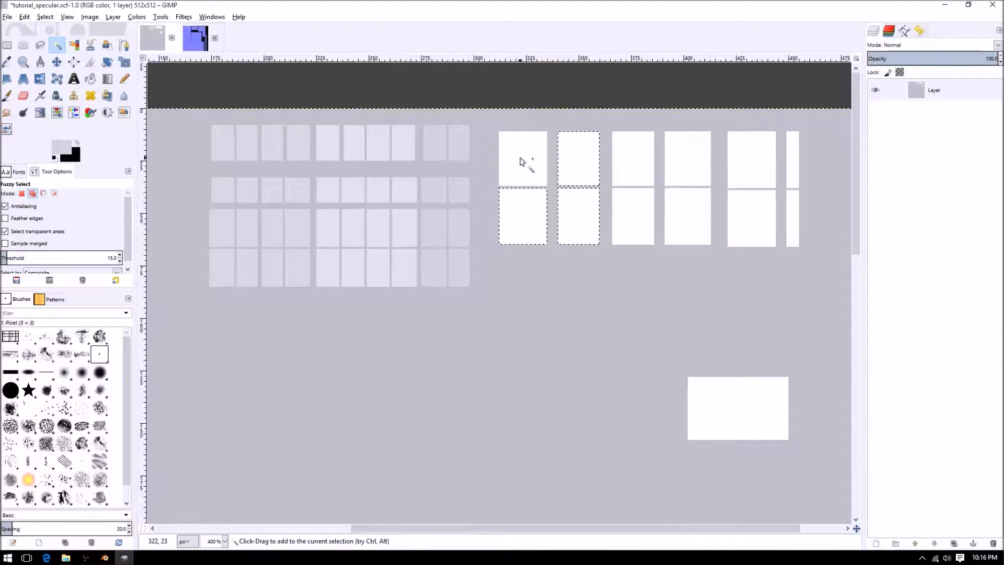
{"action": "left_click", "coordinate": [627, 154], "text": "shift"}
{"action": "left_click", "coordinate": [633, 217], "text": "shift"}
{"action": "left_click", "coordinate": [680, 212], "text": "shift"}
{"action": "left_click", "coordinate": [690, 157], "text": "shift"}
{"action": "left_click", "coordinate": [748, 161], "text": "shift"}
{"action": "left_click", "coordinate": [792, 215], "text": "shift"}
{"action": "left_click", "coordinate": [793, 173], "text": "shift"}
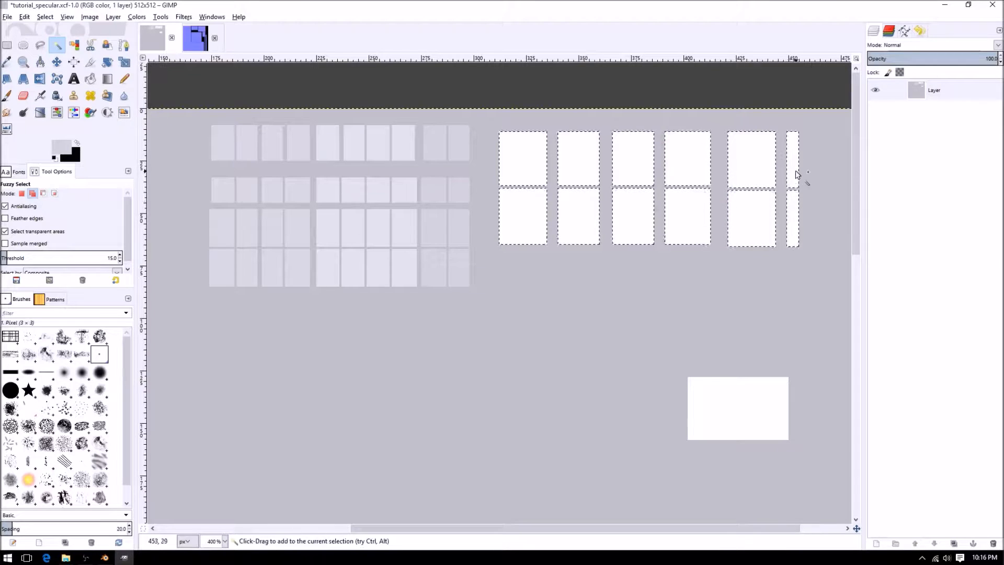
Set the foreground colour to RGB 250, 250, 250 and fill the selected panes of the second window with it.
{"action": "left_click", "coordinate": [61, 147]}
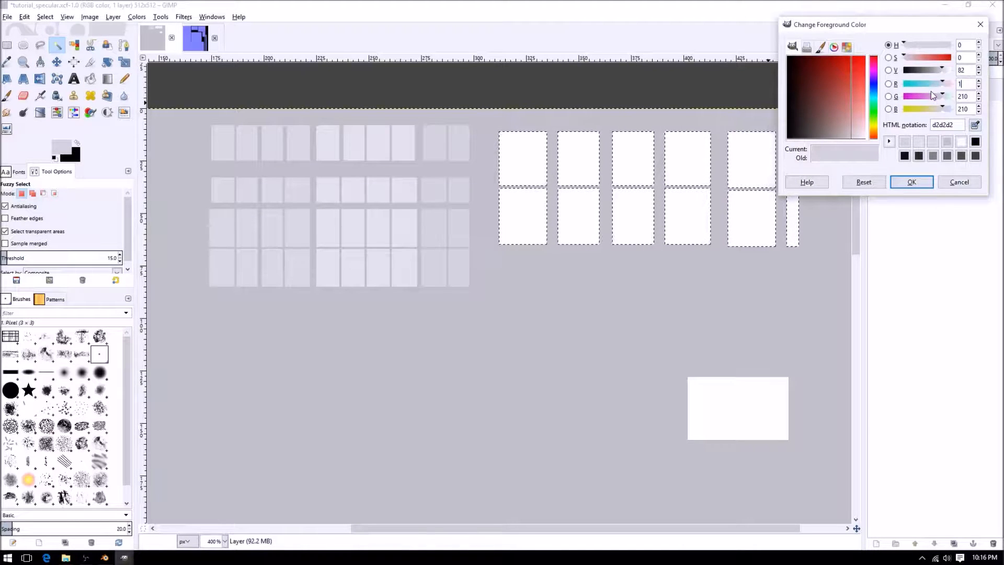
{"action": "key", "text": "Tab"}
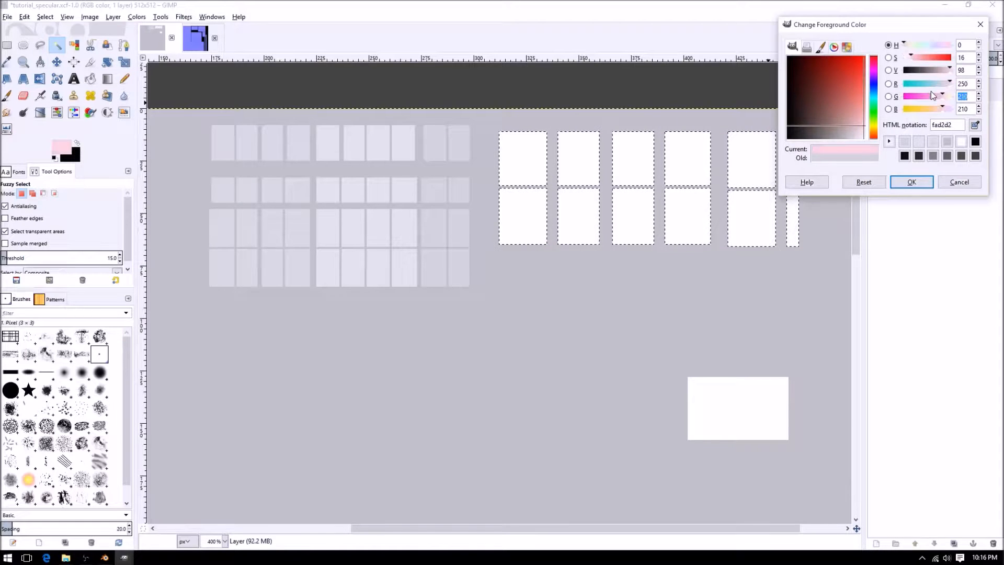
{"action": "type", "text": "250"}
{"action": "key", "text": "Tab"}
{"action": "type", "text": "250"}
{"action": "key", "text": "Tab"}
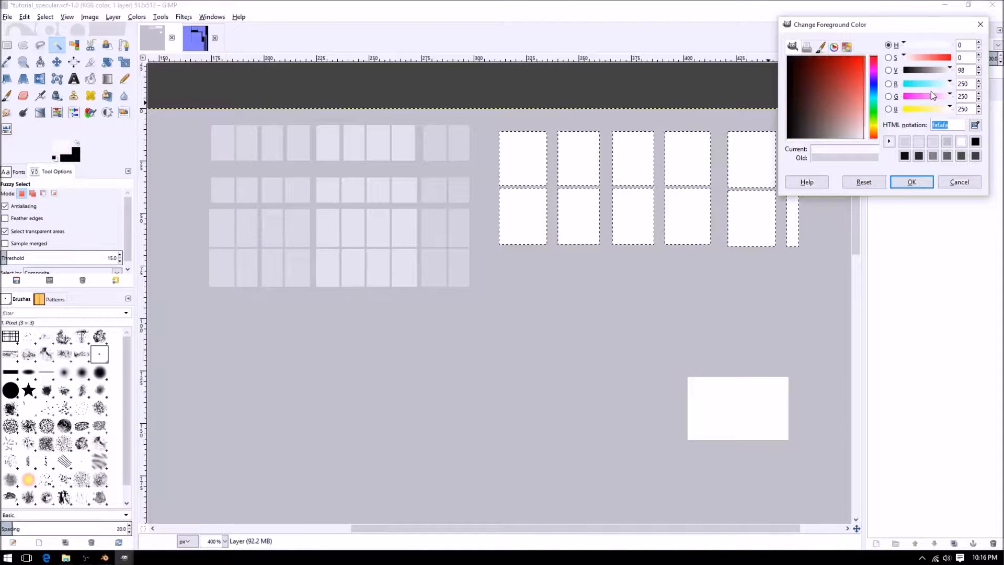
{"action": "left_click", "coordinate": [911, 182]}
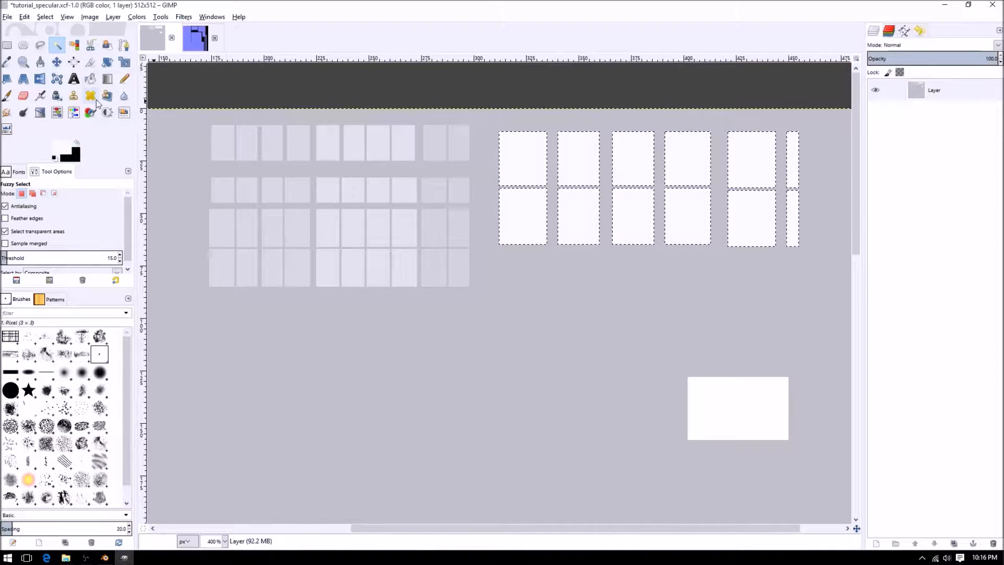
Sample the second window's panes and the grey background with the colour picker to compare their RGB values.
{"action": "left_click", "coordinate": [63, 148]}
{"action": "left_click", "coordinate": [977, 125]}
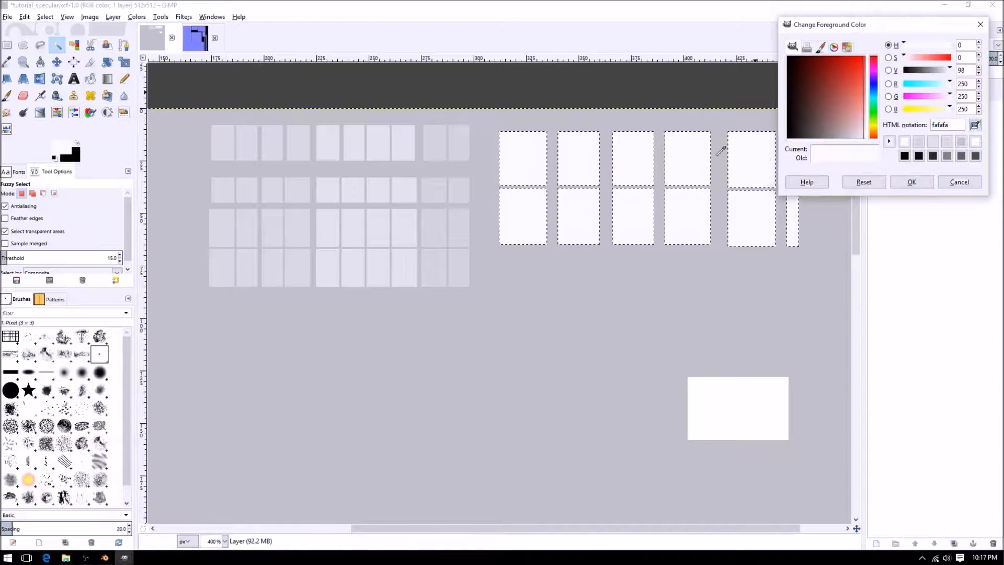
{"action": "left_click", "coordinate": [687, 155]}
{"action": "left_click", "coordinate": [975, 125]}
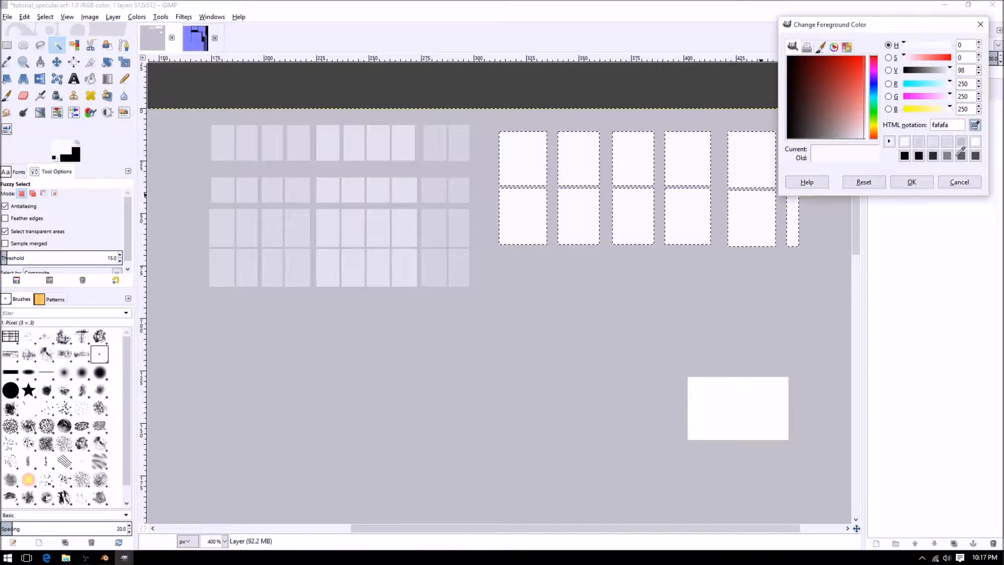
{"action": "left_click", "coordinate": [751, 303]}
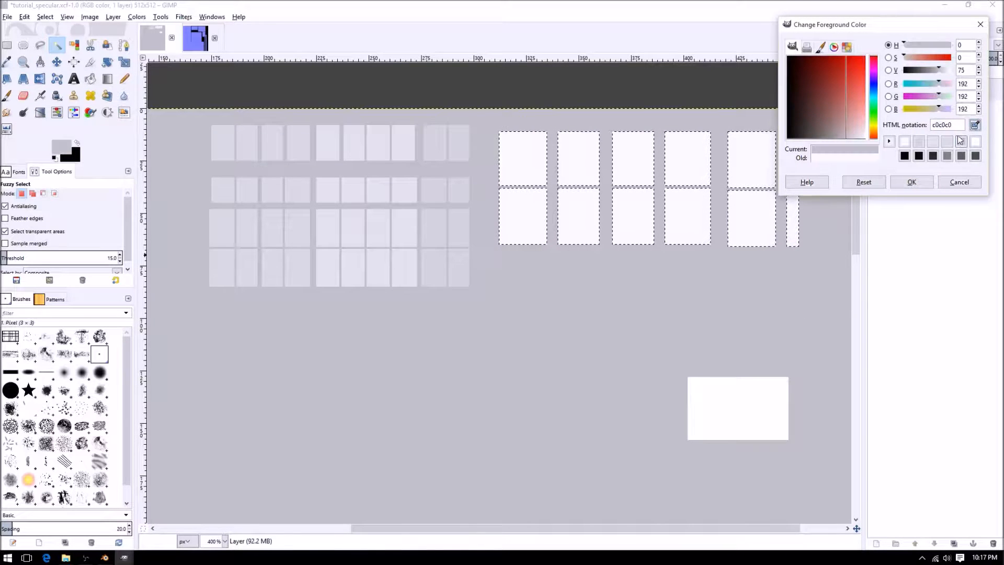
{"action": "left_click", "coordinate": [758, 173]}
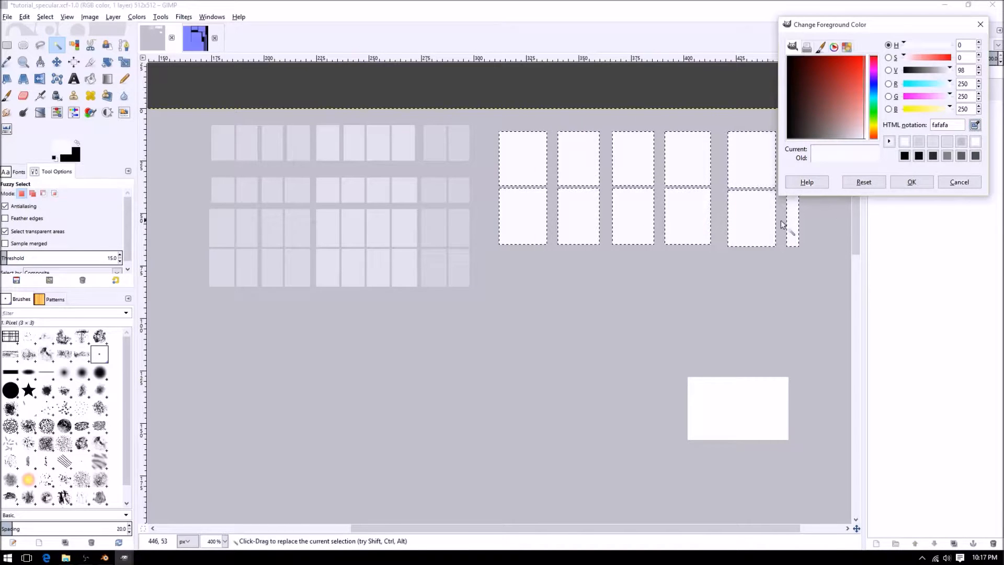
Set the foreground colour to RGB 235, 235, 235 and refill the selected panes of the second window with it.
{"action": "middle_click_drag", "start_coordinate": [800, 329], "coordinate": [636, 217]}
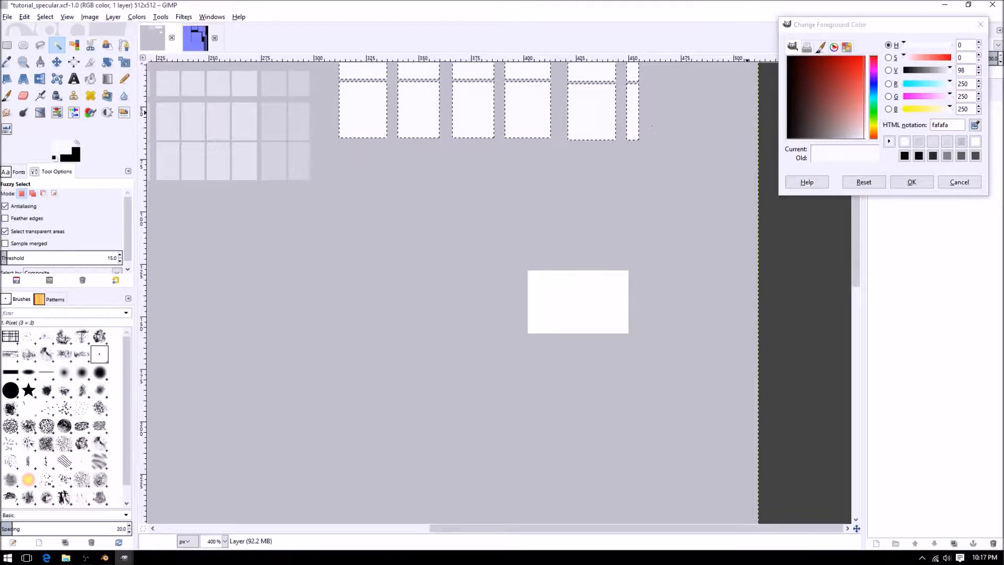
{"action": "left_click_drag", "start_coordinate": [969, 84], "coordinate": [881, 79]}
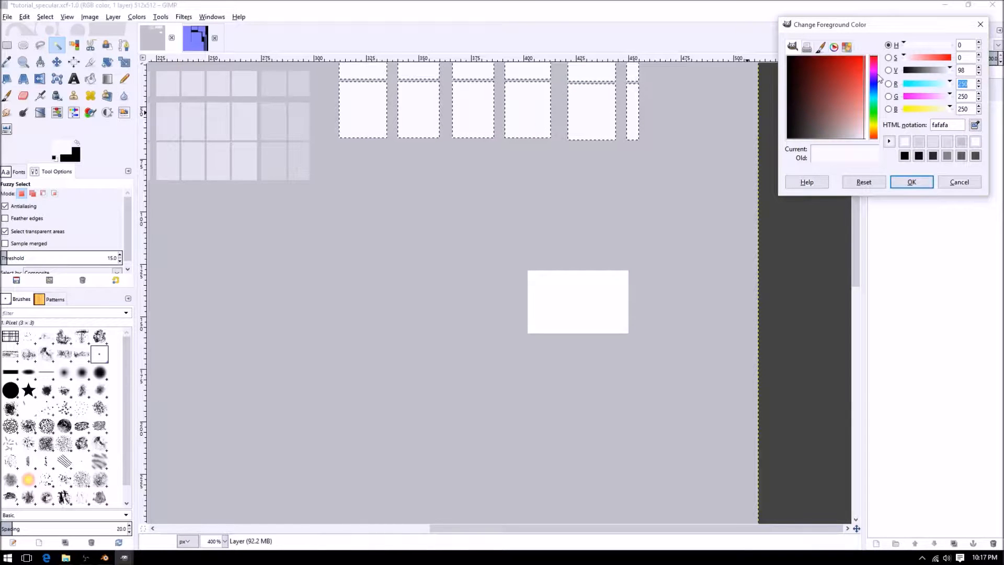
{"action": "type", "text": "2"}
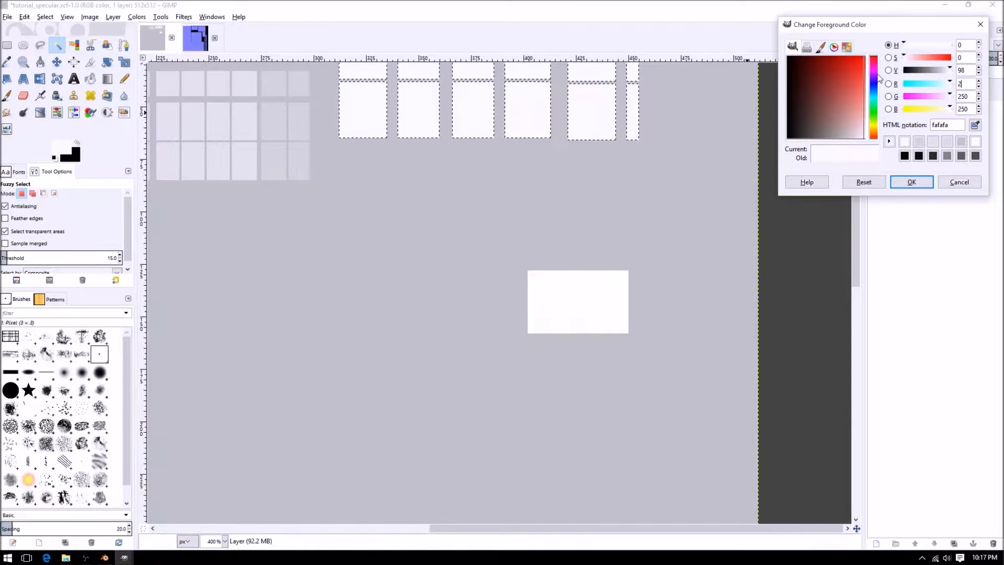
{"action": "type", "text": "35"}
{"action": "key", "text": "Tab"}
{"action": "key", "text": "Tab"}
{"action": "type", "text": "235"}
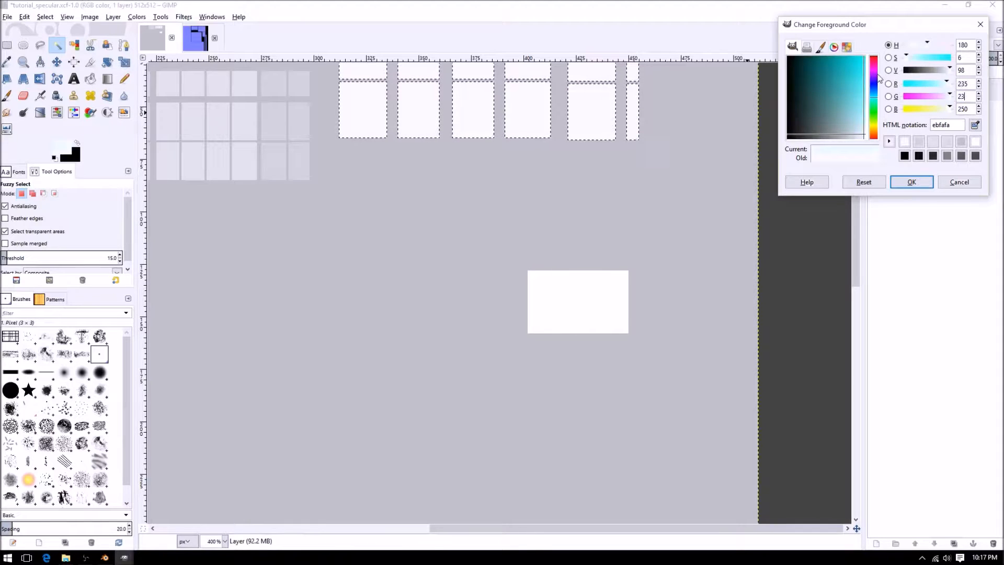
{"action": "key", "text": "Tab"}
{"action": "key", "text": "Tab"}
{"action": "type", "text": "235"}
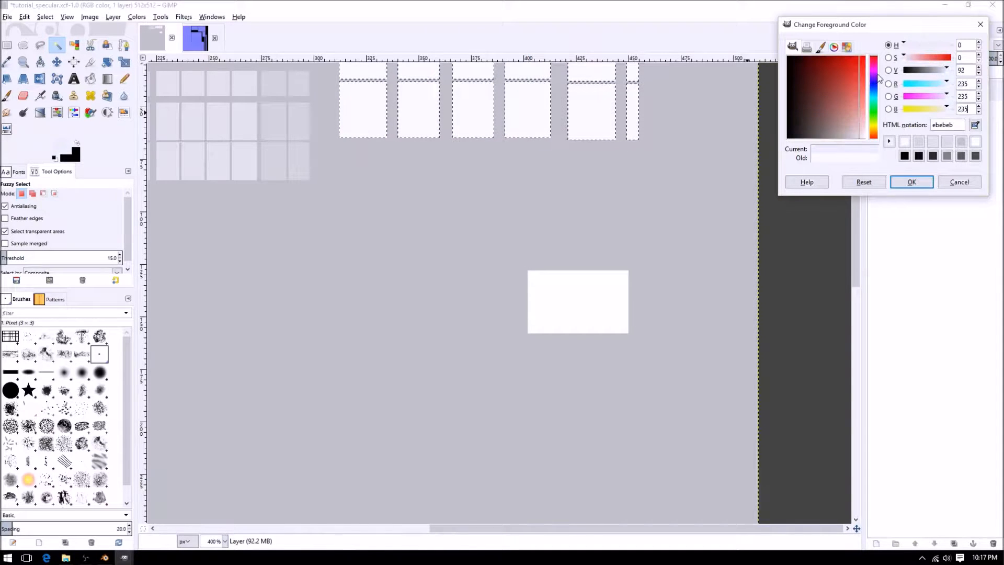
{"action": "left_click", "coordinate": [922, 180]}
{"action": "middle_click_drag", "start_coordinate": [551, 174], "coordinate": [549, 247]}
{"action": "key", "text": "ctrl+comma"}
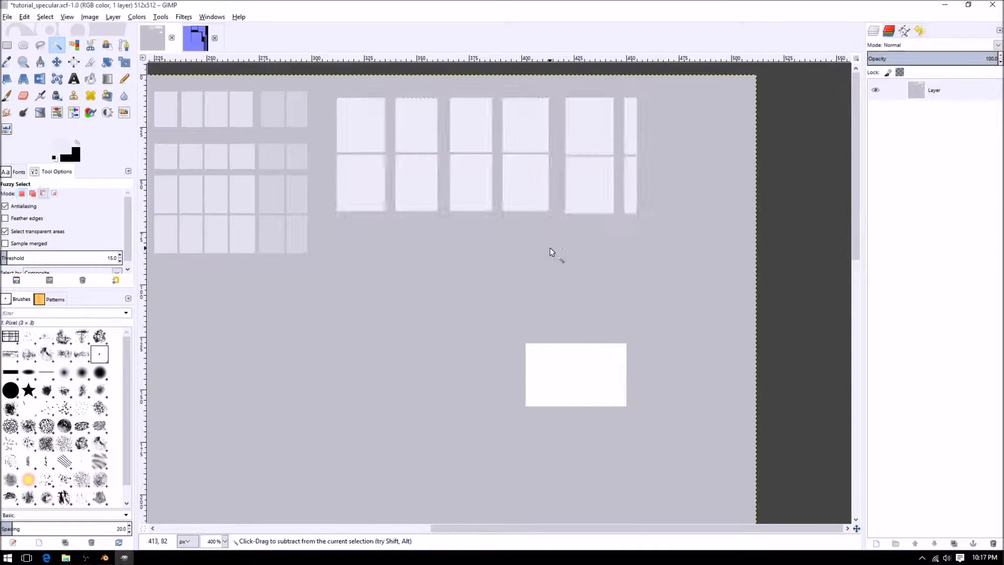
Select the white rectangle with Fuzzy Select, set the foreground colour to RGB 250, 250, 250 and fill the selection with it.
{"action": "middle_click_drag", "start_coordinate": [524, 340], "coordinate": [466, 181]}
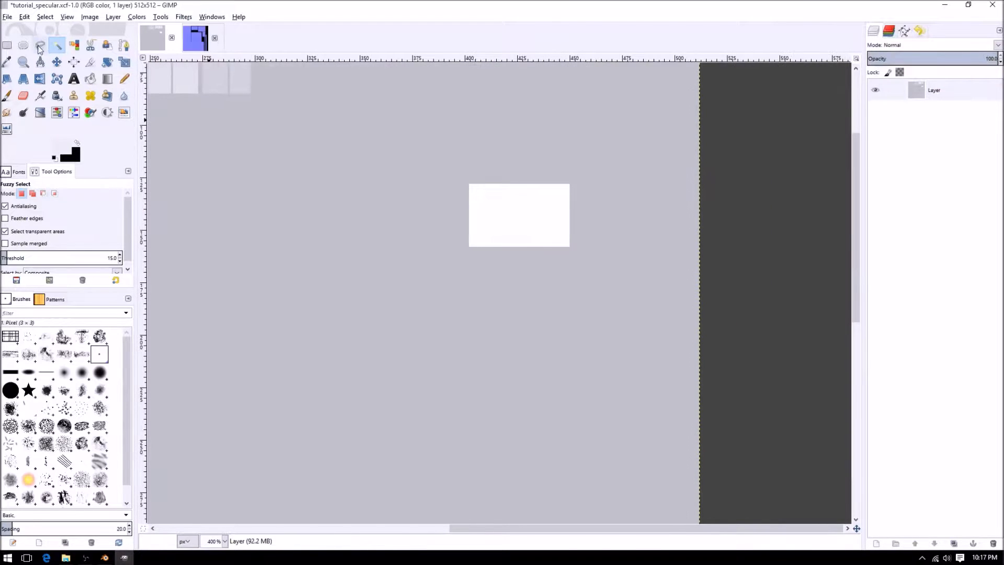
{"action": "left_click", "coordinate": [498, 217]}
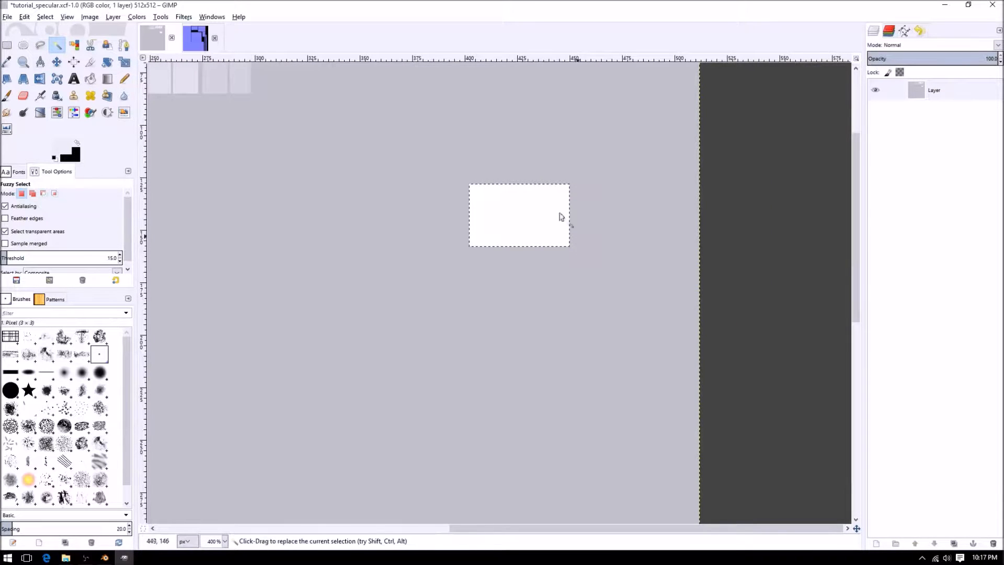
{"action": "left_click", "coordinate": [58, 149]}
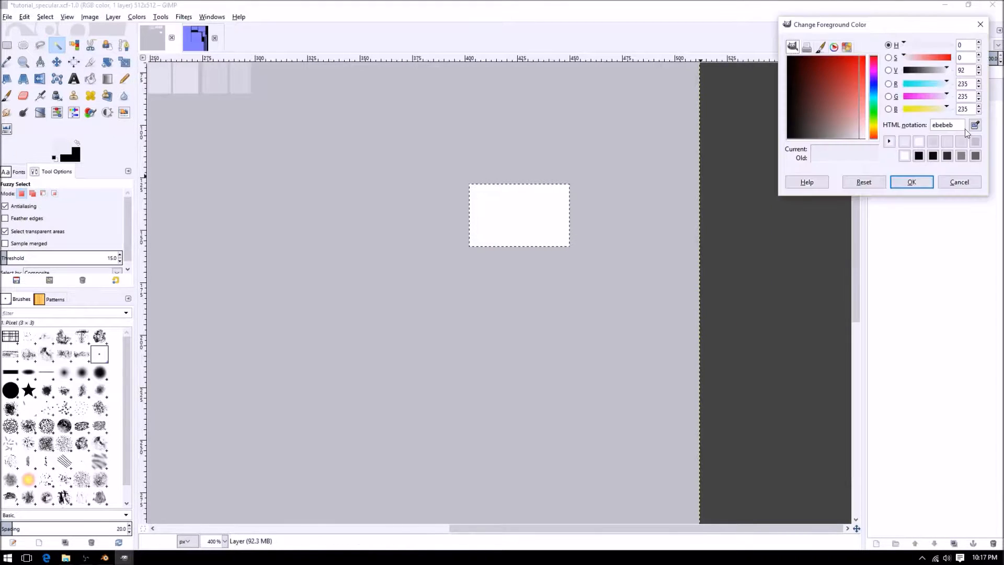
{"action": "double_click", "coordinate": [968, 84]}
{"action": "type", "text": "255"}
{"action": "key", "text": "Tab"}
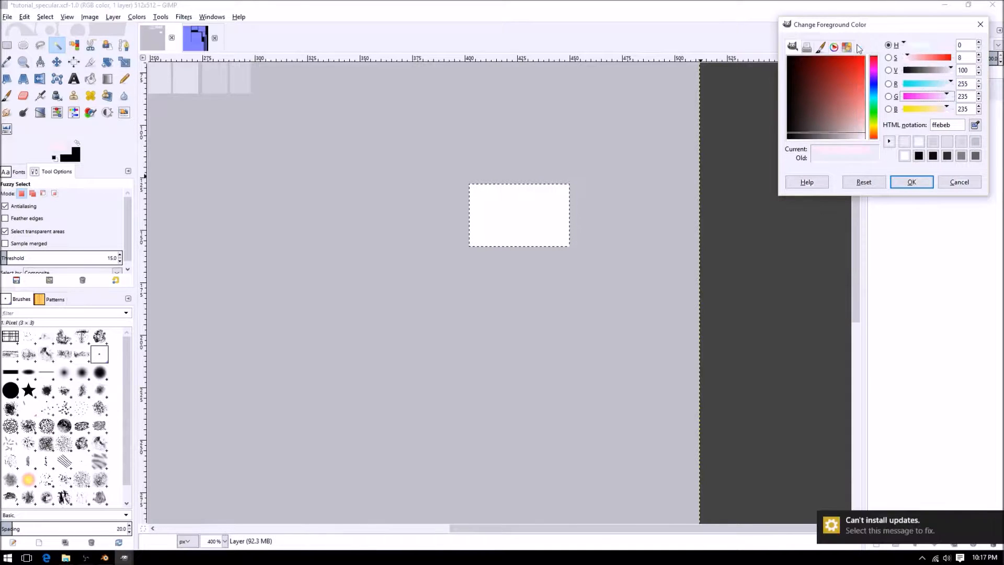
{"action": "type", "text": "250"}
{"action": "key", "text": "Tab"}
{"action": "type", "text": "250"}
{"action": "key", "text": "Tab"}
{"action": "type", "text": "250"}
{"action": "key", "text": "Tab"}
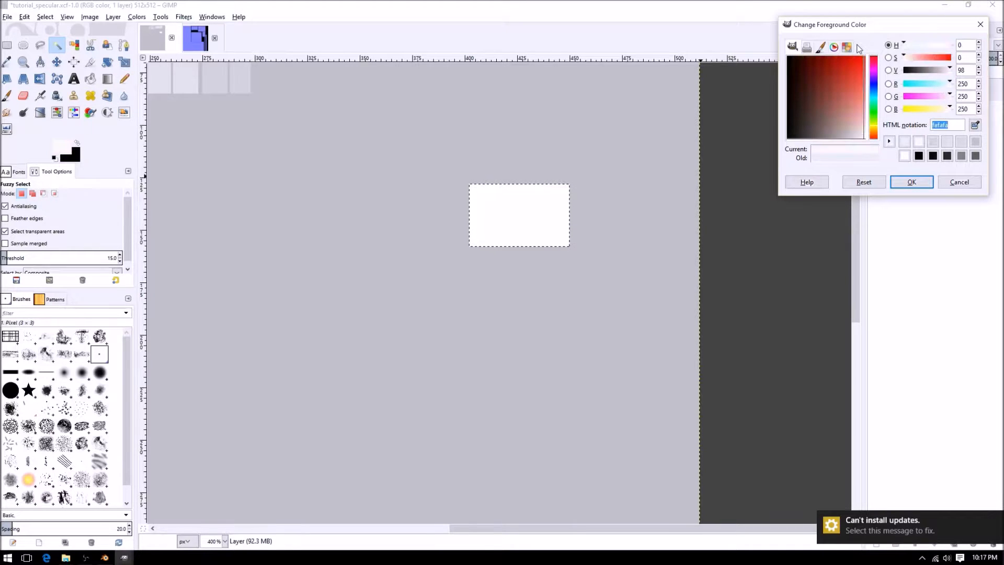
{"action": "left_click", "coordinate": [911, 182]}
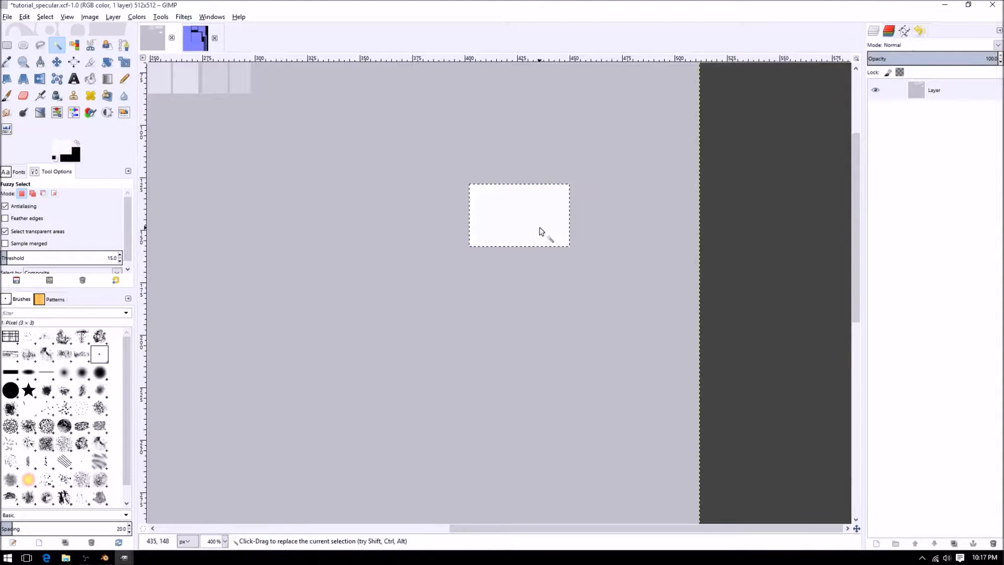
Export the texture to the Desktop as tutorial_e.png with the default PNG options.
{"action": "scroll", "coordinate": [538, 226], "scroll_direction": "down", "scroll_amount": 4, "text": "ctrl"}
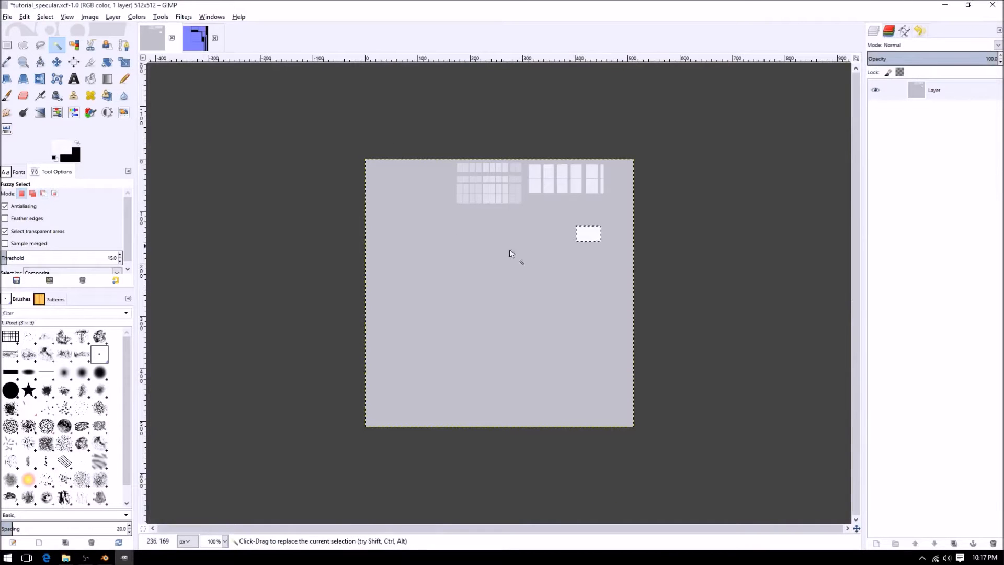
{"action": "key", "text": "ctrl+shift+e"}
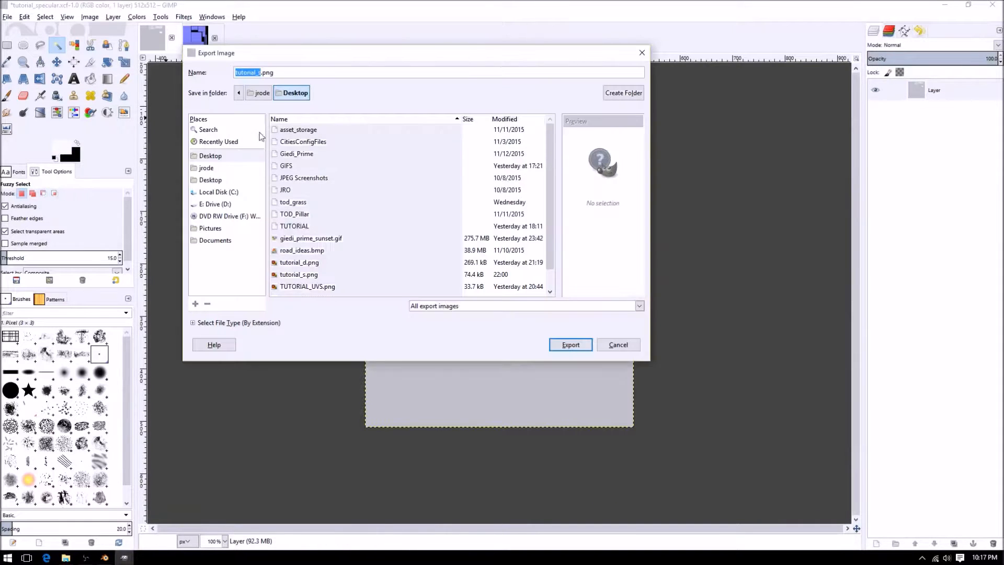
{"action": "left_click", "coordinate": [209, 180]}
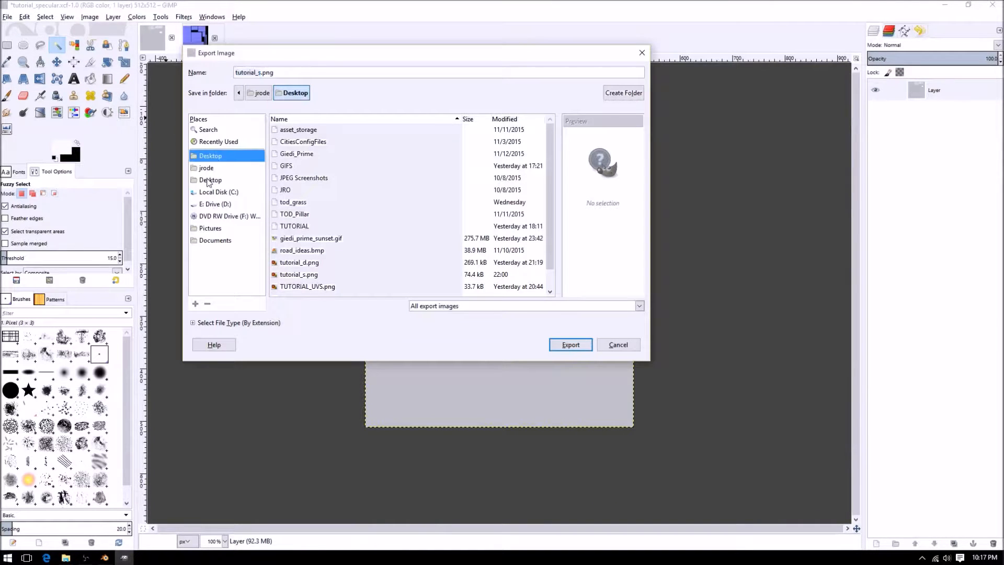
{"action": "left_click", "coordinate": [260, 73]}
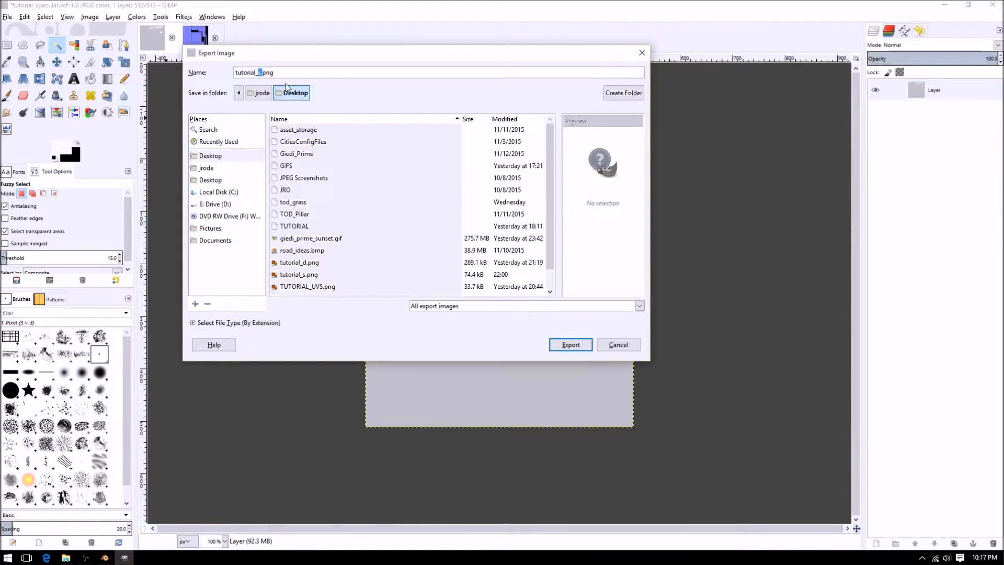
{"action": "key", "text": "BackSpace"}
{"action": "left_click", "coordinate": [563, 346]}
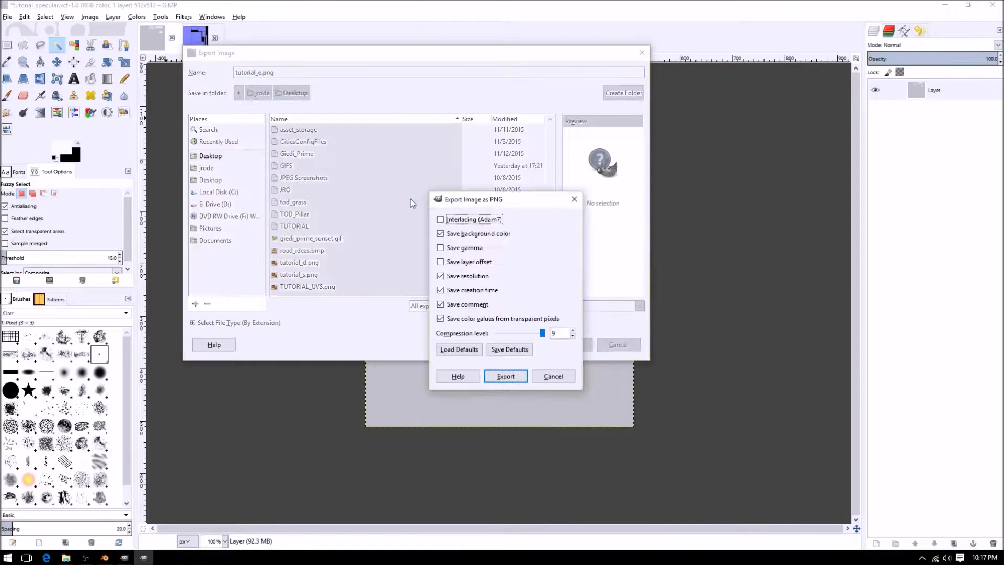
{"action": "left_click", "coordinate": [508, 376]}
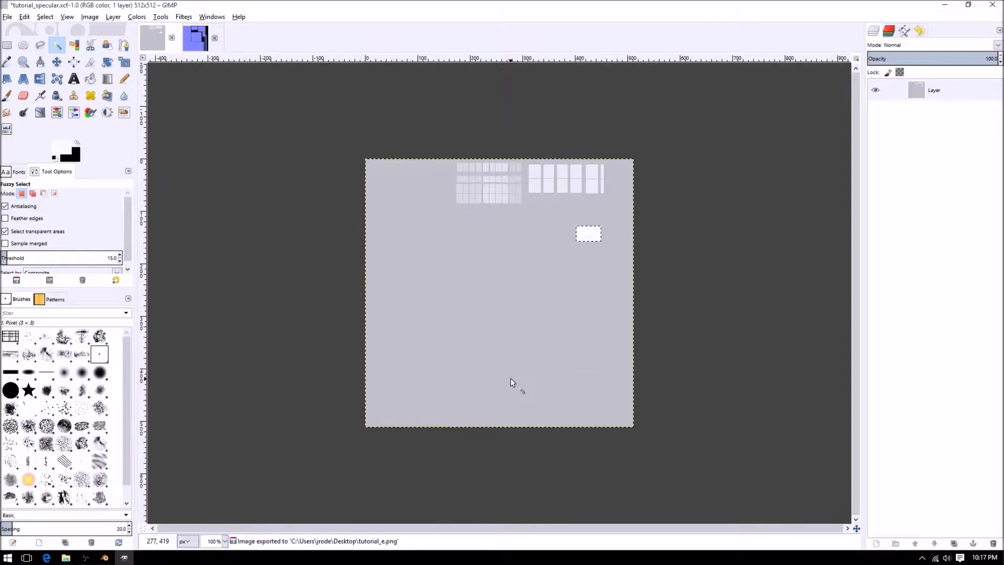
Switch to the Windows desktop and place the tutorial_s and tutorial_e images side by side below the TUTORIAL folder.
{"action": "left_click", "coordinate": [945, 6]}
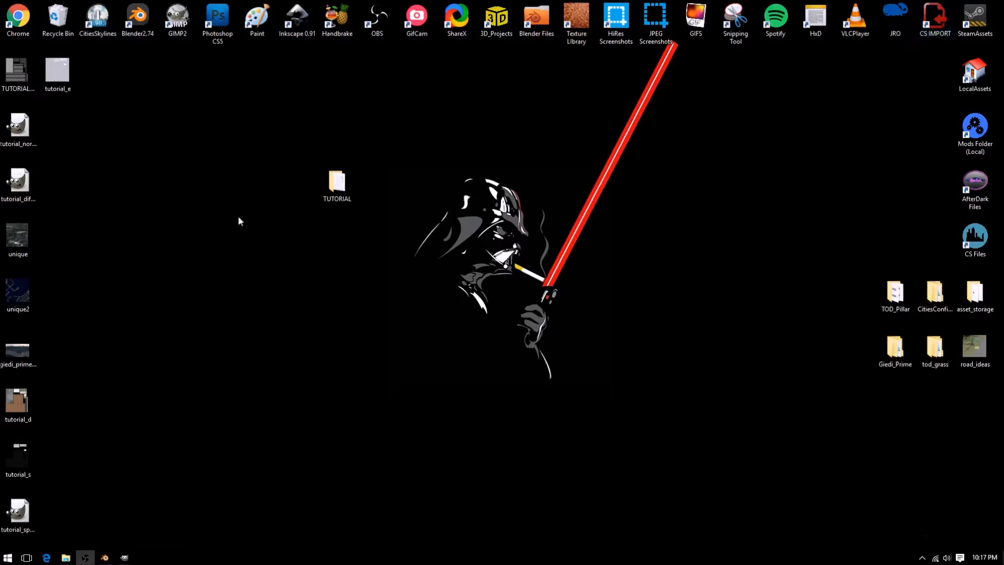
{"action": "left_click_drag", "start_coordinate": [7, 461], "coordinate": [406, 294]}
{"action": "left_click", "coordinate": [25, 402]}
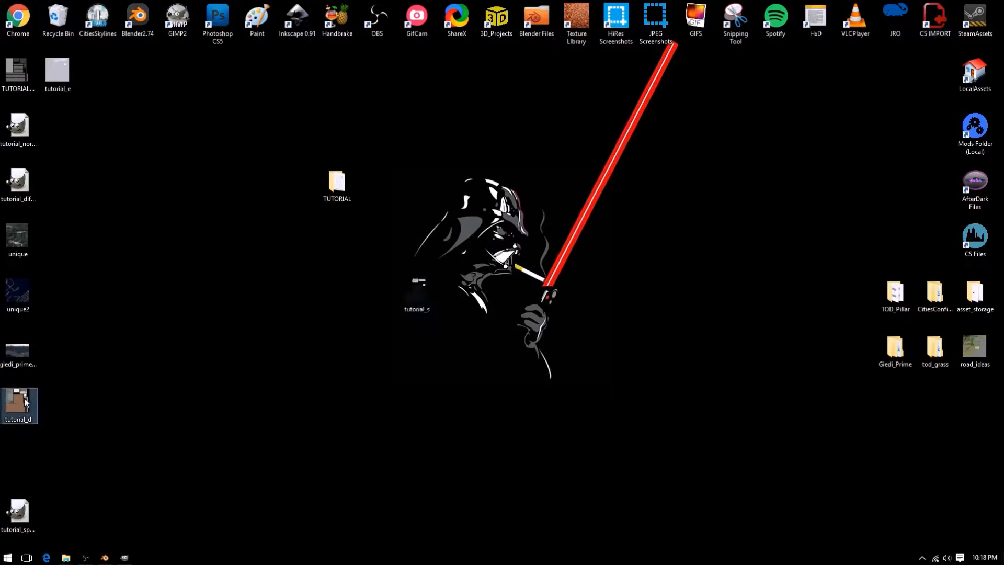
{"action": "left_click_drag", "start_coordinate": [64, 87], "coordinate": [345, 306]}
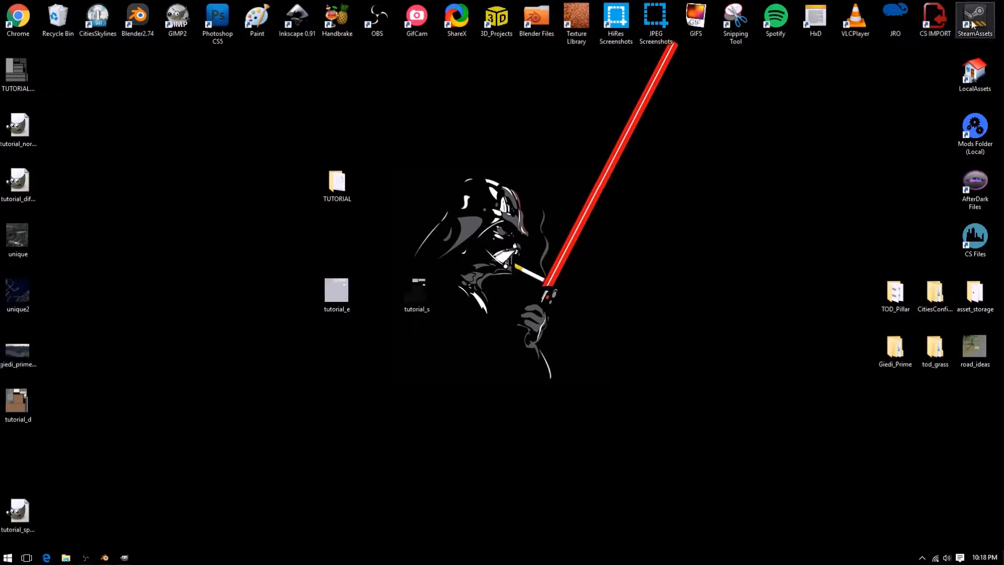
Open the CS IMPORT folder from the desktop and move the tutorial_s and tutorial_e images into it.
{"action": "double_click", "coordinate": [934, 20]}
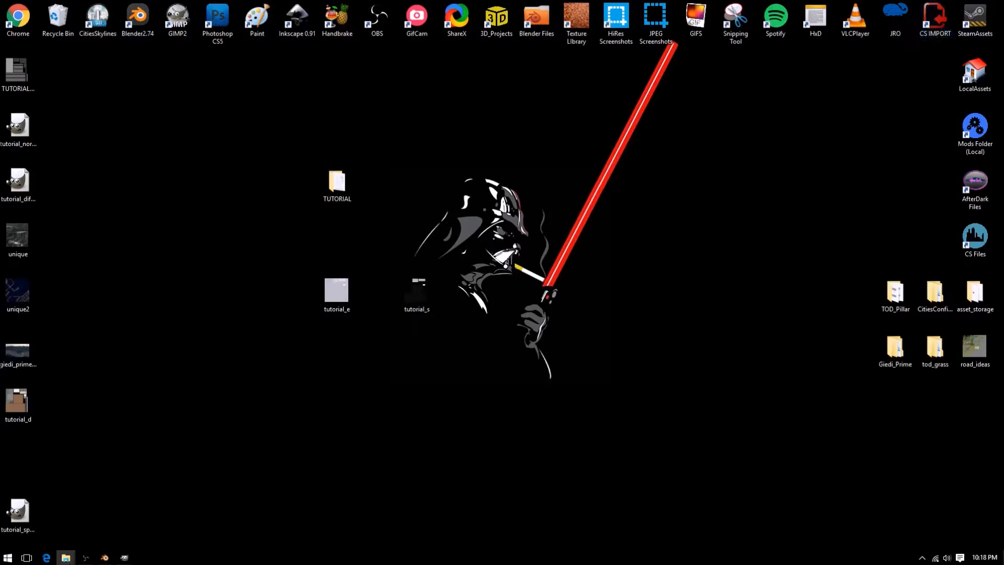
{"action": "left_click_drag", "start_coordinate": [686, 136], "coordinate": [763, 90]}
{"action": "left_click_drag", "start_coordinate": [307, 222], "coordinate": [876, 285]}
{"action": "left_click_drag", "start_coordinate": [763, 99], "coordinate": [624, 108]}
Delete the tutorial.fbm and tutorial_building.fbm folders from the Import folder.
{"action": "left_click", "coordinate": [523, 226]}
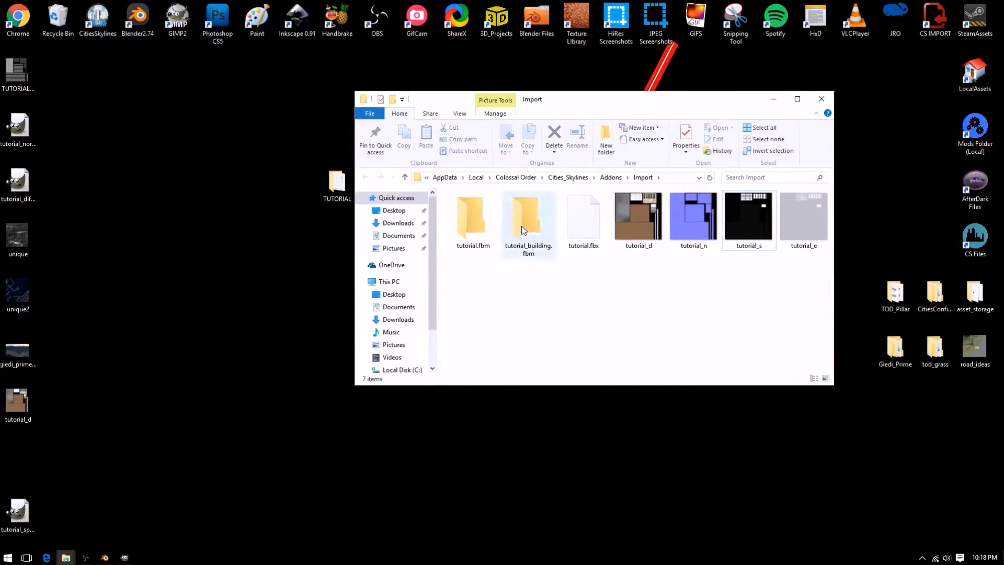
{"action": "left_click", "coordinate": [467, 230], "text": "ctrl"}
{"action": "key", "text": "Delete"}
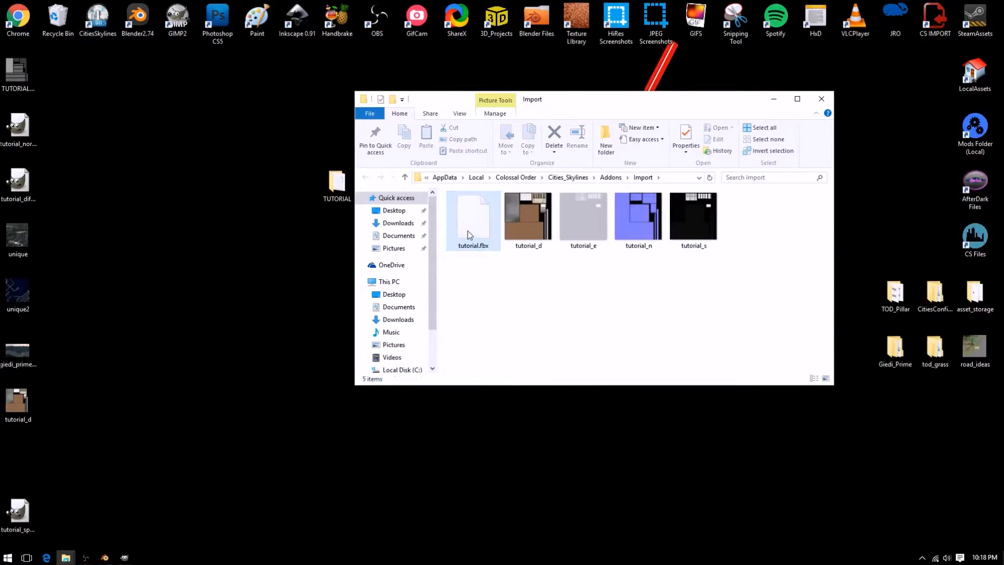
Rename the tutorial_e image in the Import folder as tutorial_i.
{"action": "left_click", "coordinate": [484, 247]}
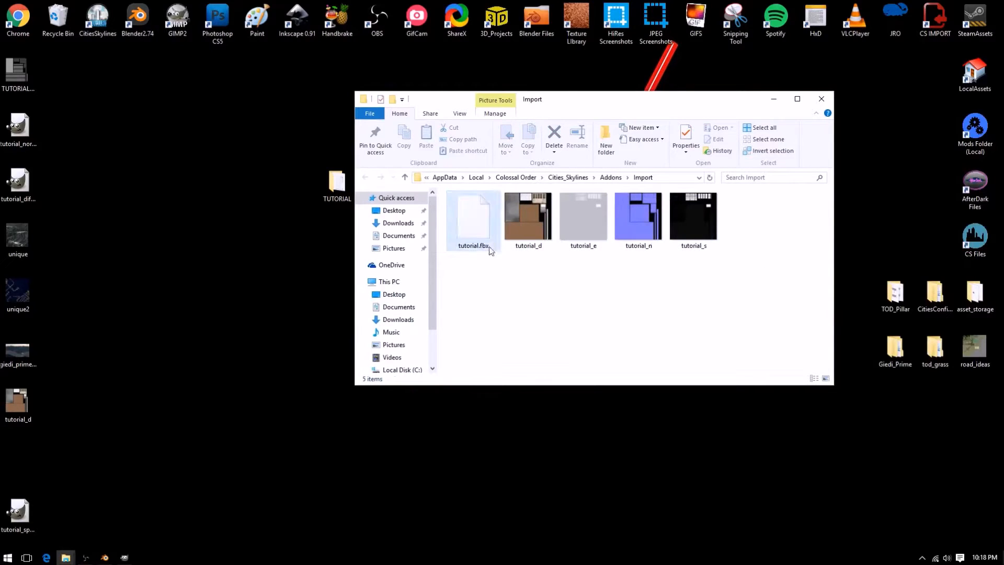
{"action": "left_click", "coordinate": [518, 240]}
{"action": "left_click", "coordinate": [581, 231]}
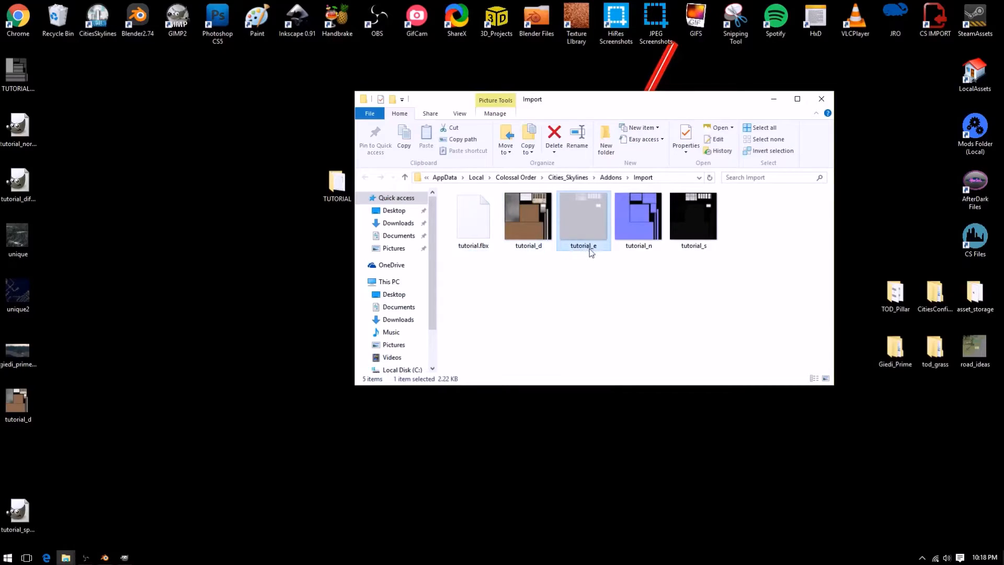
{"action": "left_click", "coordinate": [597, 248]}
{"action": "key", "text": "Return"}
Check the set of texture files tutorial_d, tutorial_i, tutorial_n and tutorial_s in the Import folder.
{"action": "left_click", "coordinate": [631, 249]}
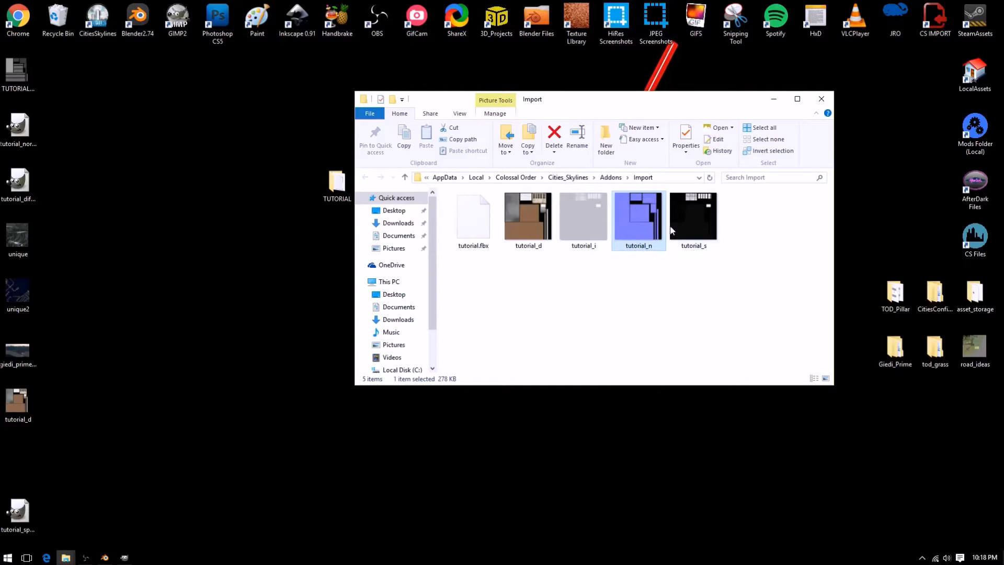
{"action": "left_click", "coordinate": [698, 220]}
{"action": "left_click", "coordinate": [589, 296]}
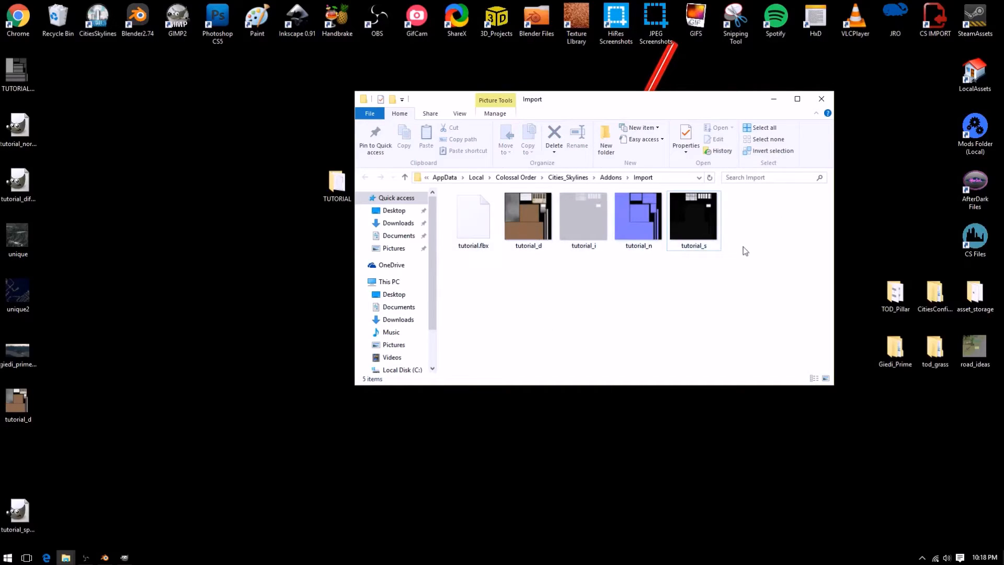
{"action": "left_click", "coordinate": [639, 226]}
{"action": "left_click", "coordinate": [585, 227]}
{"action": "left_click", "coordinate": [534, 227]}
{"action": "left_click", "coordinate": [586, 231]}
{"action": "left_click", "coordinate": [638, 226]}
{"action": "left_click", "coordinate": [690, 221]}
{"action": "left_click", "coordinate": [793, 242]}
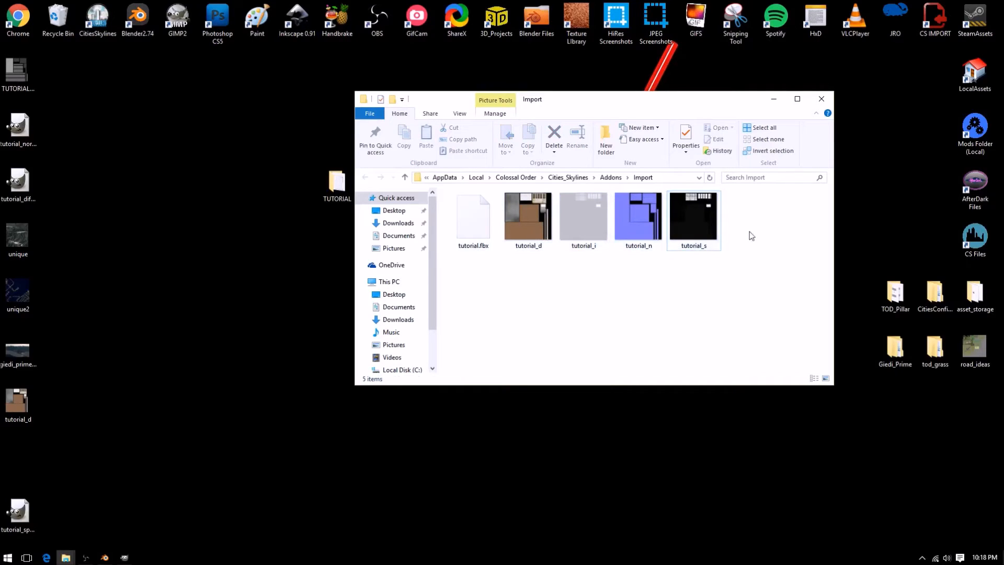